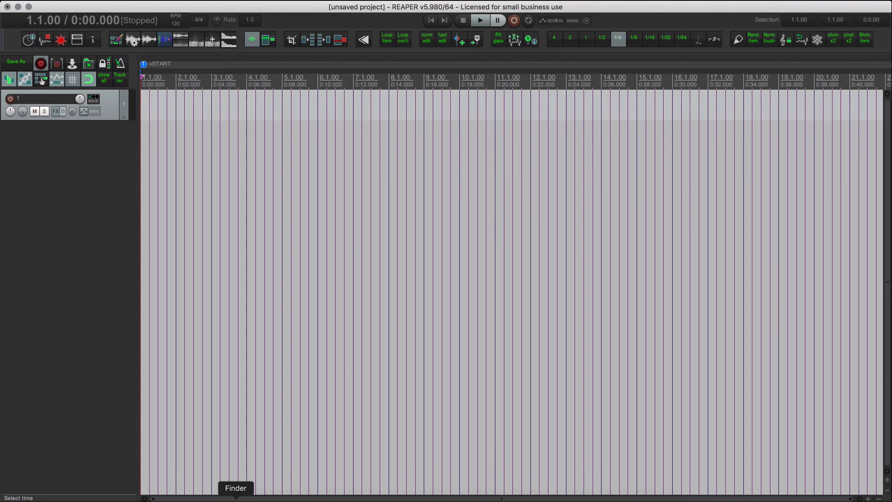
Switch to Finder and look over the numbered FLAC files in the contest's Source folder.
left_click(236, 499)
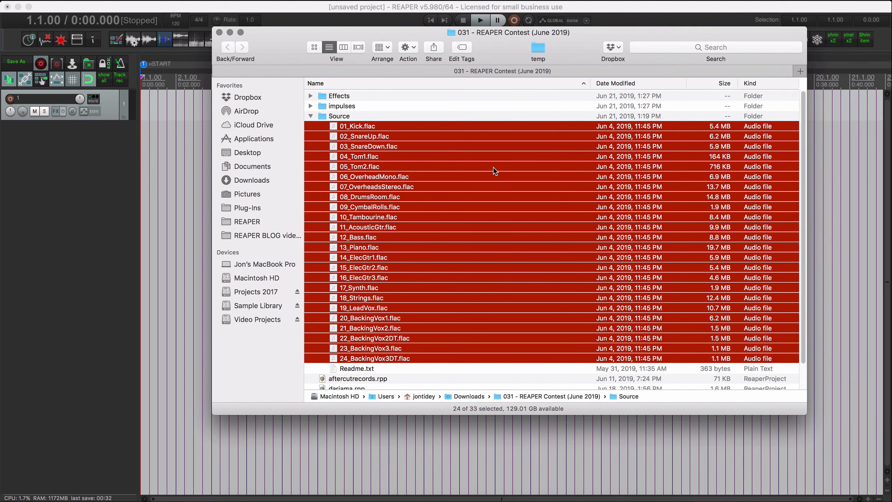
left_click_drag(285, 54, 318, 107)
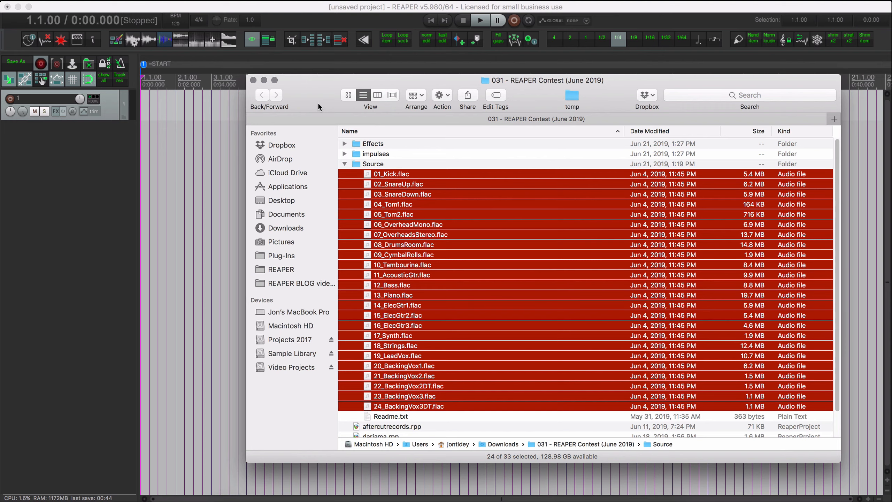
left_click_drag(319, 105, 320, 97)
left_click(89, 173)
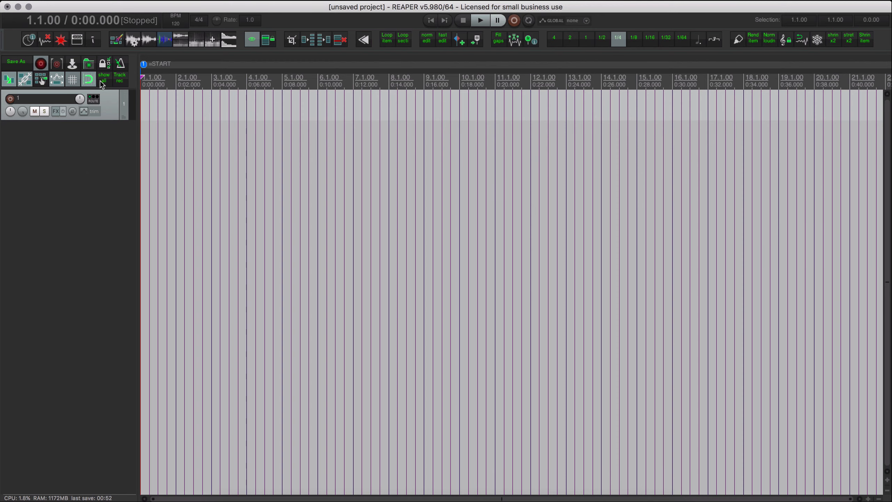
Open the Batch File/Item Converter and add the selected FLAC files from the Source folder to its queue.
left_click(76, 1)
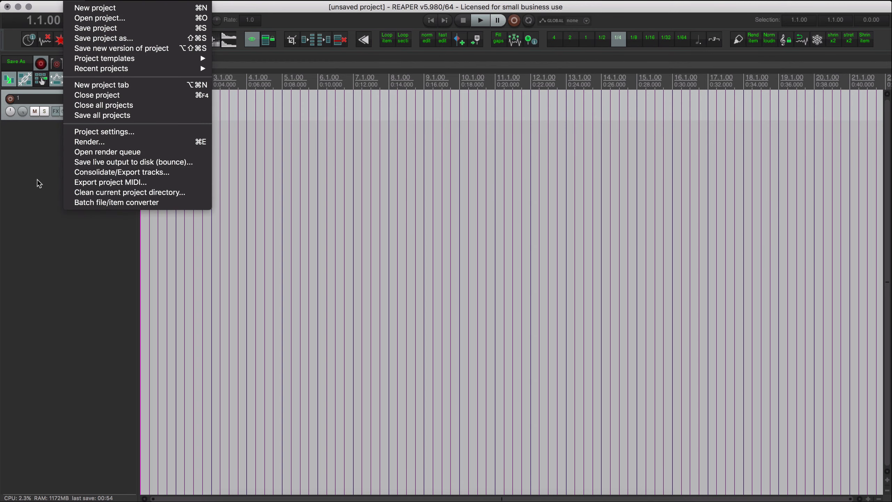
left_click(112, 204)
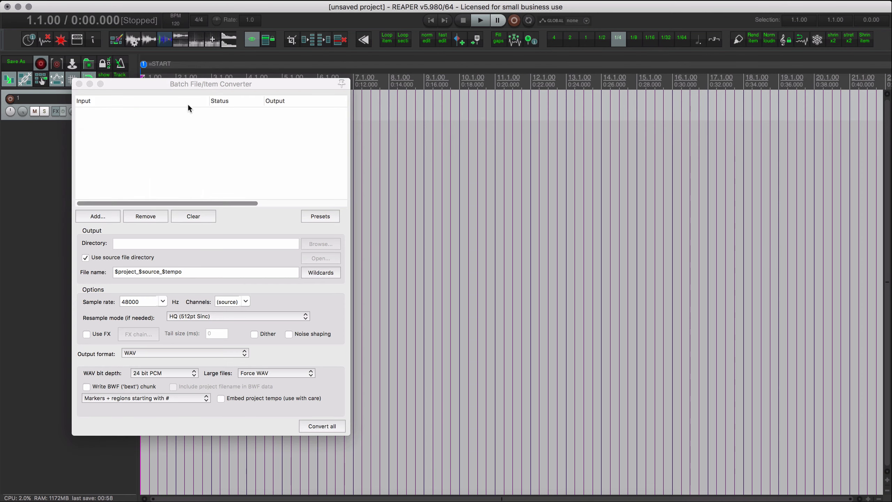
left_click(235, 493)
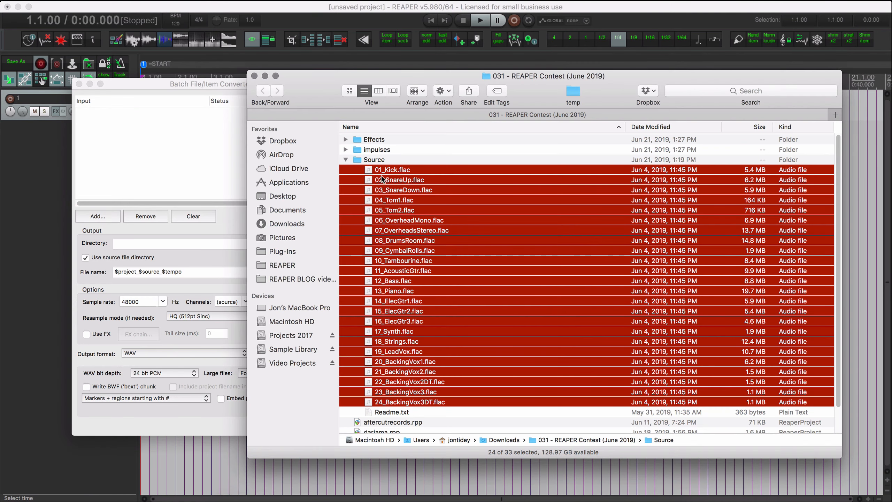
left_click_drag(231, 151, 214, 151)
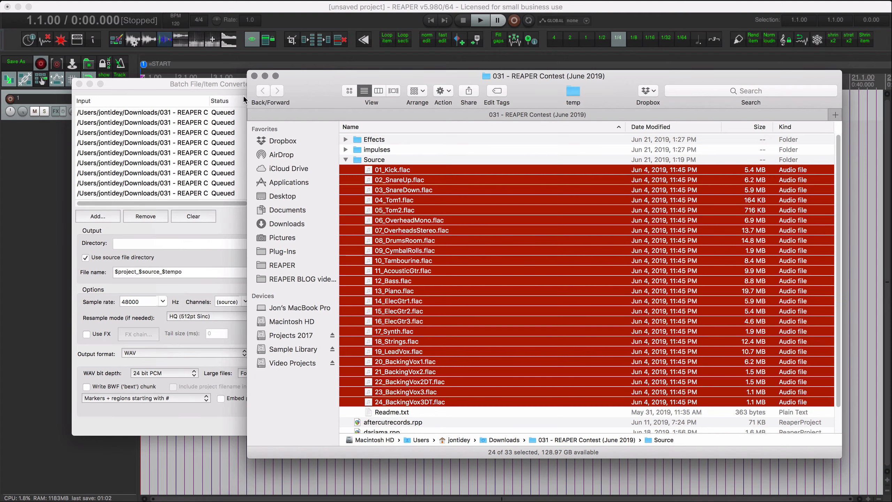
left_click_drag(313, 83, 572, 109)
left_click_drag(284, 88, 367, 79)
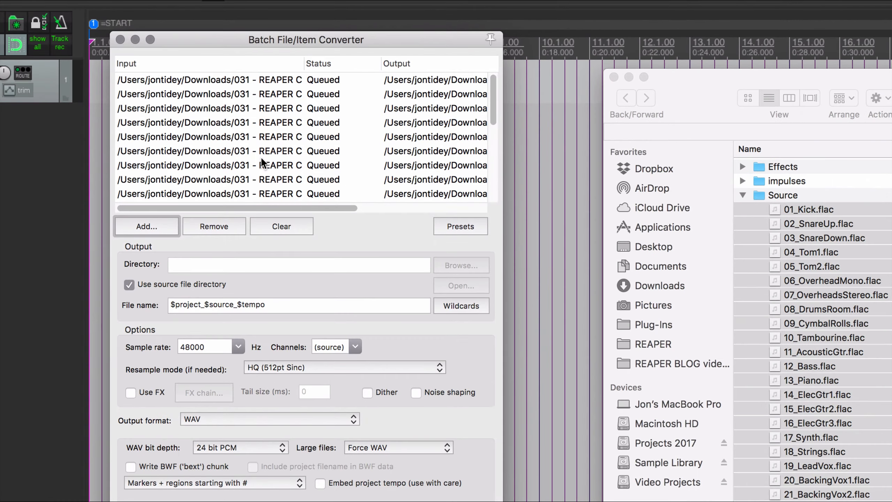
Set the converter's output file name to /wav/$source and check the resulting output paths.
mouse_move(239, 205)
left_mouse_down()
mouse_move(266, 204)
mouse_move(238, 206)
left_mouse_up()
scroll(430, 135, "right", 10)
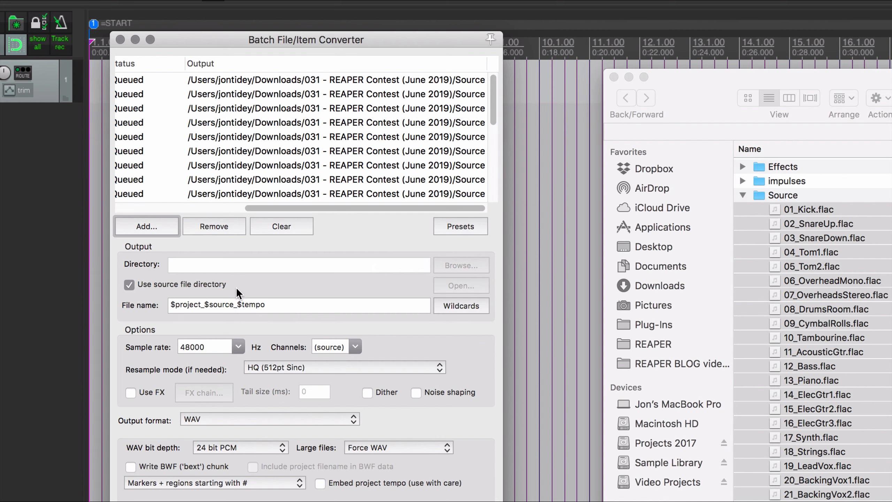
triple_click(287, 304)
key("BackSpace")
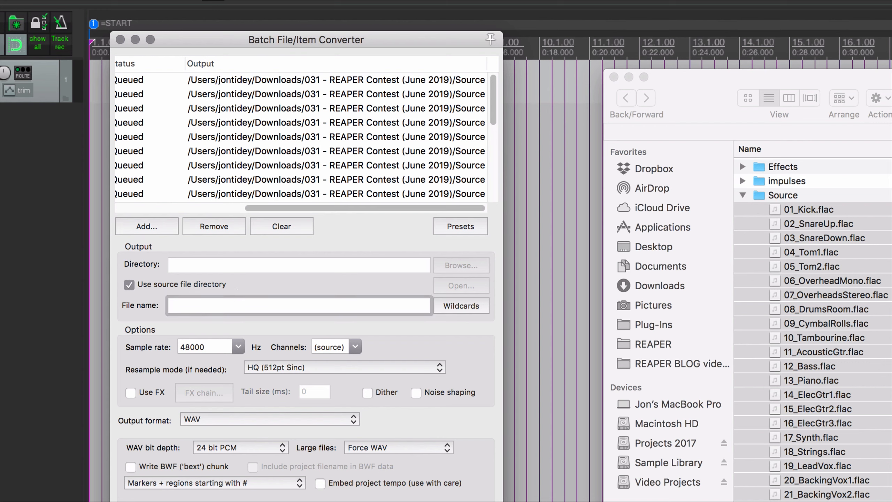
type("/wav/$source")
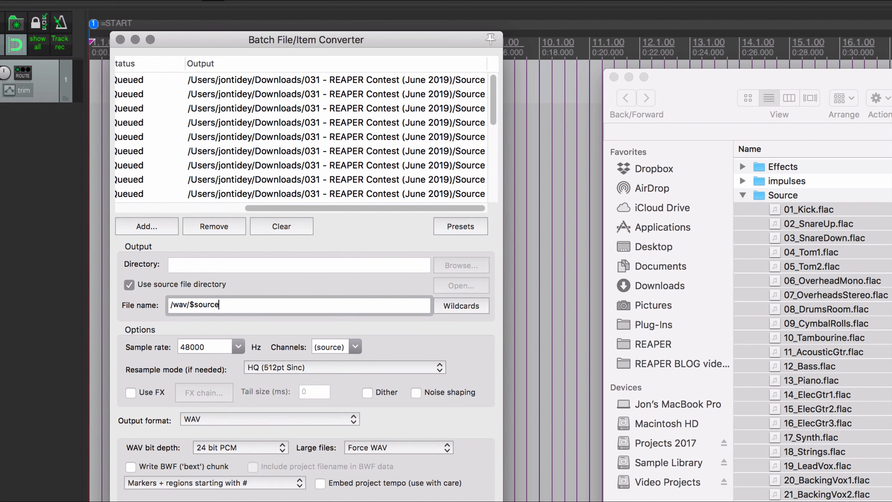
scroll(191, 112, "right", 5)
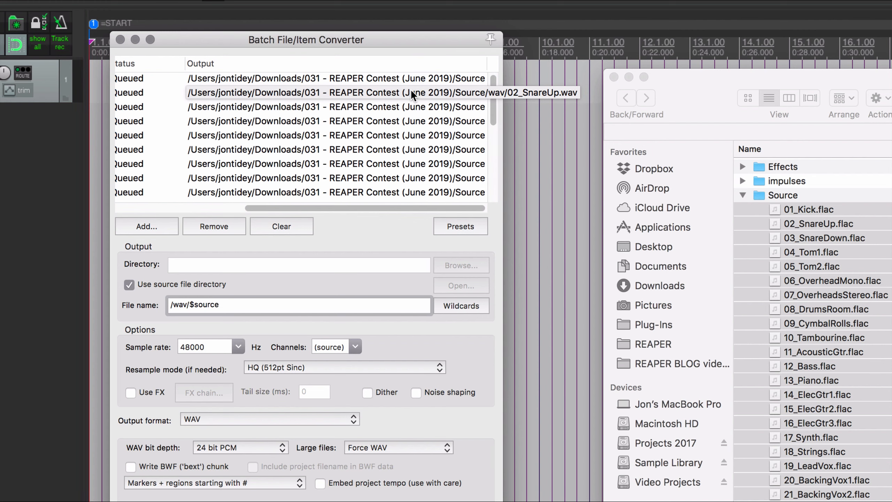
Set the converter's sample rate to (source), keeping channels at (source) and the resample mode at HQ (512pt Sinc).
left_click(239, 347)
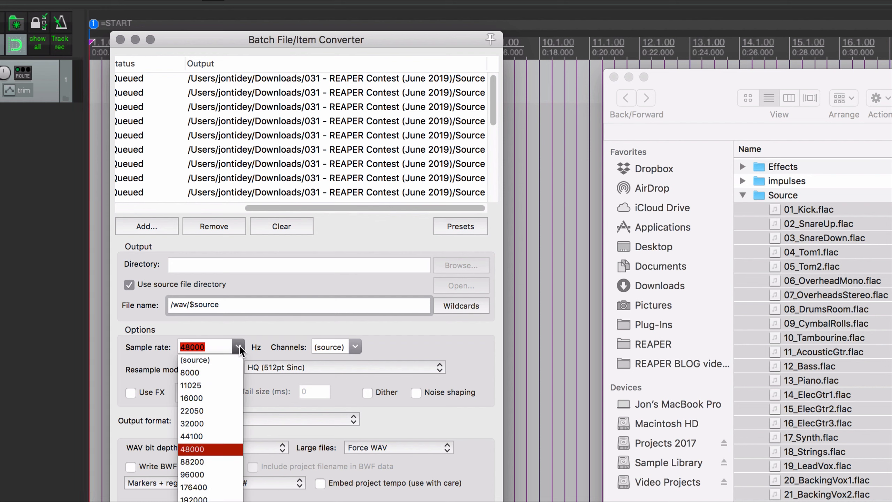
left_click(216, 360)
left_click(355, 347)
left_click(357, 346)
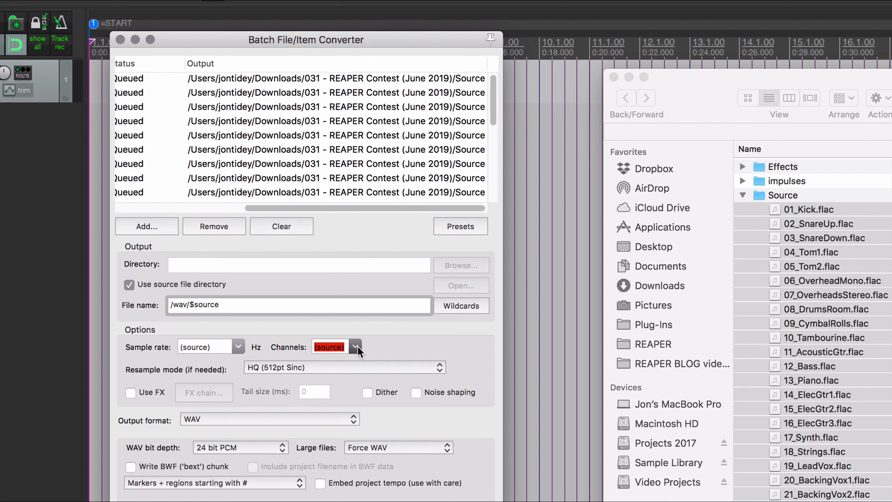
left_click(299, 369)
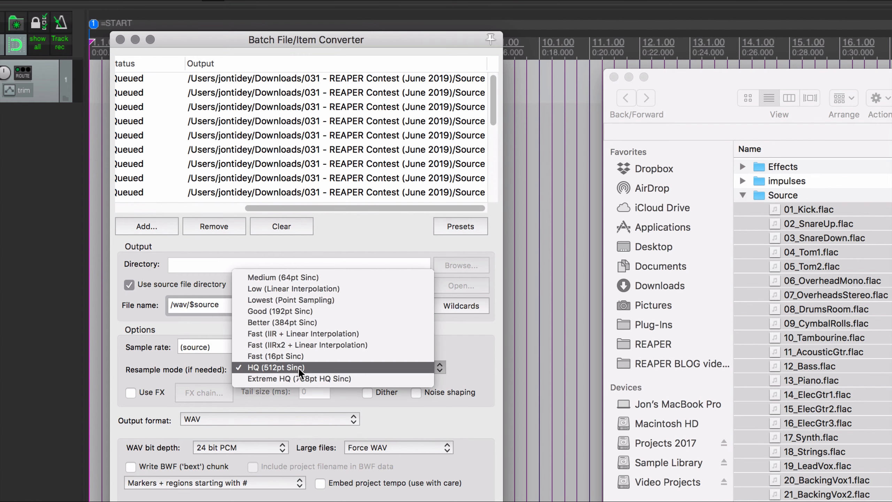
left_click(281, 408)
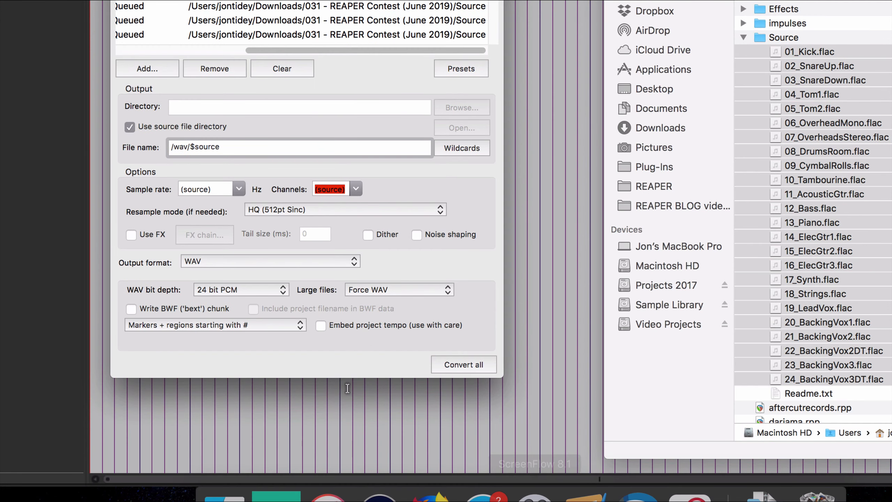
Convert all queued files to 24 bit PCM WAV and dismiss the completion message.
left_click(462, 362)
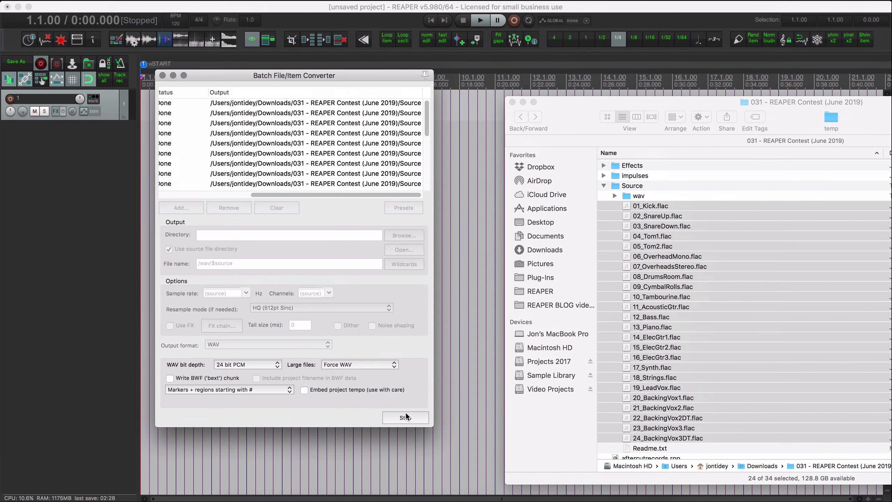
scroll(295, 190, "left", 5)
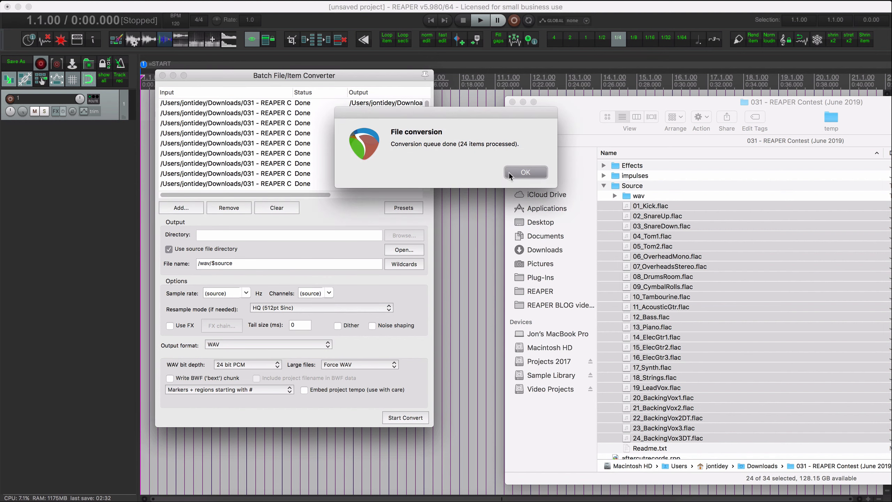
left_click(524, 170)
Insert all the WAV files from the new wav folder into the REAPER project on separate tracks.
double_click(648, 197)
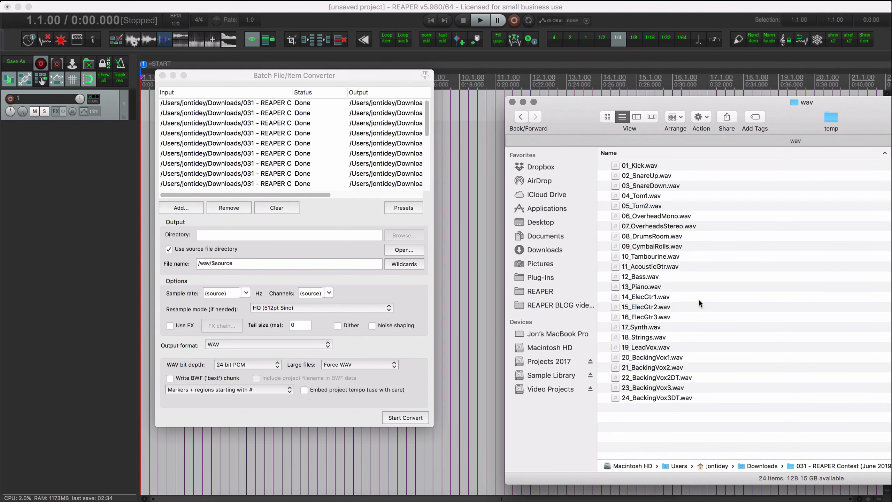
left_click(662, 319)
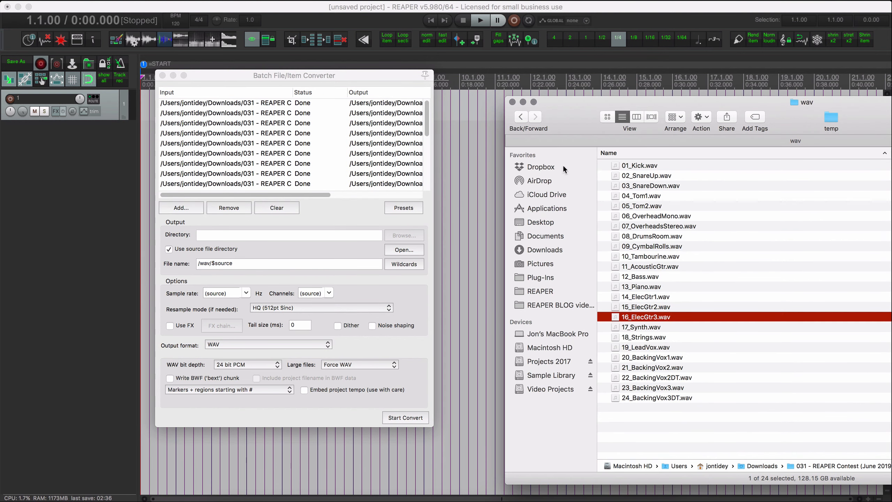
left_click_drag(565, 119, 516, 115)
key("super+a")
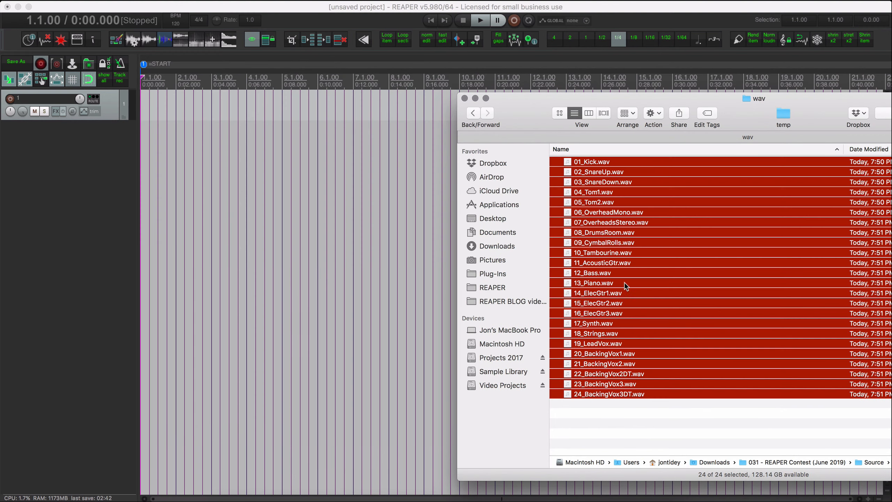
left_click_drag(589, 165, 75, 155)
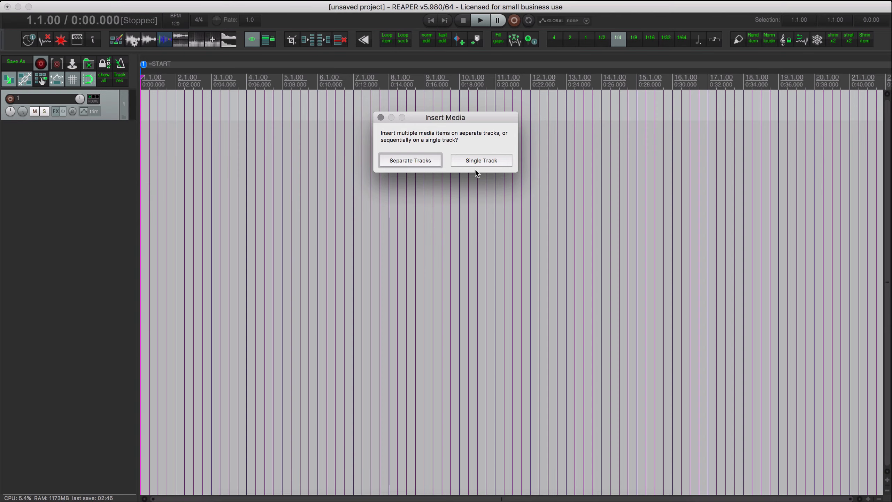
left_click(413, 165)
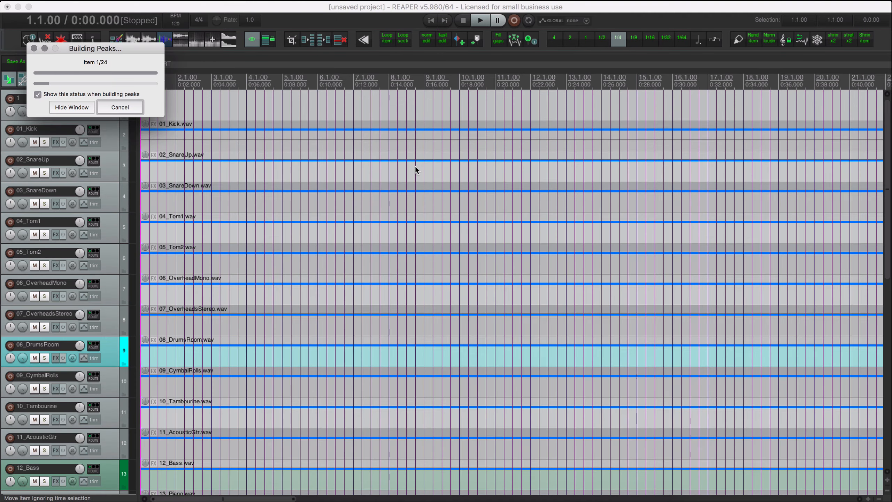
scroll(411, 164, "down", 10)
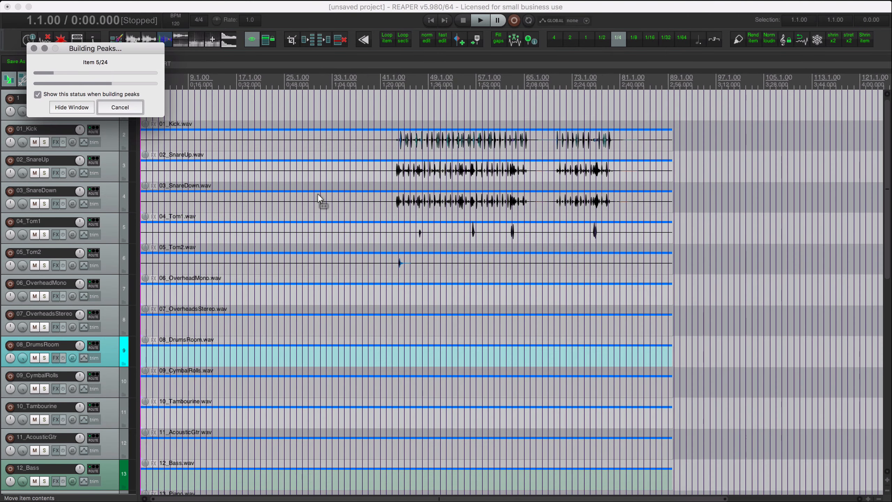
scroll(289, 193, "down", 3)
scroll(289, 193, "down", 3)
scroll(289, 193, "up", 5)
Switch to Finder and preview Readme.txt in the Source folder to find the song's tempo.
key("super+Tab")
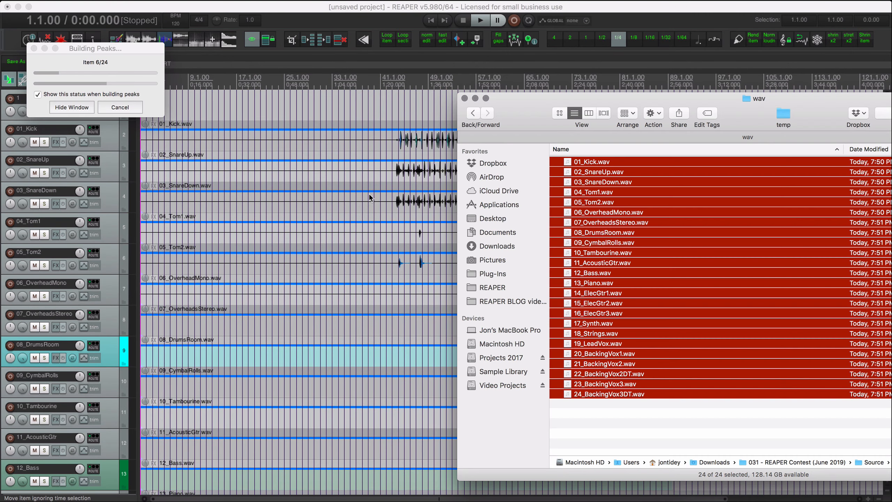
left_click(577, 273)
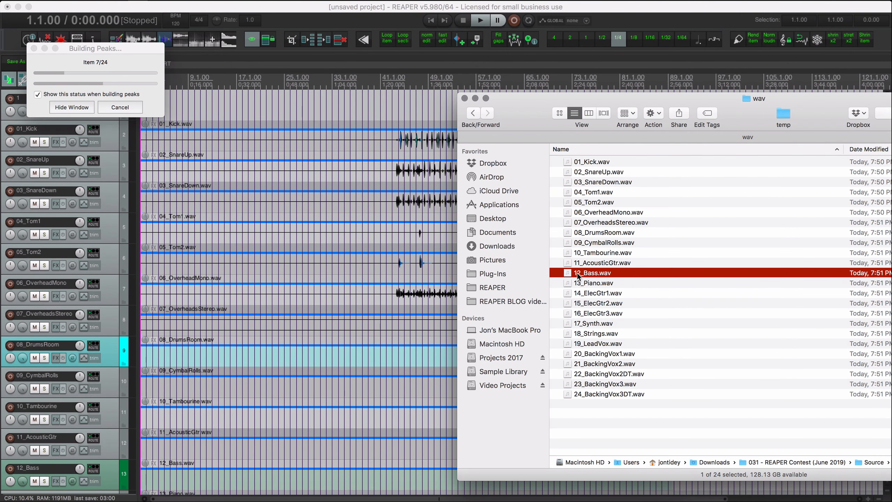
key("super+Up")
left_click(615, 415)
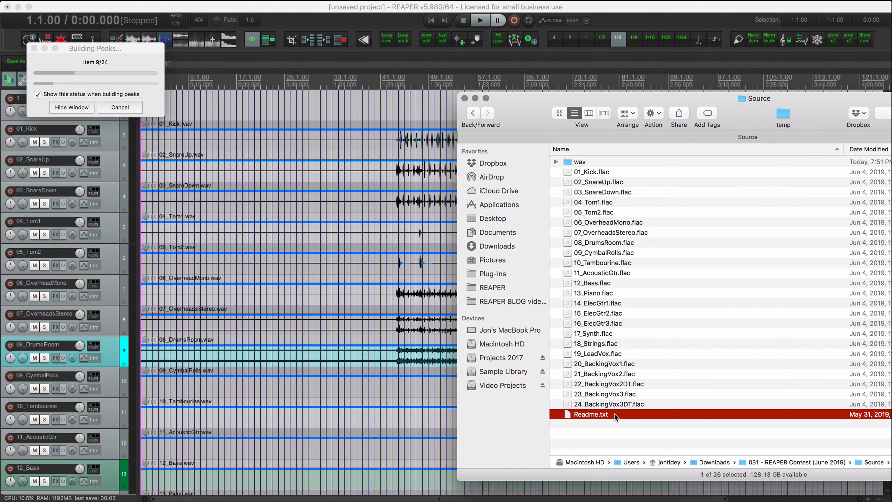
key("space")
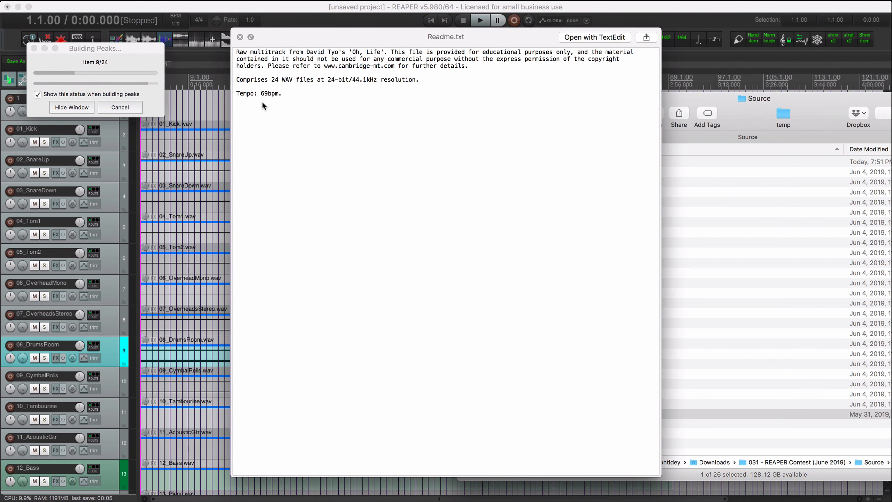
key("space")
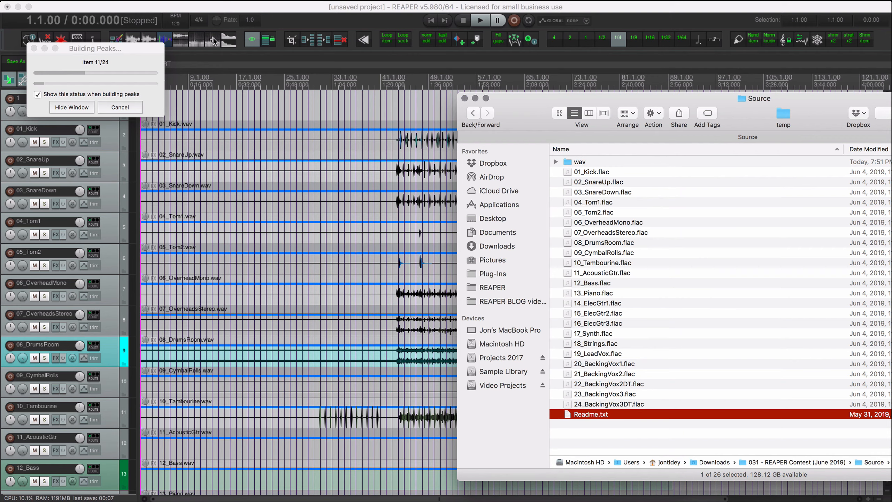
Switch back to REAPER and set the project tempo to 69 BPM.
left_click(181, 24)
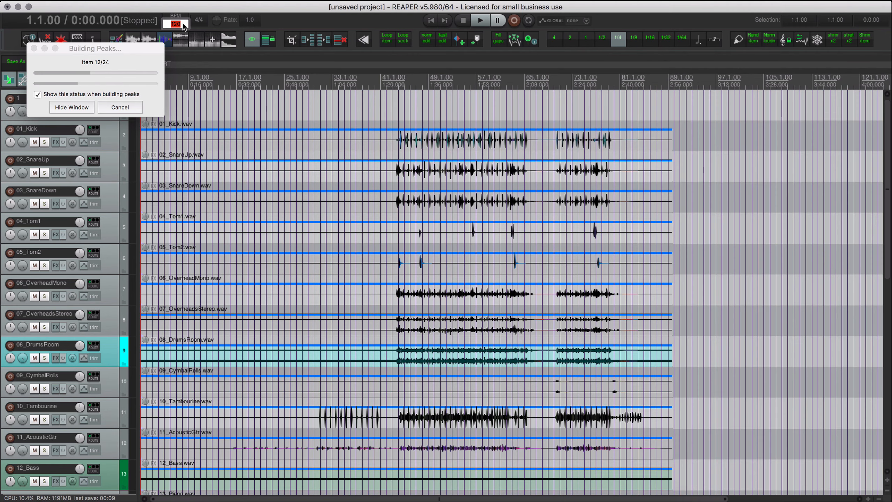
type("69")
key("Return")
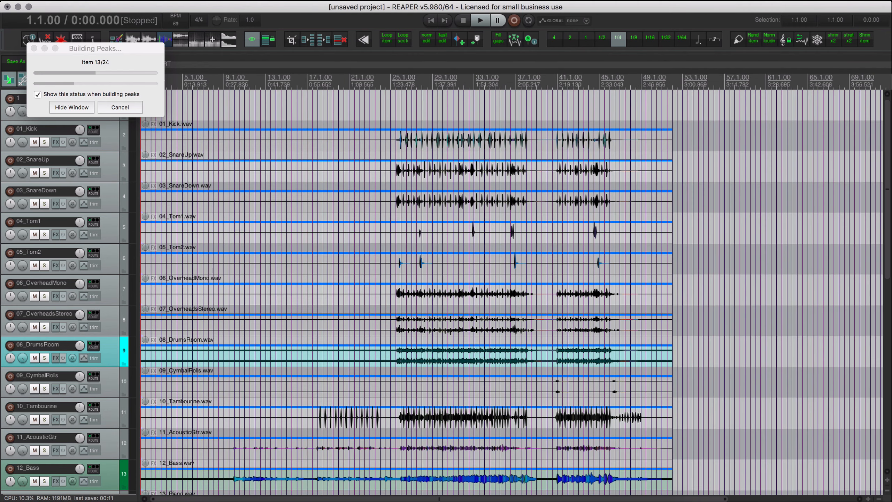
Select all media items in the project and lower their item volume to -6.00 dB together.
left_click(228, 149)
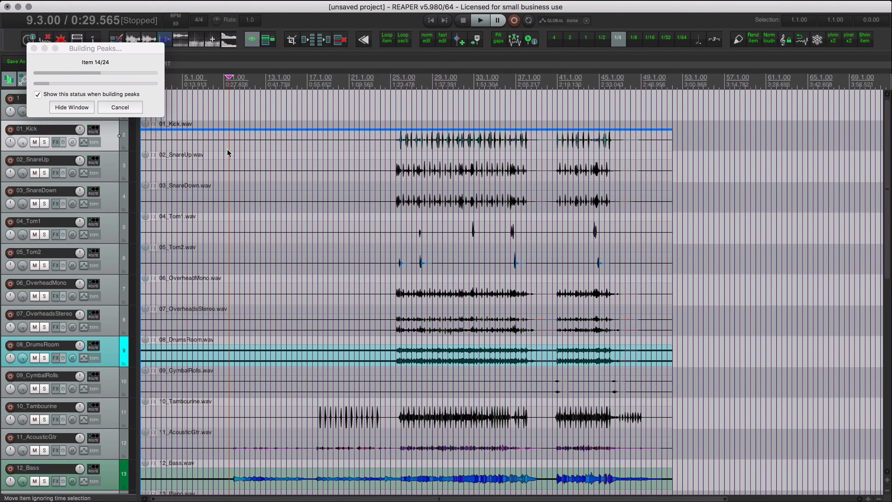
scroll(227, 148, "down", 5)
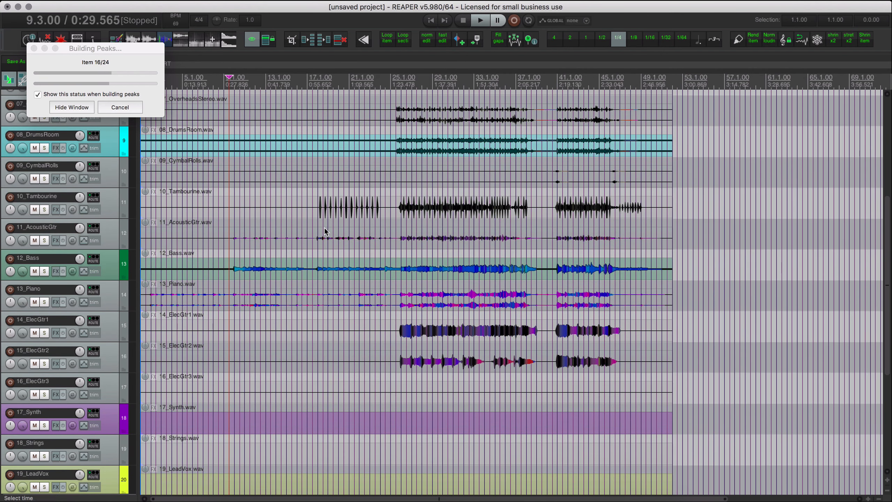
left_click(308, 212)
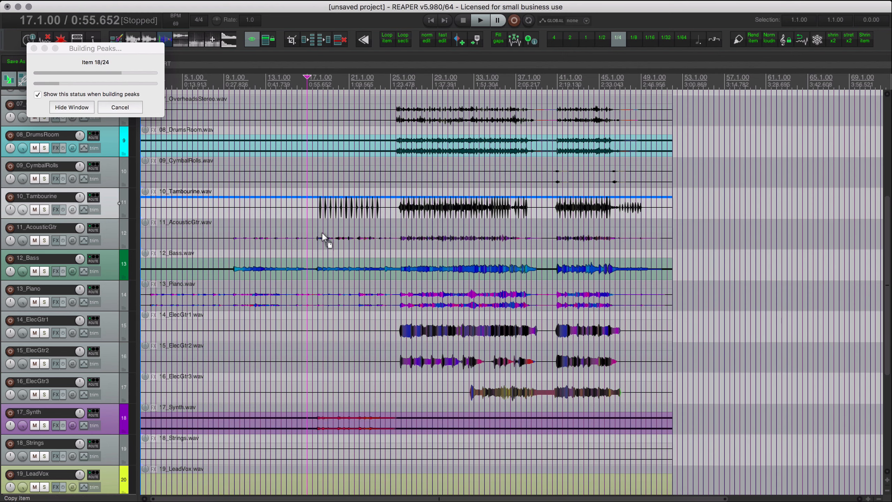
key("ctrl+a")
left_click_drag(145, 192, 148, 231)
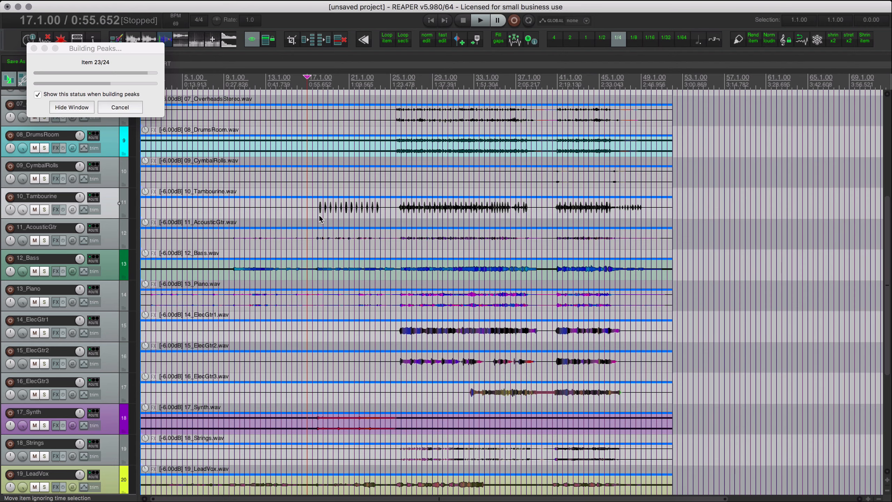
Play the song from around the tambourine's entry and lower the 10_Tambourine item's volume to -18.0 dB.
left_click(322, 216)
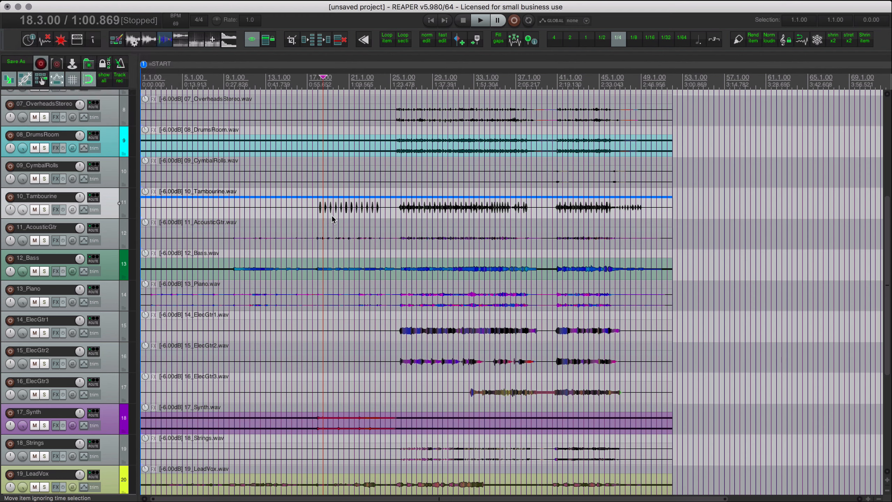
key("space")
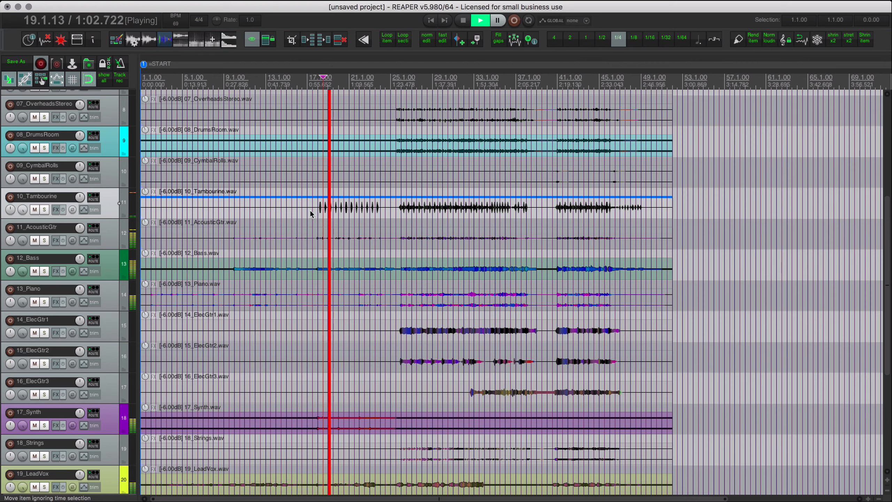
left_click(309, 237)
left_click(212, 207)
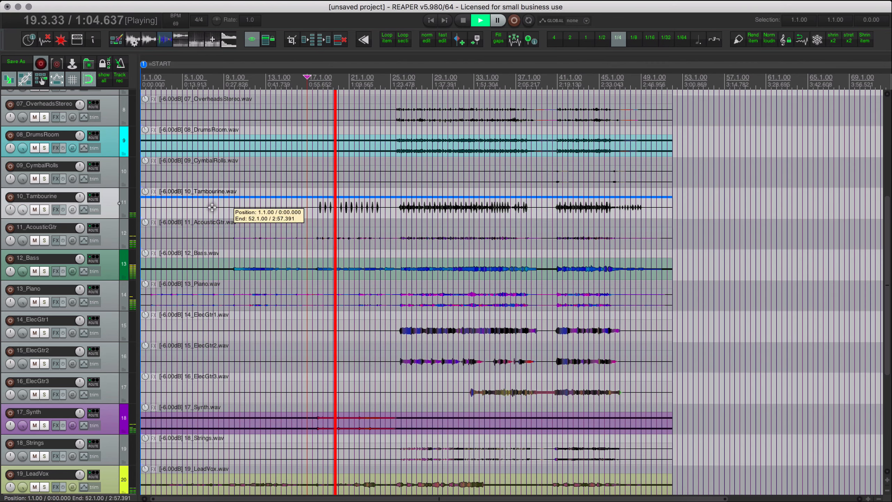
left_click_drag(152, 190, 154, 258)
key("space")
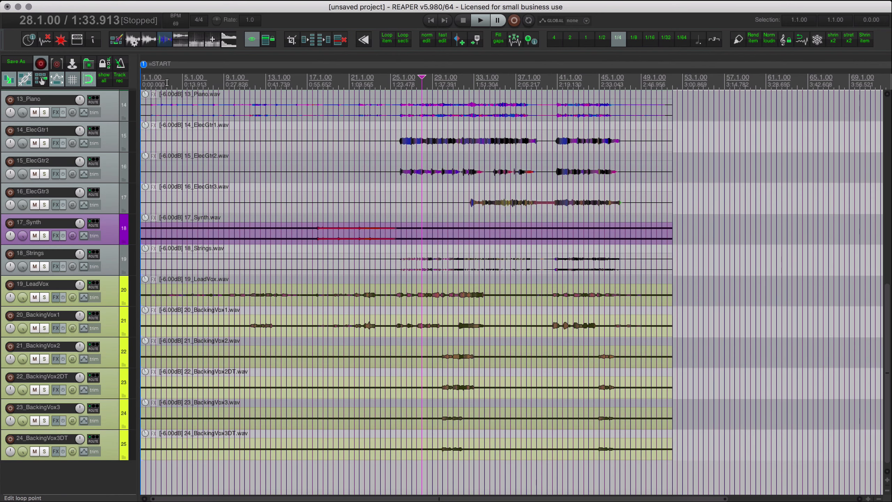
Play the song from bar 2 and raise the 19_LeadVox item's volume to -1.60 dB.
left_click(164, 84)
scroll(199, 118, "up", 6)
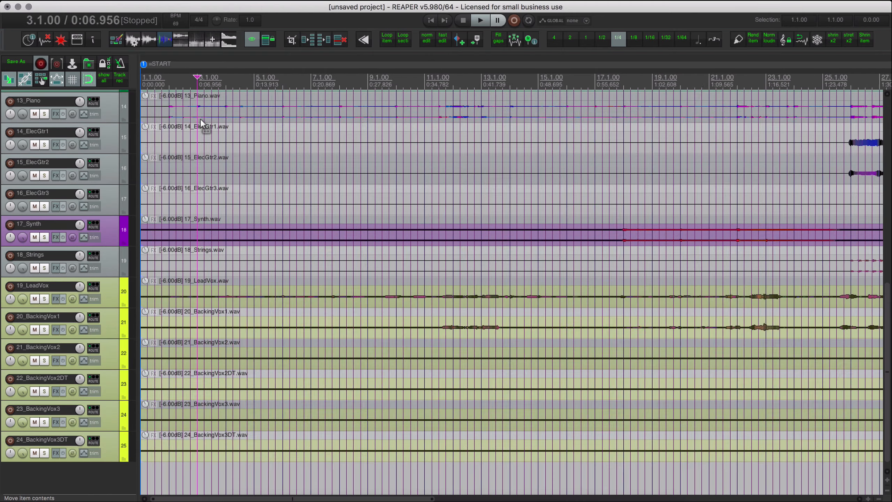
scroll(203, 137, "down", 6)
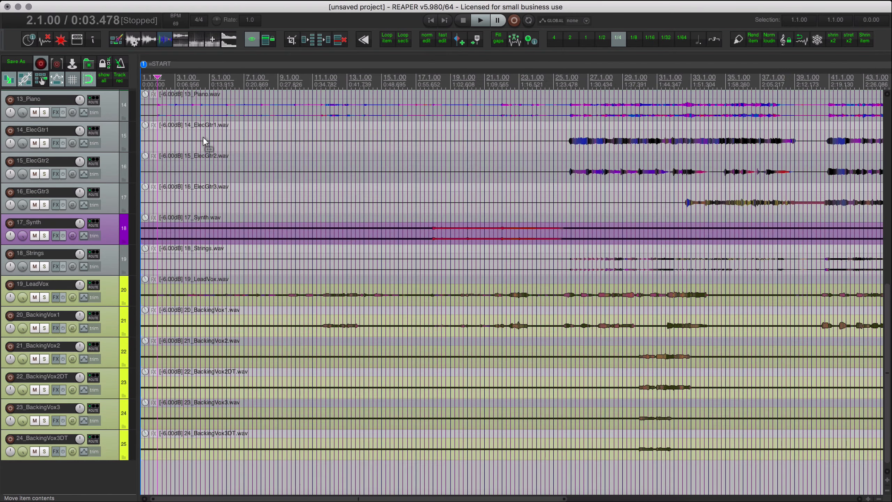
key("space")
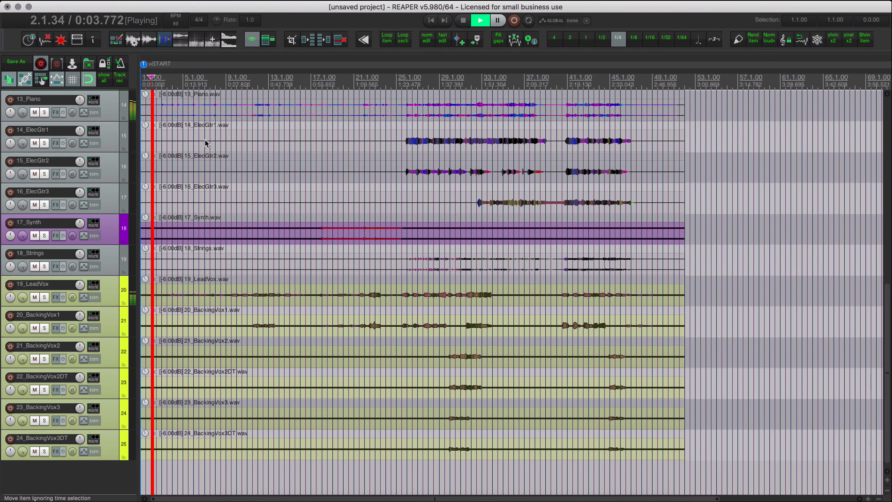
scroll(205, 143, "up", 2)
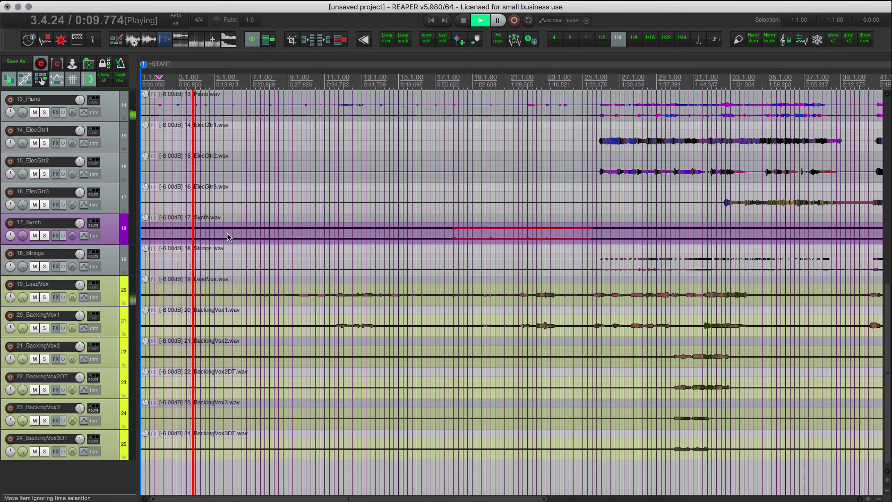
scroll(217, 276, "down", 1)
scroll(217, 275, "down", 1)
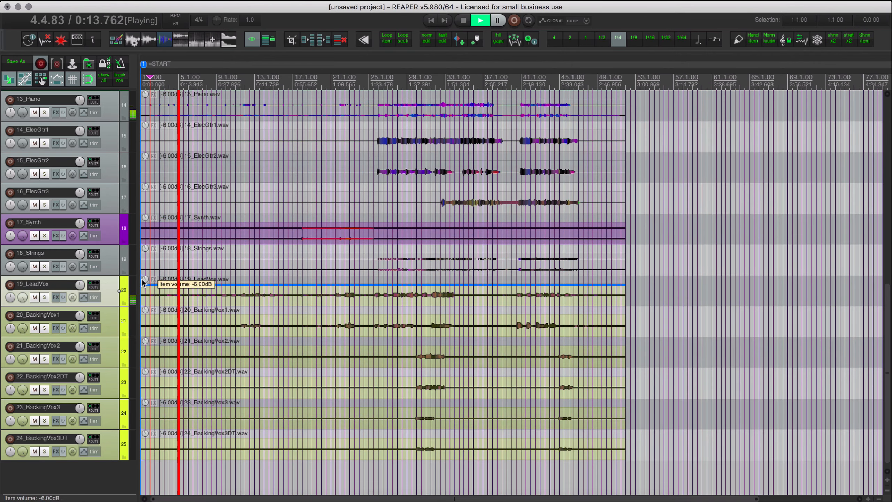
left_click_drag(150, 281, 148, 257)
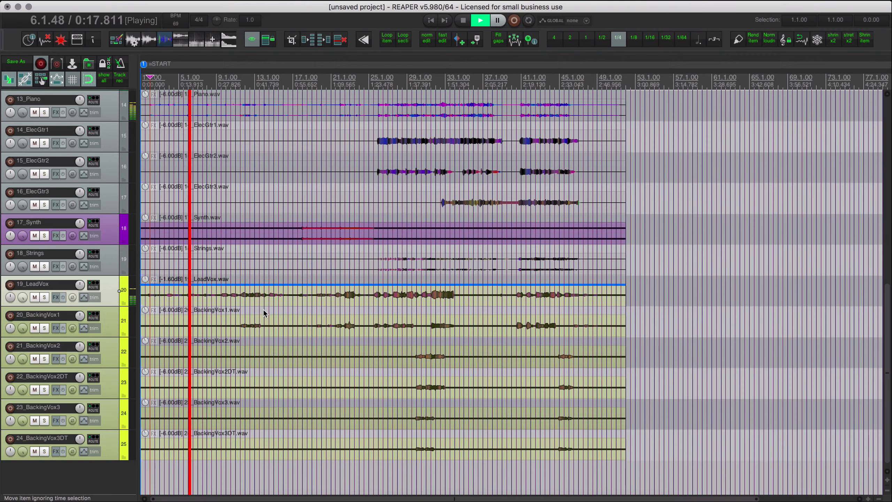
Stop playback and delete the empty unnamed track above 01_Kick.
scroll(264, 310, "up", 3)
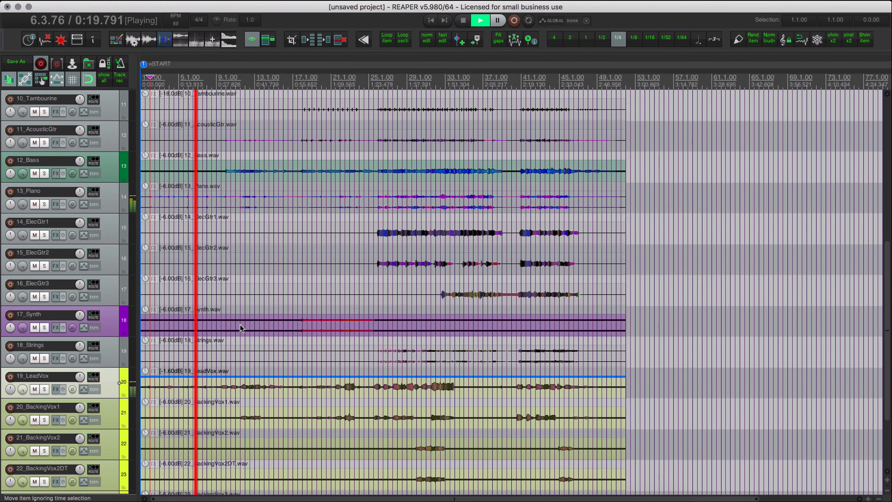
scroll(240, 324, "up", 5)
scroll(240, 325, "up", 5)
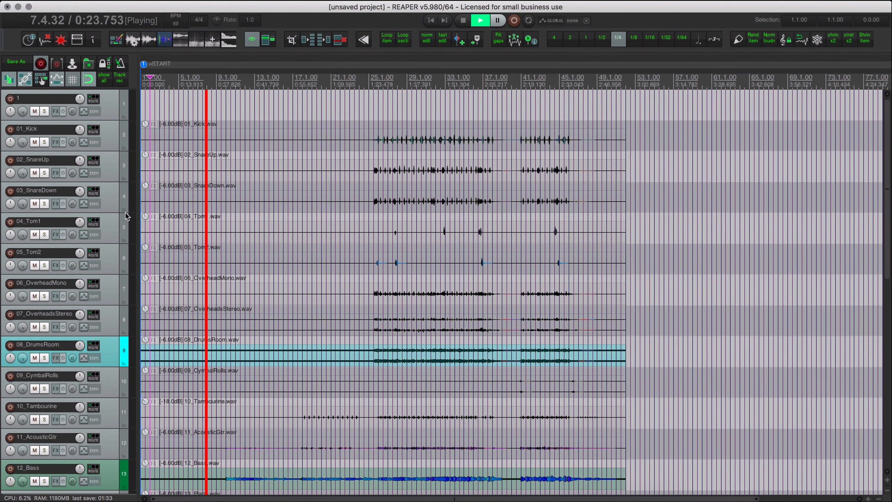
key("space")
left_click(116, 140)
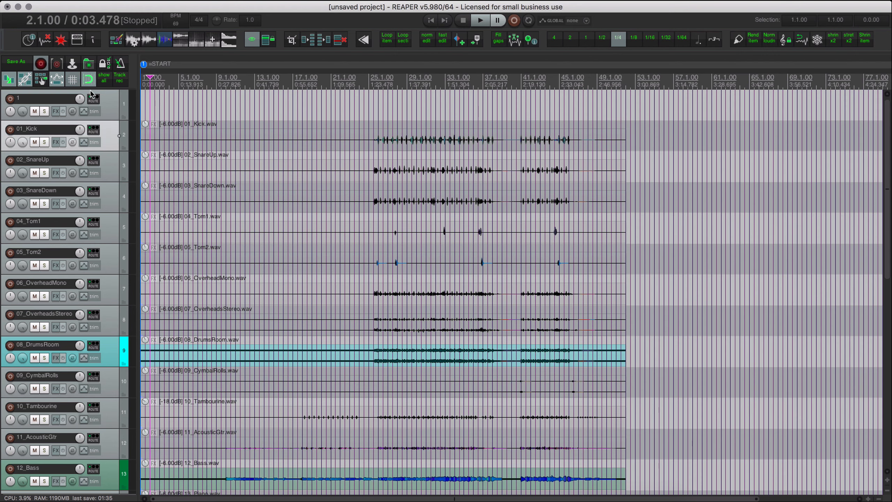
left_click(51, 101)
key("Delete")
Insert the bus tracks from the Basic Track Folders template after 01_Kick.
right_click(110, 101)
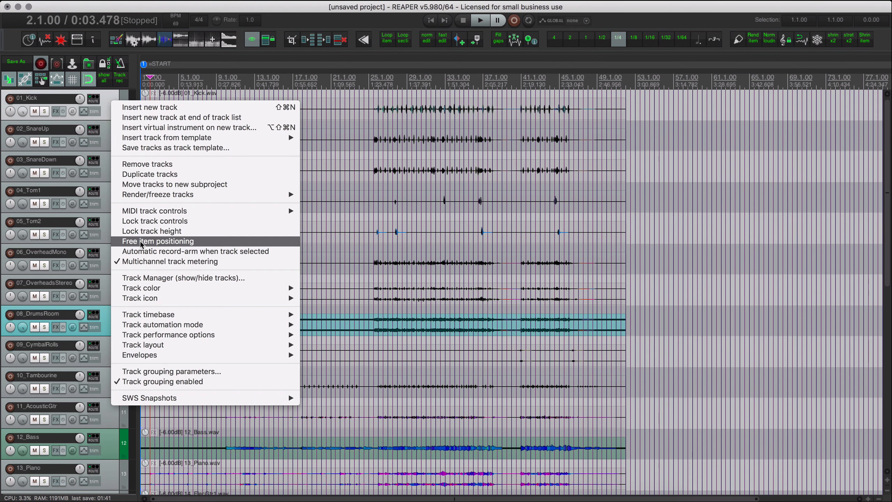
mouse_move(145, 213)
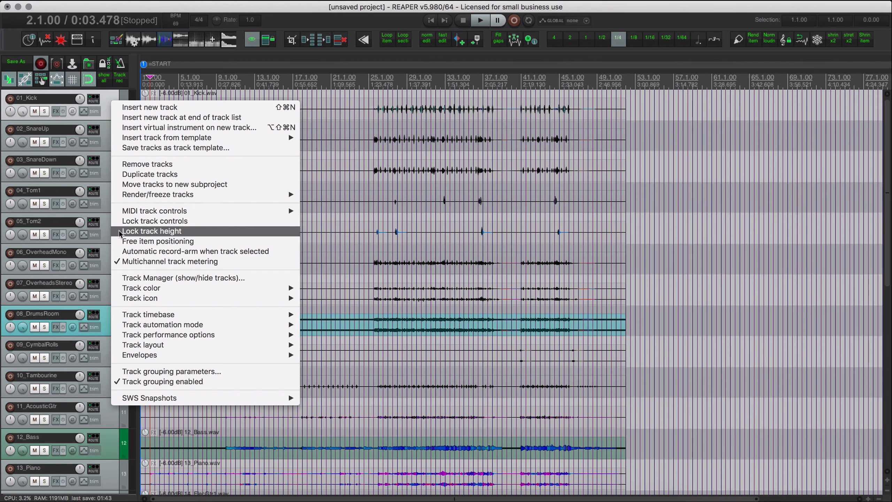
mouse_move(164, 138)
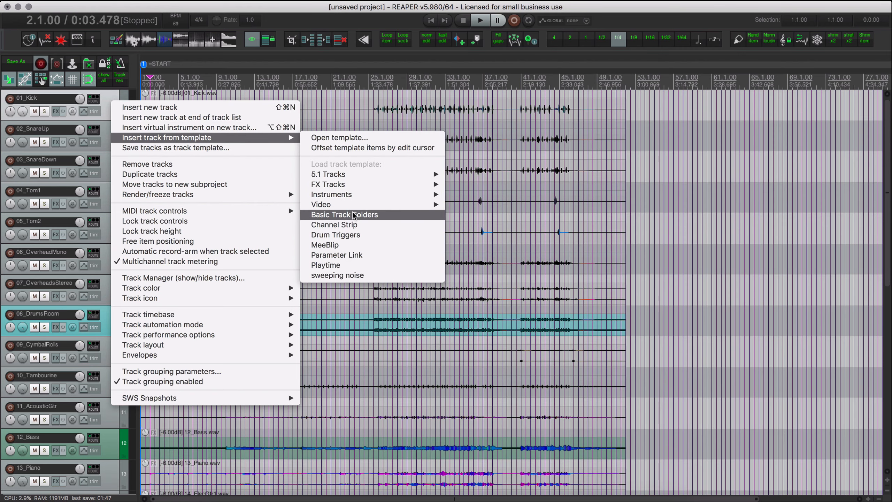
left_click(346, 215)
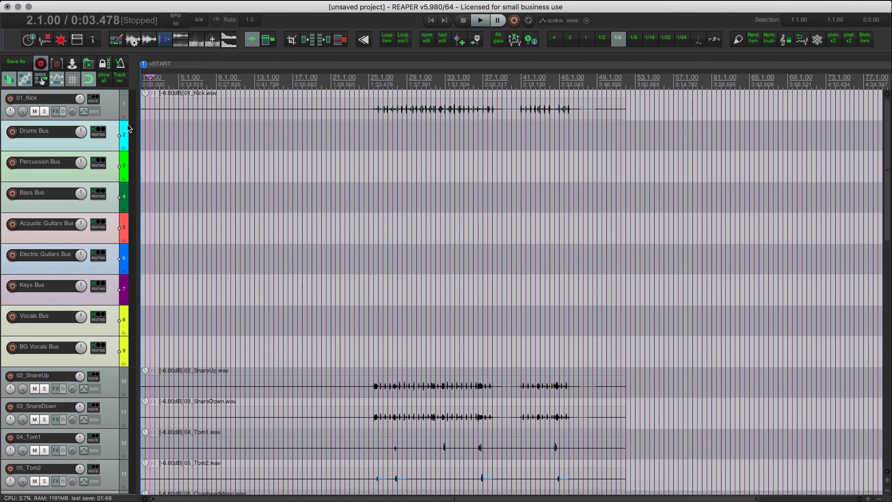
Move 01_Kick below the bus tracks, and nest drum tracks 01 to 09 in Drums Bus and 10_Tambourine in Percussion Bus.
left_click_drag(110, 104, 106, 362)
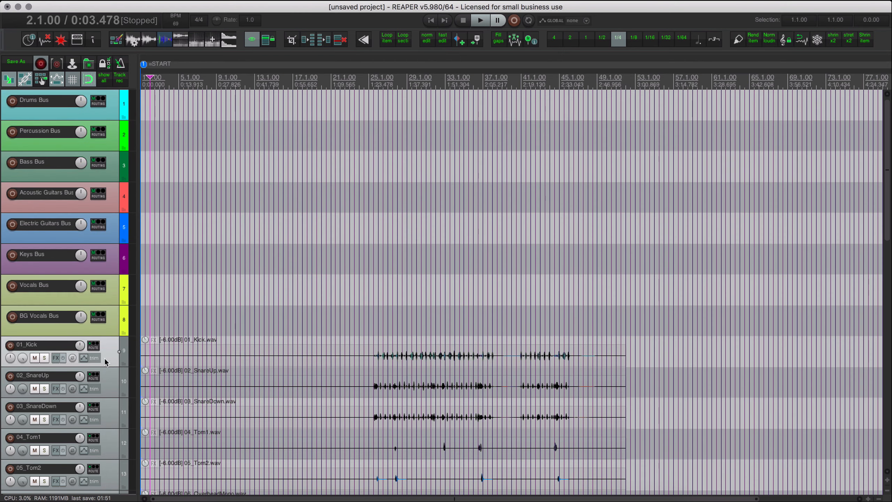
scroll(187, 312, "down", 3)
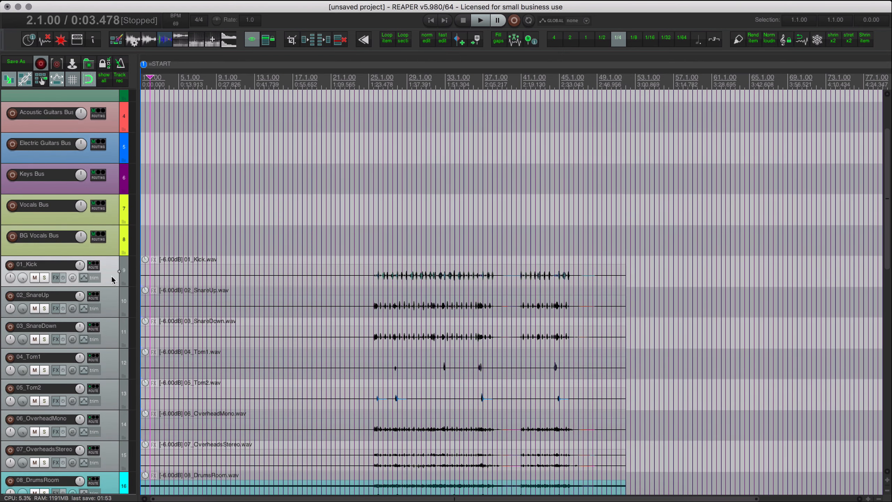
scroll(112, 306, "down", 4)
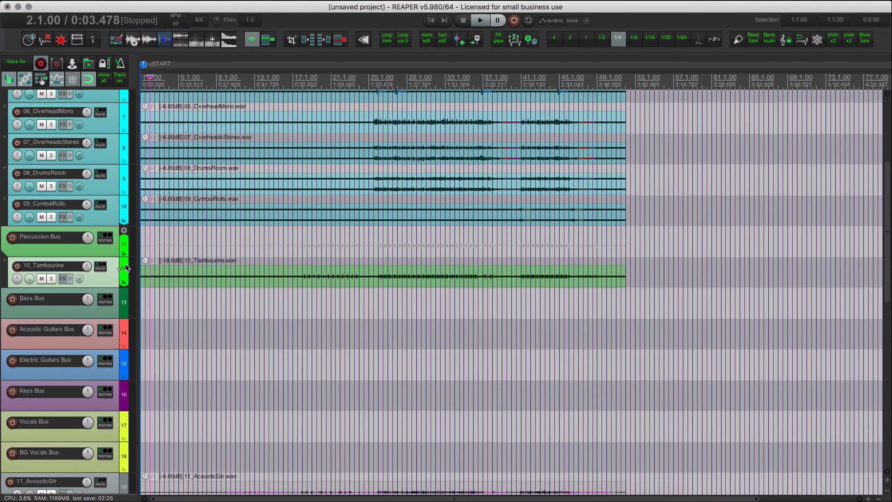
Examine the SWS Auto Color/Icon/Layout rules, especially the (children) track rule with the Parent color, and close them.
left_click(313, 0)
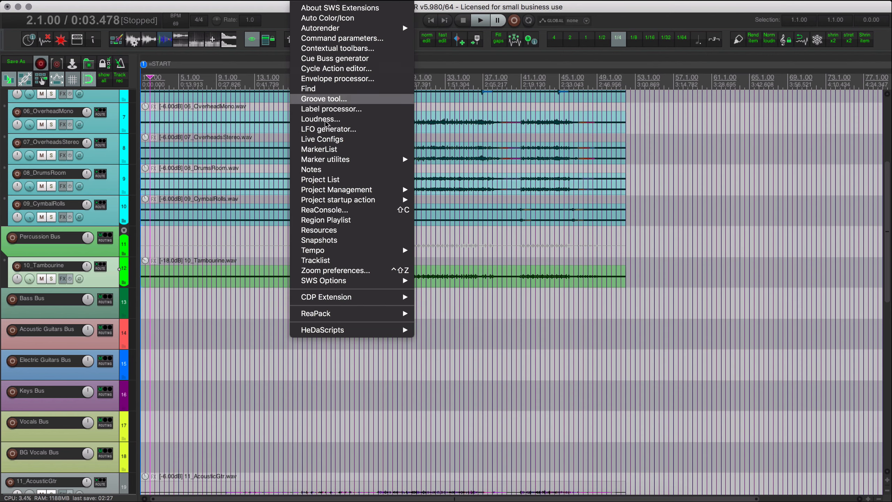
left_click(336, 21)
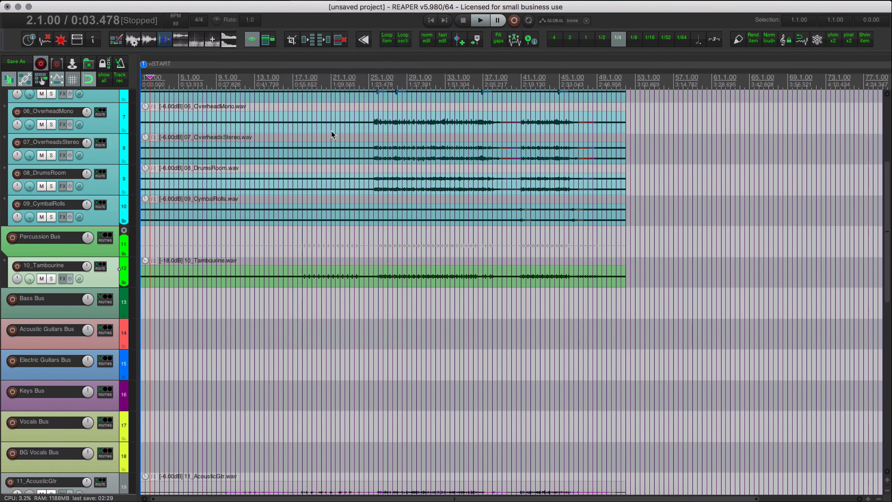
left_click(340, 191)
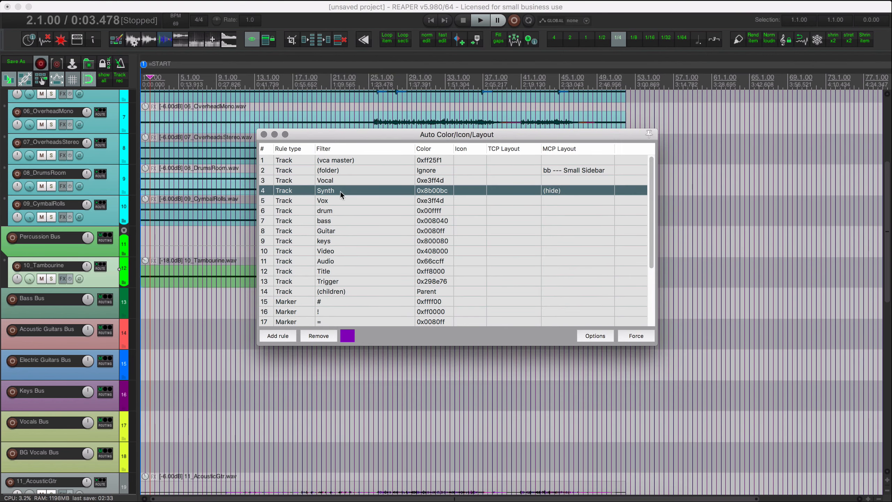
scroll(299, 215, "down", 1)
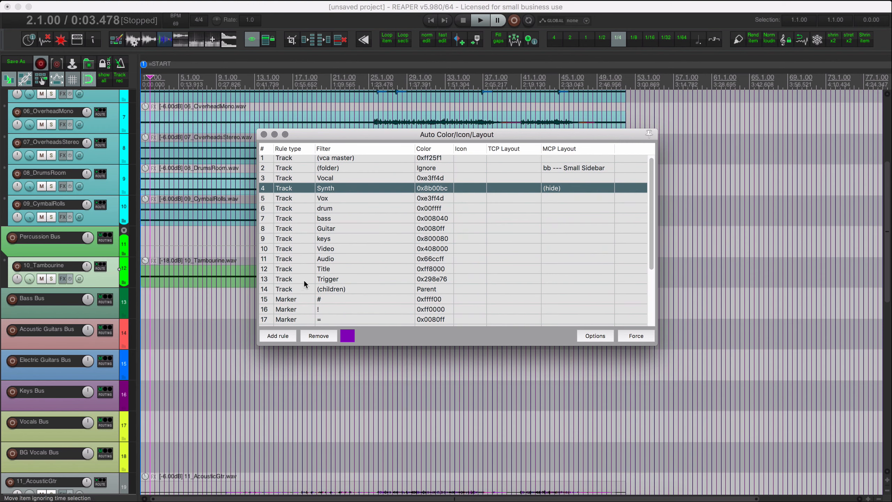
left_click(338, 289)
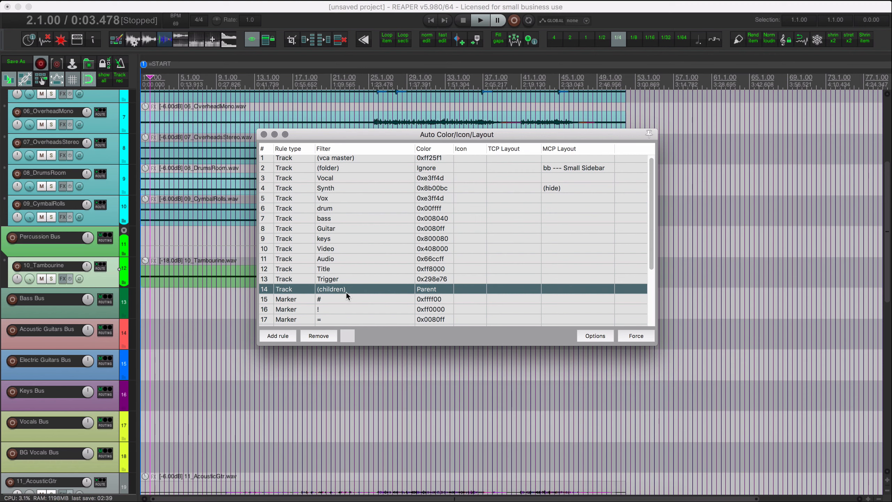
right_click(353, 288)
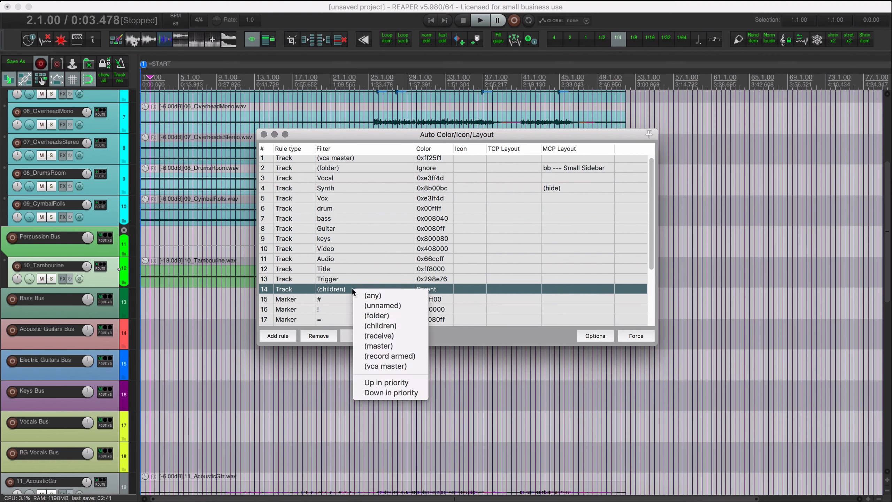
left_click(446, 297)
left_click(453, 297)
left_click(387, 289)
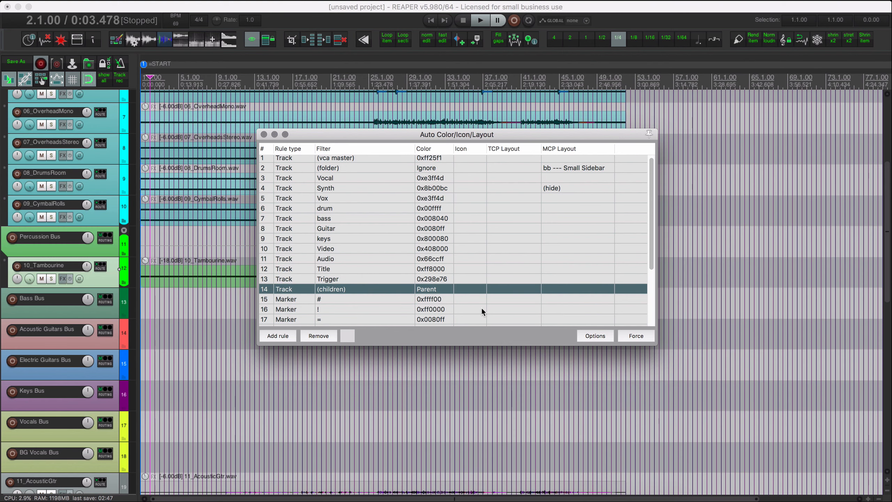
left_click(264, 134)
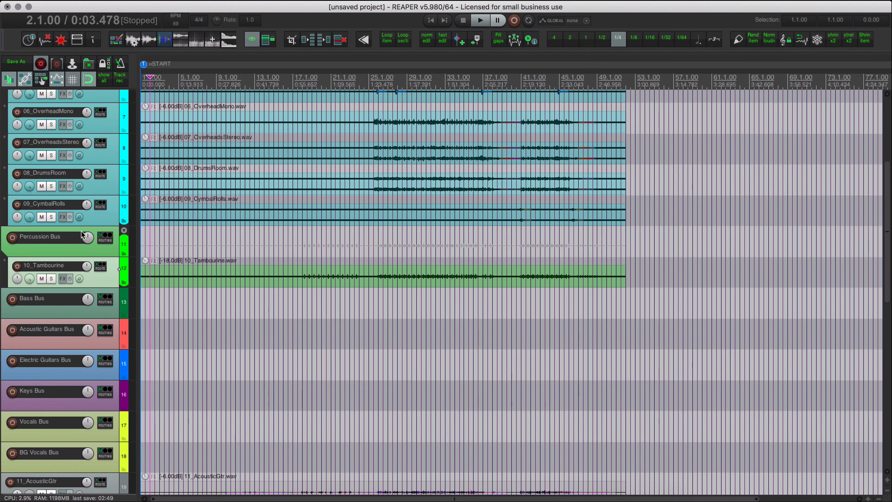
Nest the remaining acoustic guitar, bass, electric guitar, piano, synth, strings and vocal tracks in their matching bus folders.
scroll(124, 350, "down", 6)
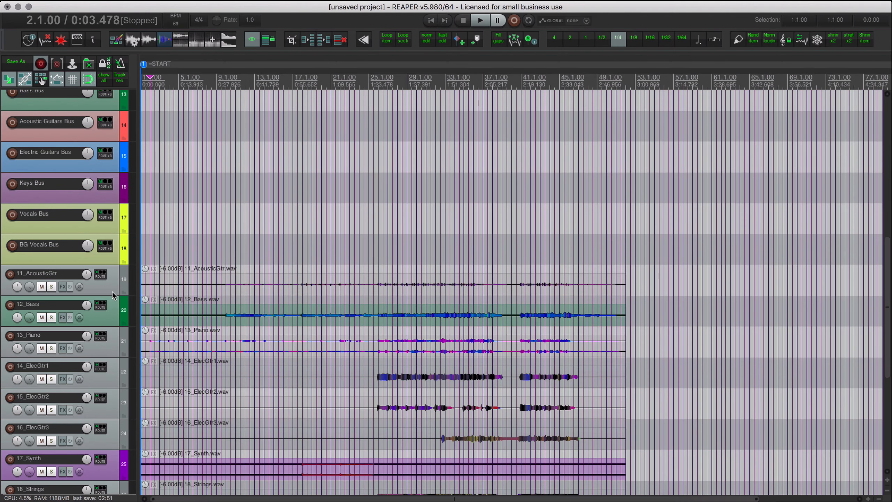
left_click(110, 290)
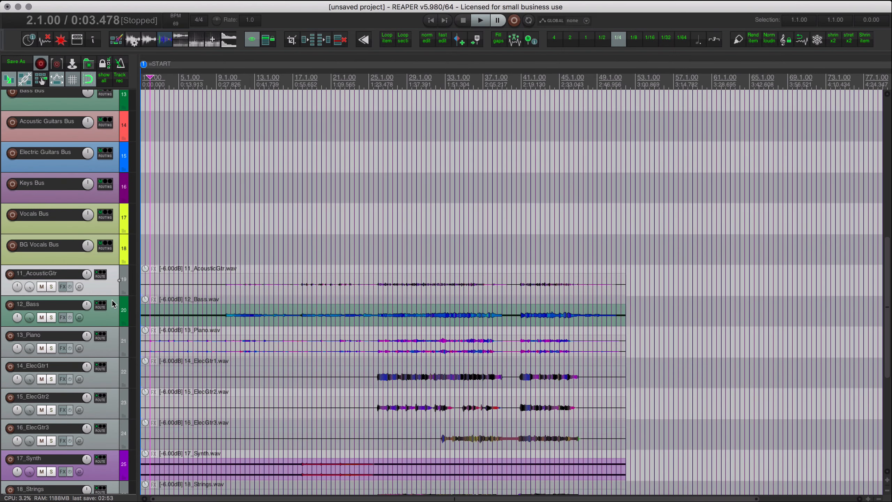
key("Delete")
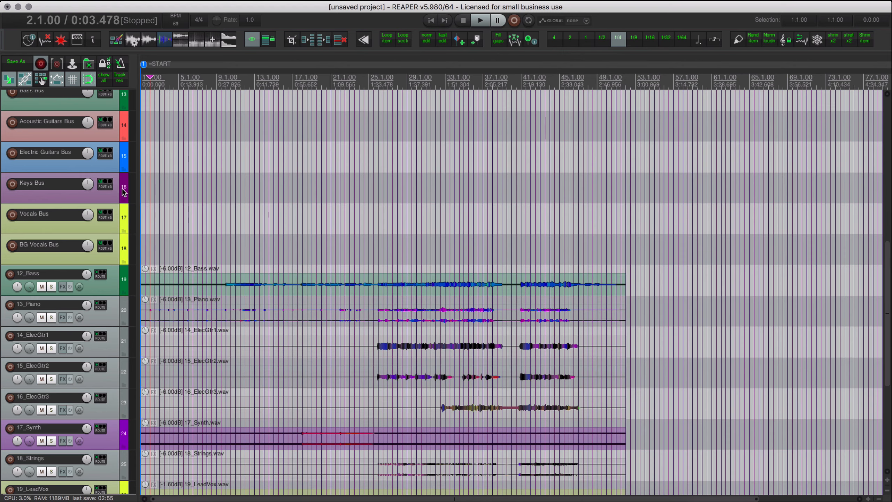
key("ctrl+z")
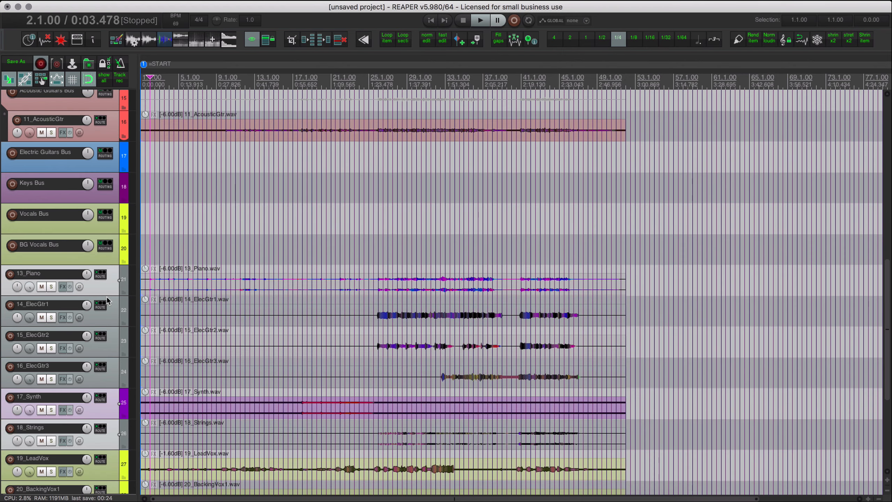
key("Delete")
left_click(104, 200)
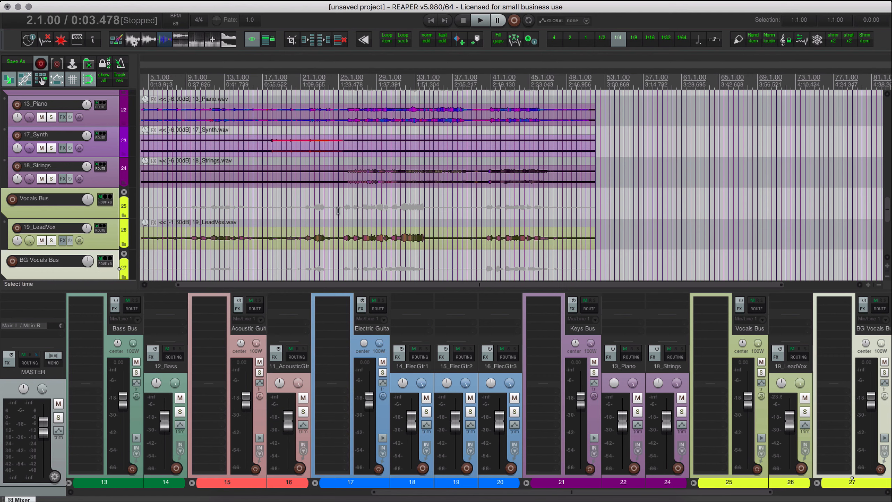
Review the (folder) track rule and its Small Sidebar mixer layout in the Auto Color/Icon/Layout rules, and close them.
left_click(353, 189)
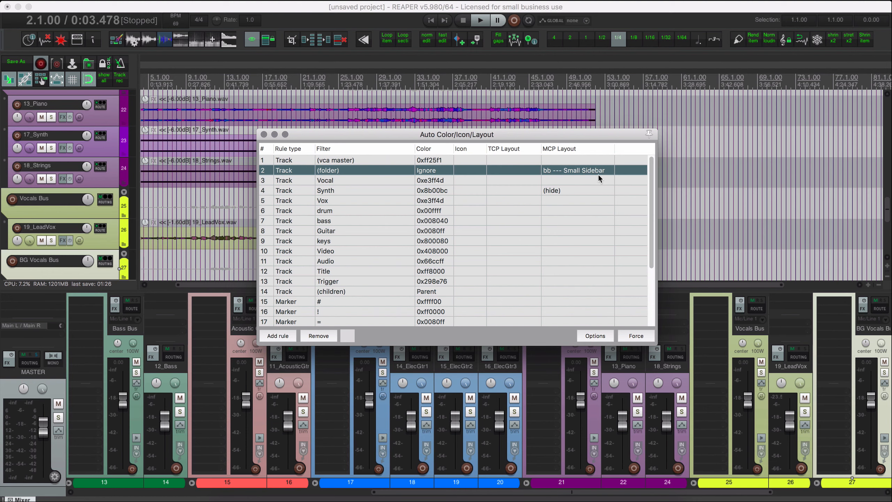
left_click(264, 134)
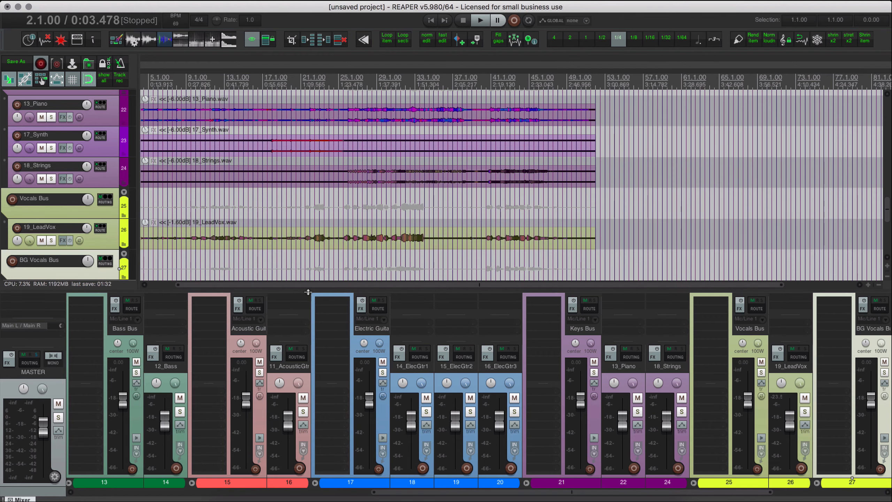
Examine the color-coded bus folders in the mixer and arrange view, trying different mixer heights, and hide the mixer.
left_click_drag(309, 291, 317, 76)
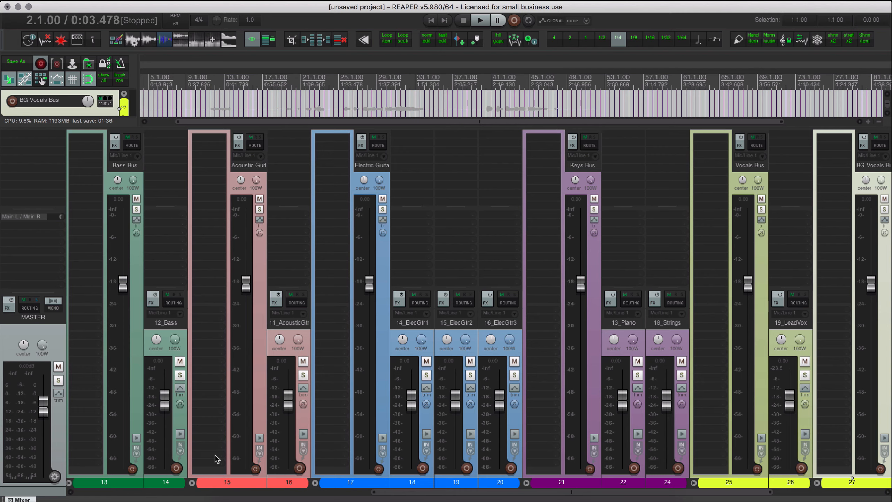
left_click_drag(319, 128, 318, 287)
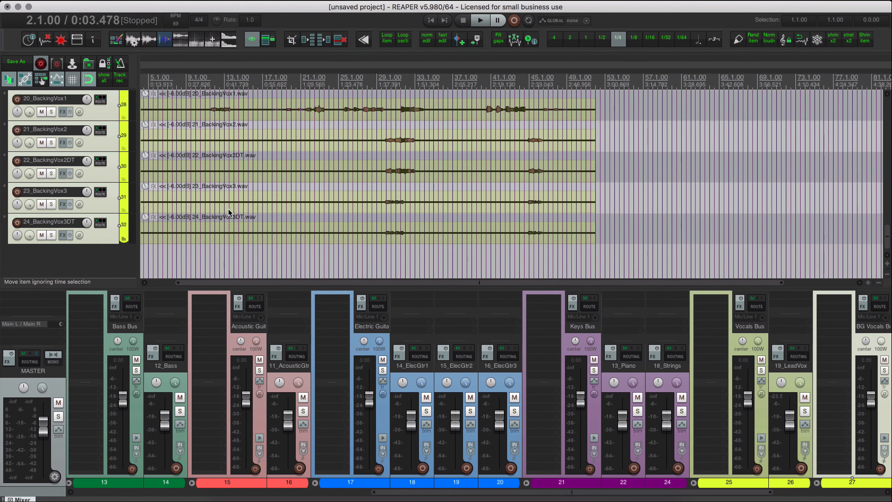
scroll(229, 210, "up", 5)
scroll(231, 211, "up", 3)
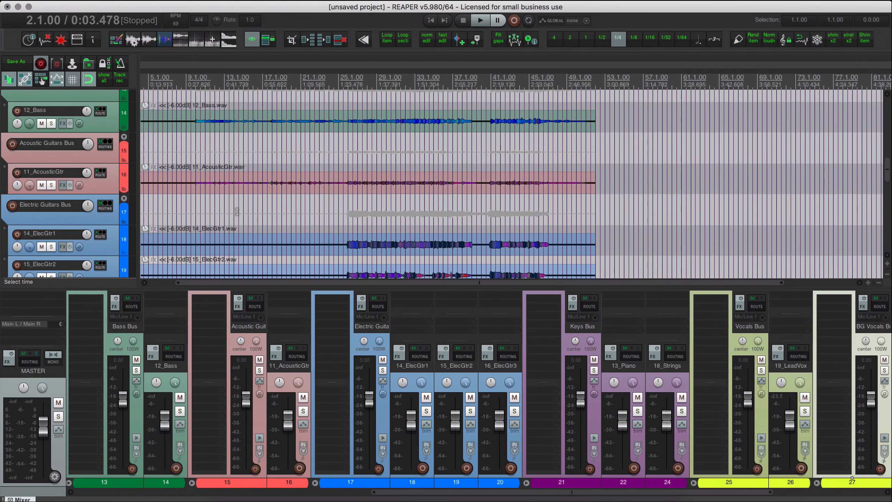
scroll(235, 211, "up", 12)
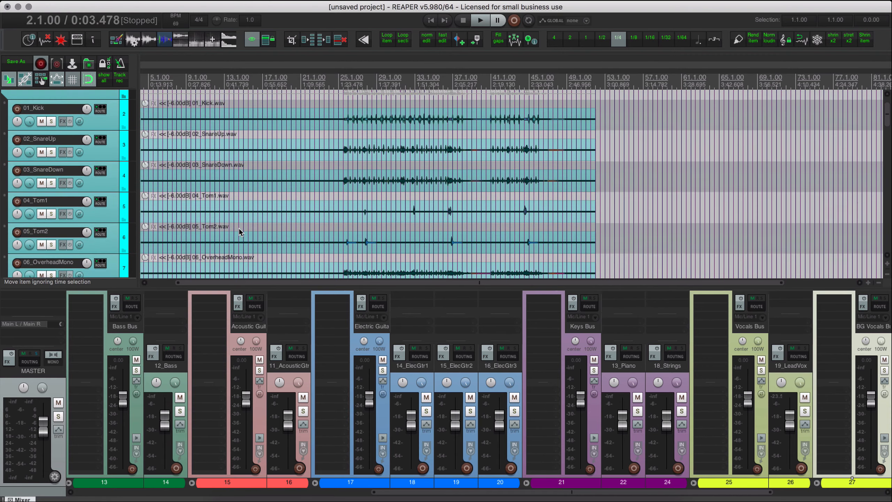
scroll(239, 228, "up", 2)
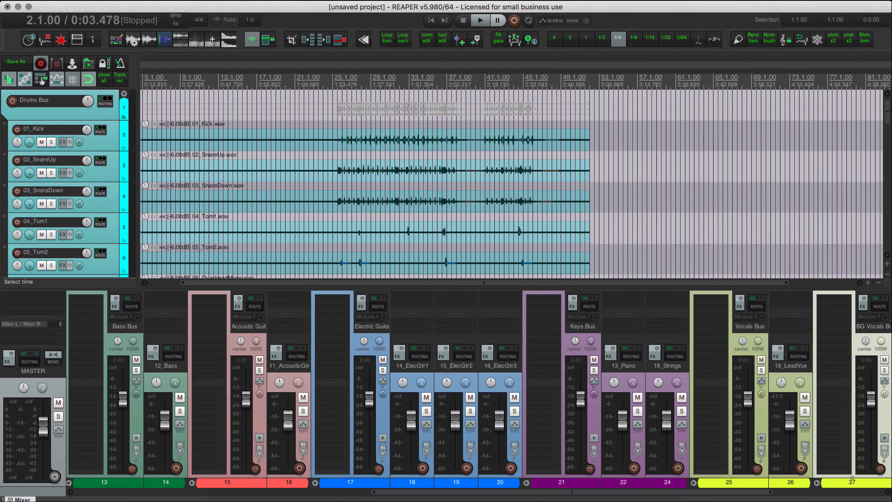
left_click_drag(362, 289, 370, 229)
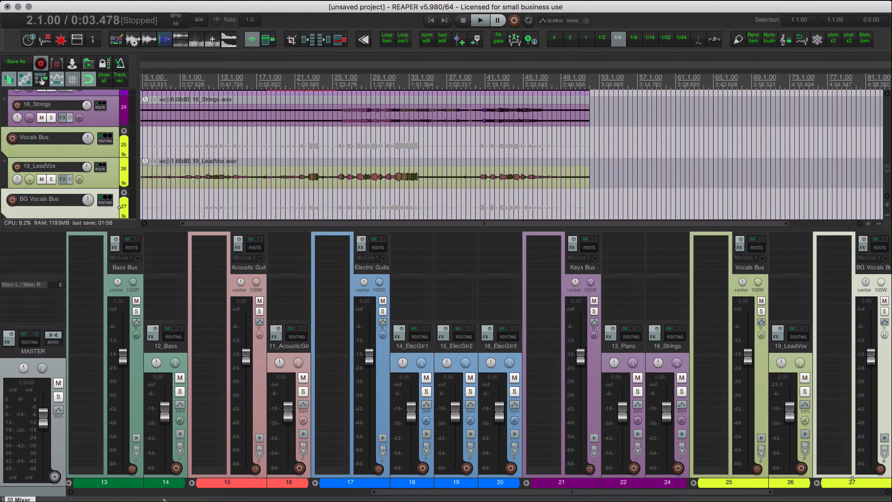
left_click(190, 493)
left_click_drag(215, 493, 265, 496)
key("alt+d")
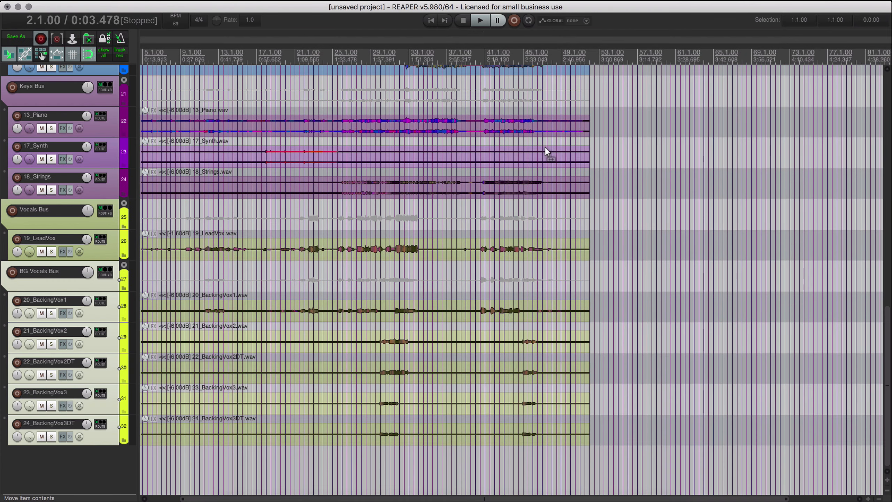
Play the song from about bar 33, lower the 19_LeadVox item gain to -5.80 dB, and stop playback.
scroll(506, 145, "up", 10)
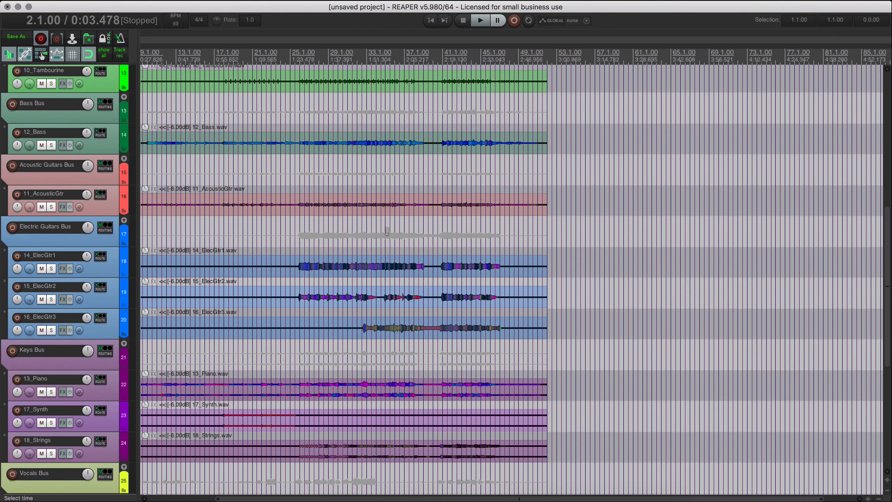
left_click(370, 233)
key("space")
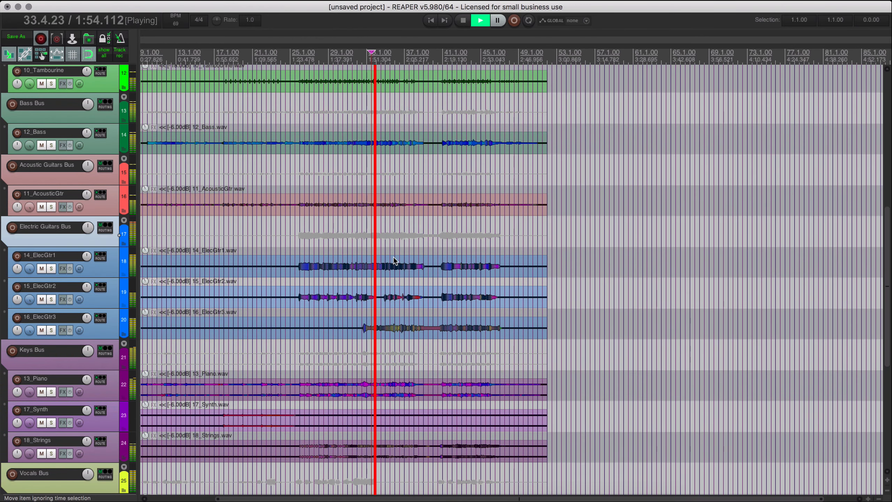
scroll(393, 257, "down", 2)
scroll(393, 261, "down", 5)
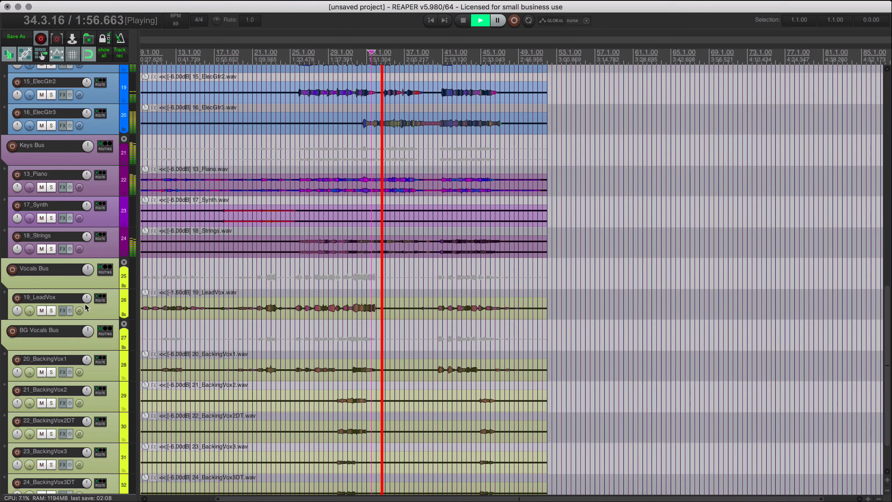
left_click_drag(144, 295, 146, 317)
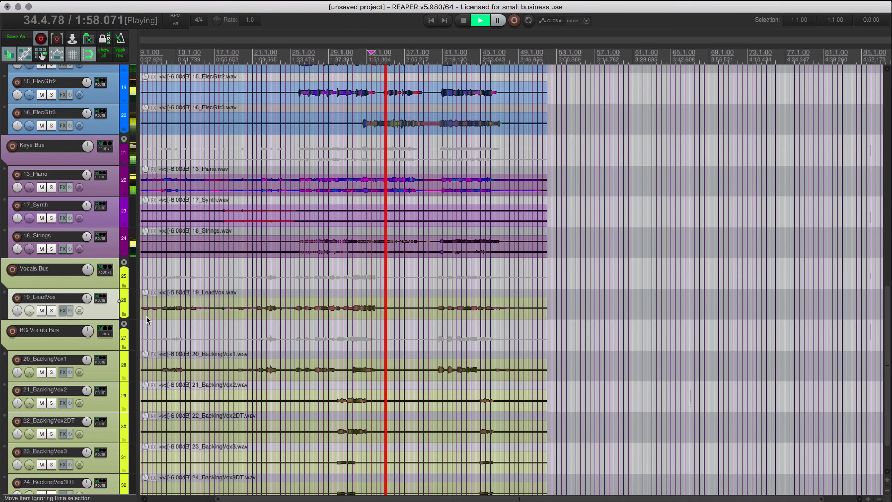
scroll(312, 321, "up", 1)
scroll(312, 321, "up", 20)
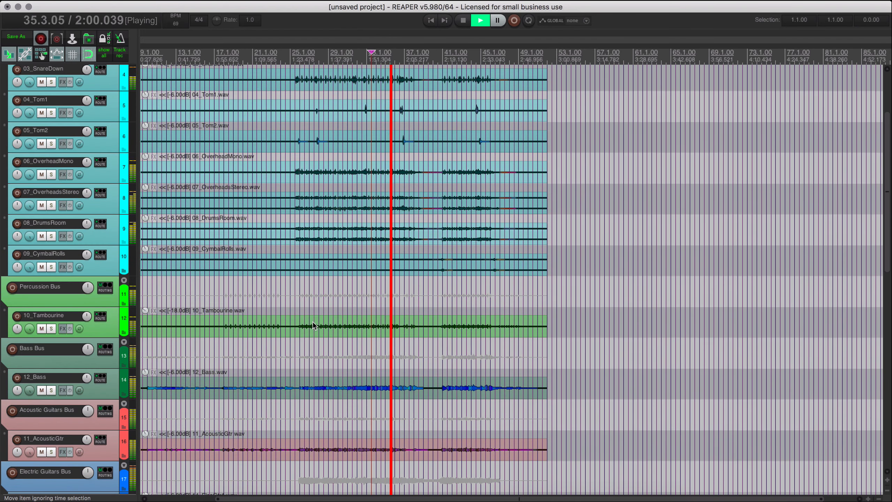
scroll(312, 322, "up", 2)
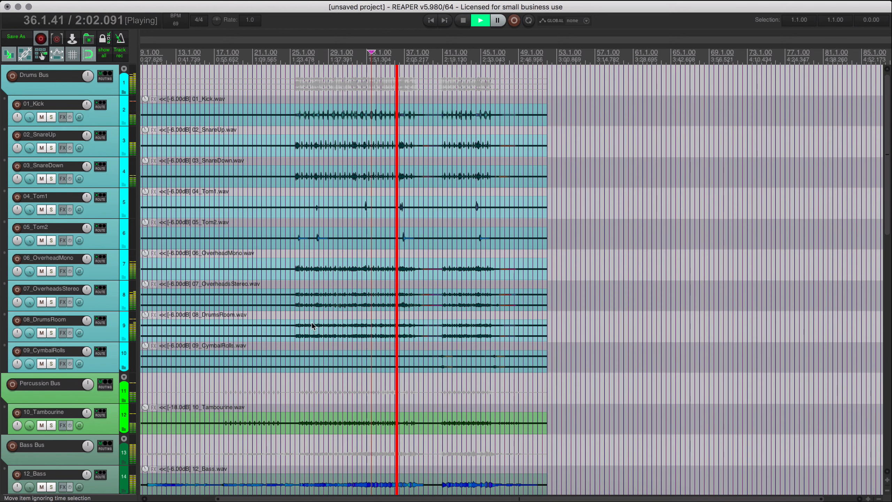
key("space")
Add a marker at 25.3.00 where the drums enter, and select the time from 25.3.00 to 52.1.00.
left_click(294, 120)
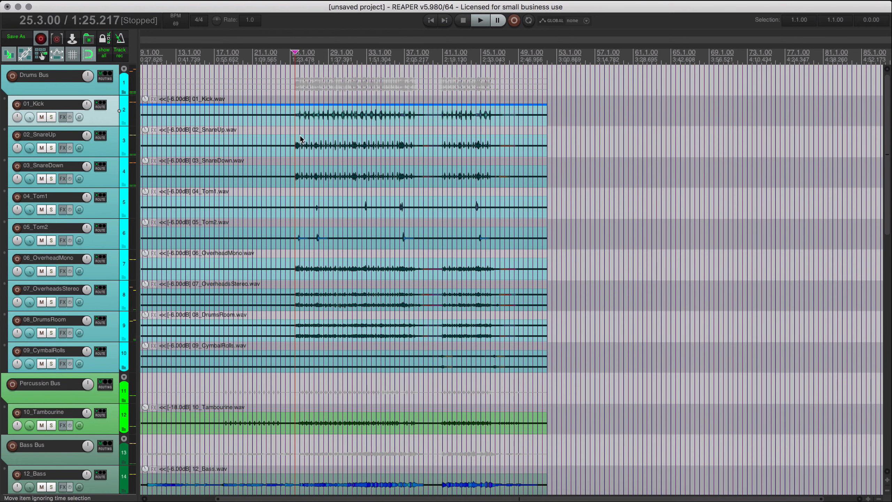
key("m")
double_click(518, 62)
Audition the song from bar 37, and mark 41.1.00 as the end of the time selection that starts at 25.3.00.
left_click(410, 127)
key("space")
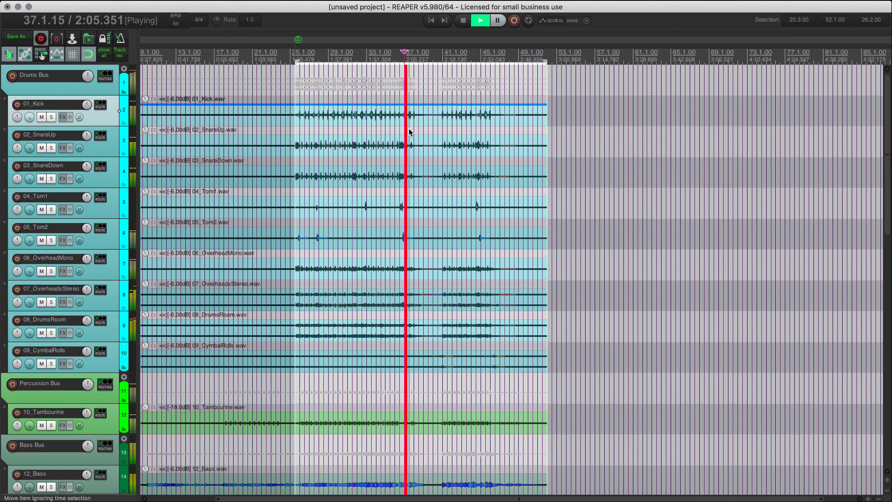
scroll(412, 127, "up", 6)
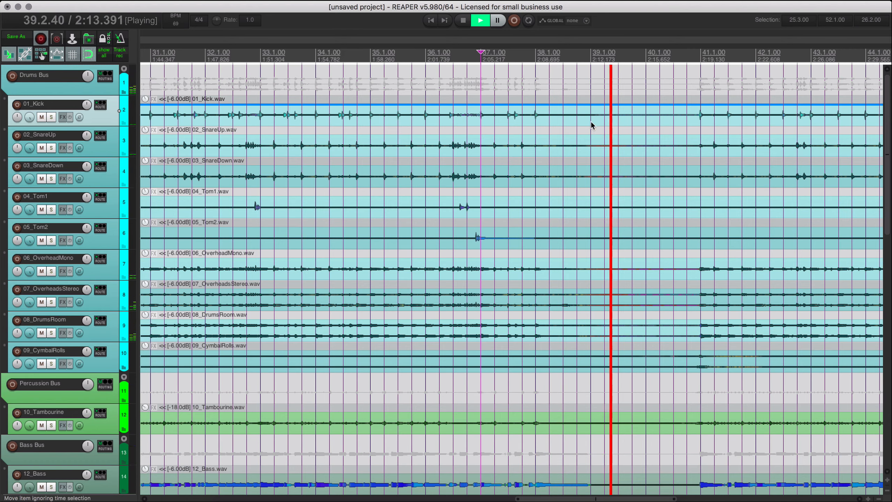
key("space")
left_click(701, 125)
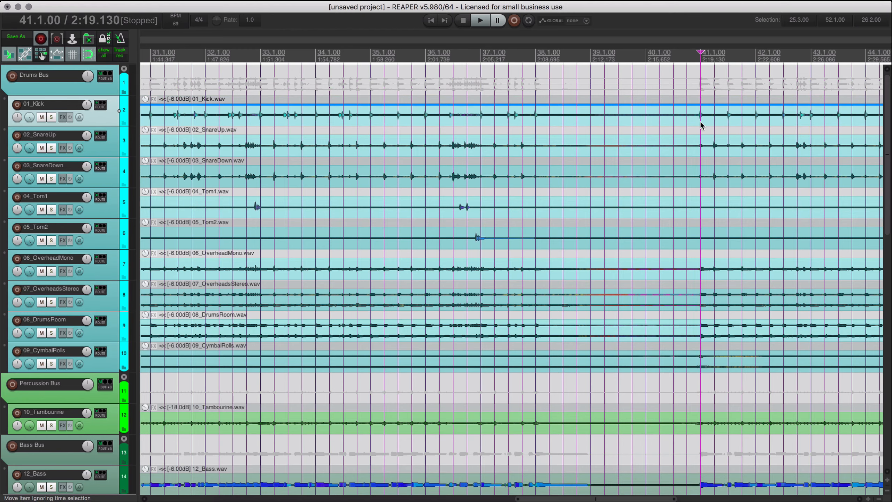
key("]")
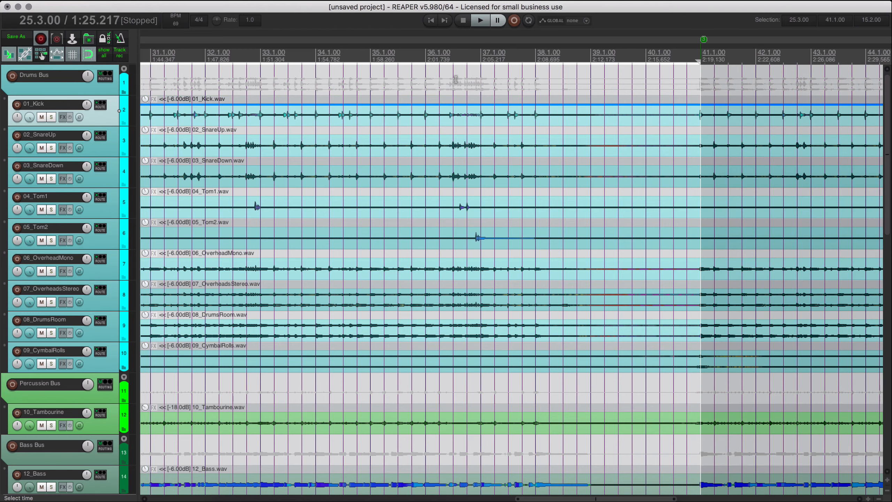
Show the mixer, select all tracks and lower all their faders to the minimum together.
scroll(456, 79, "down", 8)
key("ctrl+m")
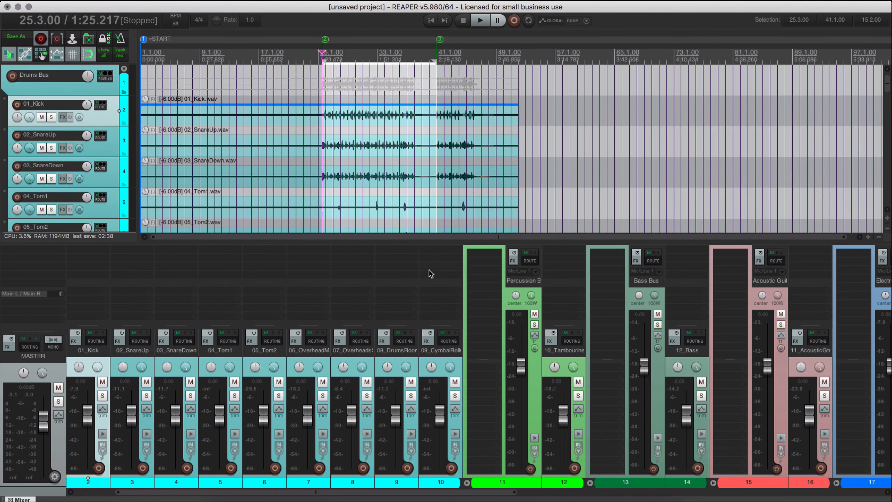
left_click(439, 484)
left_click_drag(441, 416, 436, 499)
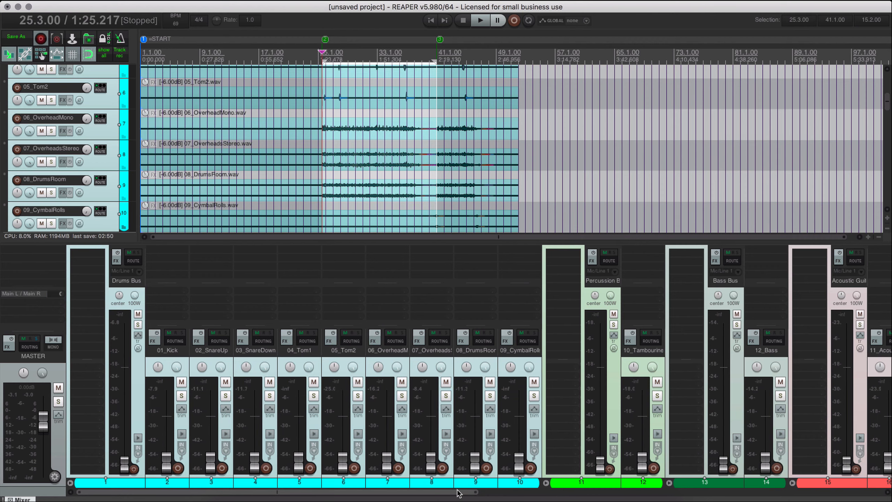
Reset the Bass Bus fader to 0.00 dB and raise the 12_Bass fader to +3.58 dB during playback from 25.3.00.
left_click_drag(459, 493, 722, 495)
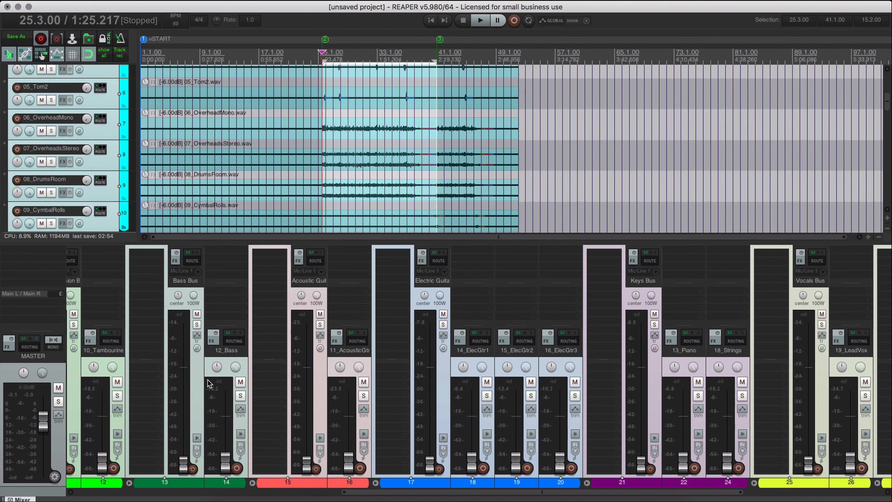
left_click(196, 389)
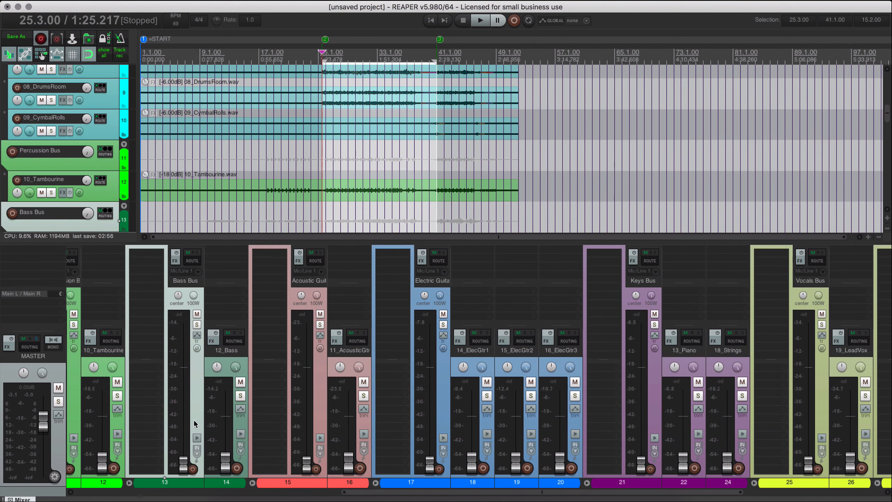
double_click(183, 464)
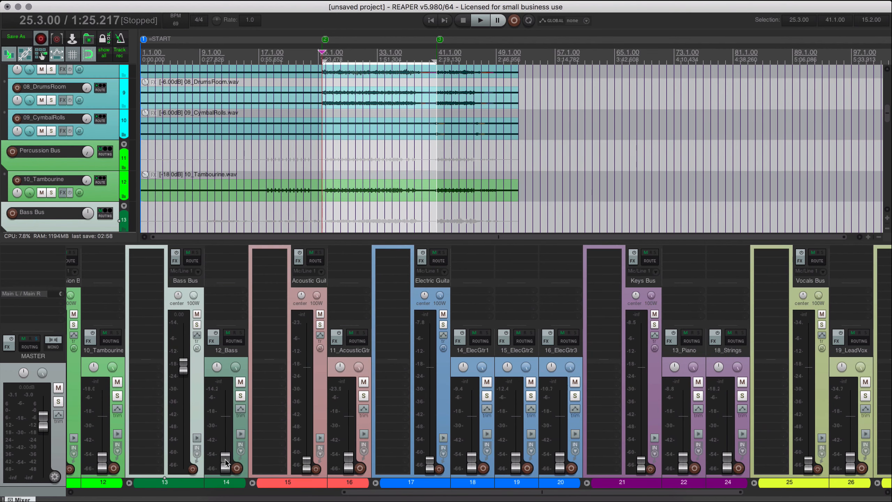
key("space")
left_click_drag(226, 459, 225, 420)
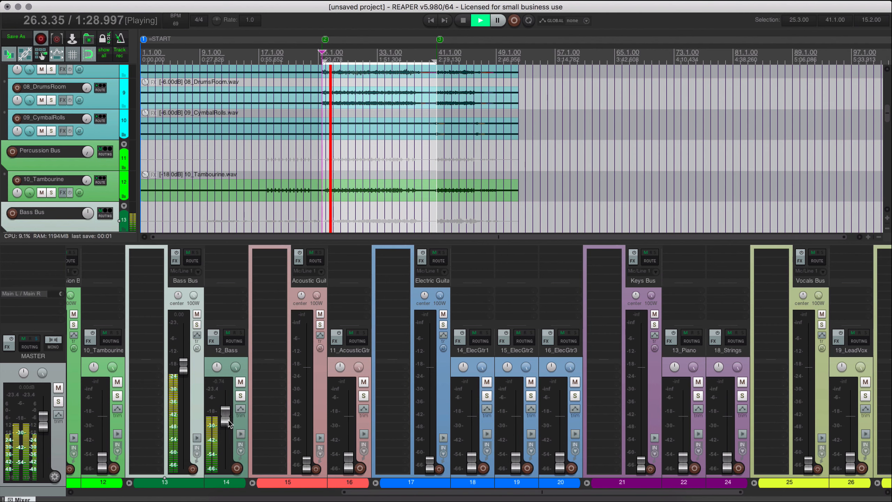
scroll(229, 421, "up", 5)
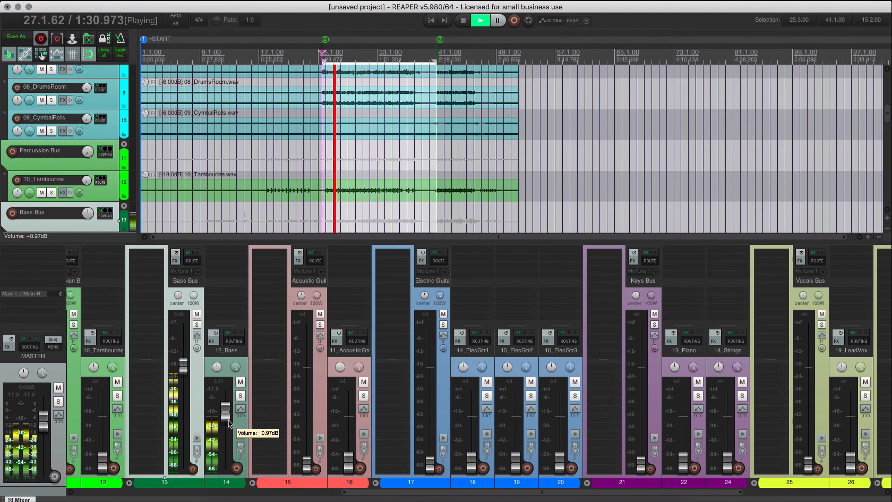
scroll(229, 423, "up", 2)
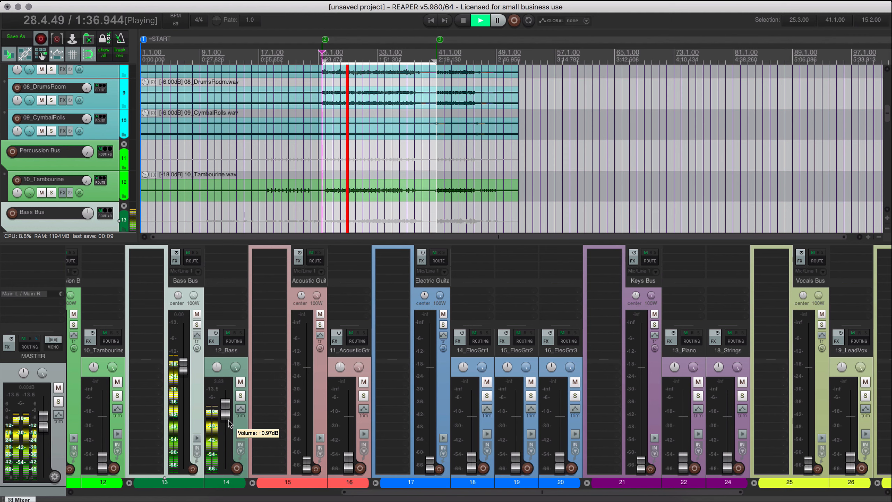
scroll(229, 423, "up", 3)
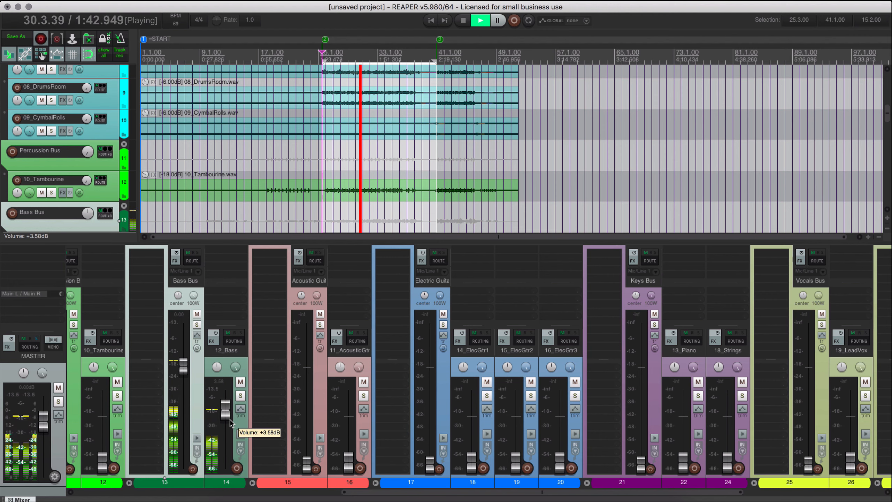
Mute and unmute the Bass Bus twice while the song plays.
key("F6")
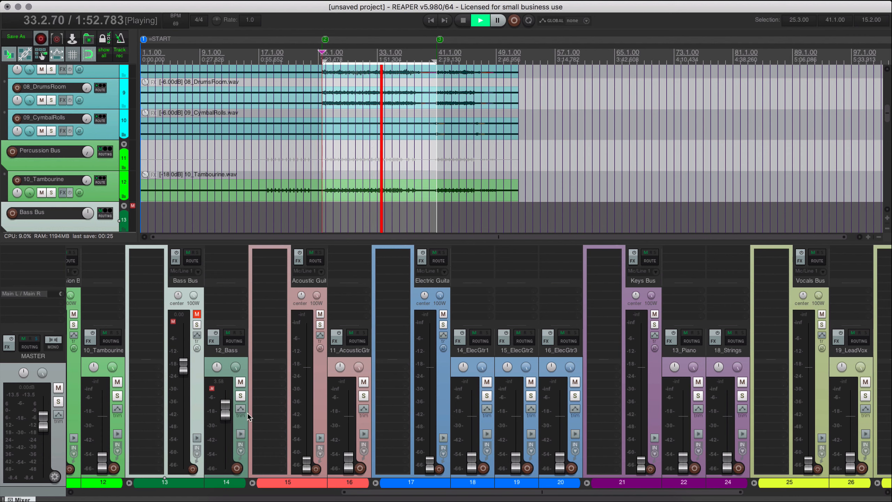
key("F6")
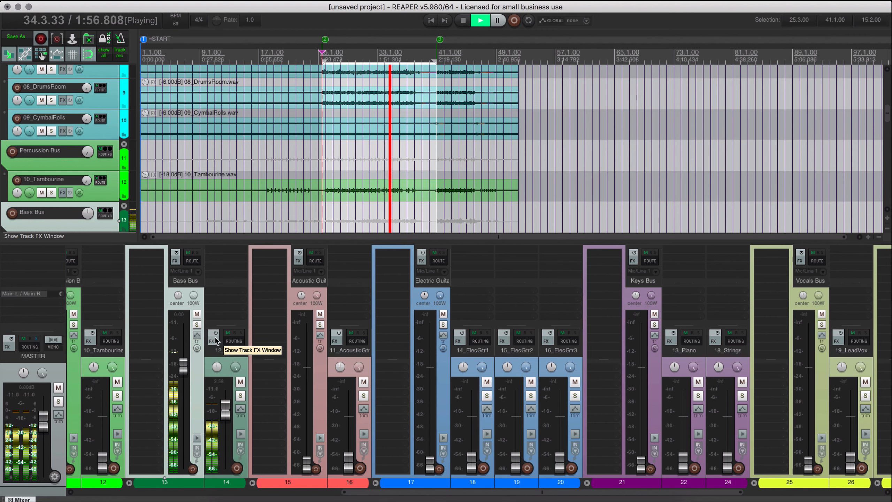
left_click(196, 314)
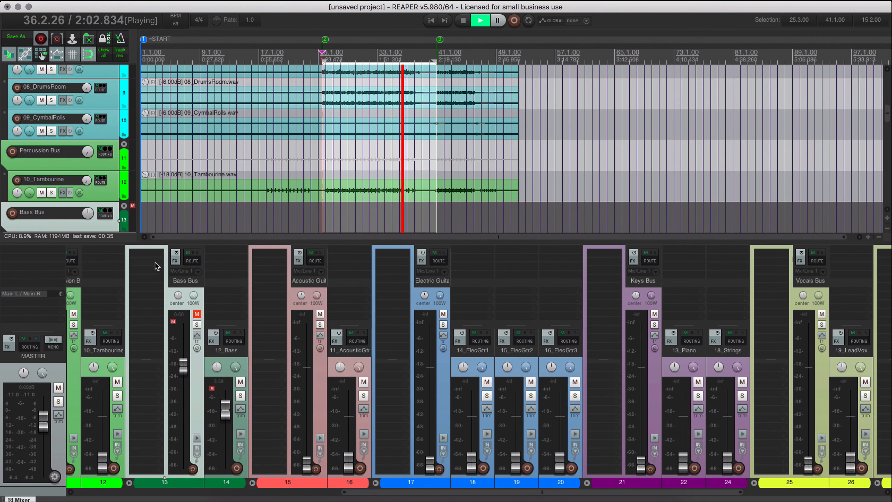
key("F5")
Open the FX browser beside the mixer, widen it, and filter the JS plug-ins by "maj".
left_click(152, 254)
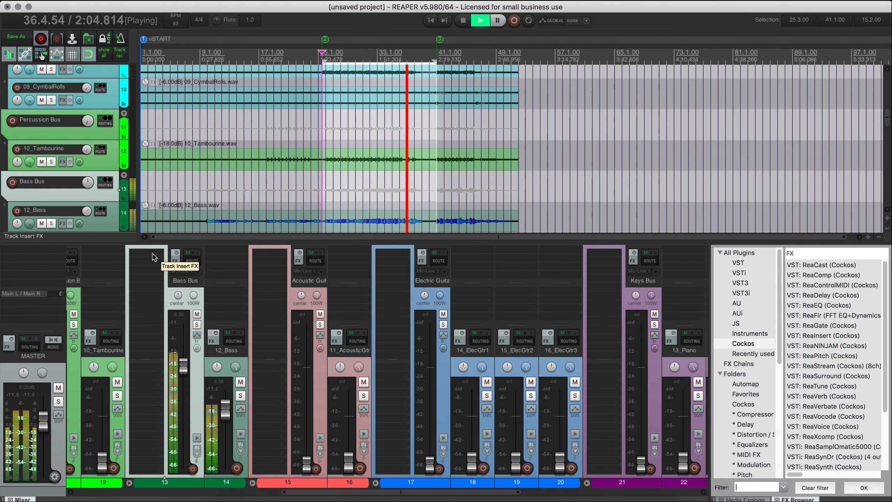
left_click_drag(711, 299, 503, 308)
left_click(546, 323)
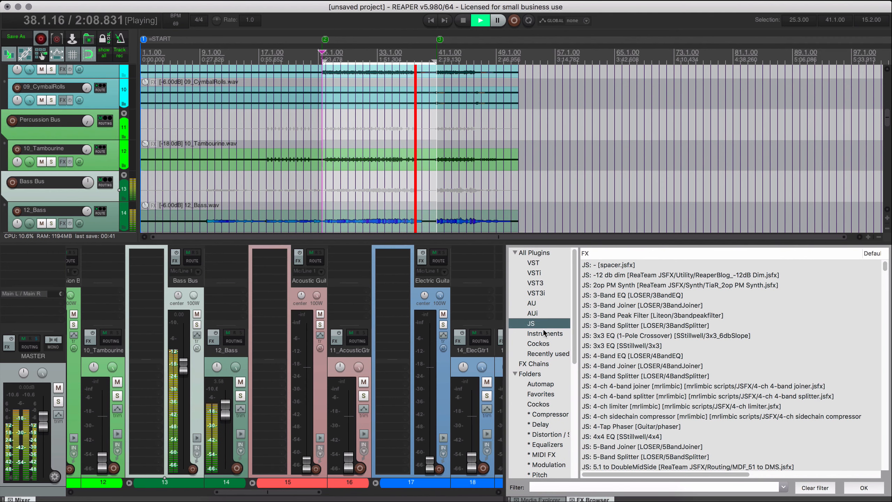
left_click(595, 488)
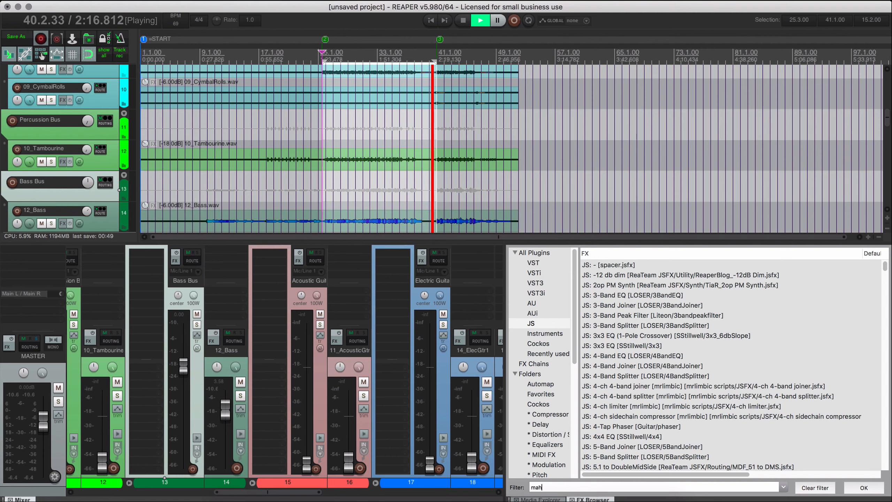
type("mah")
key("BackSpace")
type("j")
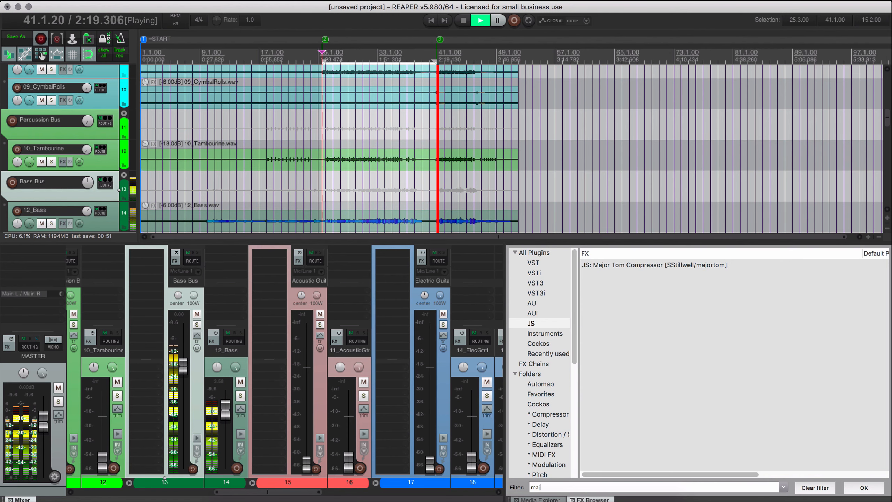
Insert the JS Major Tom Compressor on the Bass Bus and narrow the FX browser.
left_click(596, 265)
left_click_drag(596, 263, 155, 265)
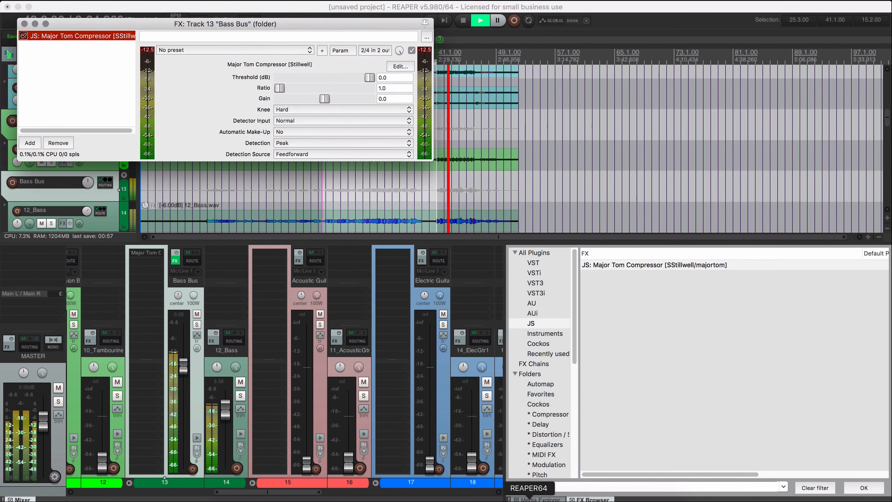
left_click_drag(507, 451, 694, 451)
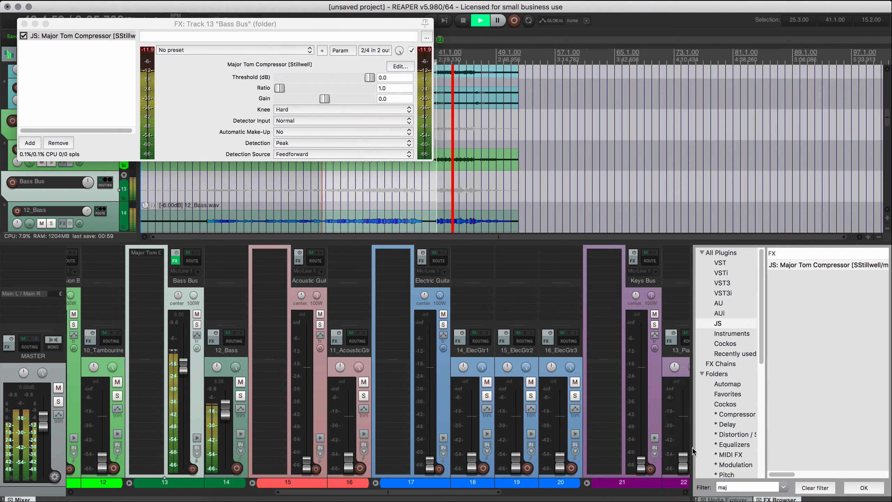
Move the Bass Bus FX window clear of the transport and set the Major Tom Compressor's ratio to 4.0.
left_click_drag(322, 26, 412, 168)
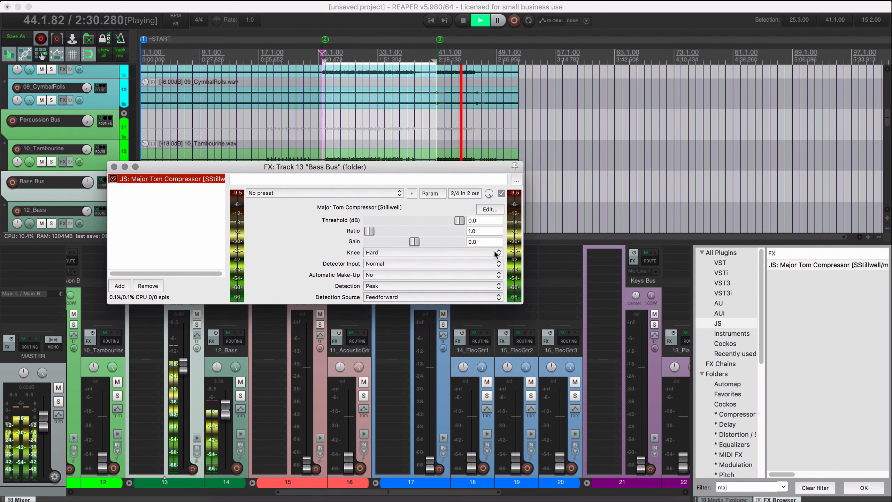
left_click(482, 232)
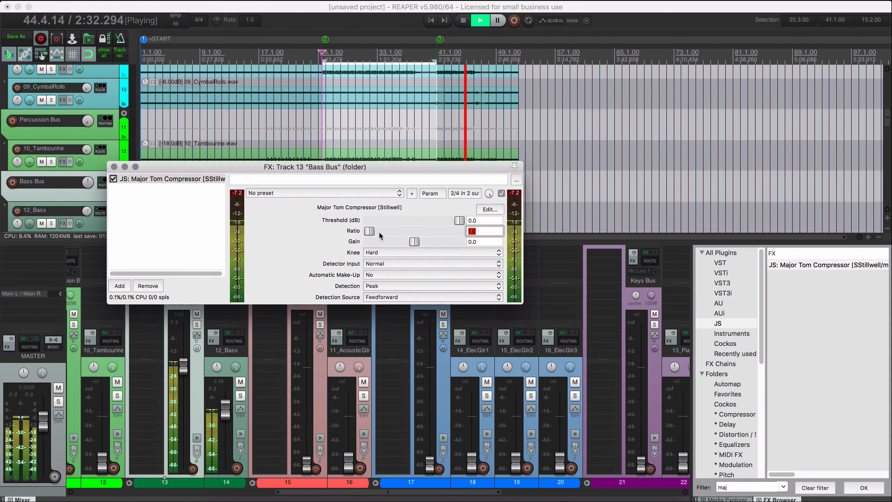
type("4")
key("Return")
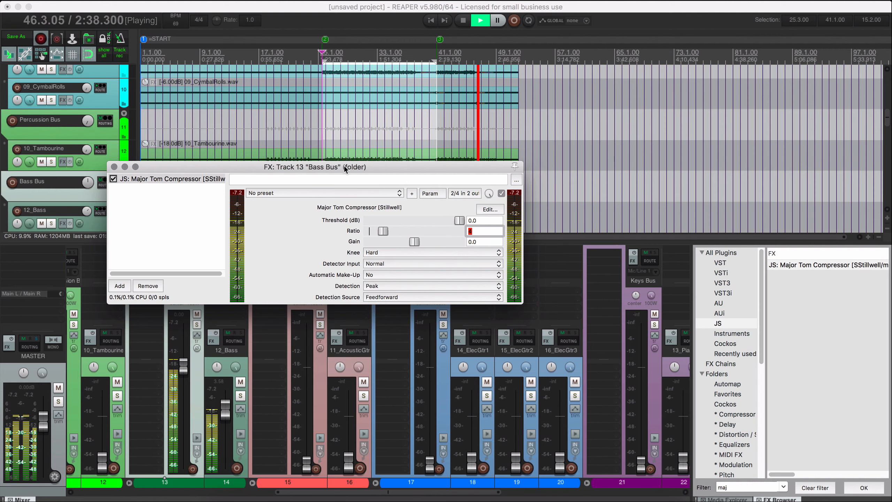
left_click_drag(344, 166, 420, 172)
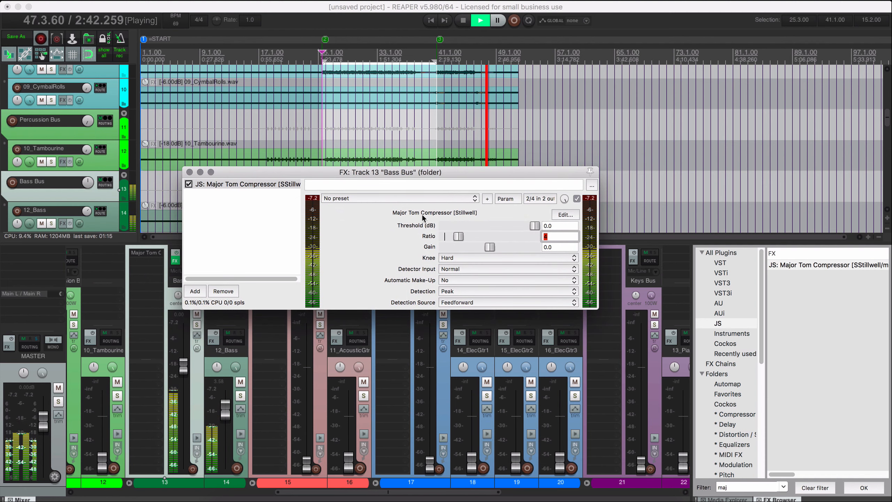
Play from 27.1.00 and lower the Bass Bus compressor's threshold to -27.9 dB.
left_click(339, 67)
left_click_drag(533, 226, 496, 226)
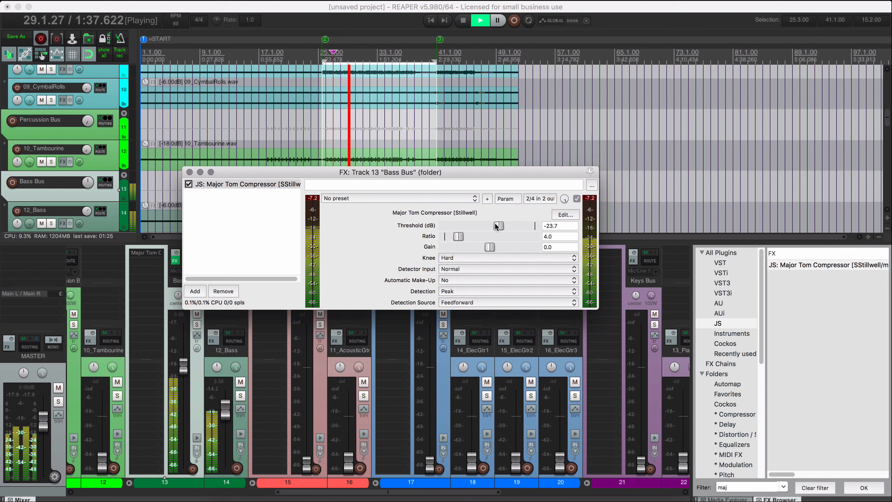
left_click_drag(500, 225, 502, 225)
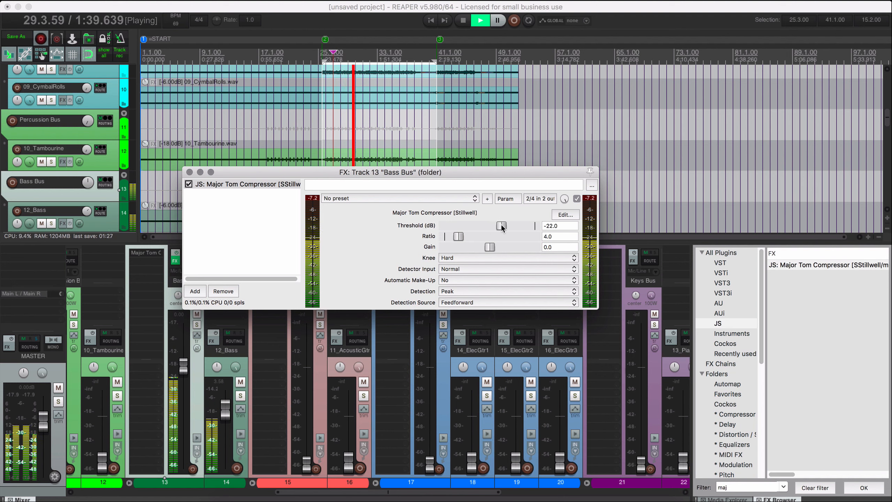
key("space")
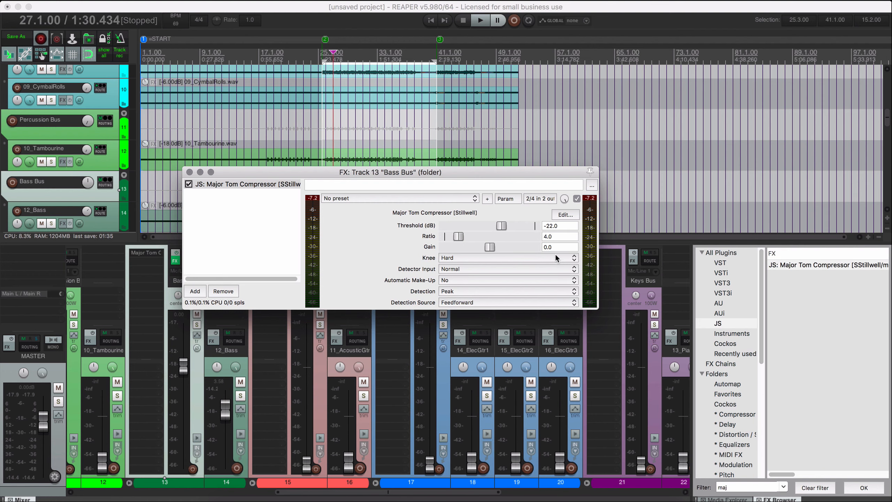
key("space")
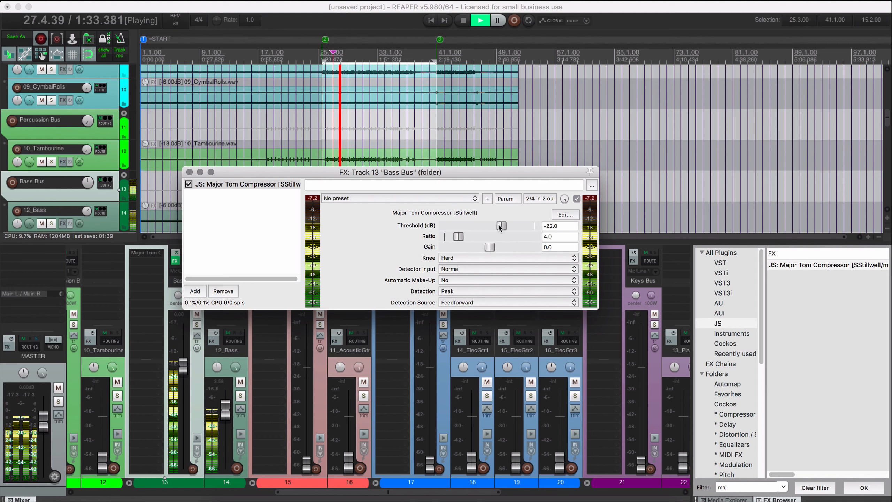
left_click_drag(500, 226, 499, 227)
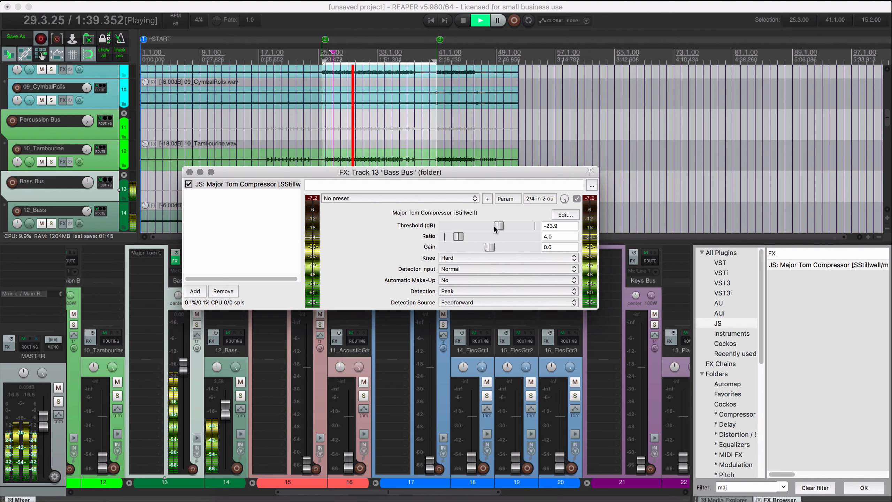
left_click_drag(493, 224, 498, 236)
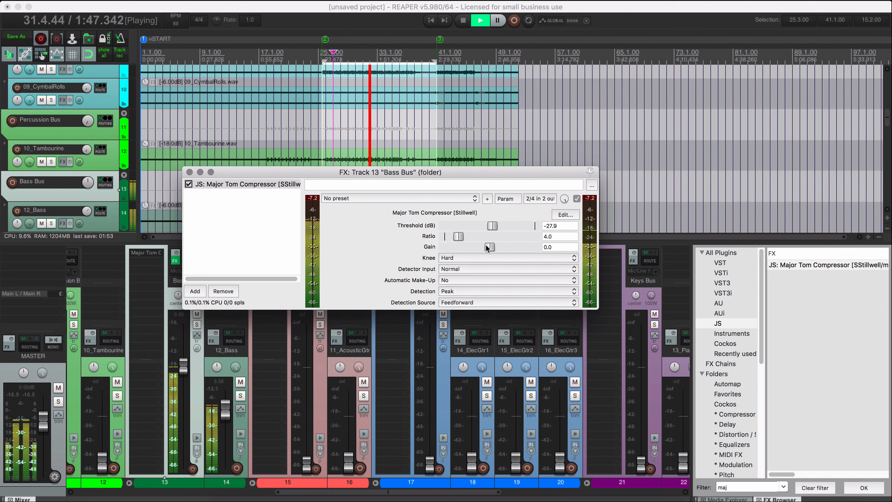
Audition the Soft knee on the Bass Bus compressor and return the knee to Hard.
left_click(461, 258)
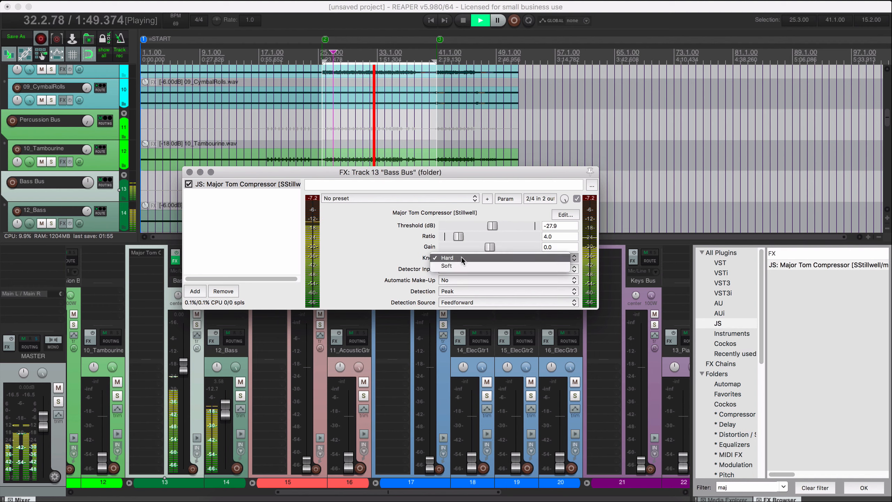
left_click(462, 266)
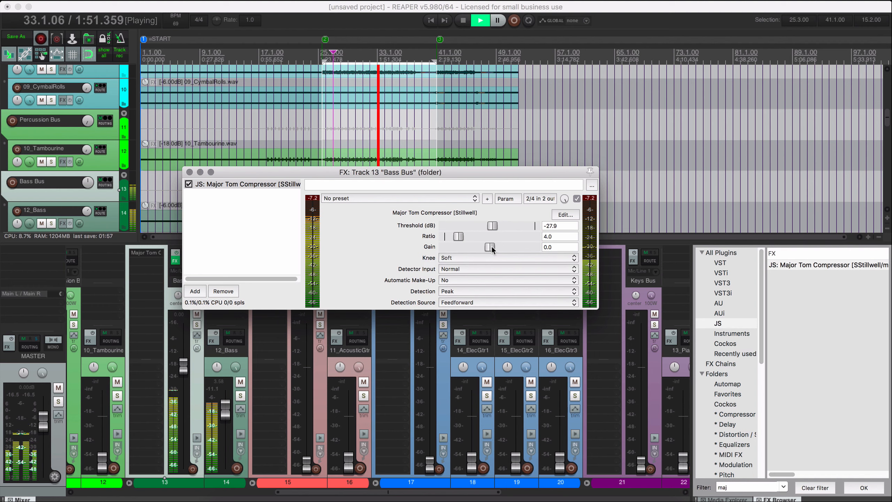
left_click(482, 256)
left_click(482, 249)
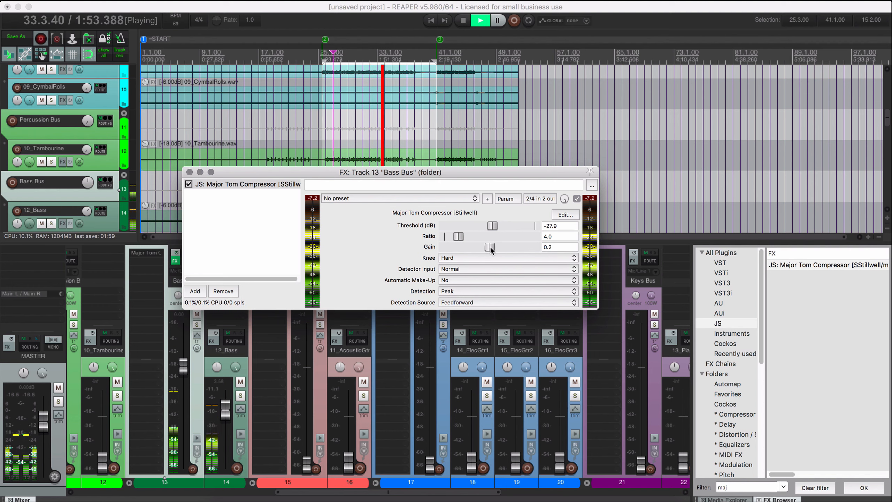
Raise the Bass Bus compressor's gain to 10.3 and stop playback.
left_click_drag(491, 247, 513, 246)
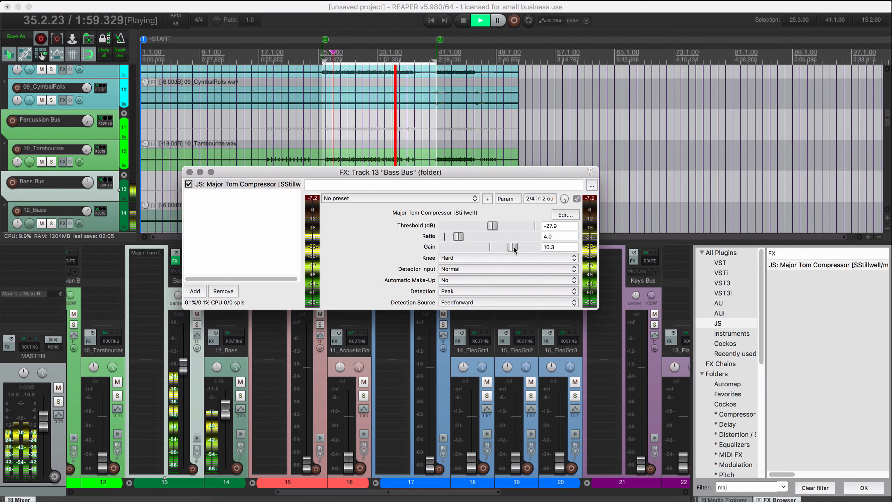
key("space")
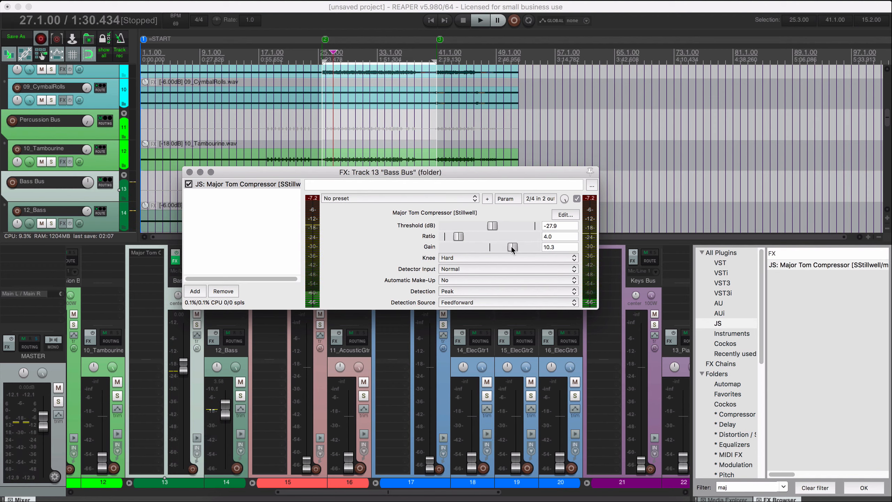
Audition the compressed bass from 32.1.00, stop playback, and close the Bass Bus FX window.
left_click_drag(463, 171, 495, 251)
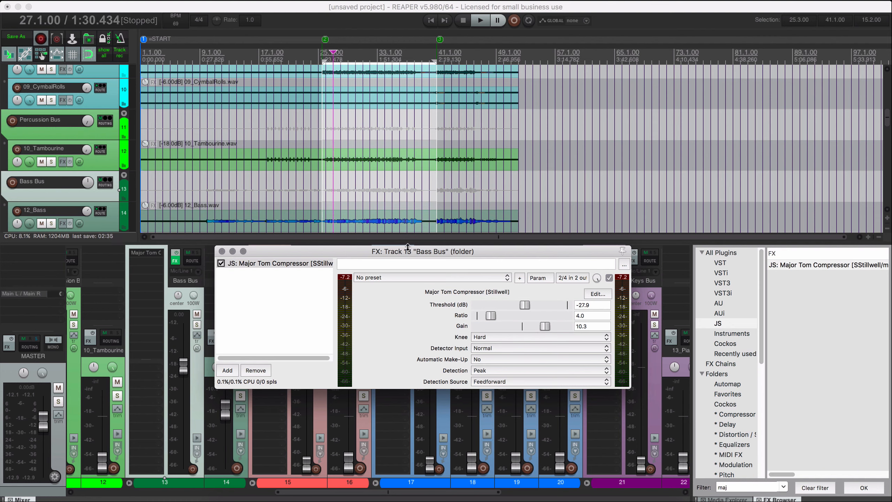
left_click(371, 226)
key("space")
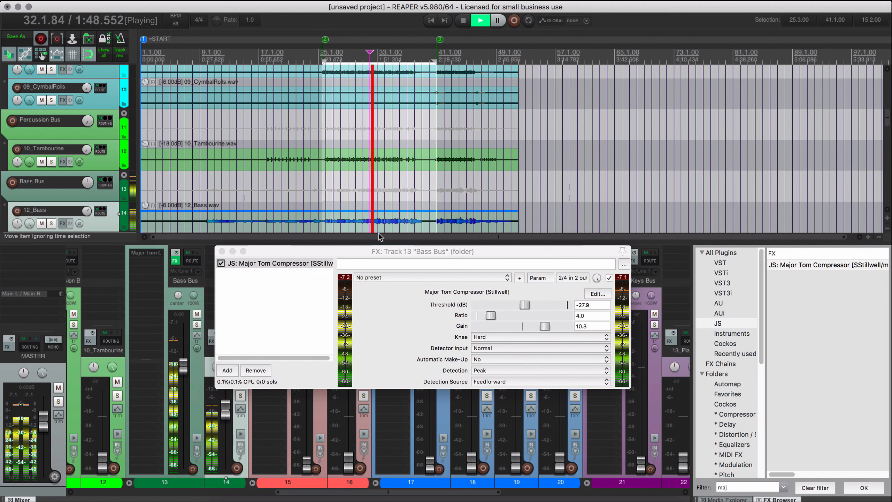
key("space")
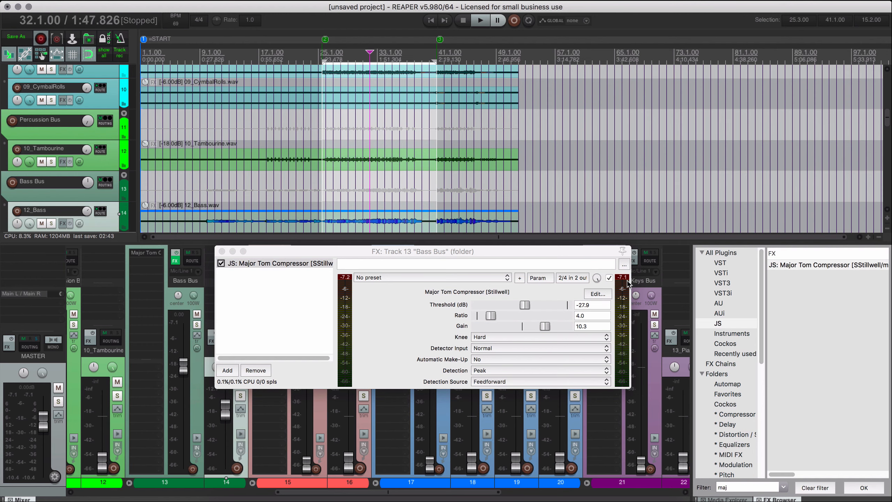
left_click_drag(293, 247, 321, 234)
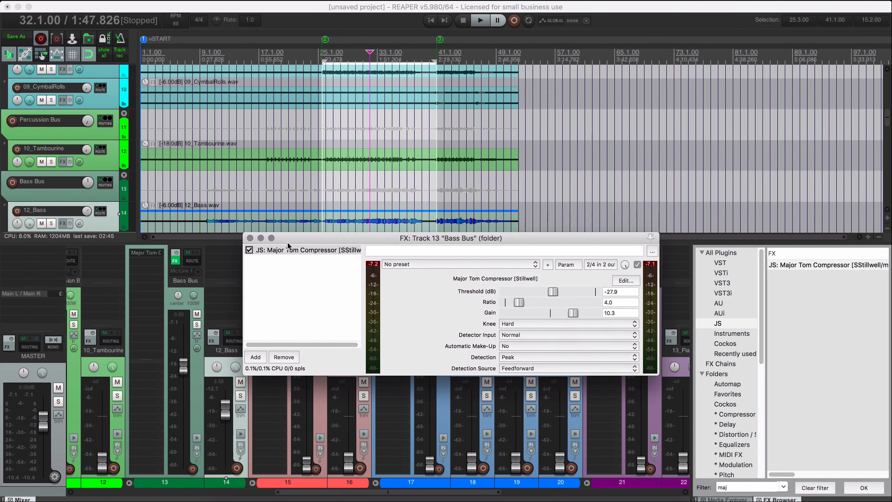
left_click(250, 238)
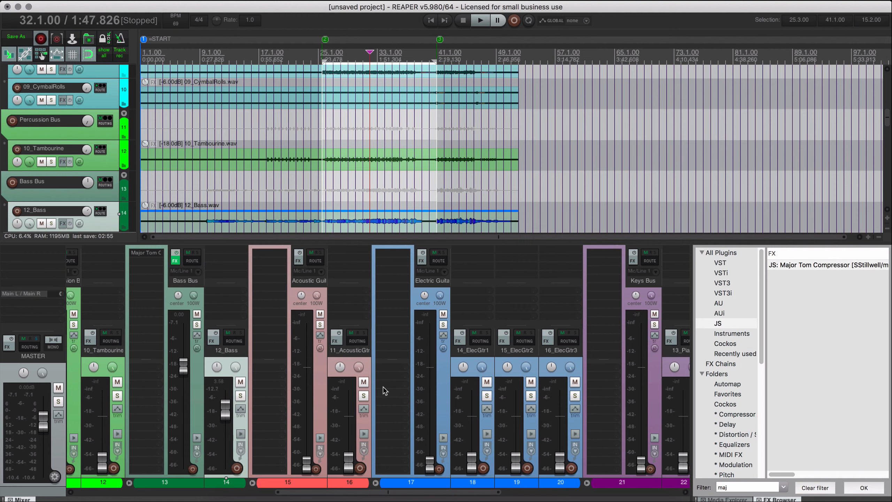
Reset the Acoustic Guitars Bus fader to 0.00 dB and raise the 11_AcousticGtr fader to 1.01 dB during playback.
left_click(365, 423)
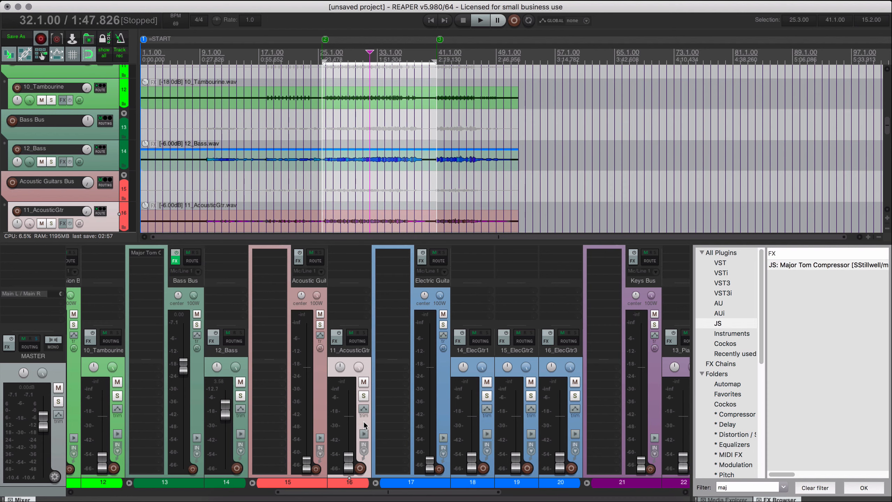
double_click(309, 459)
key("space")
scroll(351, 454, "up", 10)
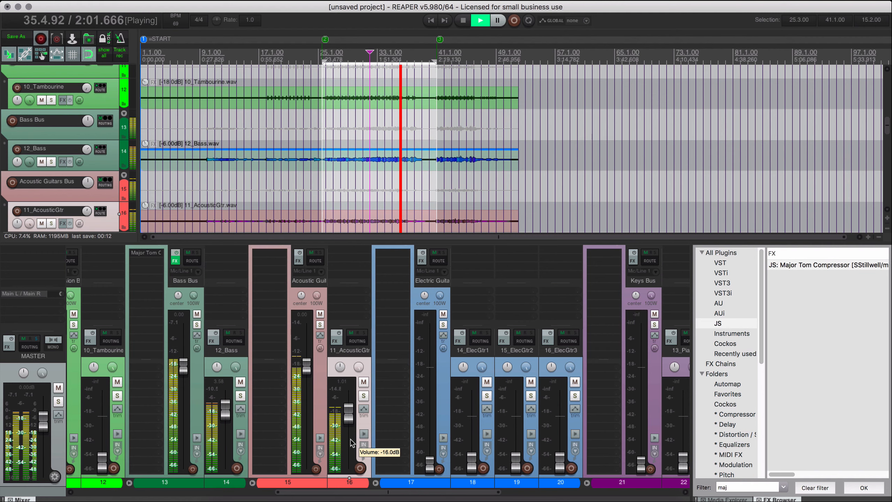
key("space")
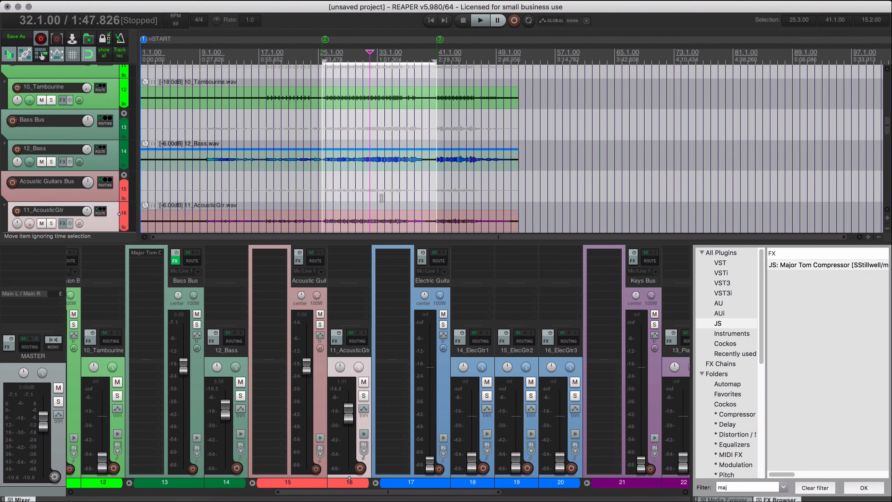
Insert the JS Major Tom Compressor on the Acoustic Guitars Bus and play the bus soloed.
scroll(382, 179, "down", 2)
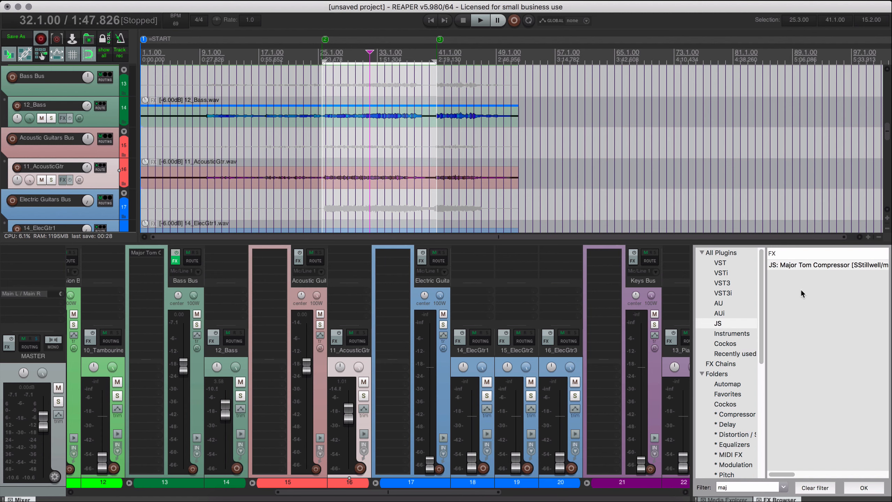
left_click_drag(793, 268, 279, 256)
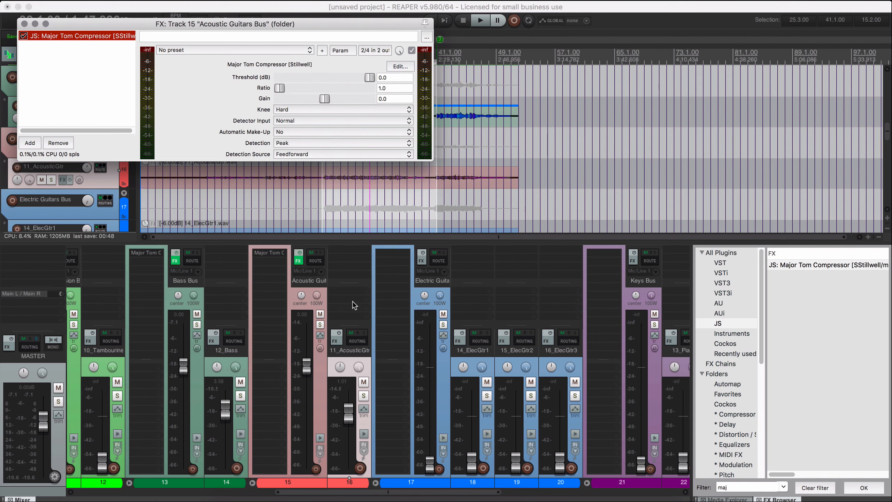
left_click(320, 325)
key("space")
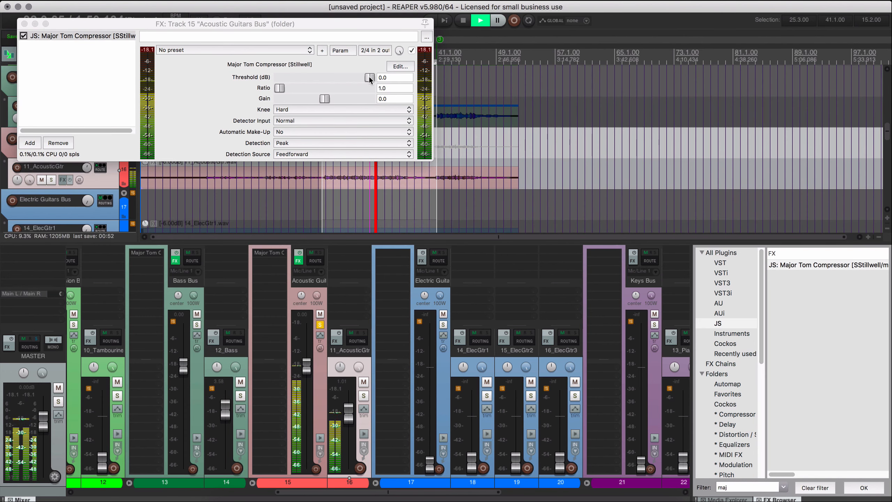
Set the Acoustic Guitars Bus compressor to a threshold of -27.0 dB and a ratio of 4.2 with a Soft knee.
key("space")
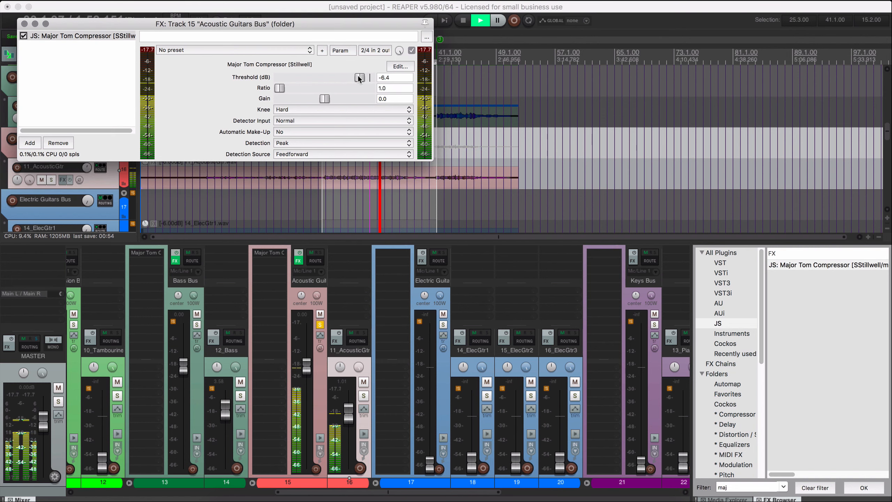
left_click_drag(368, 75, 280, 94)
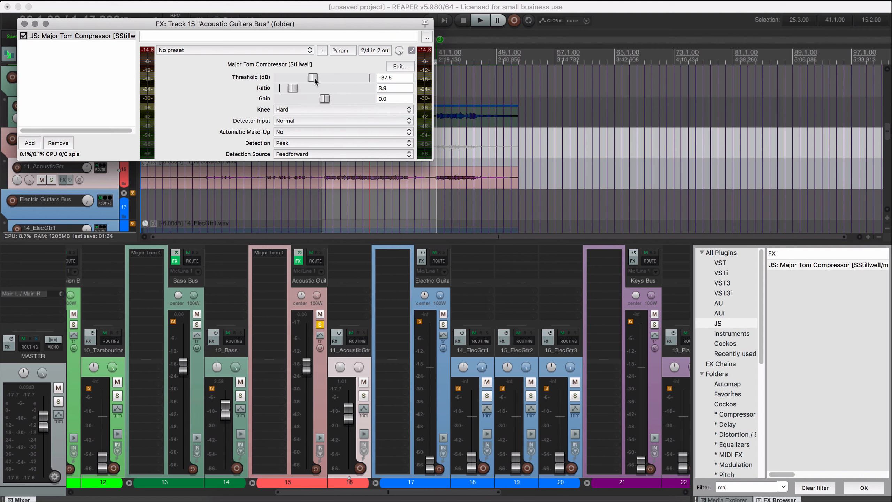
left_click_drag(316, 78, 295, 89)
key("space")
left_click_drag(319, 78, 330, 78)
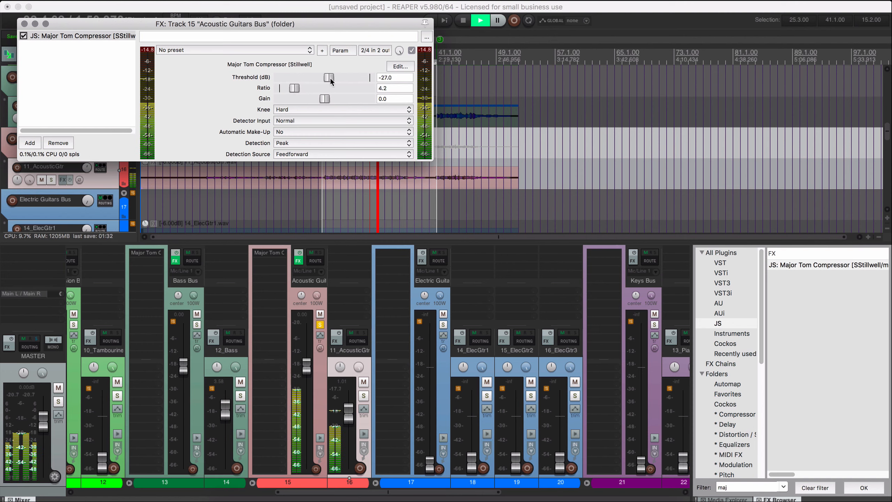
key("space")
left_click(293, 109)
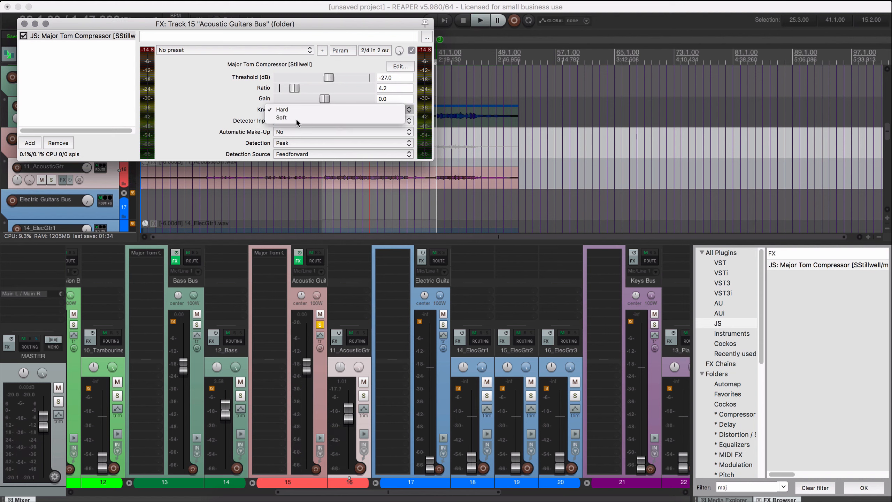
left_click(296, 119)
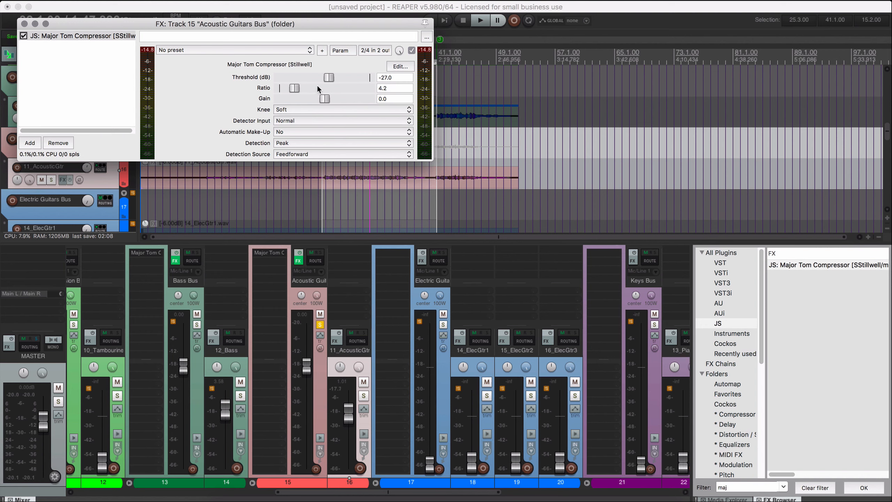
During soloed playback, set the Acoustic Guitars Bus compressor's threshold to -23.5 dB and its gain to 5.1.
key("space")
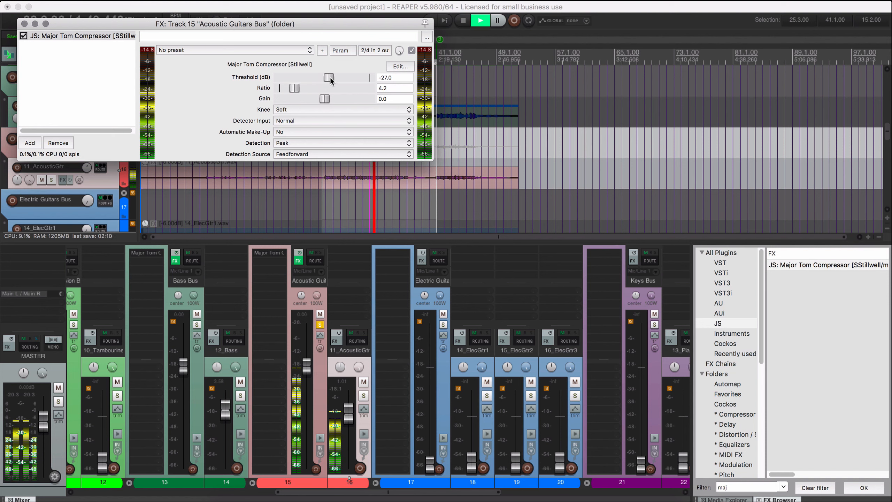
left_click_drag(330, 76, 336, 77)
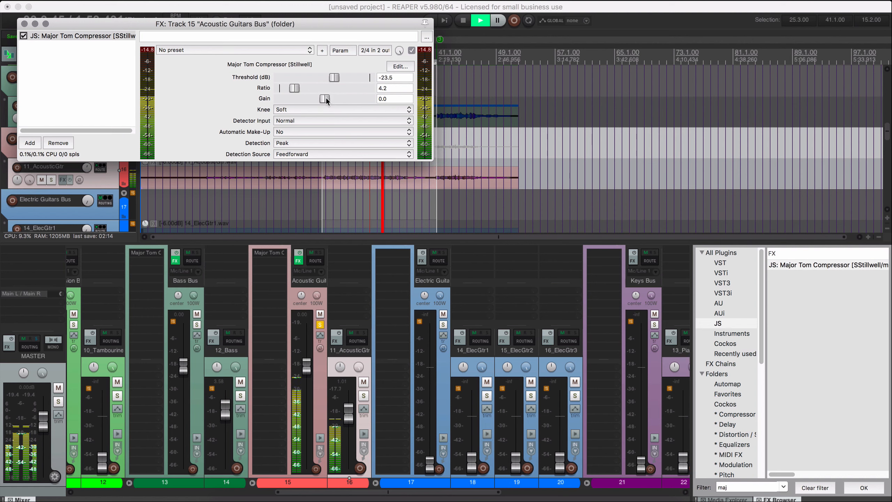
left_click_drag(325, 99, 338, 99)
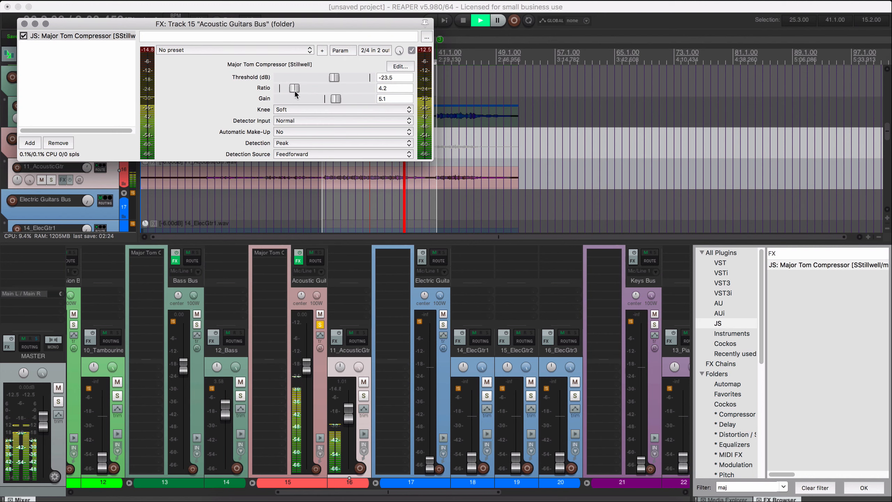
key("space")
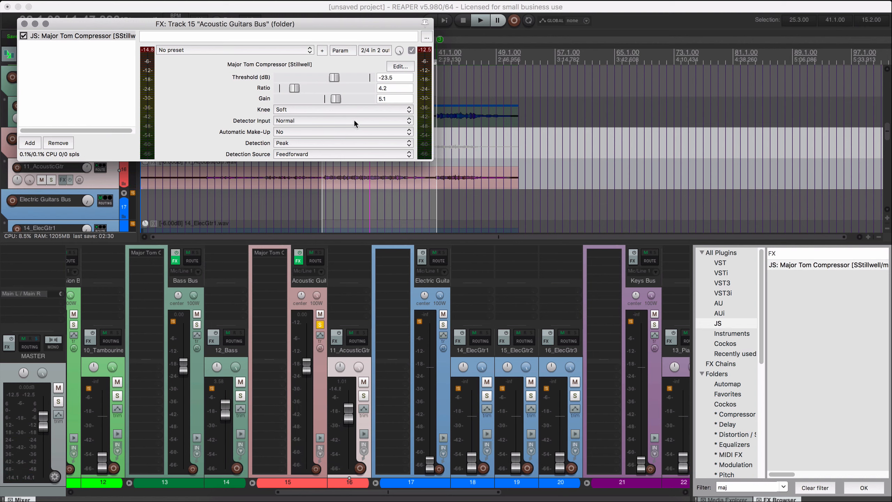
Close the Acoustic Guitars Bus compressor window and unsolo the bus.
left_click_drag(122, 21, 134, 25)
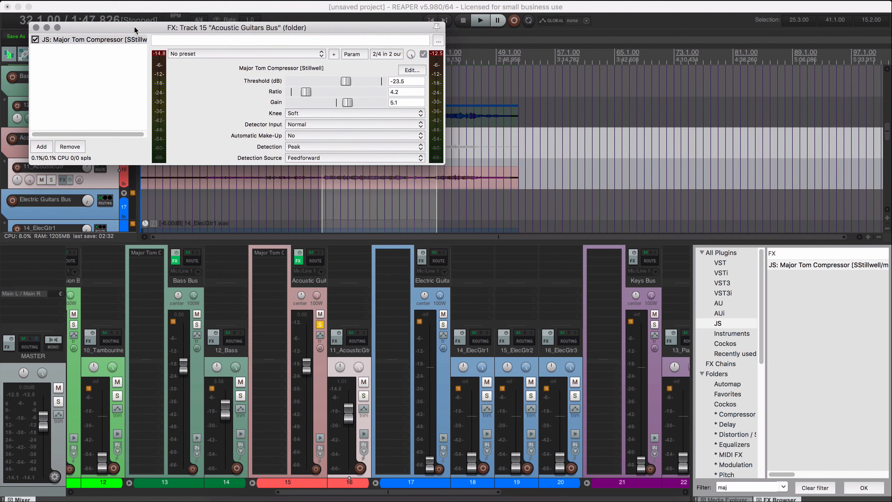
left_click(37, 28)
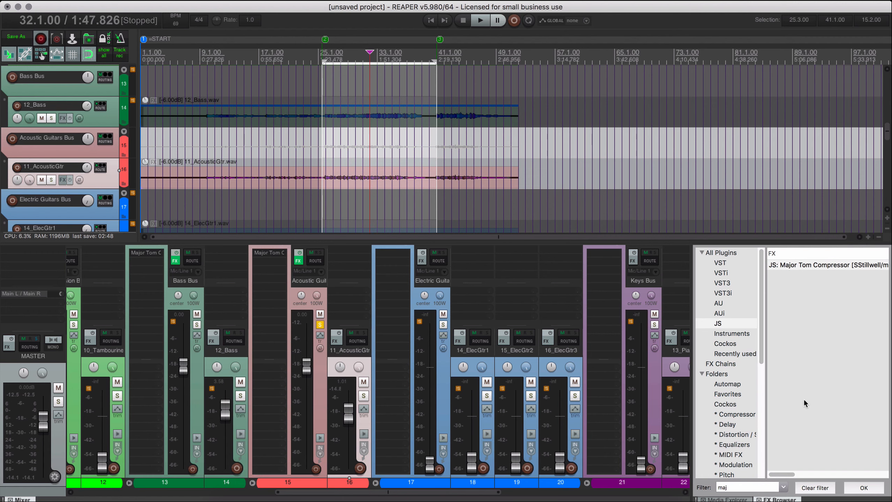
left_click(320, 325)
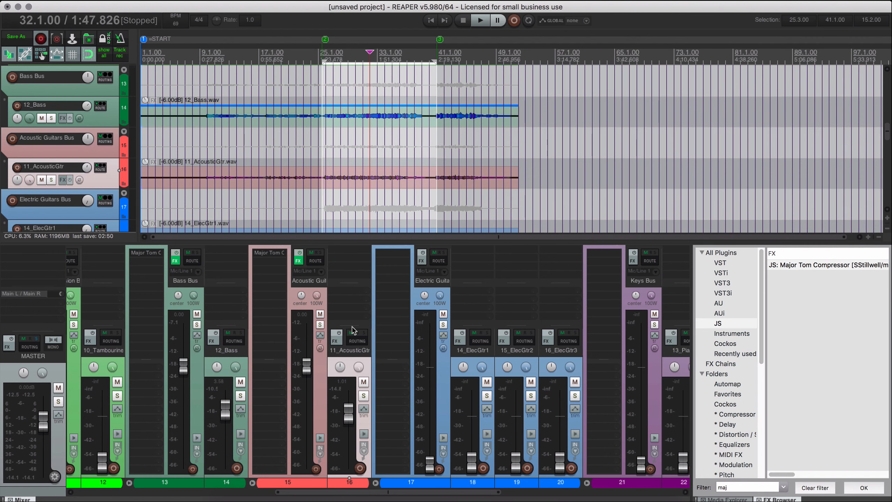
Play the full mix and set the Bass Bus fader to 0.70 dB and the Acoustic Guitars Bus fader to -1.75 dB.
scroll(375, 186, "down", 3)
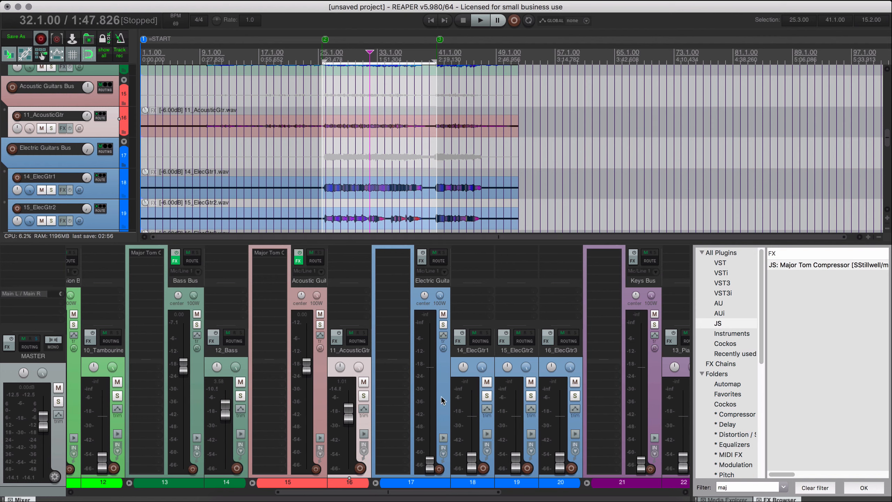
key("space")
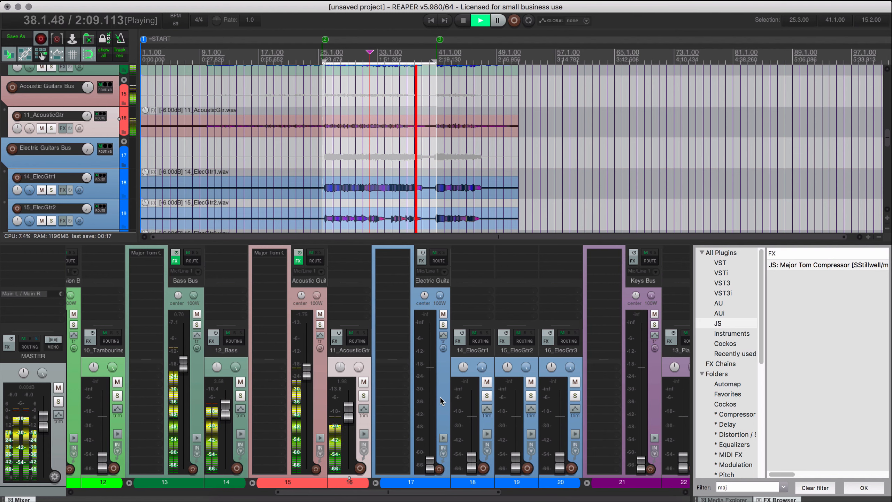
Set the Bass Bus compressor's ratio to 6.0 and listen to the mix from measure 36 before closing the compressor.
left_click(139, 253)
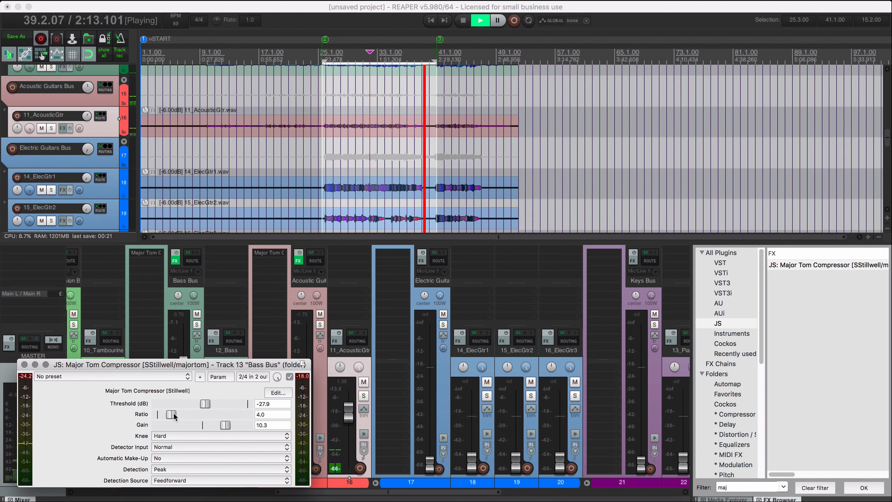
left_click_drag(173, 414, 184, 415)
left_click(402, 160)
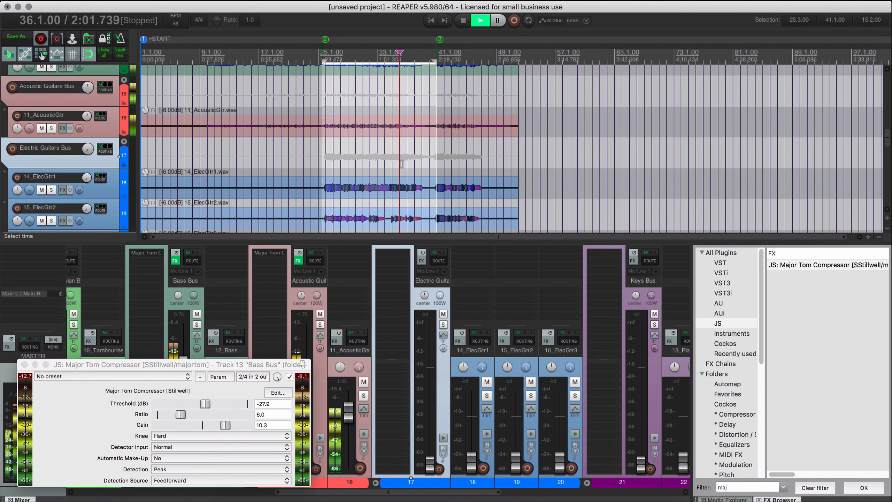
scroll(405, 162, "up", 3)
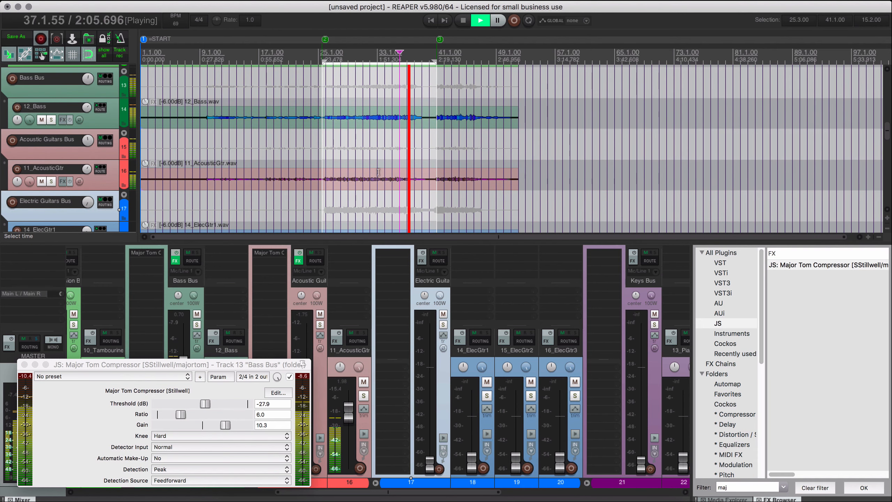
left_click(24, 365)
key("space")
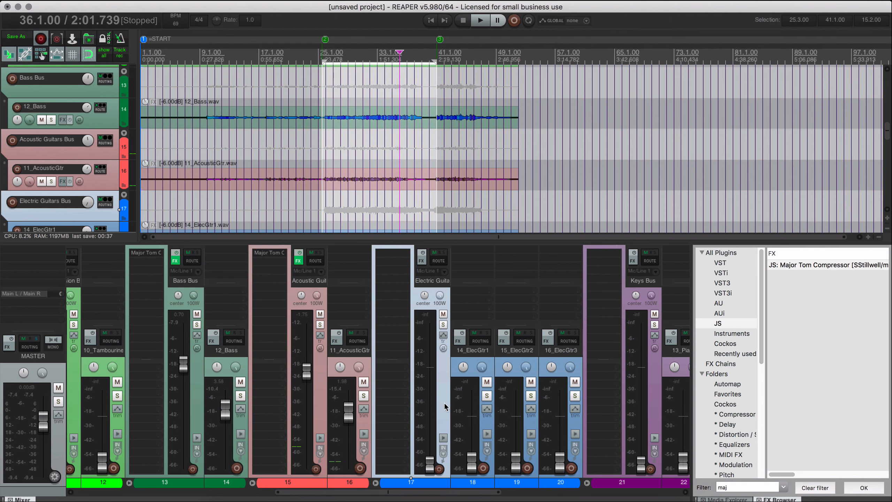
Reset the Electric Guitars Bus fader to 0.00 dB and select the tracks 14_ElecGtr1 through 16_ElecGtr3.
double_click(430, 464)
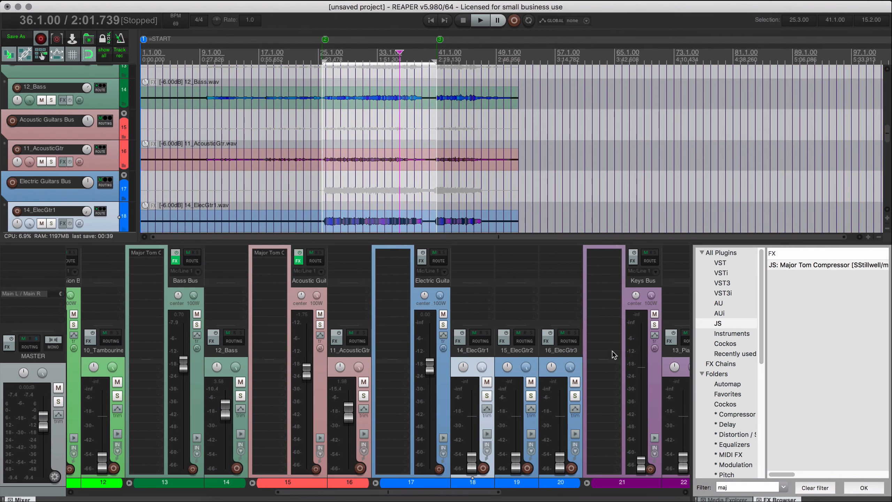
left_click(558, 357, "shift")
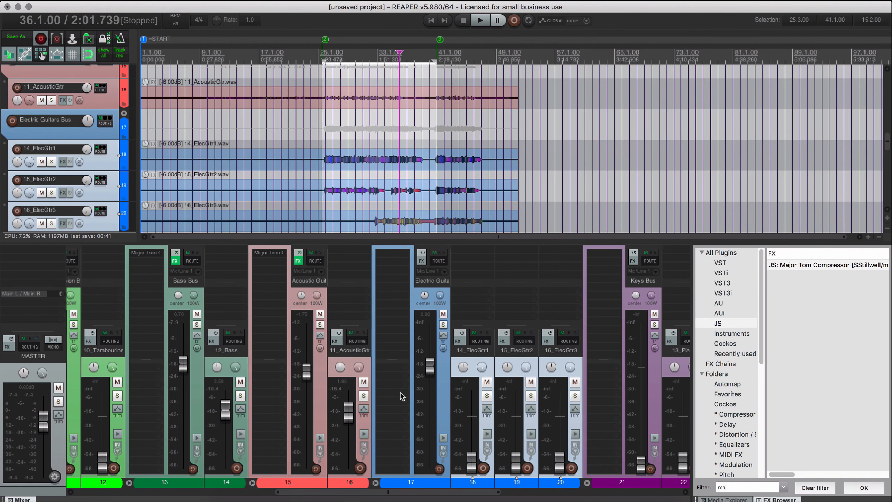
Check the Acoustic Guitars Bus compressor and try a lower 11_AcousticGtr fader level feeding it.
left_click(349, 366)
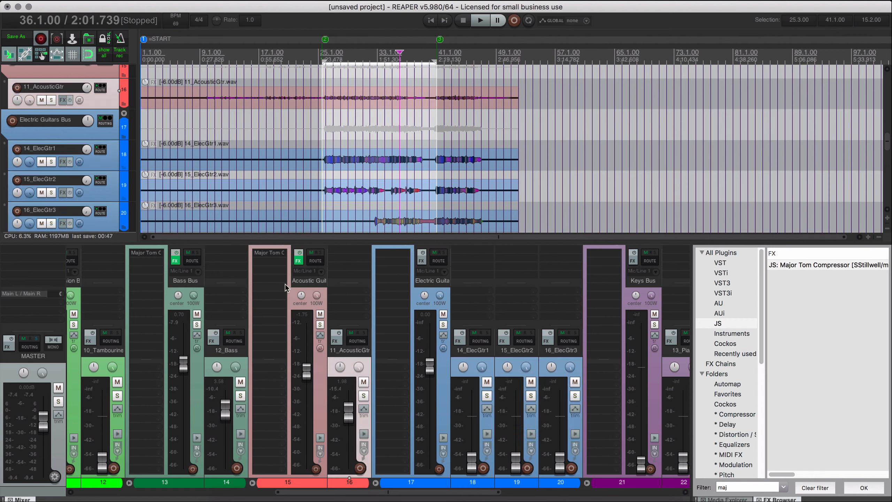
left_click(311, 294)
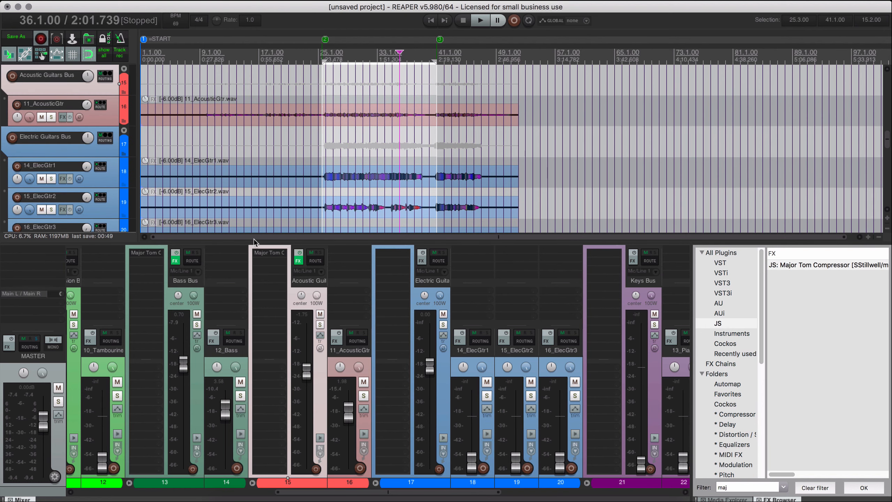
left_click(276, 258)
left_click(276, 258)
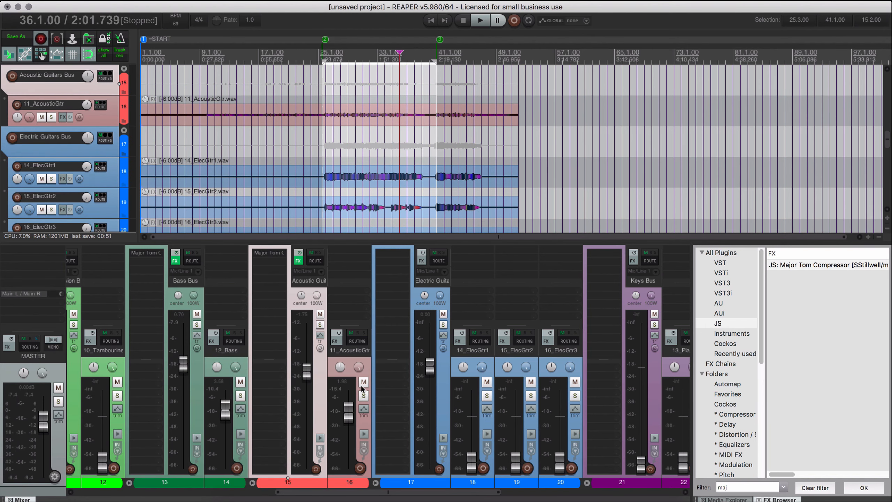
left_click(351, 360)
mouse_move(352, 415)
left_mouse_down()
mouse_move(351, 464)
mouse_move(350, 423)
left_mouse_up()
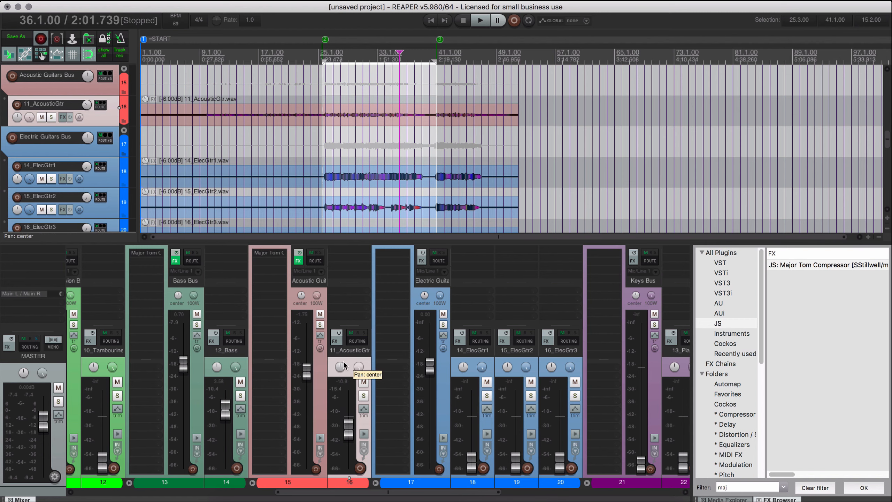
Open the Acoustic Guitars Bus compressor and play from measure 36 while setting the 11_AcousticGtr fader to -1.11 dB.
left_click(265, 250)
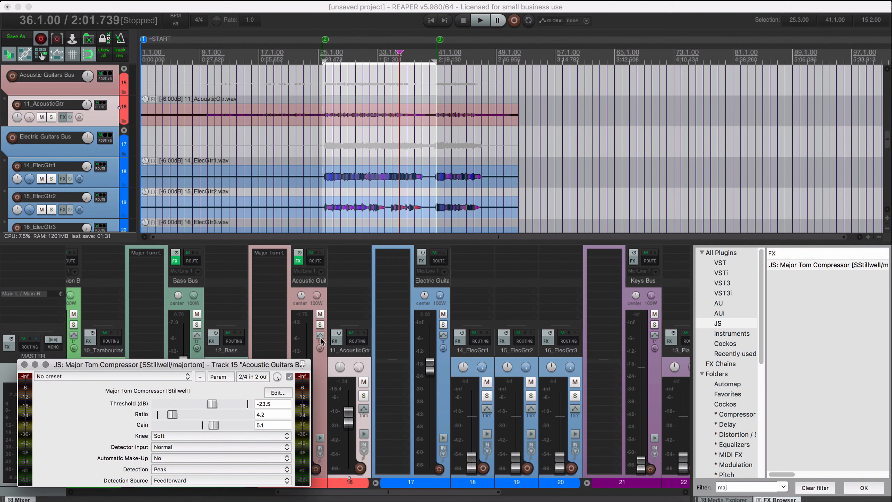
left_click(320, 392)
left_click_drag(276, 365, 259, 348)
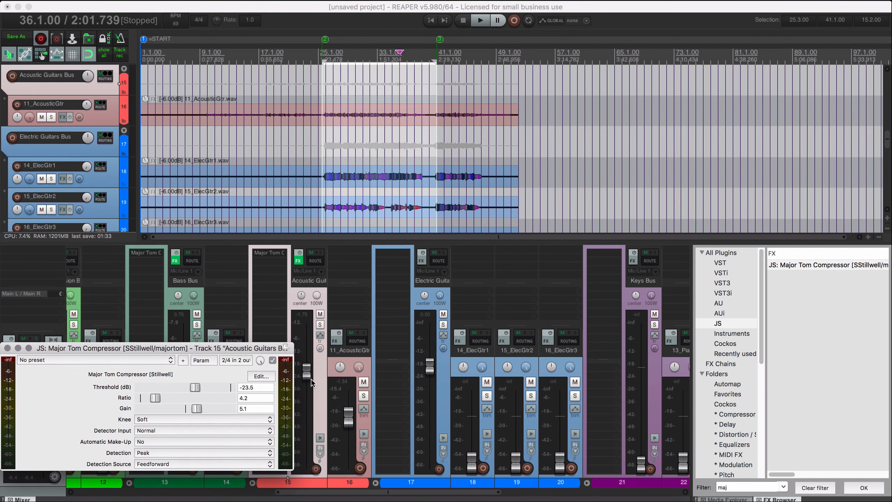
left_click(350, 372)
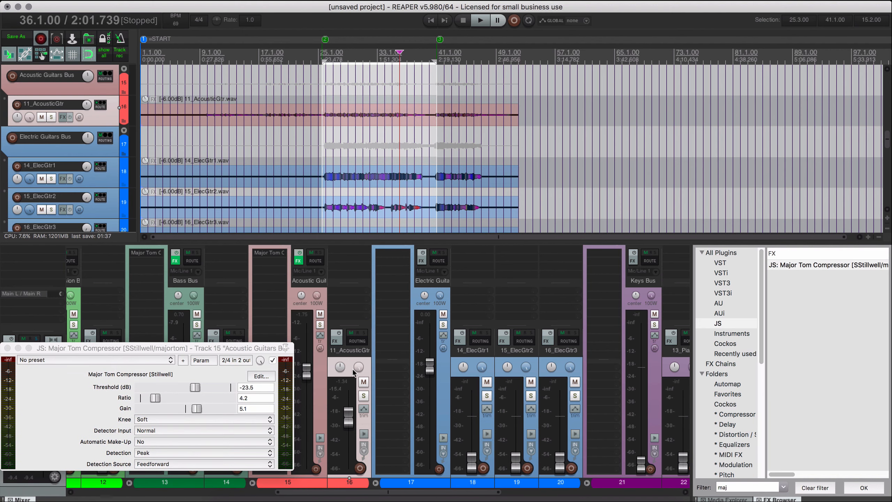
key("space")
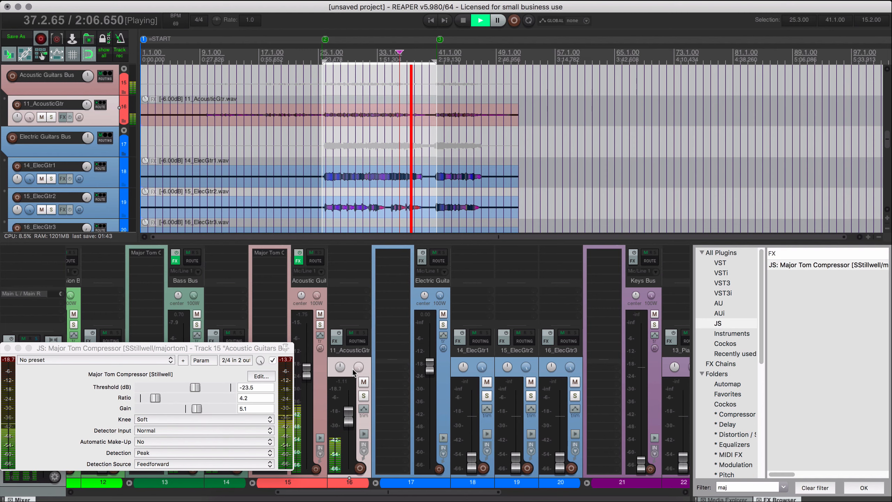
Clear the time selection, stop playback and close the Acoustic Guitars Bus compressor.
key("Escape")
key("space")
left_click(7, 348)
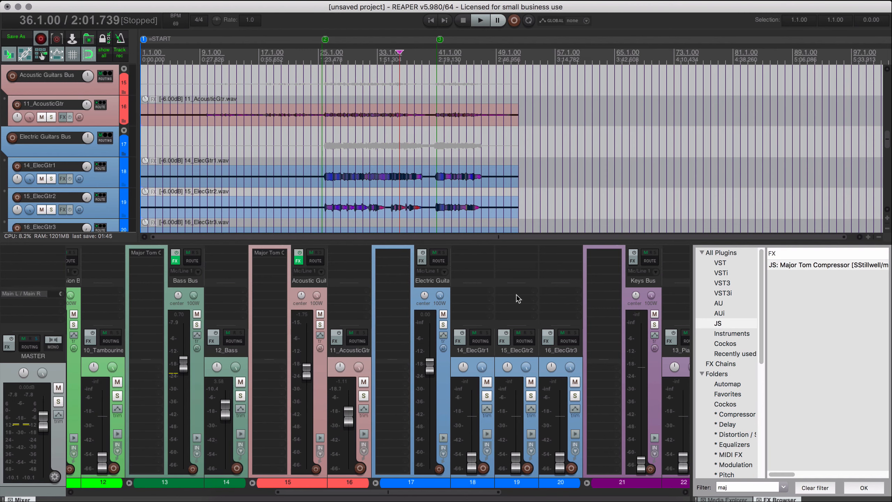
Play the mix from measure 36, raising the 14_ElecGtr1 fader to -7.48 dB and bringing up the 15_ElecGtr2 fader.
left_click(475, 368)
scroll(509, 373, "right", 3)
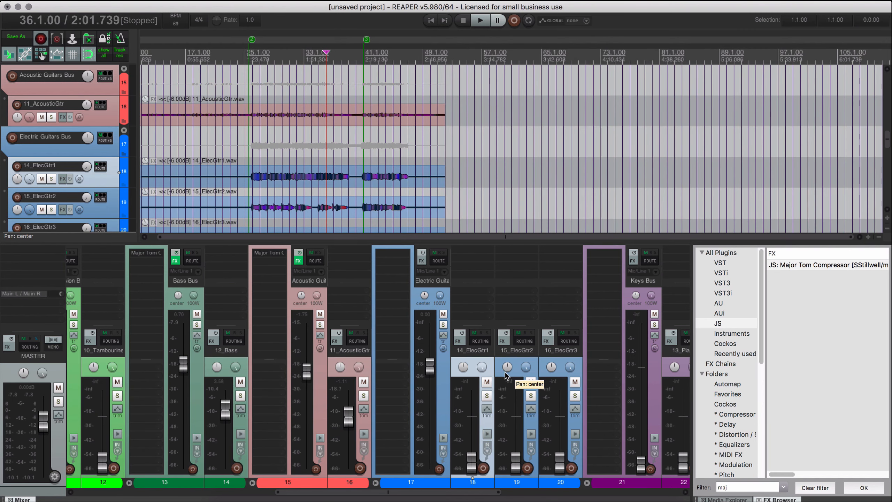
scroll(260, 159, "down", 3)
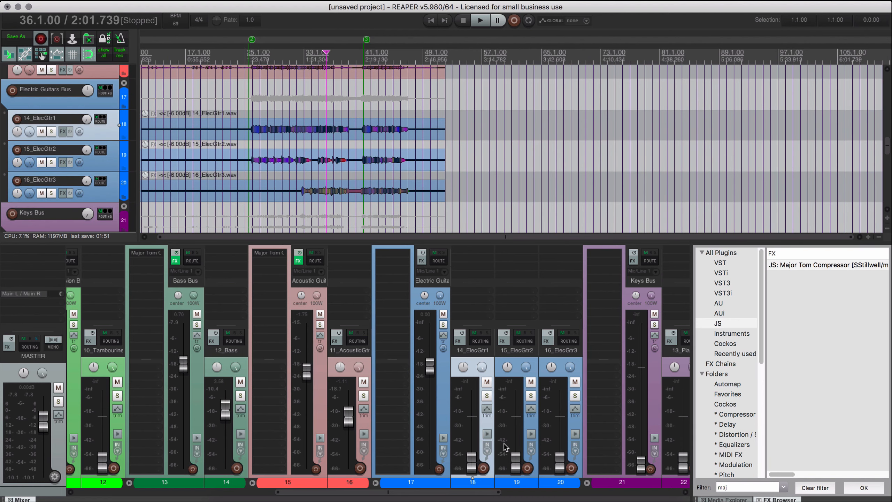
key("space")
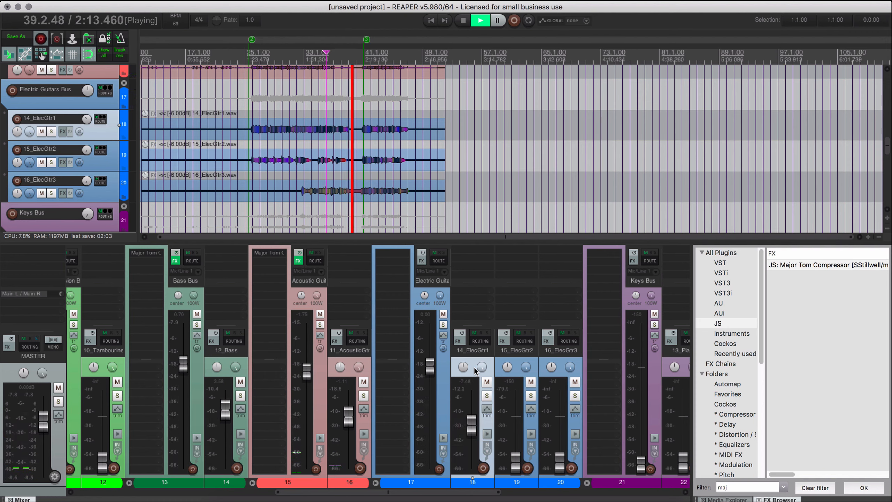
key("space")
key("space")
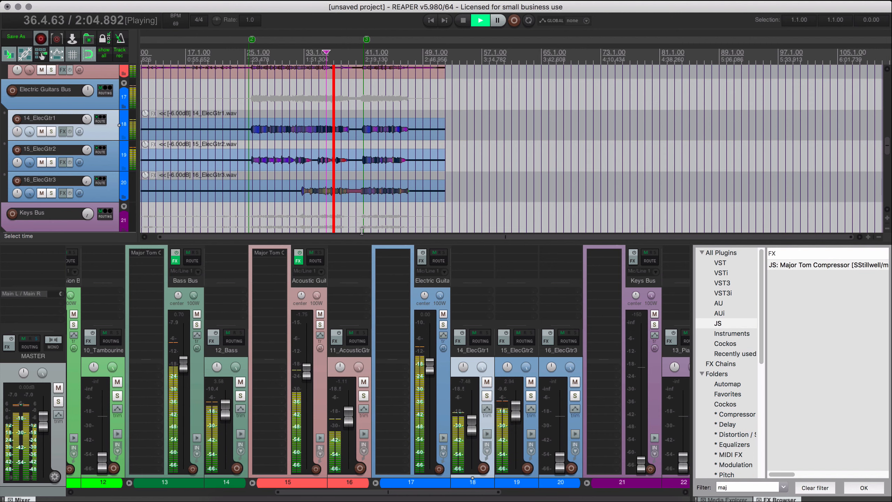
Solo 15_ElecGtr2 and play it from measure 36 to examine its waveform around measures 36 to 37 up close.
left_click(531, 396)
key("space")
key("space")
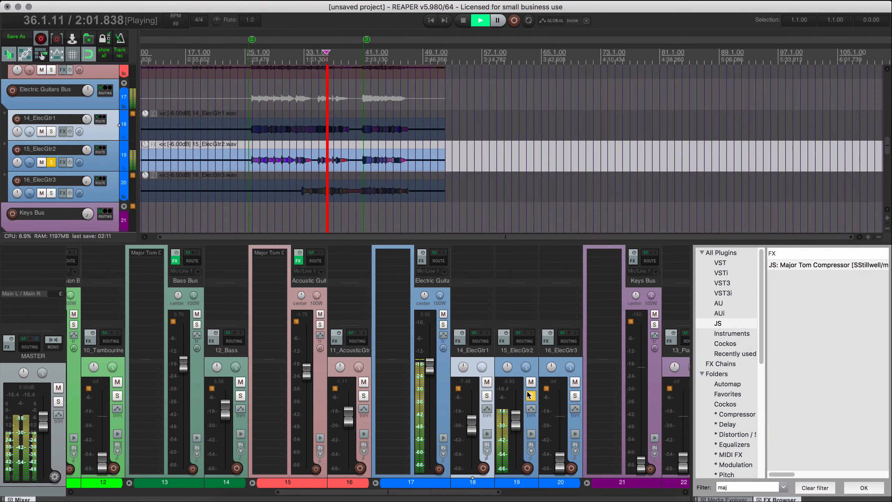
scroll(377, 191, "up", 8)
scroll(405, 195, "down", 1)
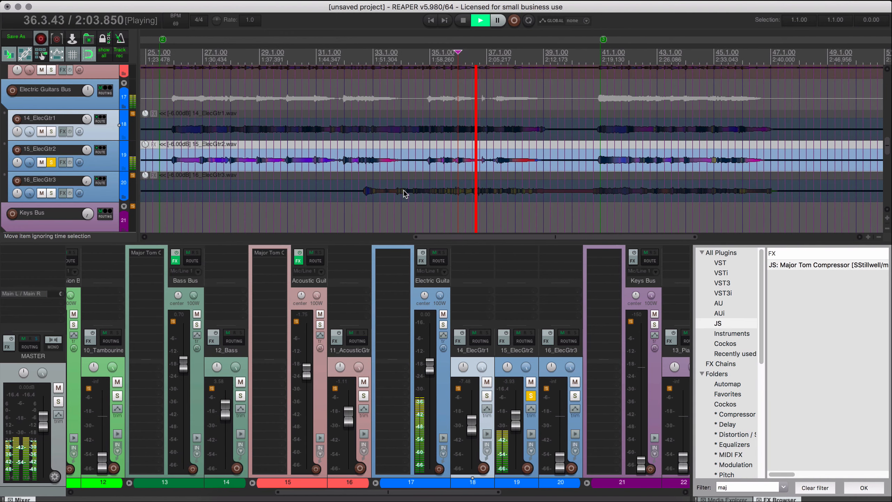
scroll(472, 196, "up", 6)
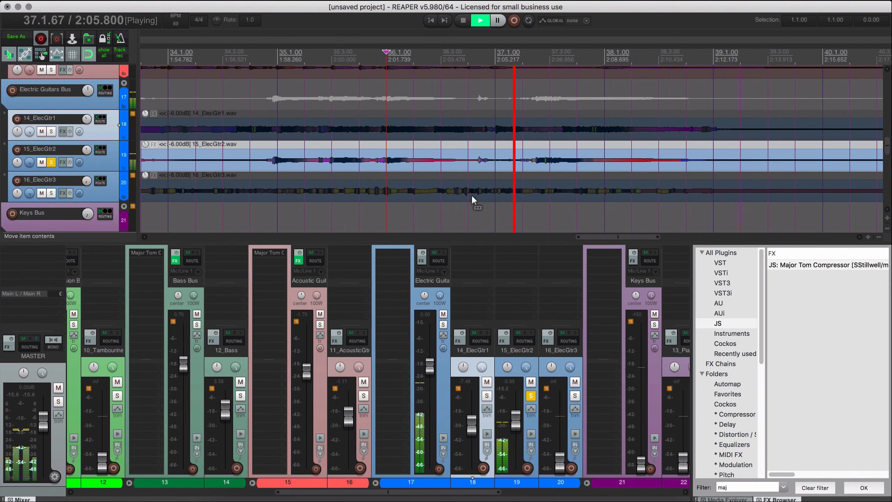
key("space")
Cut out the 15_ElecGtr2 section between 36.4.00 and 37.2.00, trim the following piece's start slightly and fade out the preceding piece.
left_click(468, 178)
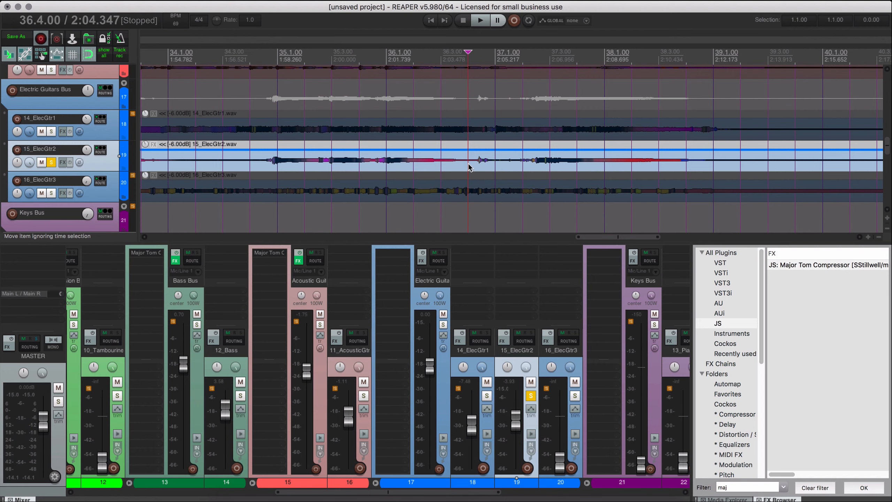
key("s")
left_click(523, 168)
key("a")
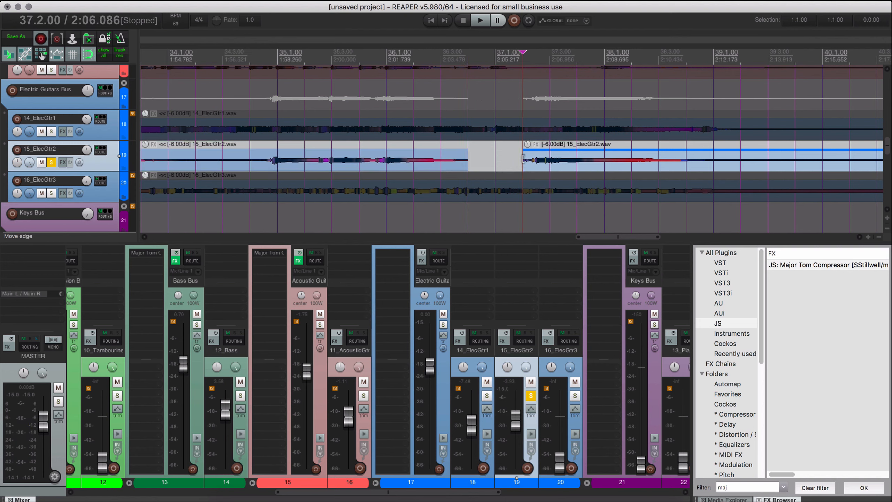
left_click_drag(523, 159, 534, 160)
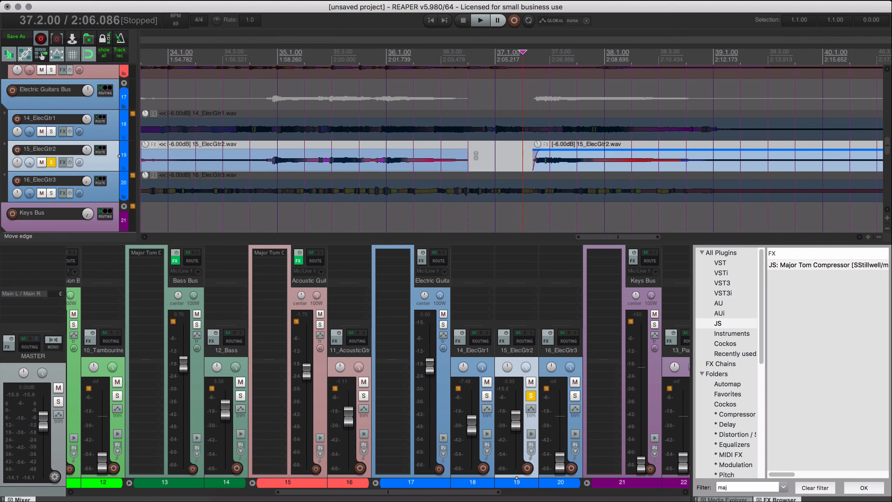
left_click_drag(467, 150, 446, 151)
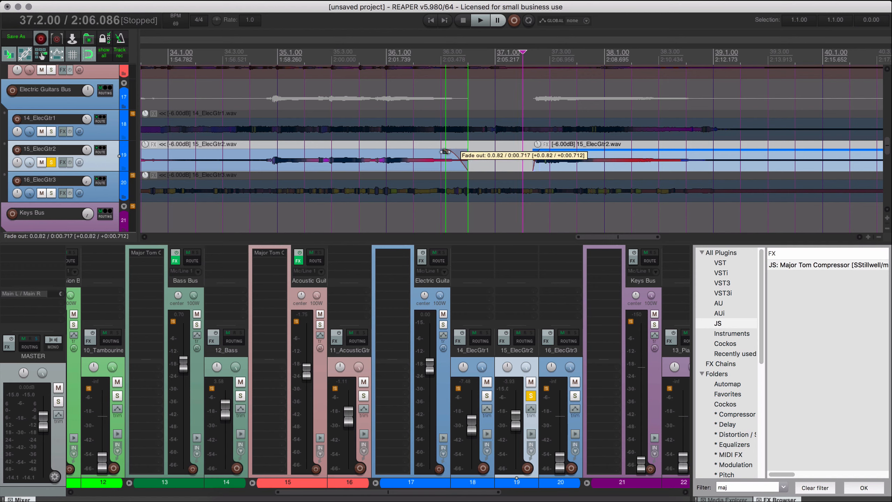
Play the edited 15_ElecGtr2 soloed from 34.3.00 and return it to the full mix by unsoloing it.
left_click(241, 179)
key("space")
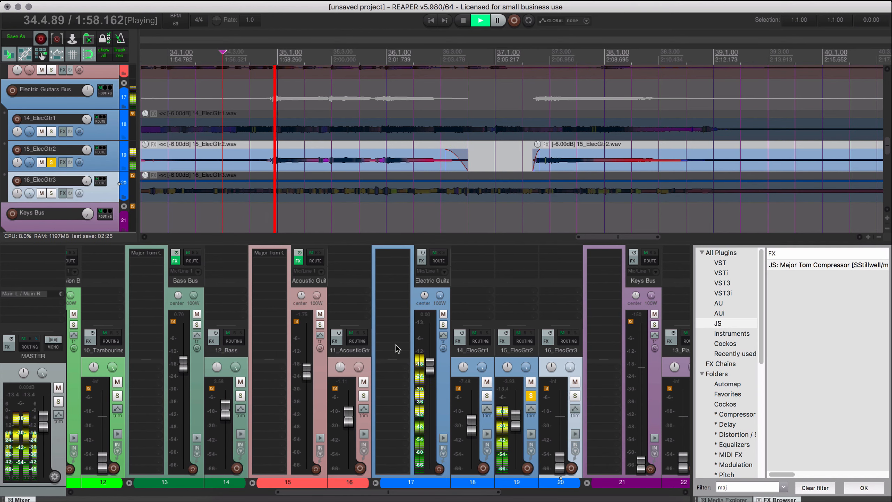
left_click(531, 396)
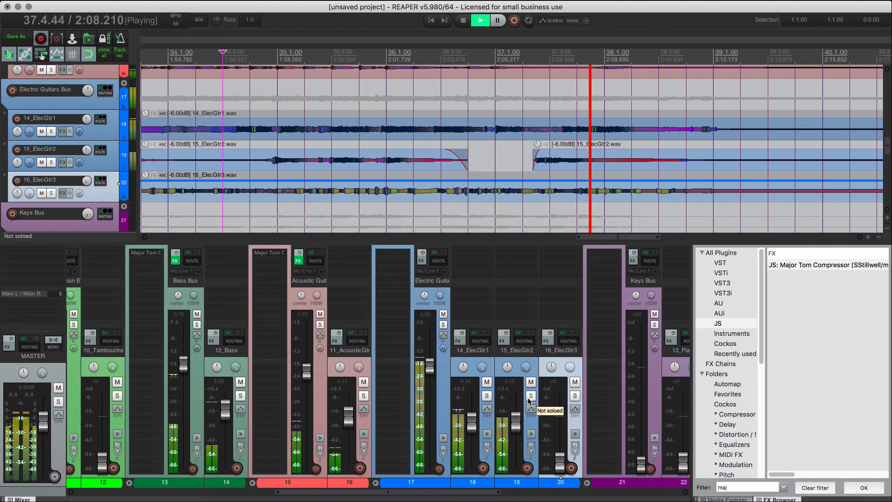
Mute 14_ElecGtr1 and 15_ElecGtr2, leave the Electric Guitars Bus unmuted, and bring up the 16_ElecGtr3 fader while replaying from 34.3.00.
left_click(444, 315)
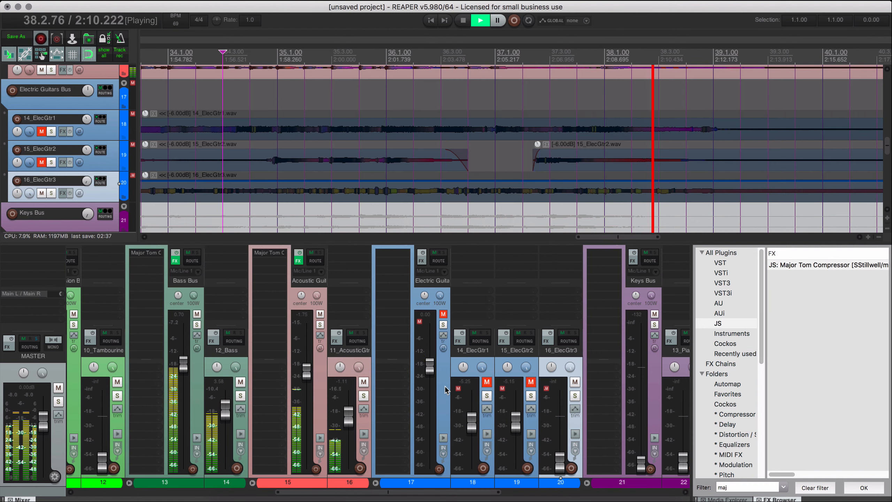
left_click(443, 314)
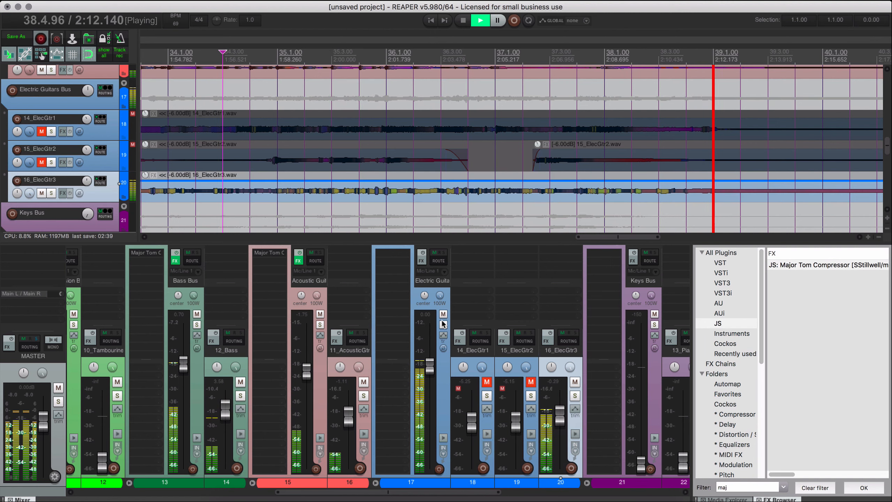
left_click(218, 204)
scroll(299, 204, "down", 5)
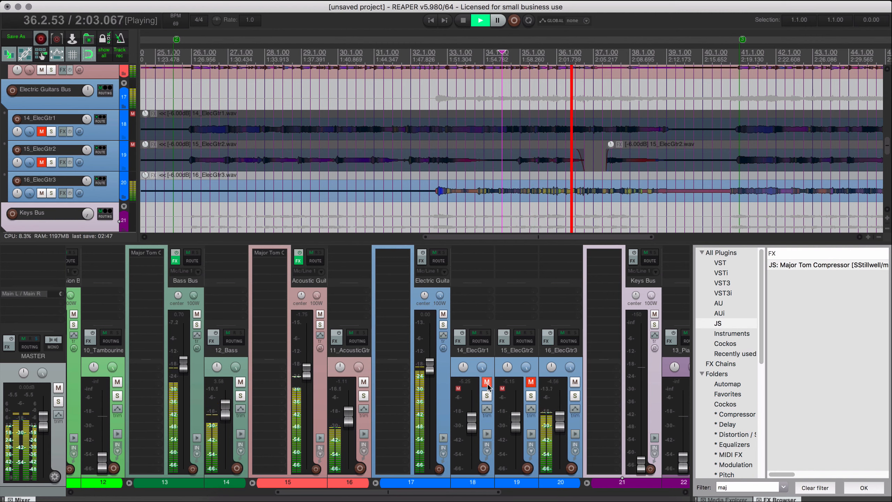
Unmute 14_ElecGtr1 and 15_ElecGtr2 and replay the full mix from 26.1.00.
left_click_drag(487, 382, 531, 383)
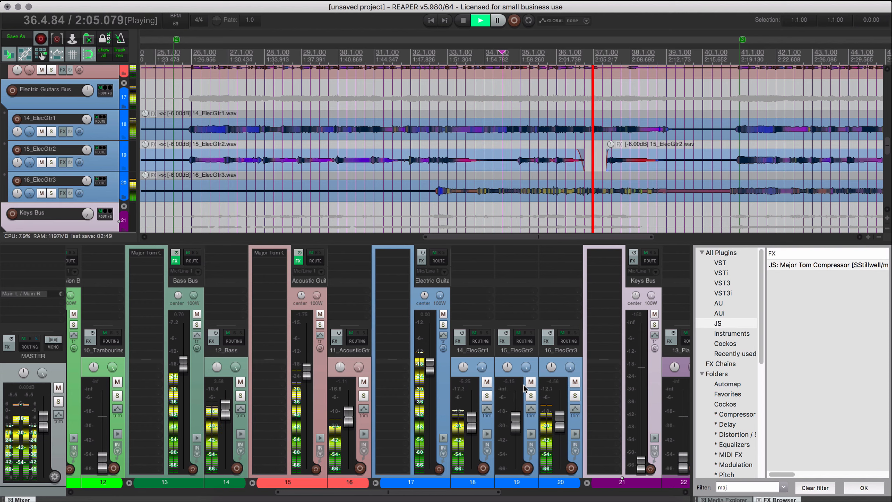
left_click(192, 55)
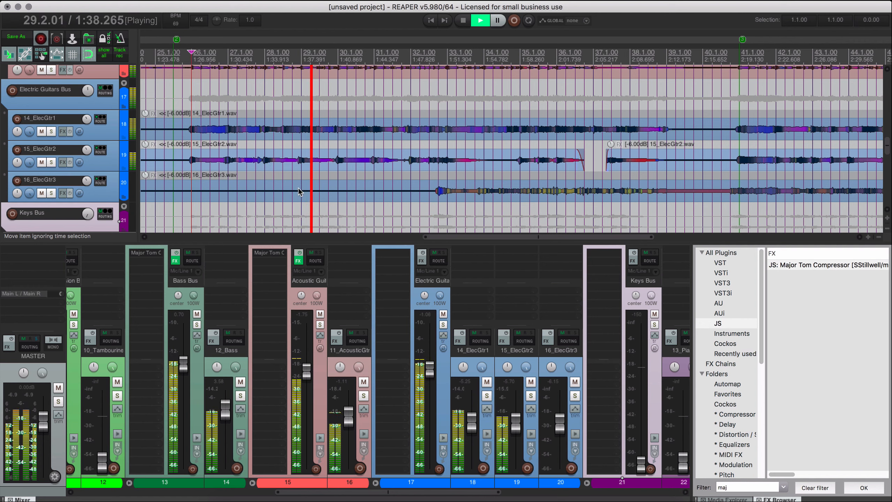
Find the JS Apple 12-Pole Filter among the Equalizers, stop playback and add the filter to the Electric Guitars Bus.
left_click(432, 291)
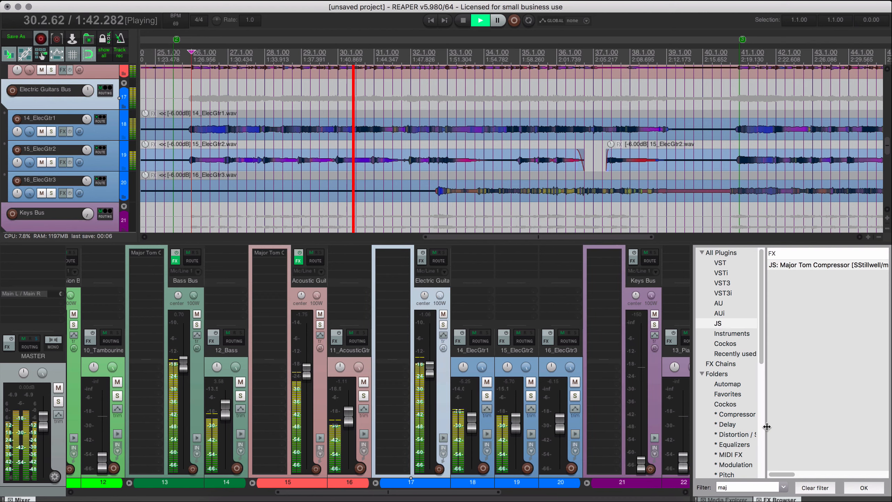
left_click(735, 445)
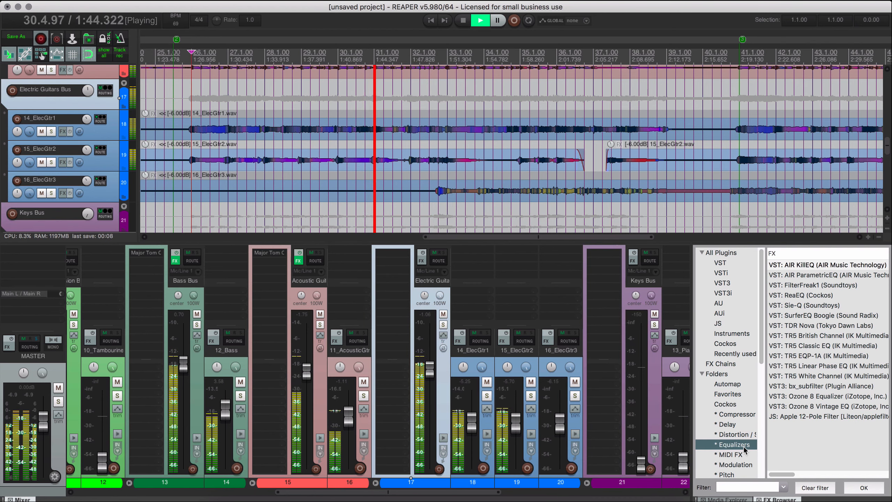
left_click(115, 224)
key("space")
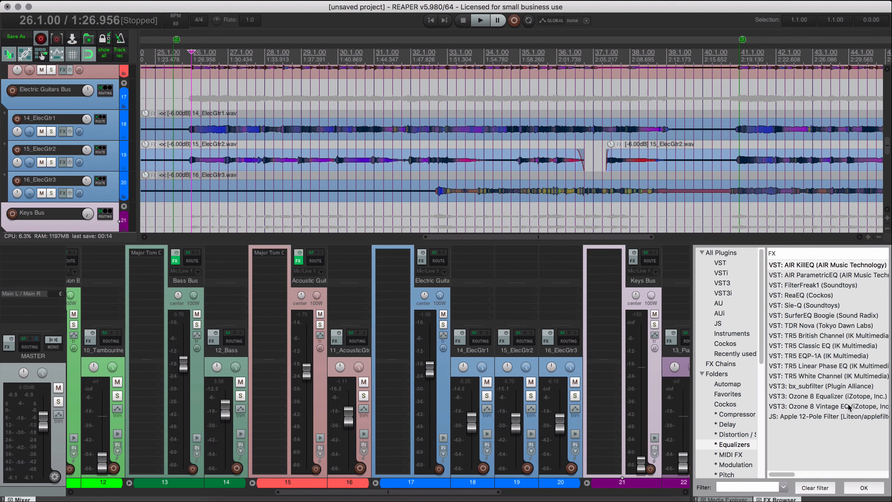
left_click(802, 416)
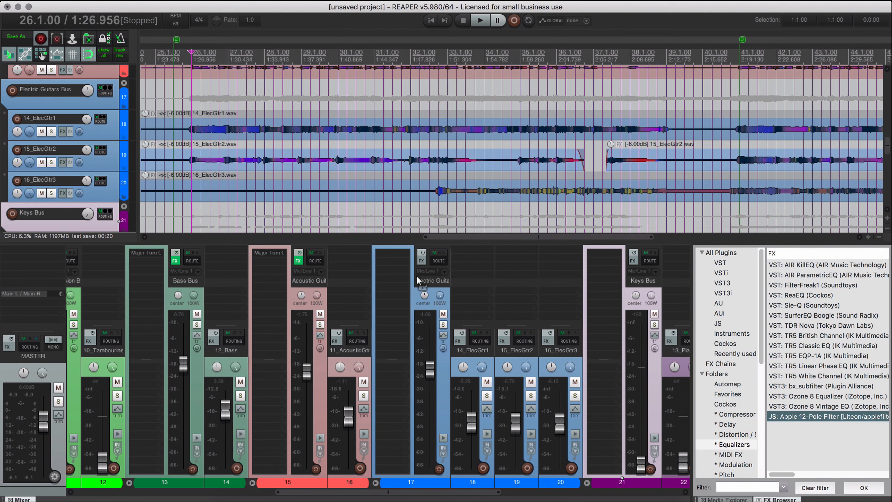
left_click_drag(418, 278, 394, 265)
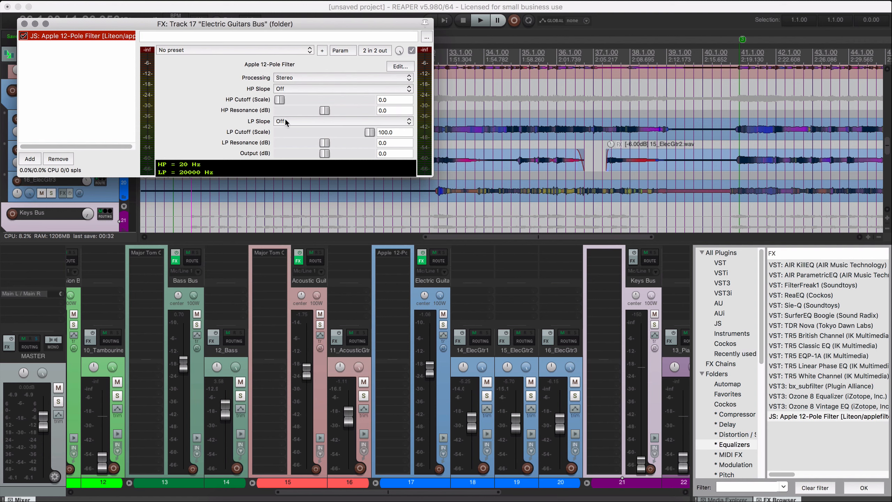
Set the filter's high-pass slope to 12 dB/oct (2-pole) and its HP cutoff to 22, moving the effect window clear of the tracks.
left_click(283, 90)
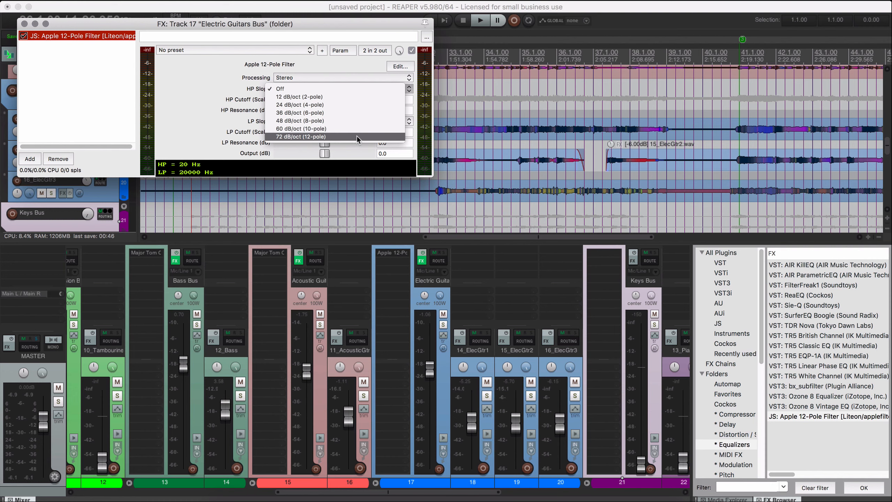
left_click(351, 98)
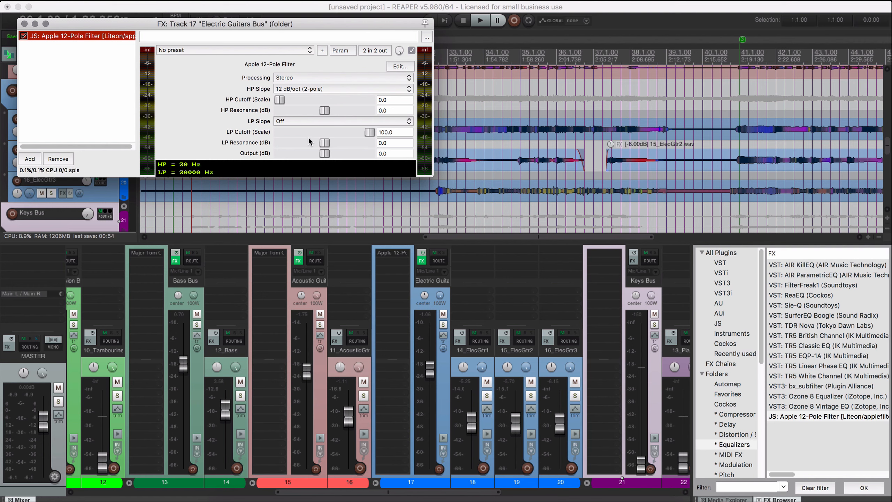
left_click_drag(280, 100, 294, 100)
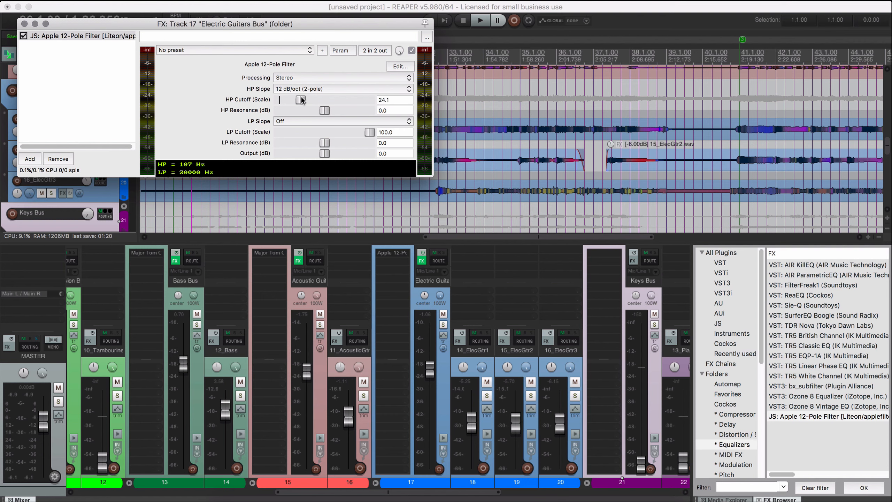
left_click_drag(301, 98, 301, 98)
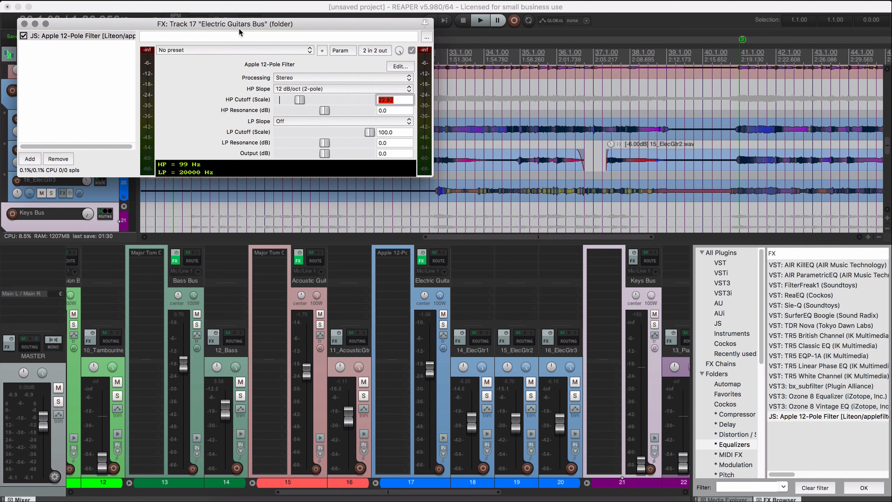
left_click_drag(239, 30, 243, 49)
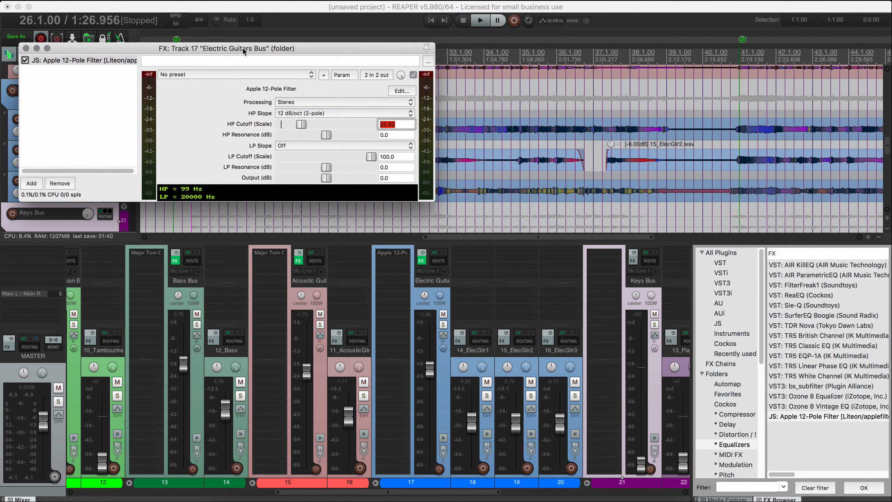
left_click_drag(243, 47, 243, 177)
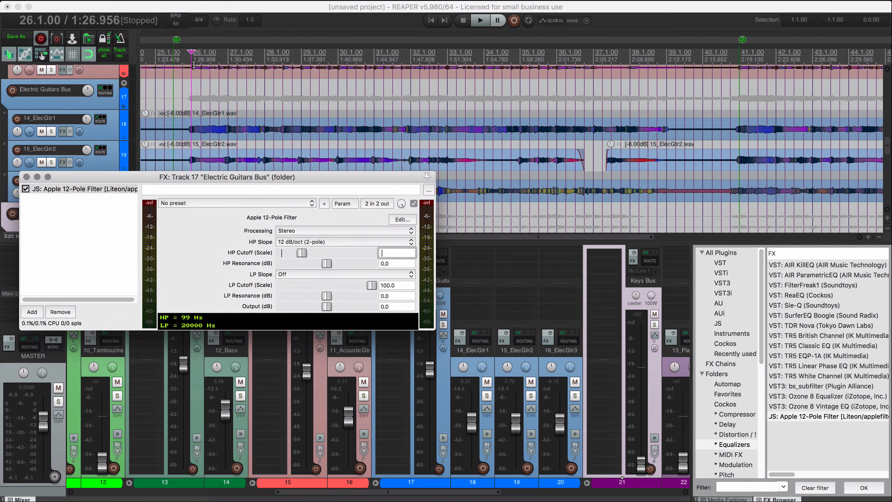
Play the mix from 26.1.00 and compare the electric guitars with the 12-Pole Filter bypassed and active.
left_click(106, 259)
key("space")
left_click_drag(205, 178, 209, 159)
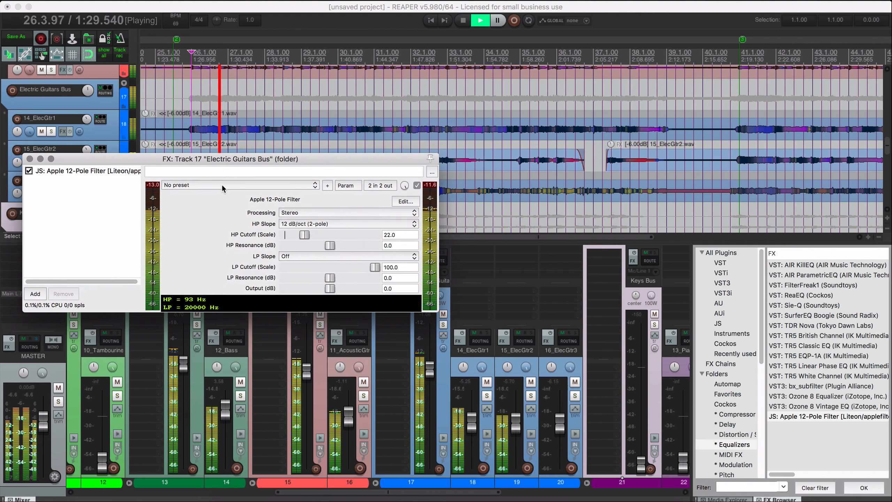
left_click(30, 171)
left_click(31, 171)
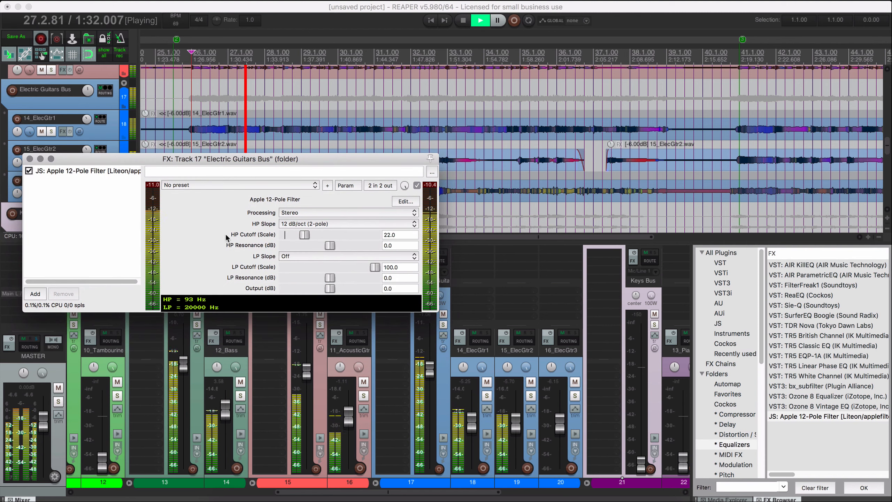
Raise the filter's HP cutoff to 32 during playback and compare the sound by bypassing and re-enabling the filter.
left_click(311, 236)
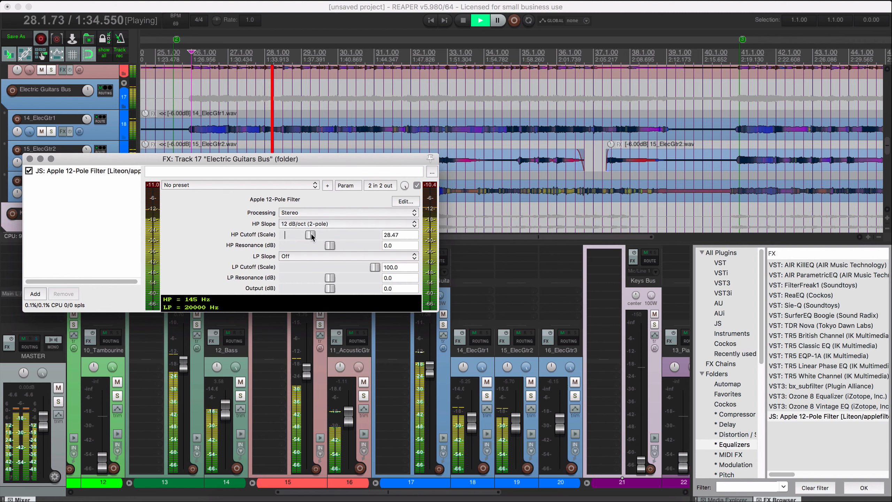
left_click_drag(311, 236, 312, 237)
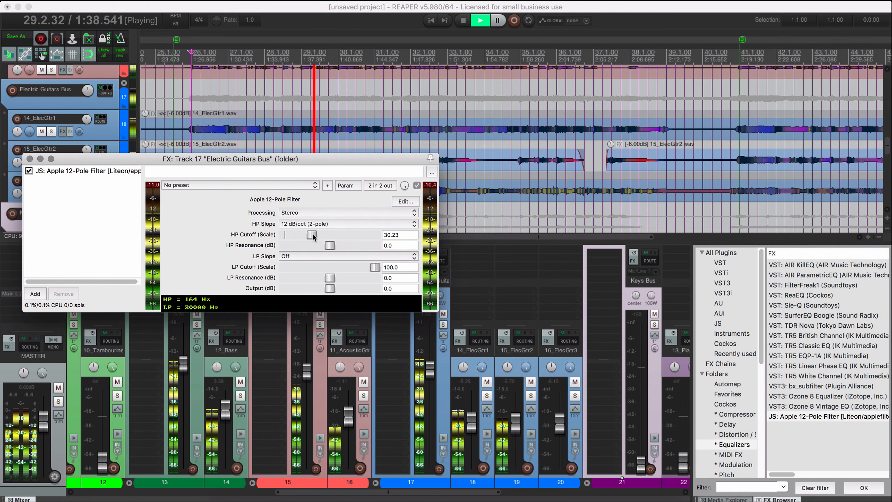
left_click(29, 170)
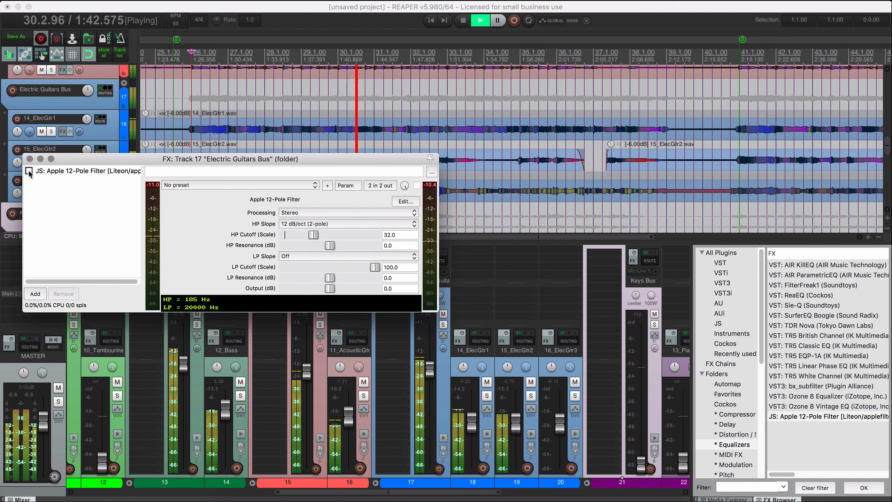
left_click(28, 170)
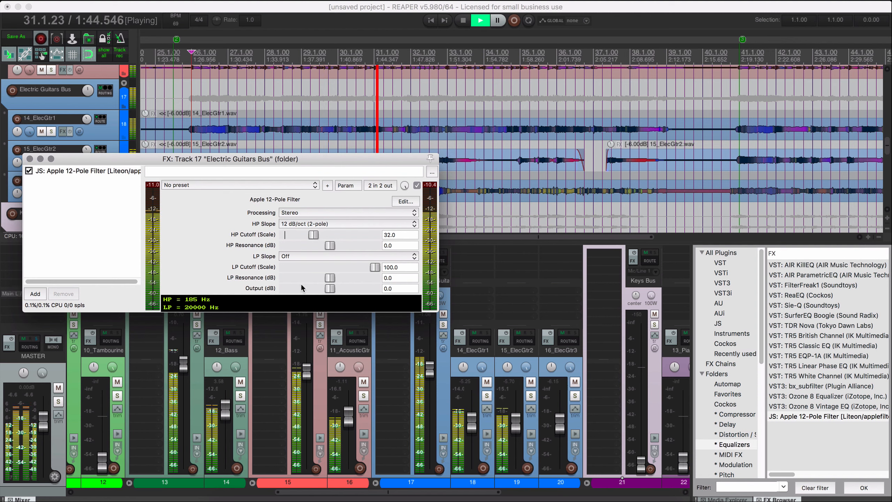
Set the filter's low-pass slope to 12 dB/oct (2-pole) and lower the LP cutoff to about 94.
left_click(308, 256)
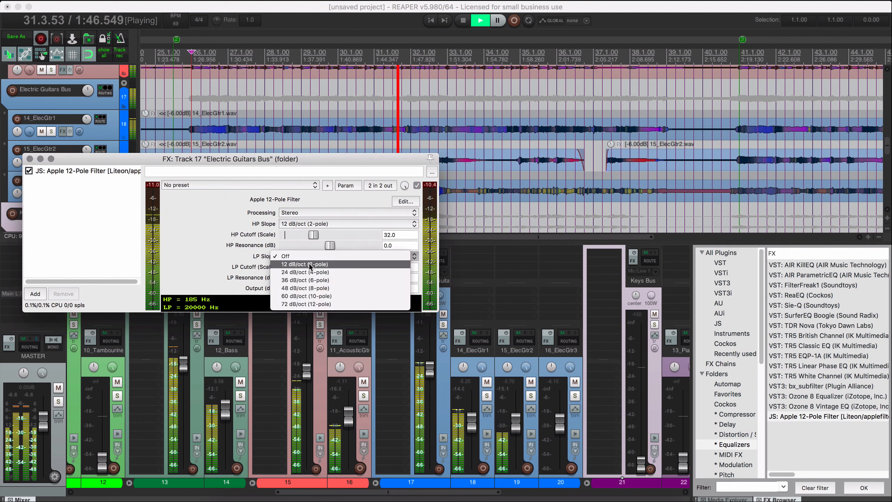
left_click(309, 264)
mouse_move(375, 267)
left_mouse_down()
mouse_move(344, 267)
mouse_move(372, 268)
mouse_move(363, 268)
left_mouse_up()
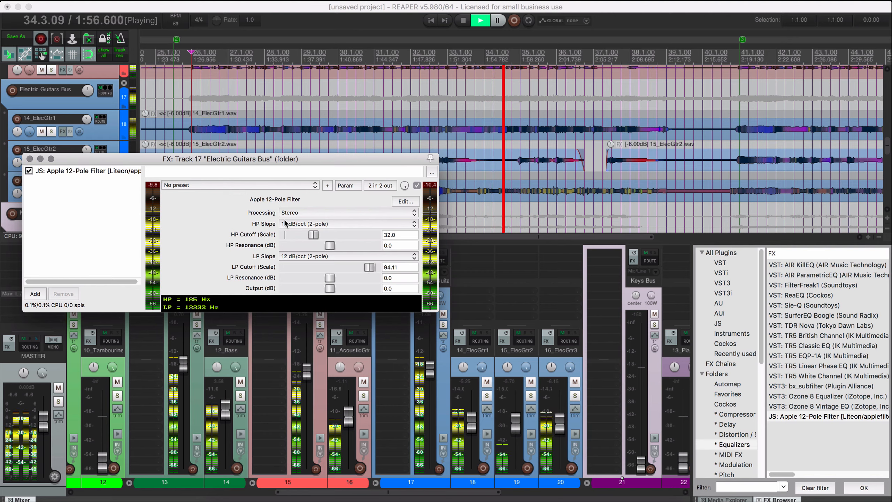
Try a 24 dB/oct (4-pole) high-pass slope and return it to 12 dB/oct (2-pole).
left_click(305, 223)
left_click(294, 225)
left_click(293, 225)
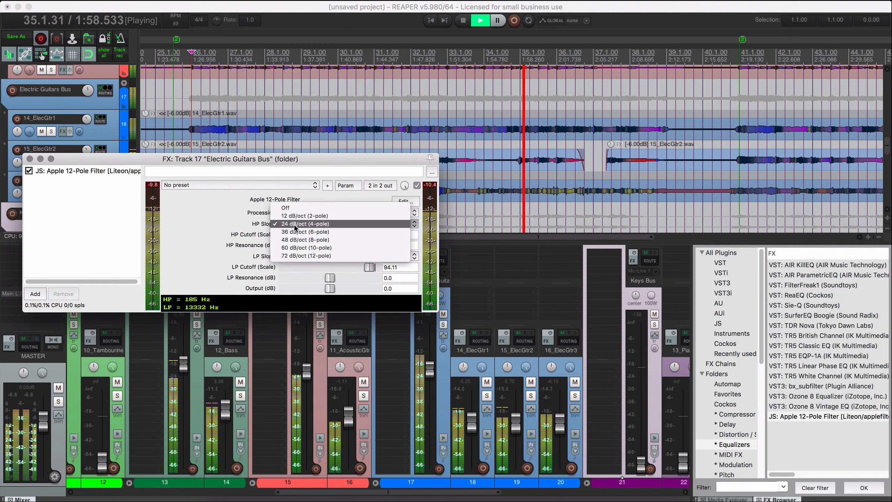
left_click(295, 215)
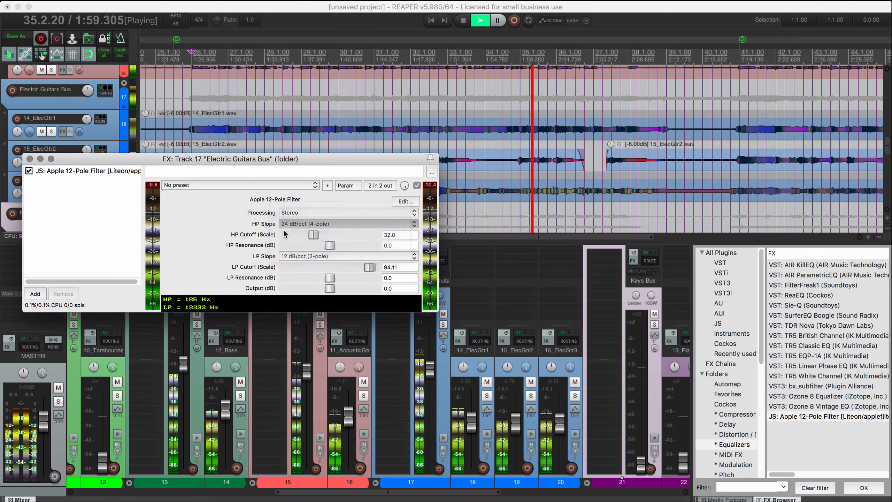
Close the filter window, filter the JS plugins by "eq" and add the JS 4-Band EQ to the Electric Guitars Bus with playback stopped.
left_click(30, 158)
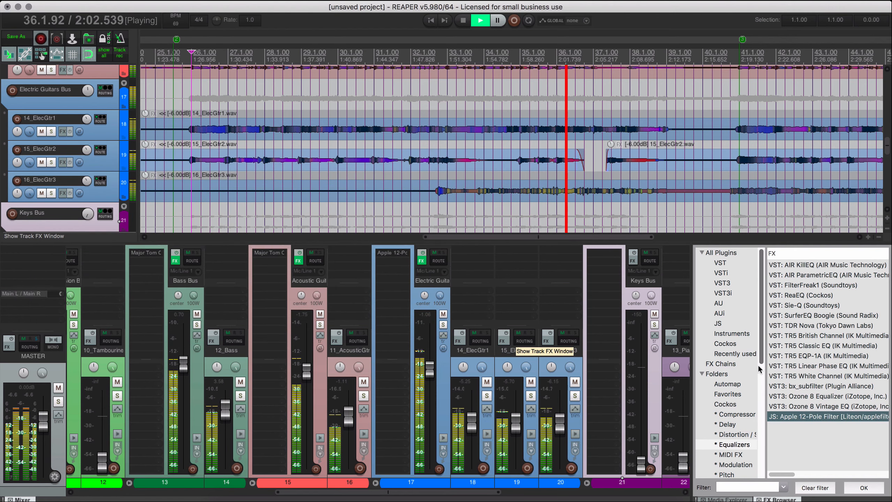
left_click(729, 325)
left_click(734, 485)
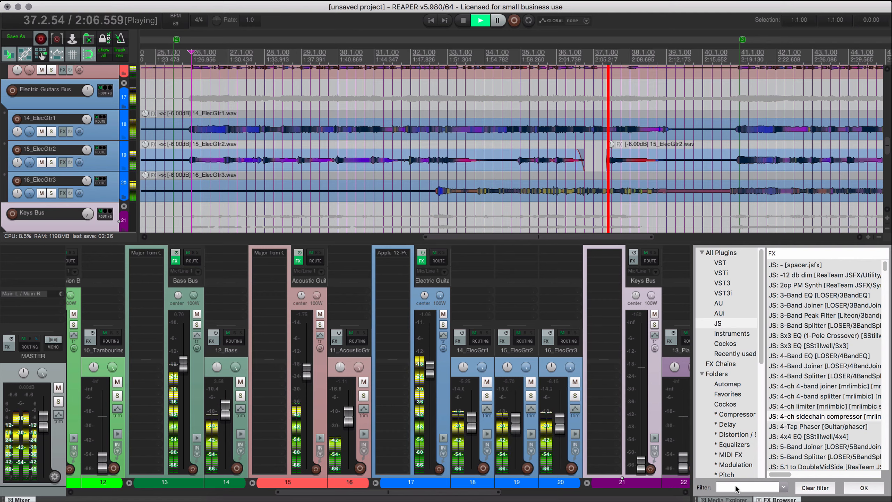
type("eq")
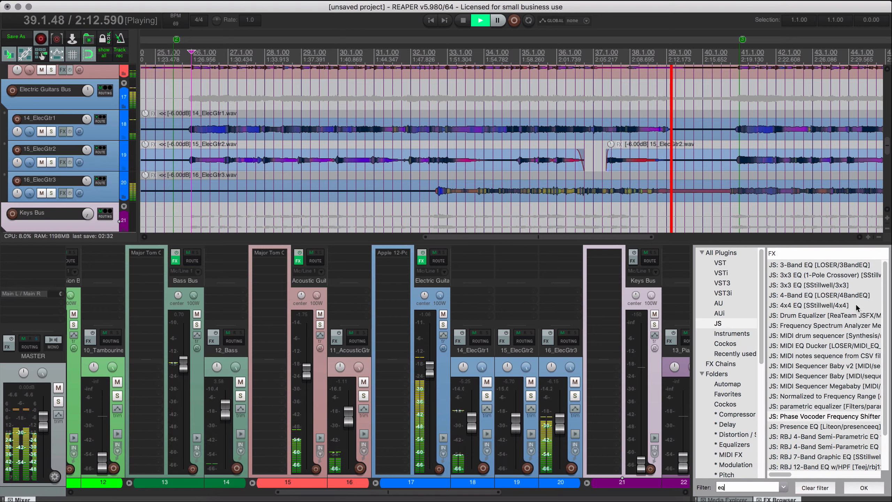
left_click(822, 285)
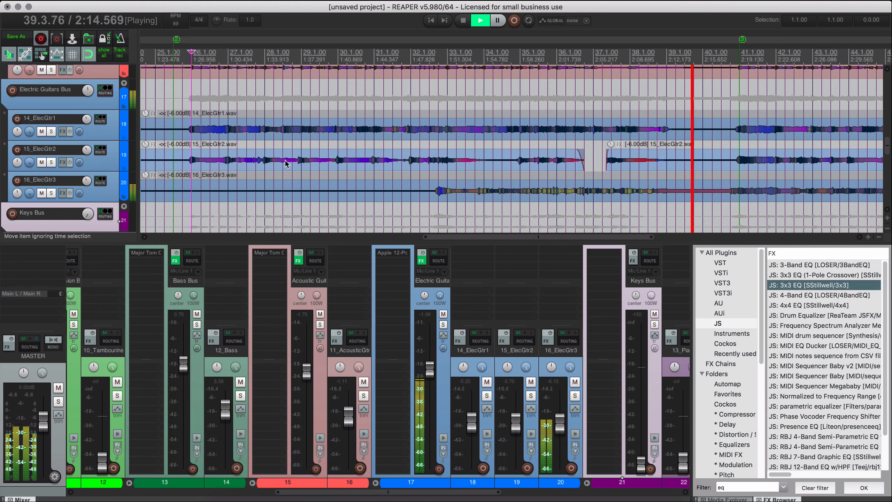
left_click(113, 223)
key("space")
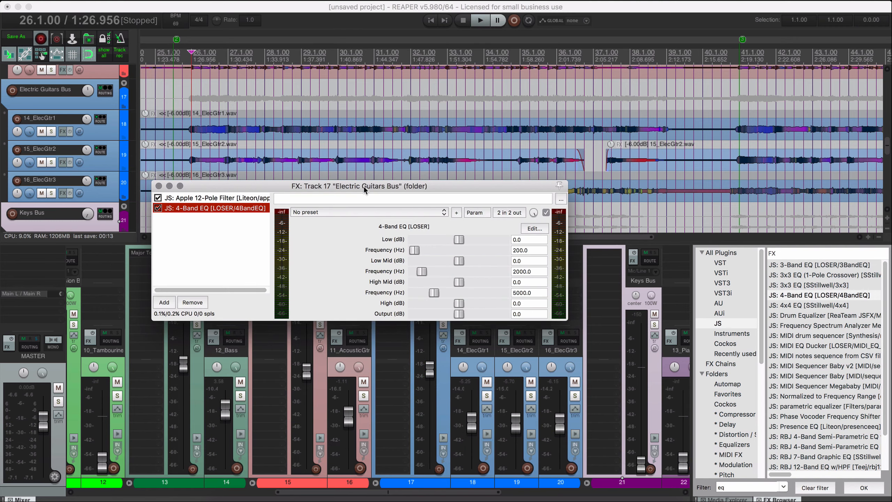
left_click_drag(364, 186, 364, 187)
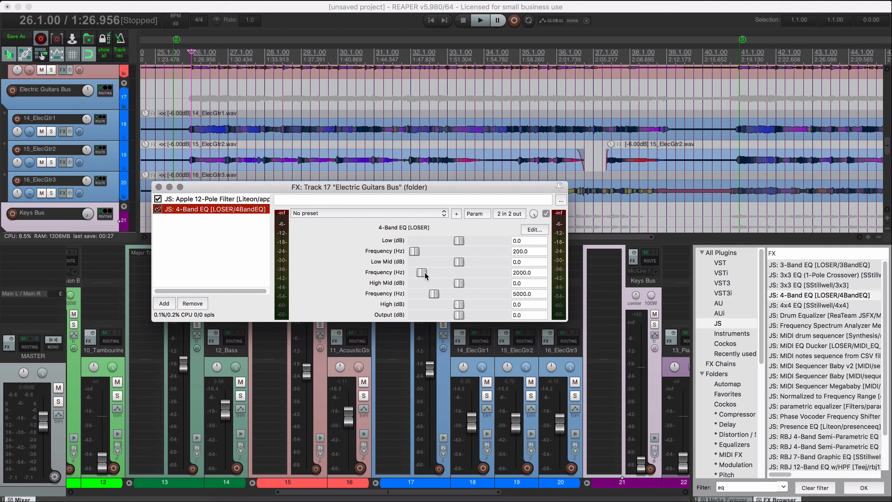
During playback, set the 4-Band EQ to Low Mid -2 dB, frequencies about 3034 and 6294 Hz, and High 9 dB.
left_click_drag(461, 266, 466, 266)
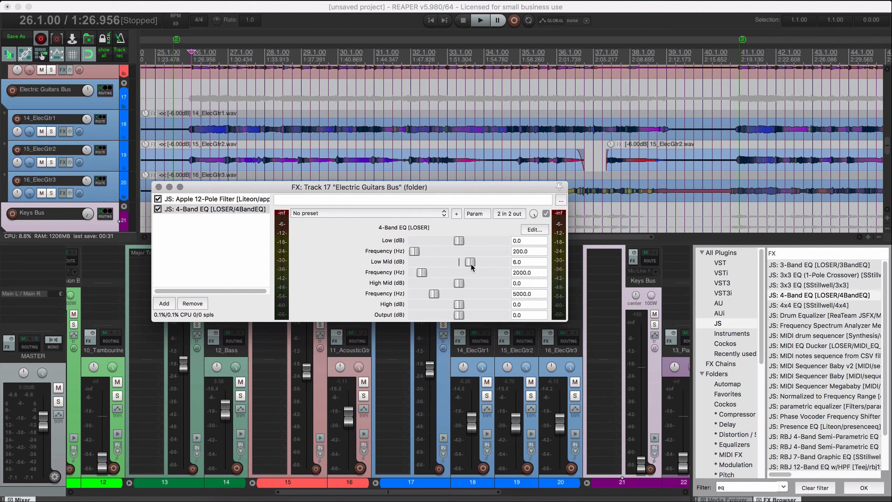
key("space")
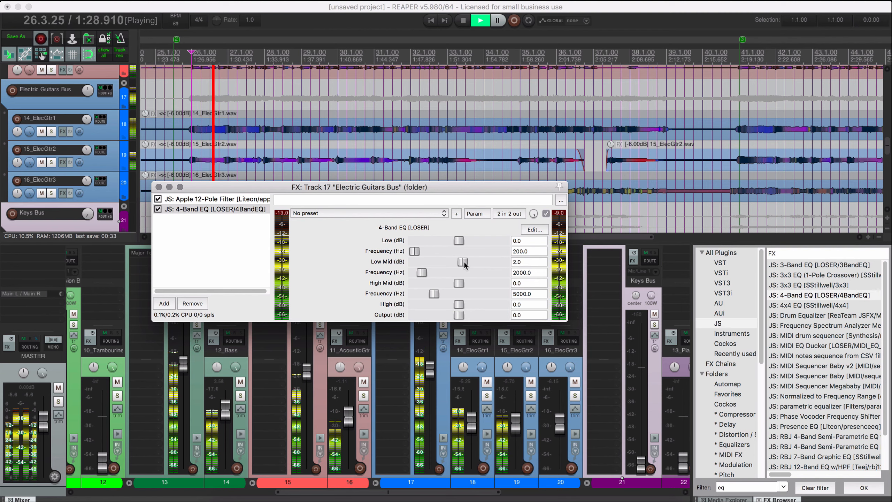
left_click_drag(453, 265, 477, 308)
double_click(473, 285)
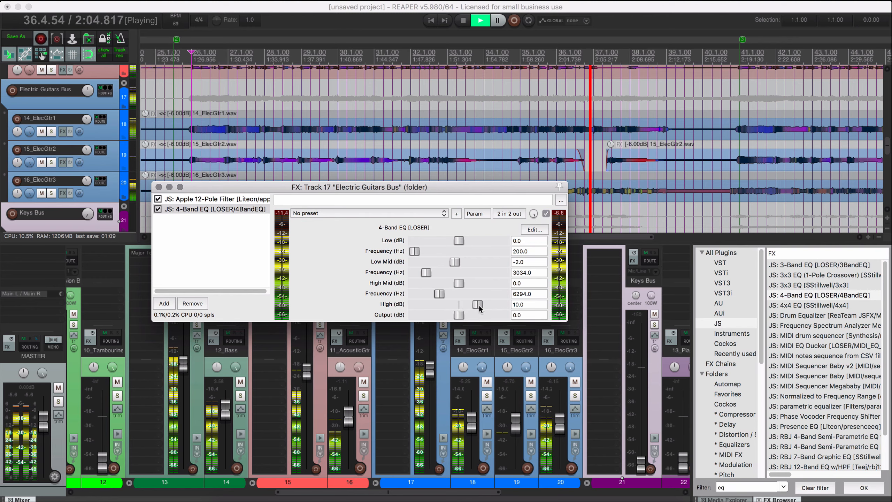
key("space")
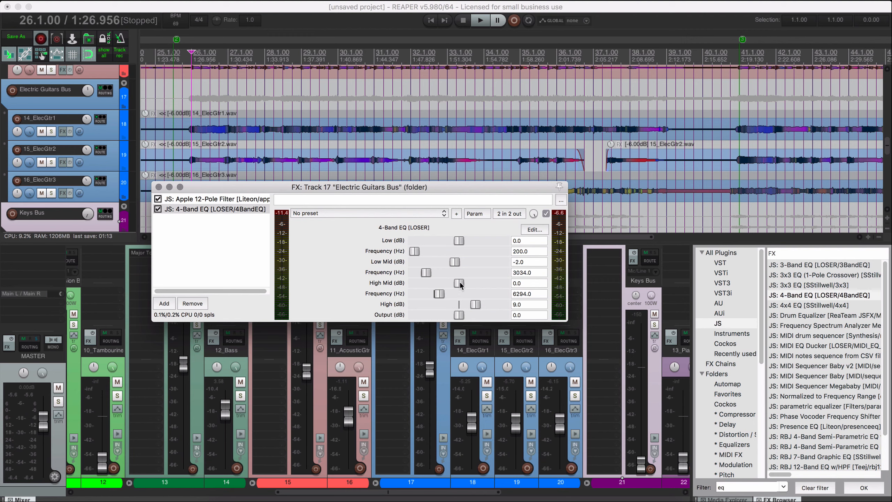
Replay from 26.1.00, reset the upper EQ frequency to 5000 Hz, and set Low Mid to -1 dB with its frequency about 6916 Hz.
key("space")
left_click_drag(461, 285, 438, 295)
key("space")
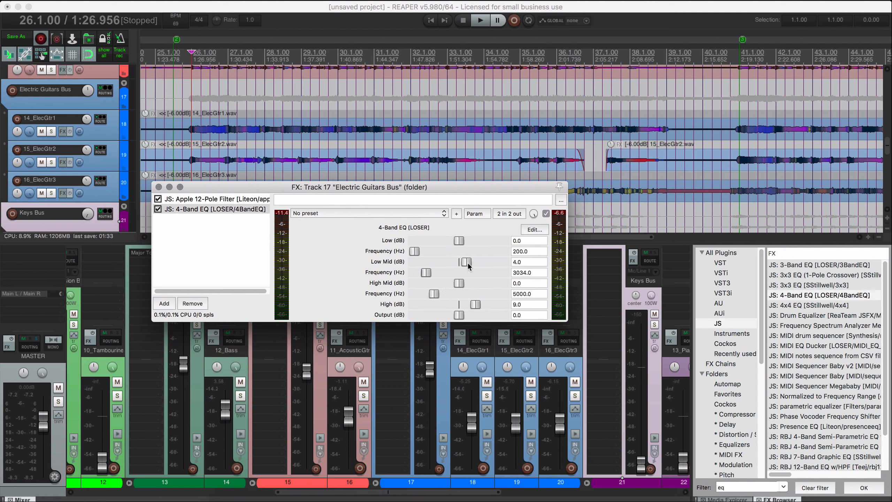
key("space")
mouse_move(468, 267)
left_mouse_down()
mouse_move(476, 266)
mouse_move(437, 276)
mouse_move(488, 276)
mouse_move(412, 274)
mouse_move(448, 276)
mouse_move(464, 262)
mouse_move(445, 265)
mouse_move(459, 264)
left_mouse_up()
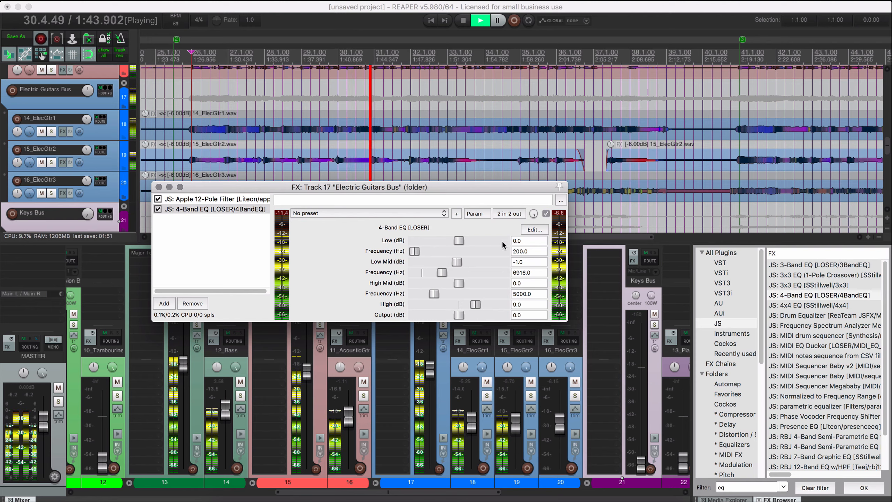
Set the 4-Band EQ's Low Mid to -4 dB on the Electric Guitars Bus, compare it with bypass, and close its window.
left_click(546, 214)
left_click(546, 214)
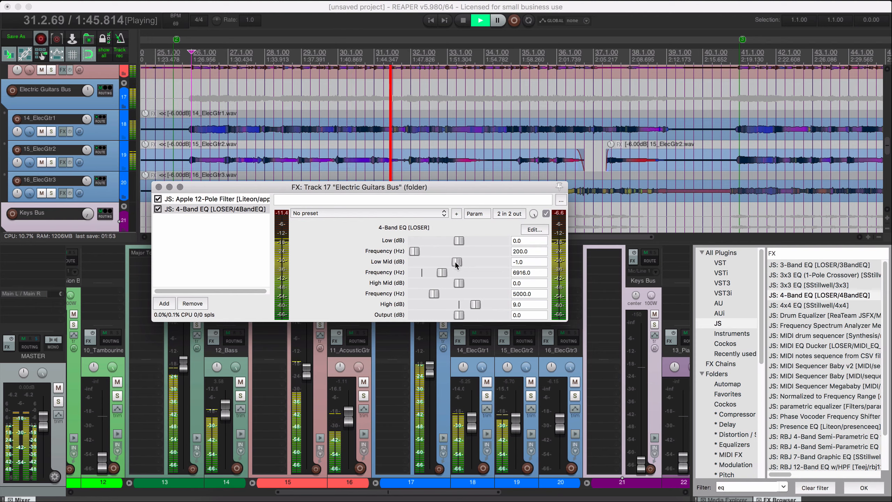
left_click_drag(457, 262, 451, 262)
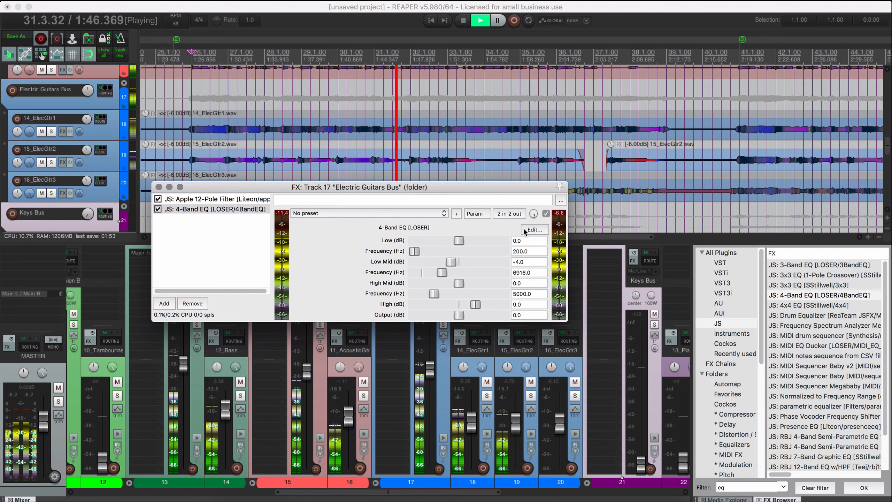
left_click(546, 214)
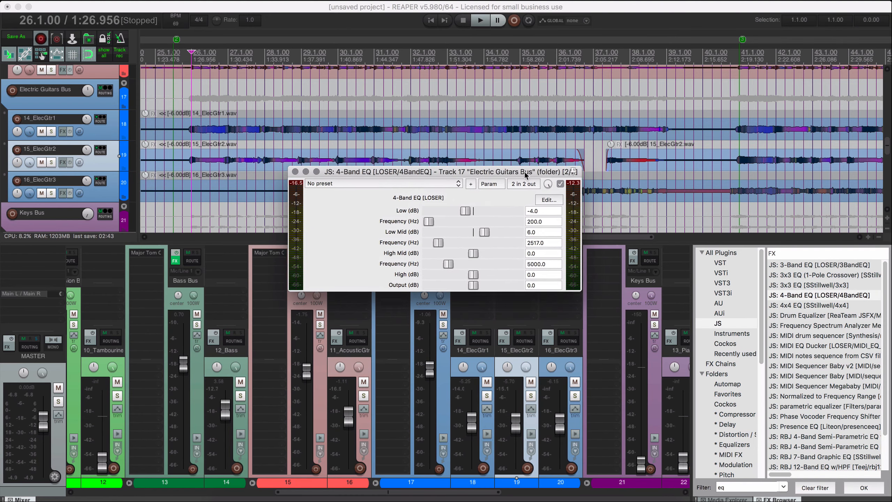
left_click_drag(525, 174, 526, 180)
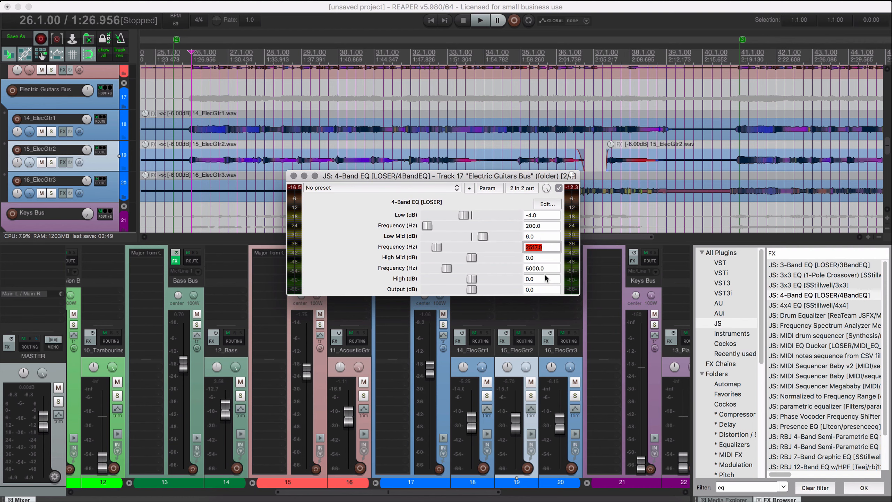
left_click(294, 176)
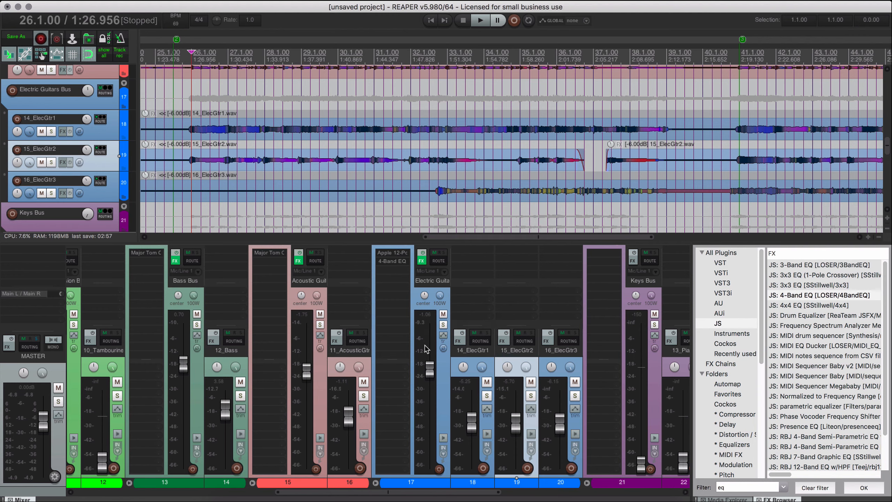
Play from 26.1.00 to fine-tune the 14_ElecGtr1 level, briefly solo that track, and end with playback stopped and solo off.
scroll(426, 348, "right", 5)
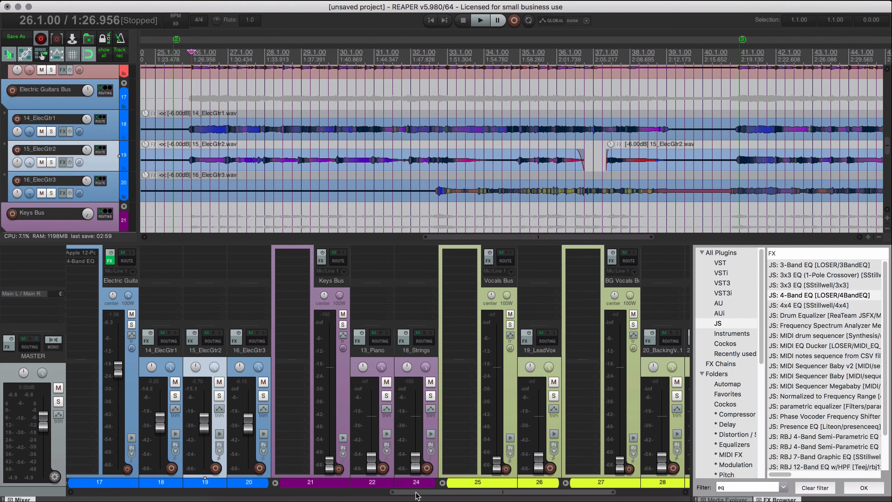
left_click_drag(415, 492, 326, 492)
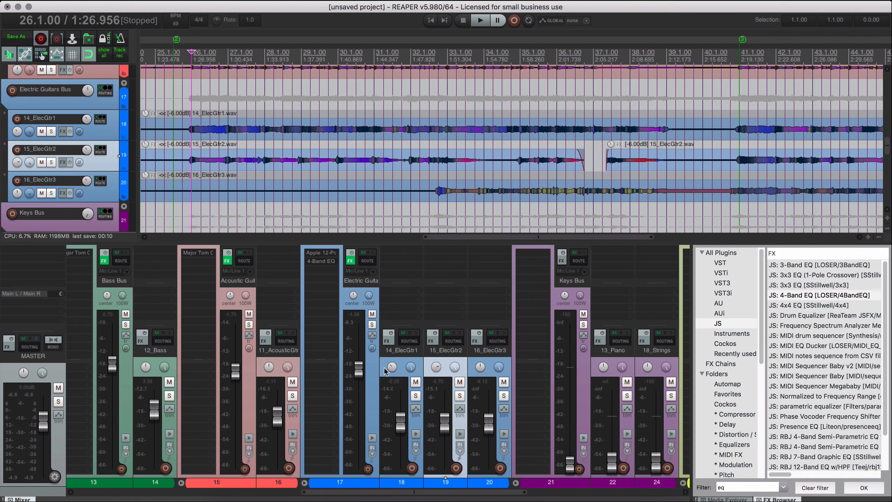
key("space")
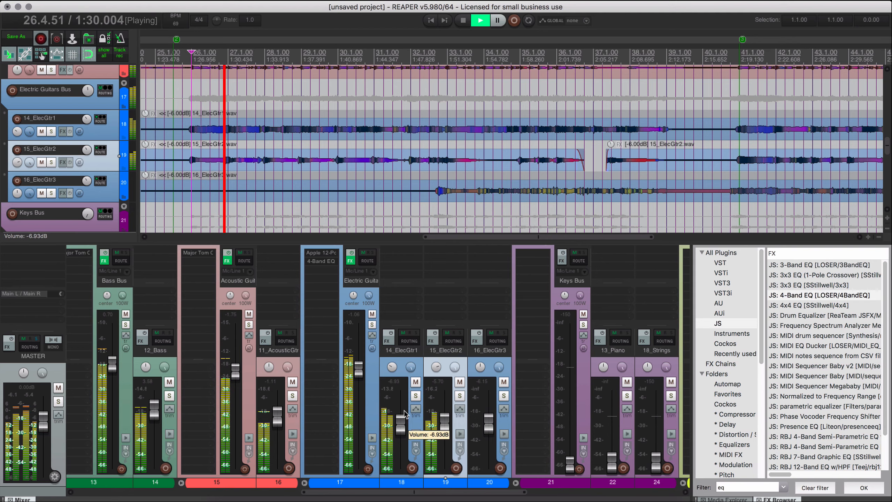
left_click(415, 396)
key("space")
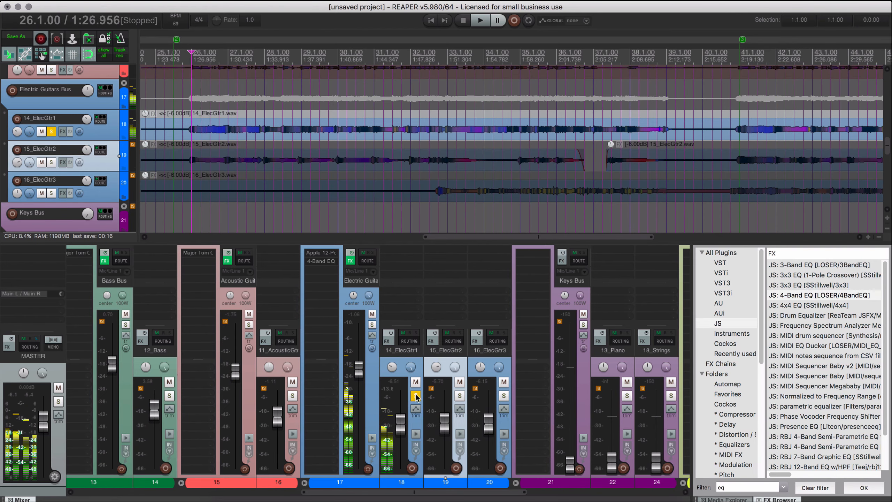
left_click(416, 397)
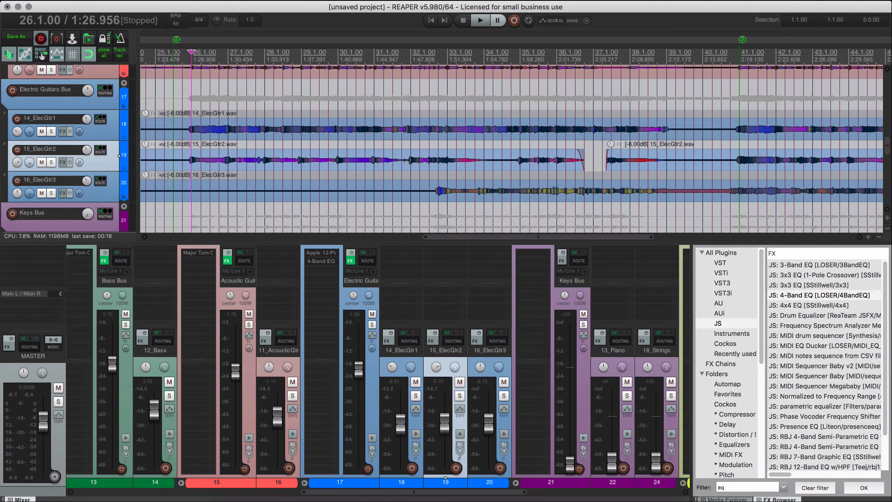
Raise the 18_Strings fader to about -3.5 dB and trim it slightly by ear while playing from 26.1.00.
left_click_drag(417, 491, 491, 496)
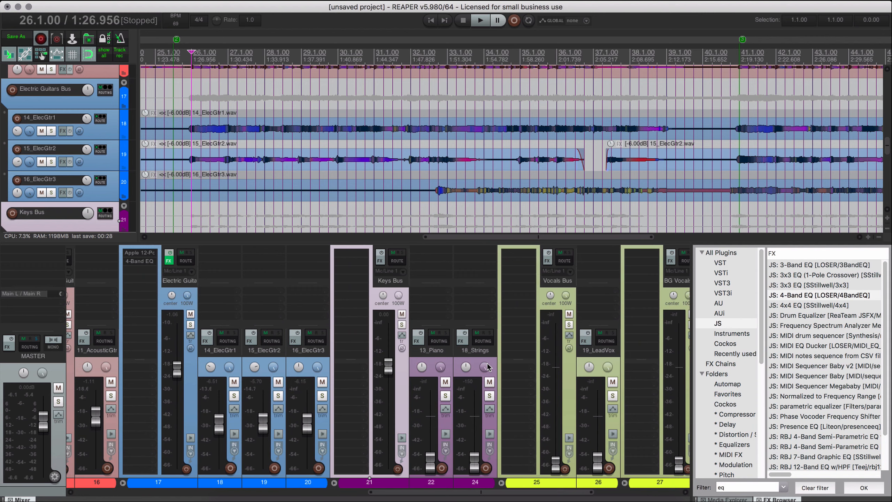
left_click(476, 364)
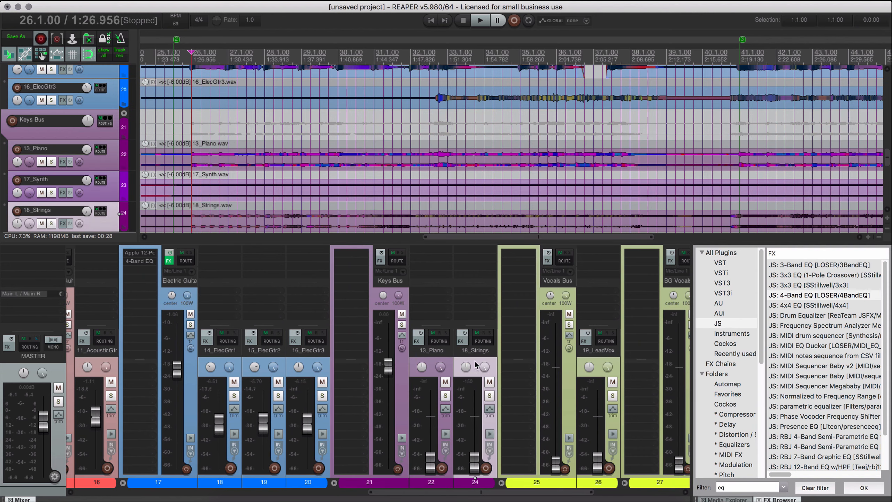
left_click_drag(476, 461, 478, 424)
key("space")
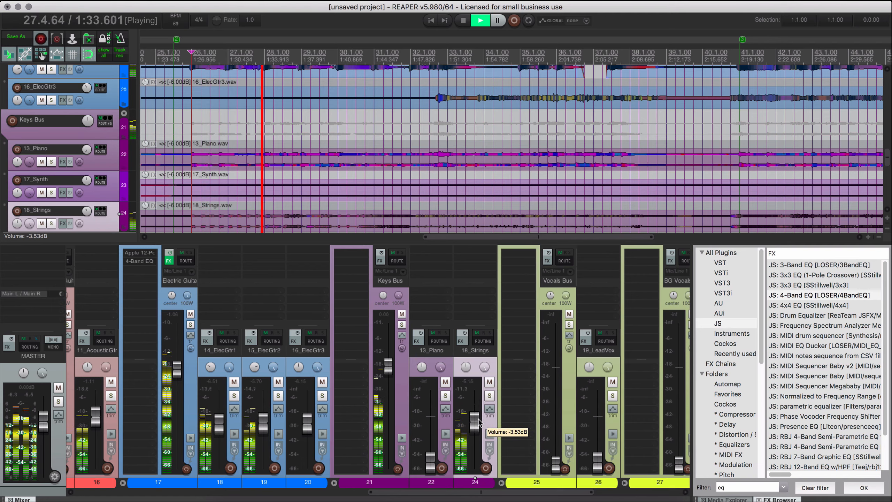
left_click_drag(479, 418, 479, 421)
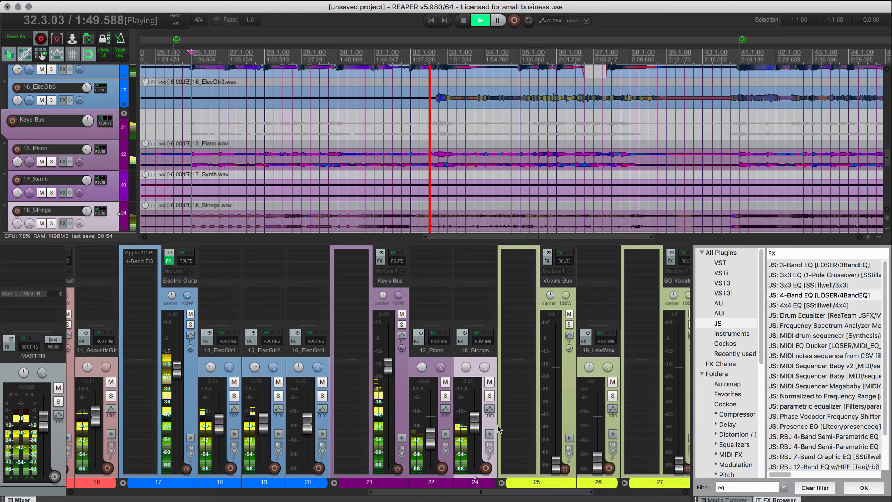
key("space")
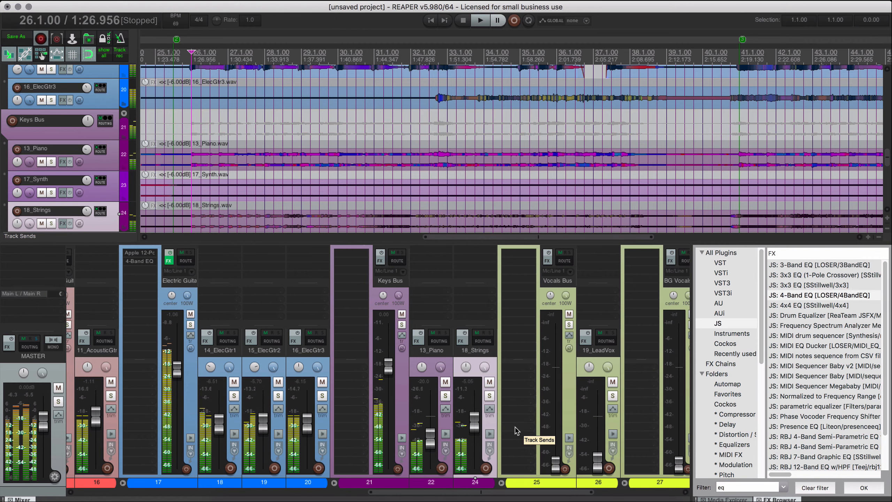
Rebalance the Keys Bus tracks during playback, with 18_Strings at about -5 dB and 13_Piano just under 0 dB.
left_click(403, 420)
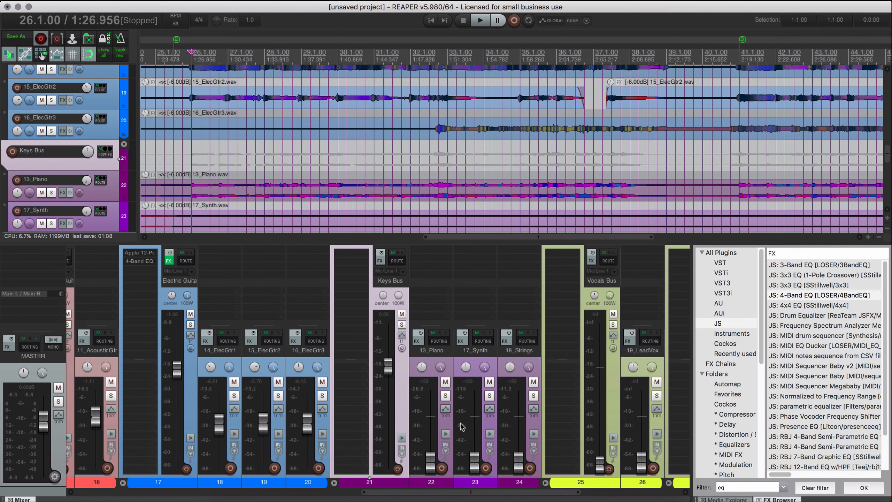
left_click(533, 426)
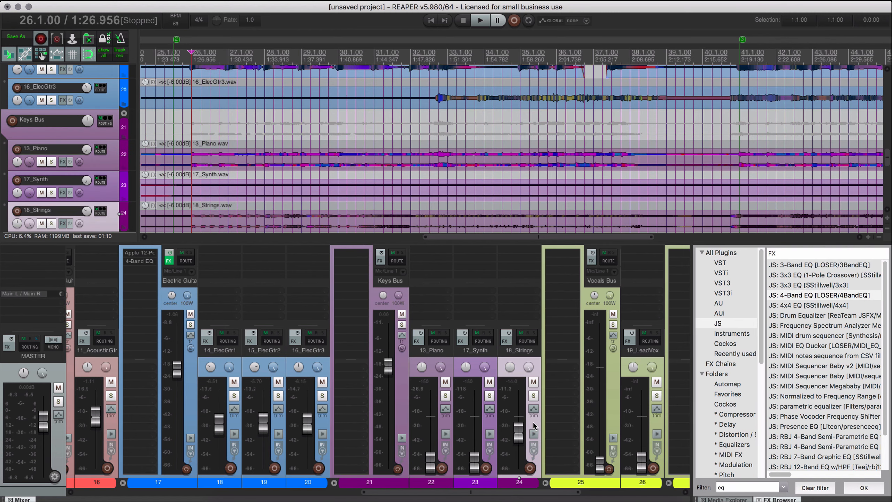
key("space")
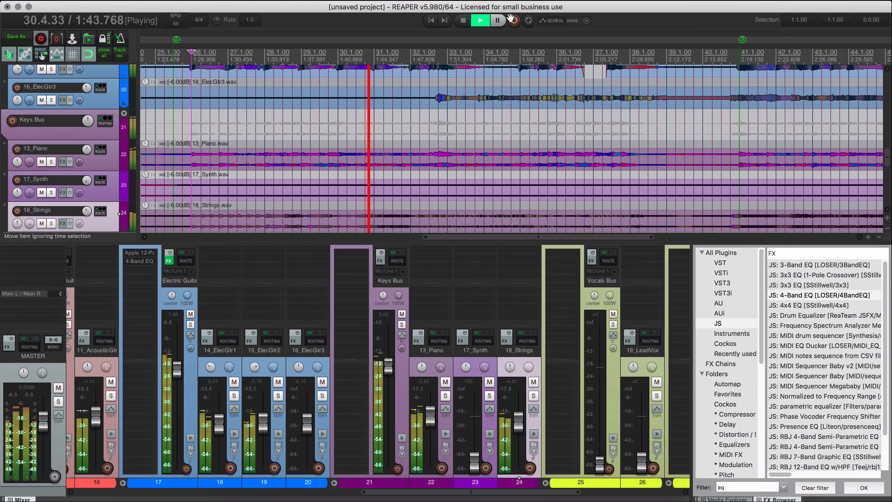
Play from 18.1.00, raise the 17_Synth fader to about 6 dB, and check it with and without solo before stopping.
scroll(457, 173, "down", 3)
scroll(458, 173, "down", 2)
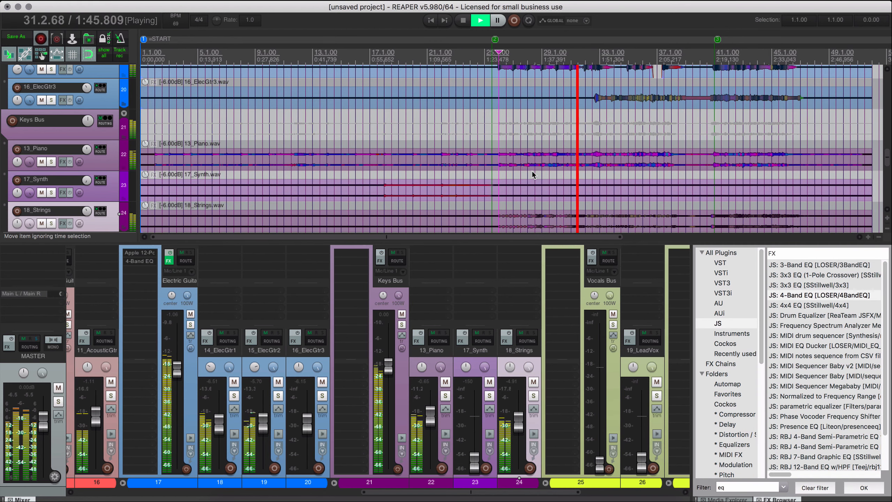
scroll(624, 162, "right", 5)
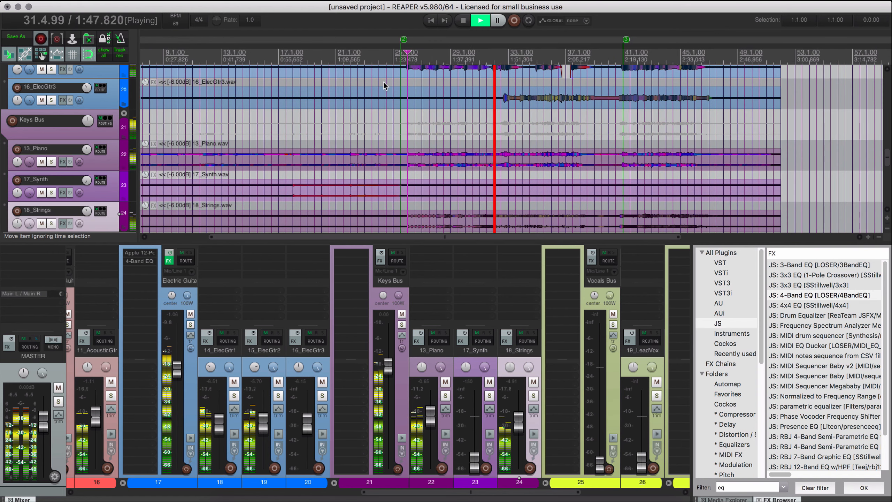
key("space")
left_click(292, 56)
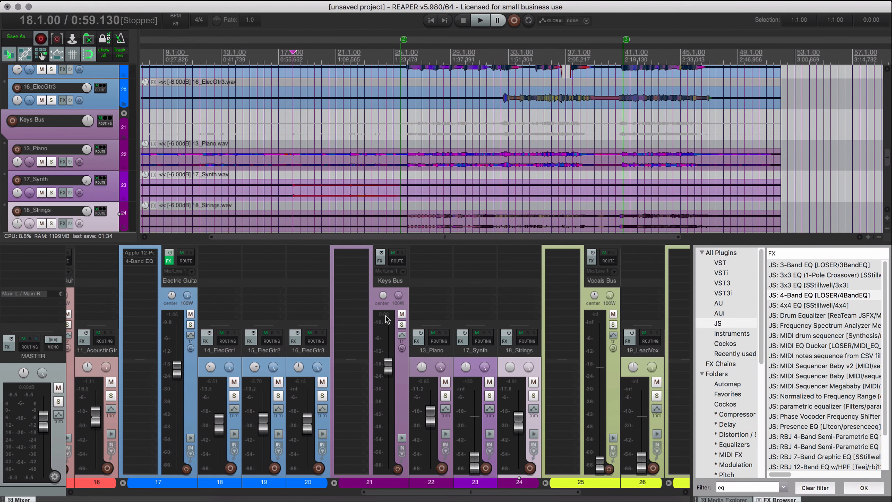
key("space")
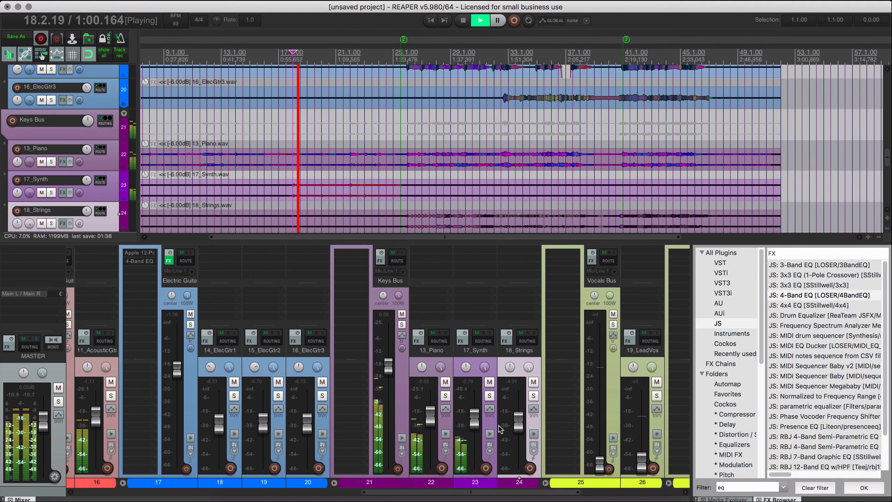
left_click(489, 394)
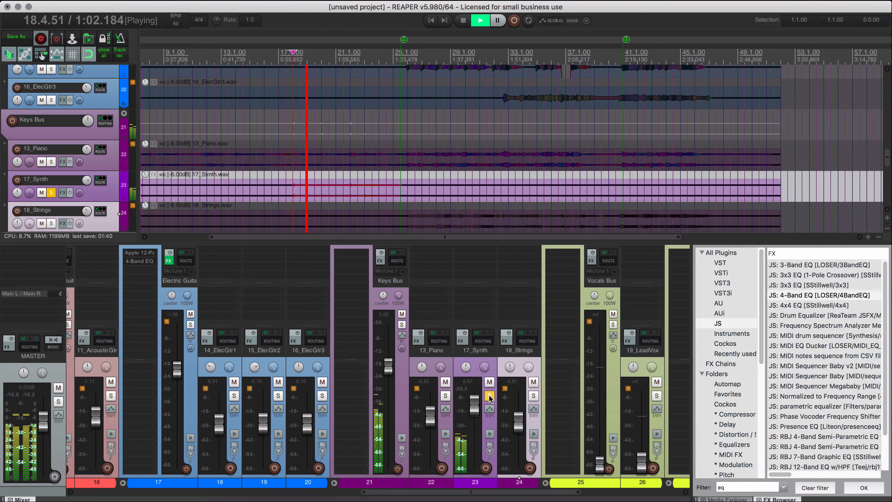
left_click(490, 395)
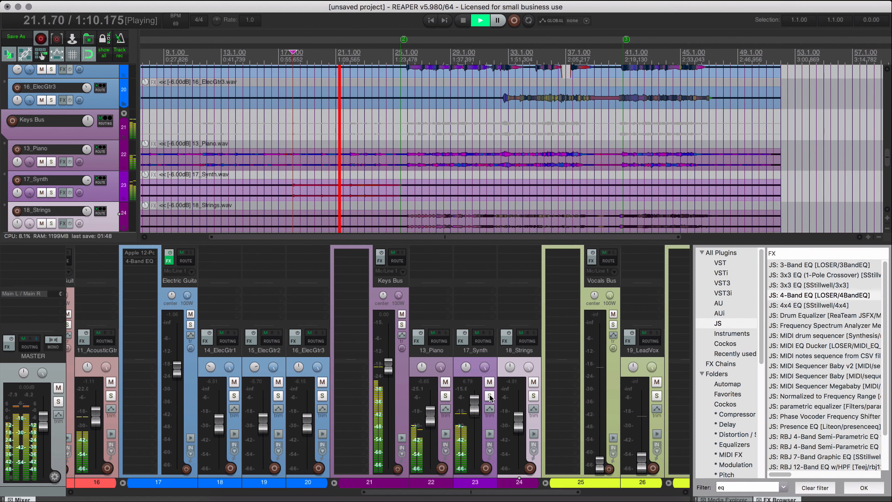
key("space")
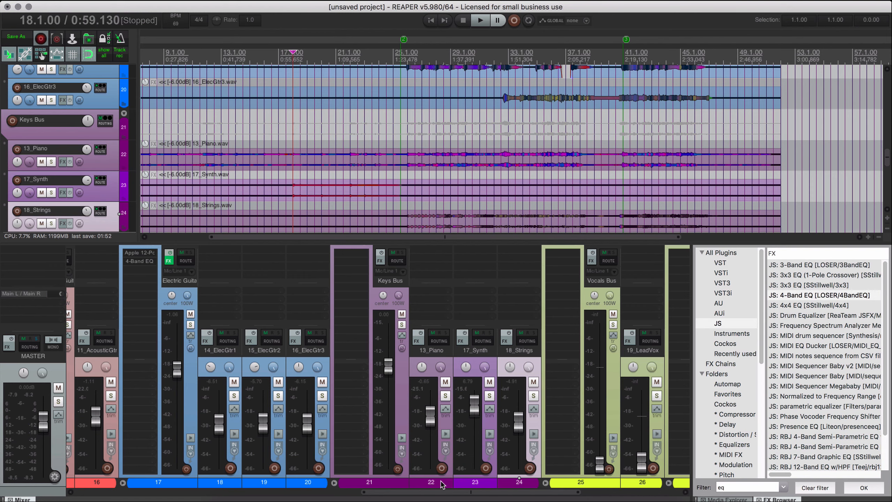
Copy the Major Tom Compressor from another bus onto the Keys Bus and move its window clear of the Keys Bus strip.
left_click_drag(420, 492, 342, 492)
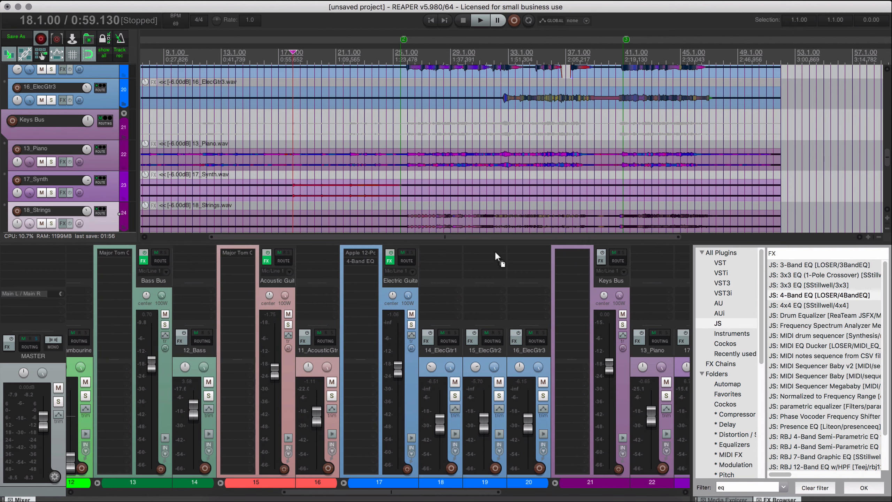
left_click_drag(576, 250, 575, 254)
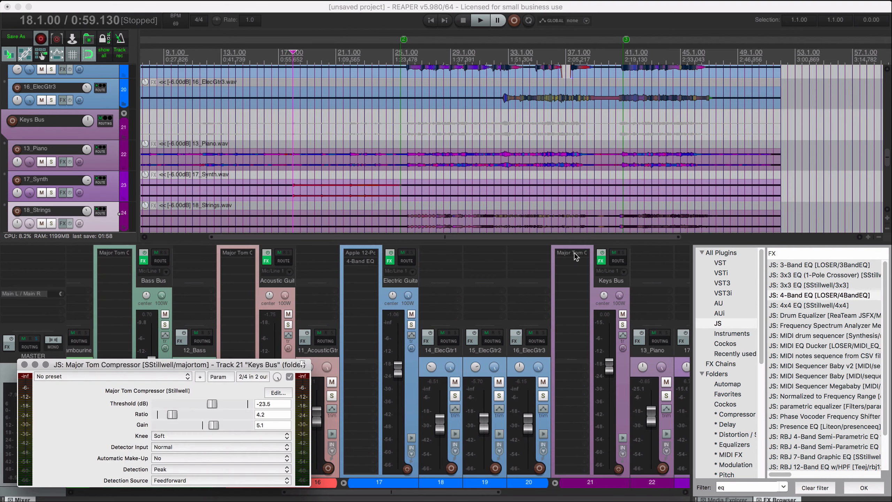
left_click_drag(259, 369, 376, 290)
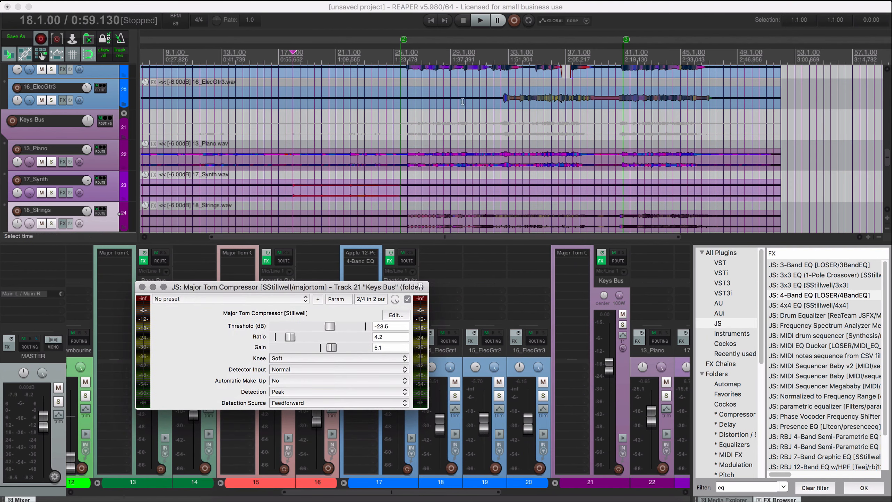
Play a later section with the Keys Bus soloed and set its Major Tom Compressor threshold to -19.3 dB.
key("space")
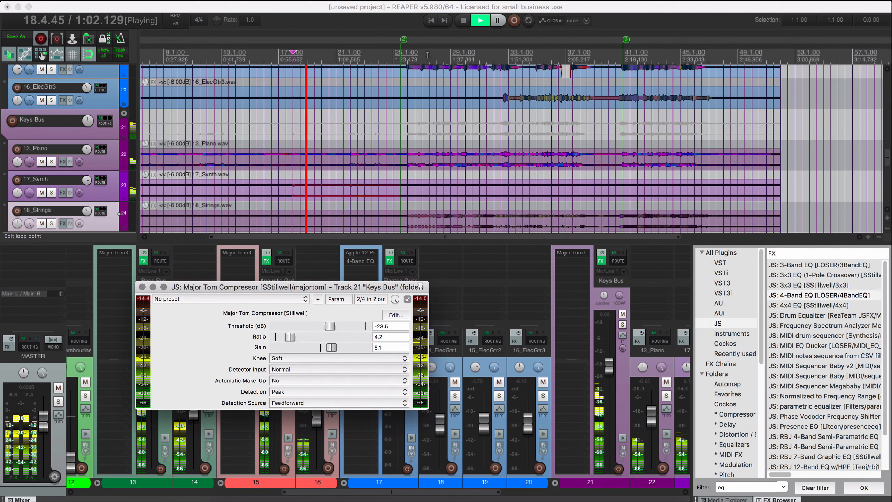
left_click(435, 77)
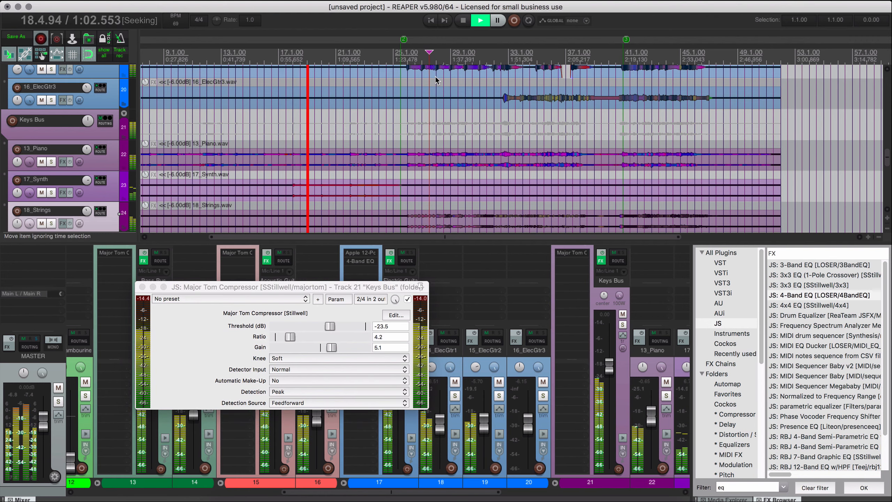
left_click(623, 325)
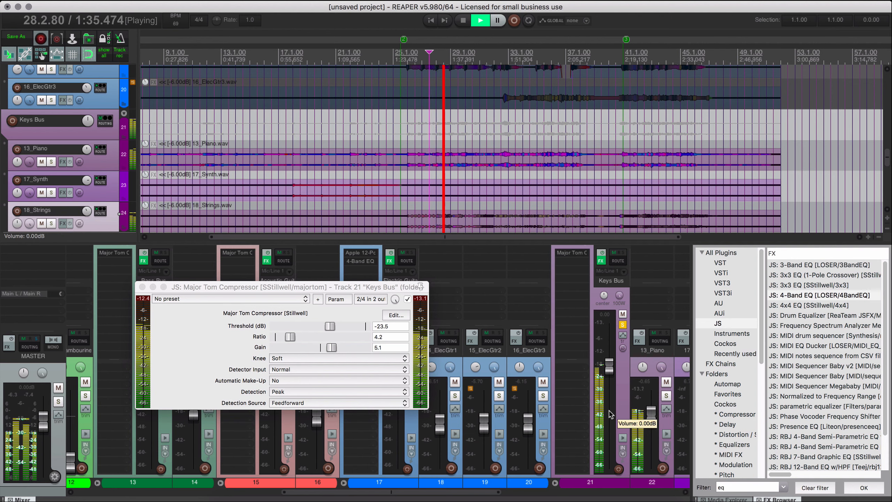
left_click_drag(334, 328, 340, 328)
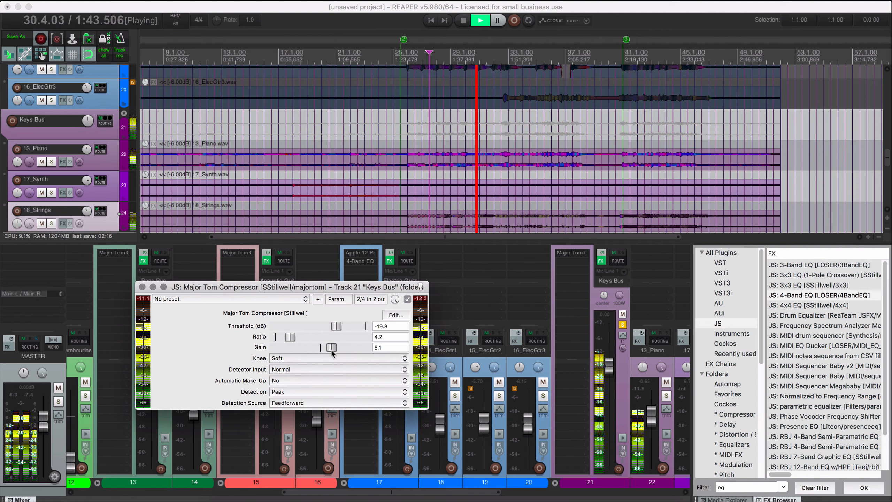
Set the Keys Bus compressor's knee to Hard and keep its detector input on Normal.
left_click(306, 355)
left_click(308, 348)
left_click(295, 368)
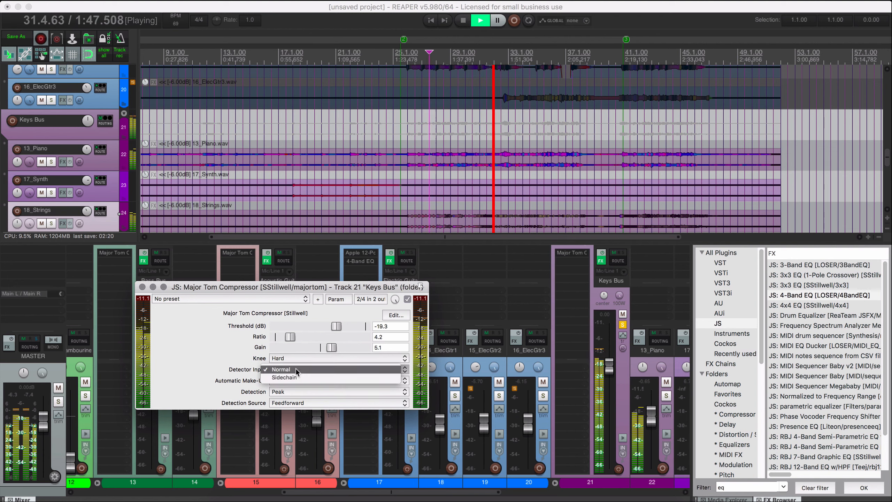
left_click(247, 366)
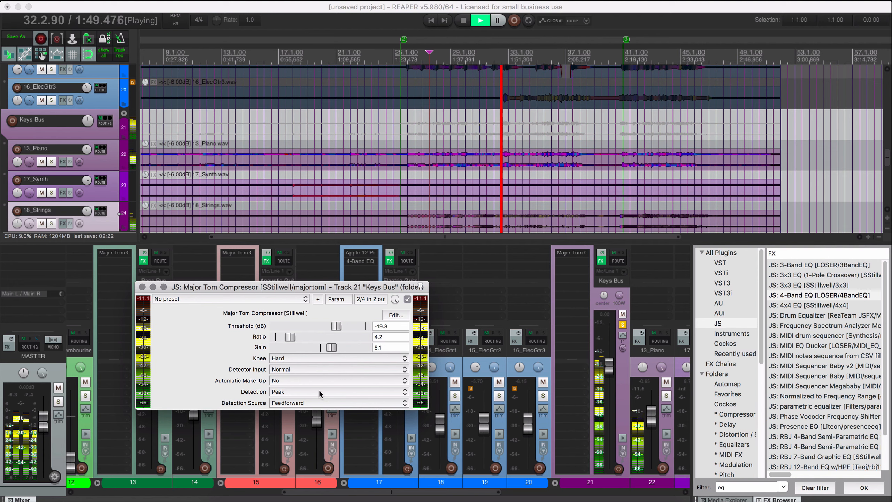
Try RMS detection in the Keys Bus compressor and return it to Peak.
left_click(319, 389)
left_click(318, 396)
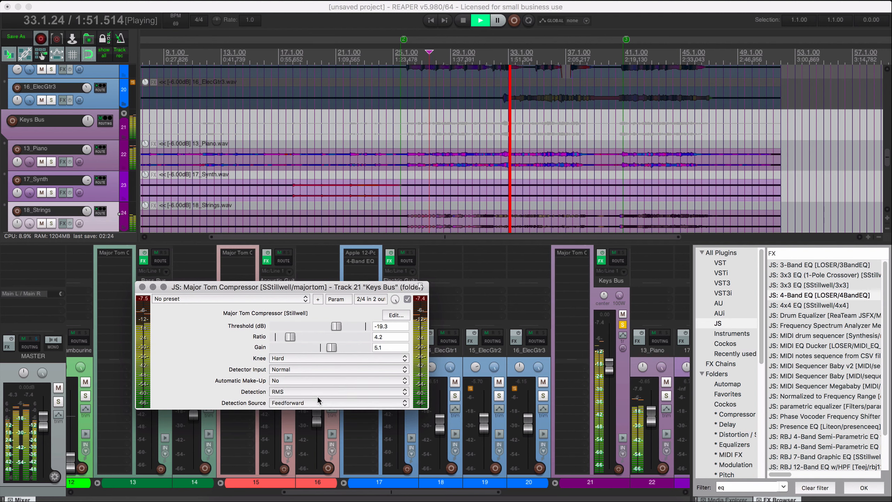
left_click(315, 390)
left_click(317, 382)
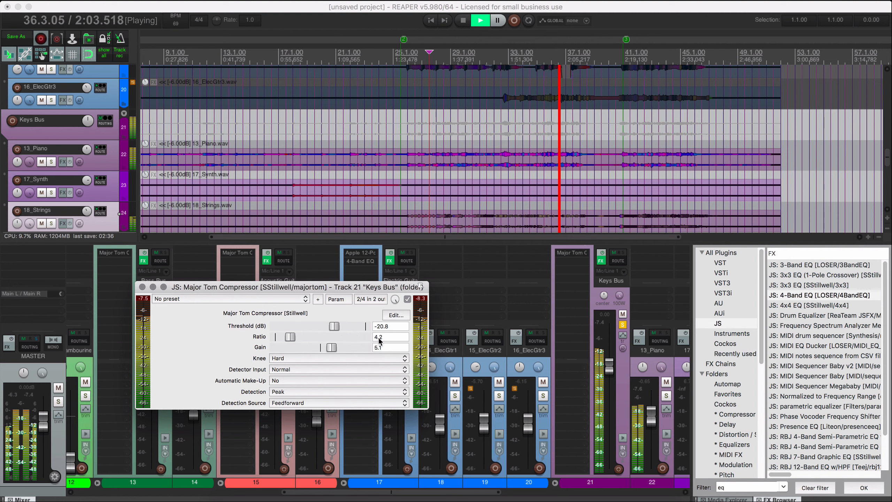
Set the Keys Bus compressor ratio to 2.0, unsolo the bus and close the compressor window.
type("2")
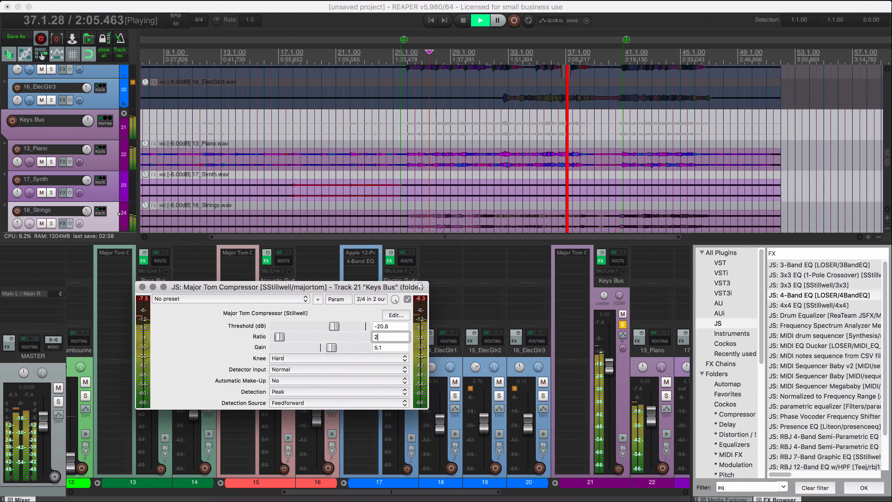
left_click(624, 325)
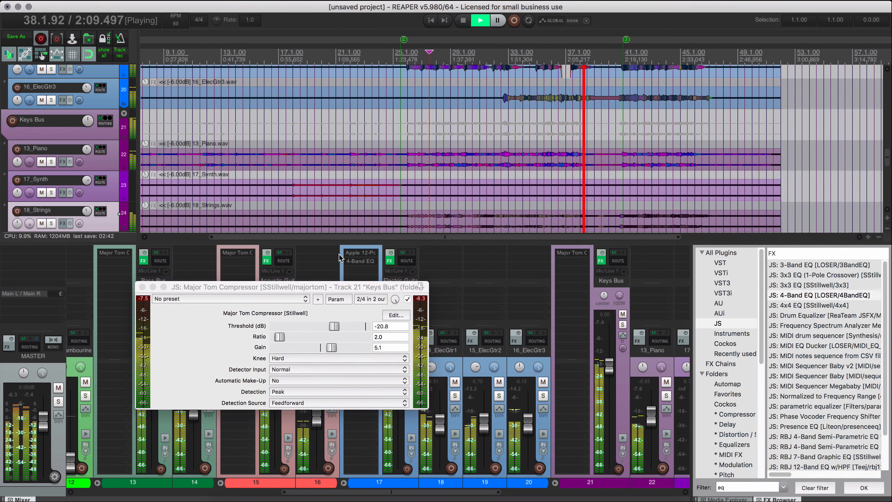
left_click(142, 287)
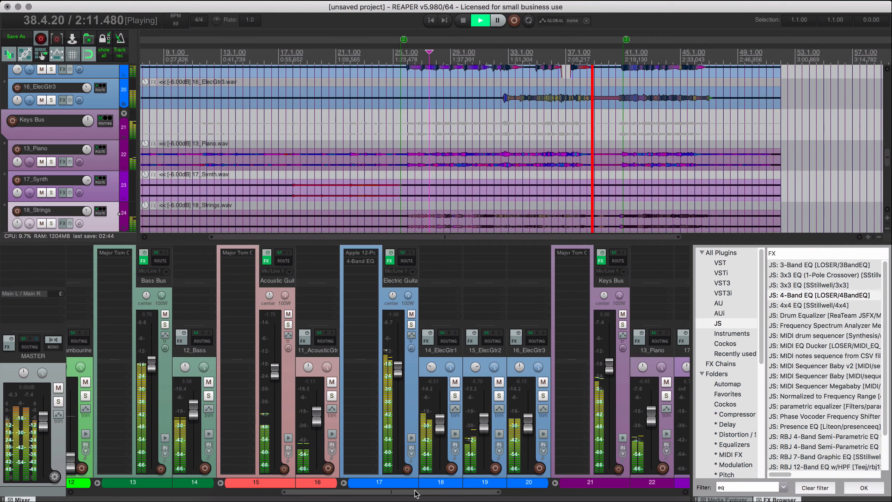
Set the Vocals Bus fader to 0 dB, raise the 19_LeadVox fader and play the mix.
left_click_drag(414, 494, 613, 499)
key("space")
left_click(340, 395)
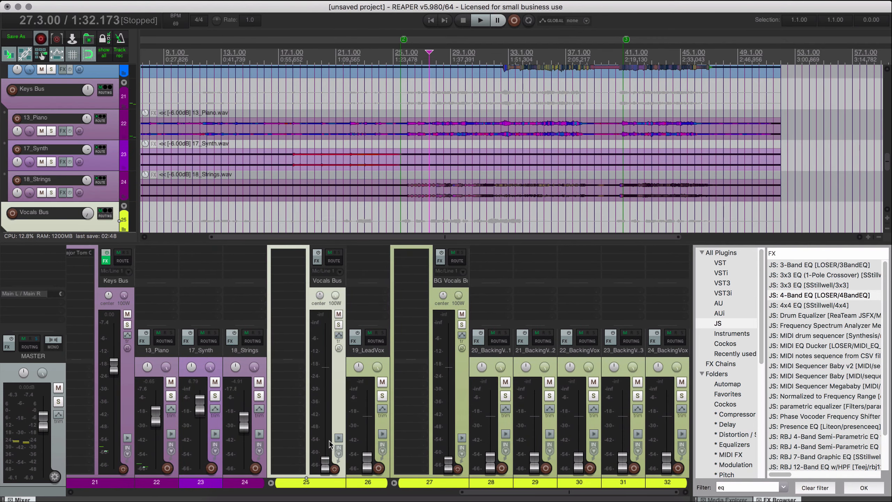
left_click_drag(370, 466, 371, 415)
key("space")
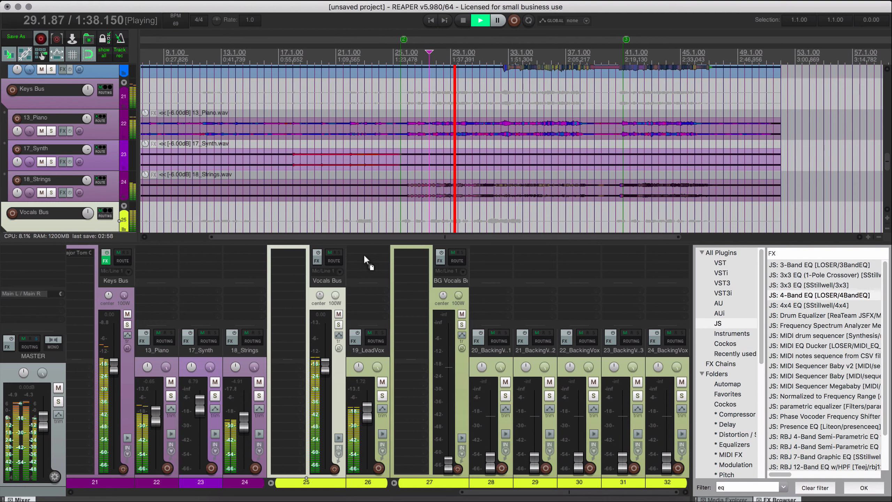
Copy the Major Tom Compressor onto the Vocals Bus, check its settings against the meters and close its window.
left_click_drag(295, 249, 298, 256)
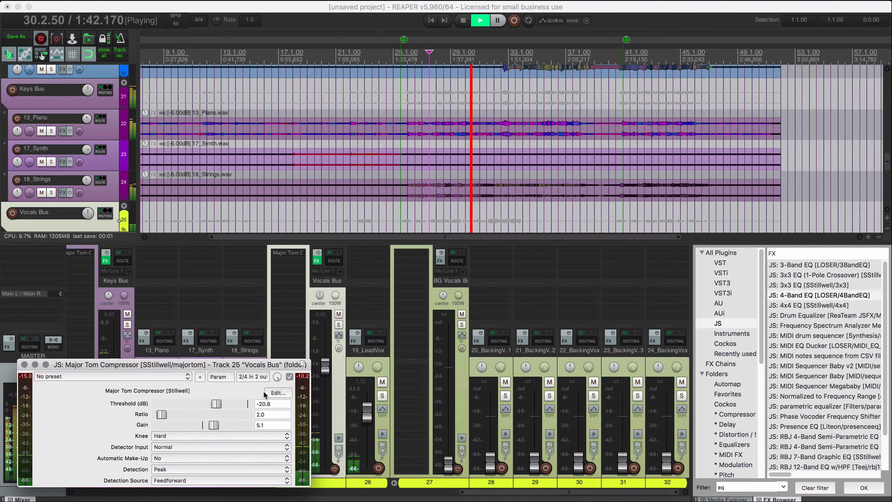
left_click_drag(242, 366, 260, 145)
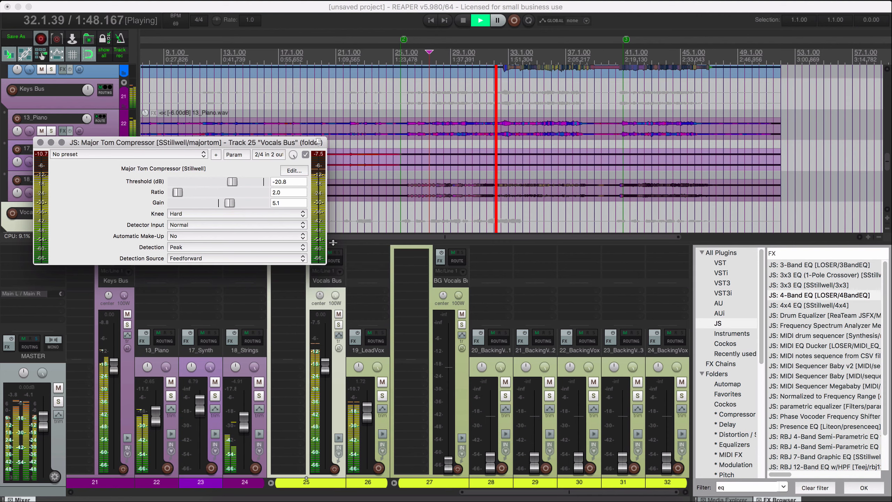
left_click(40, 142)
Reset the BG Vocals Bus fader to 0 dB and bring up the 20_BackingVox1 fader.
scroll(484, 141, "down", 10)
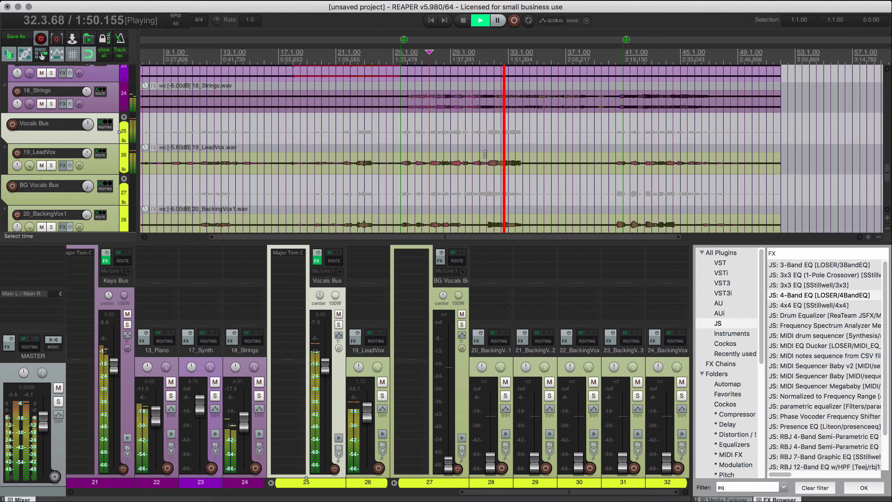
scroll(485, 195, "up", 2)
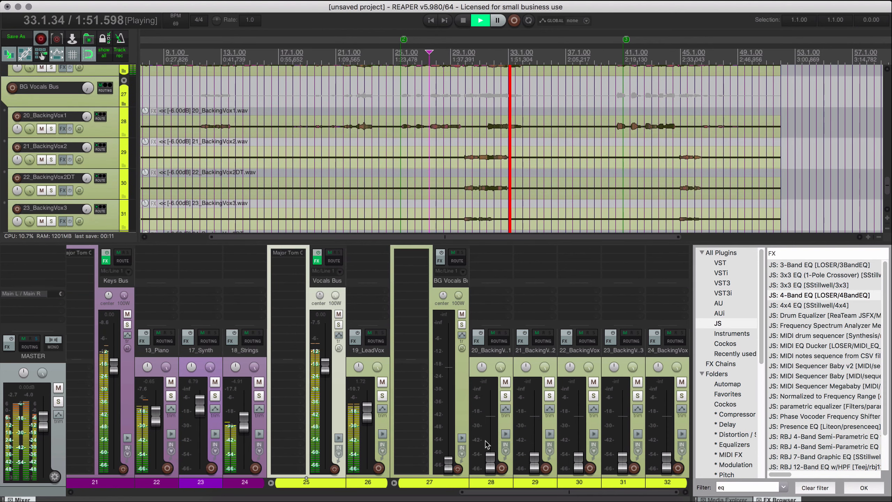
double_click(448, 460)
left_click_drag(491, 463, 493, 421)
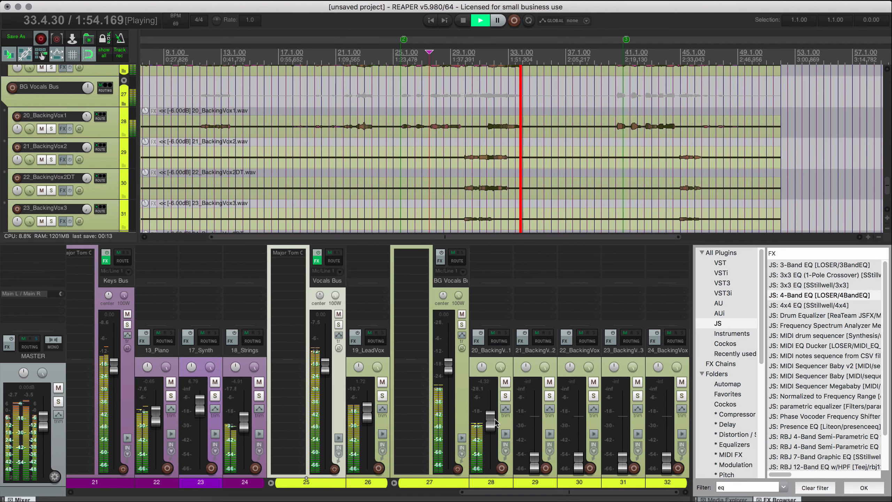
Make a time selection from marker 2 to marker 3 and replay the song from its start.
scroll(530, 216, "down", 1)
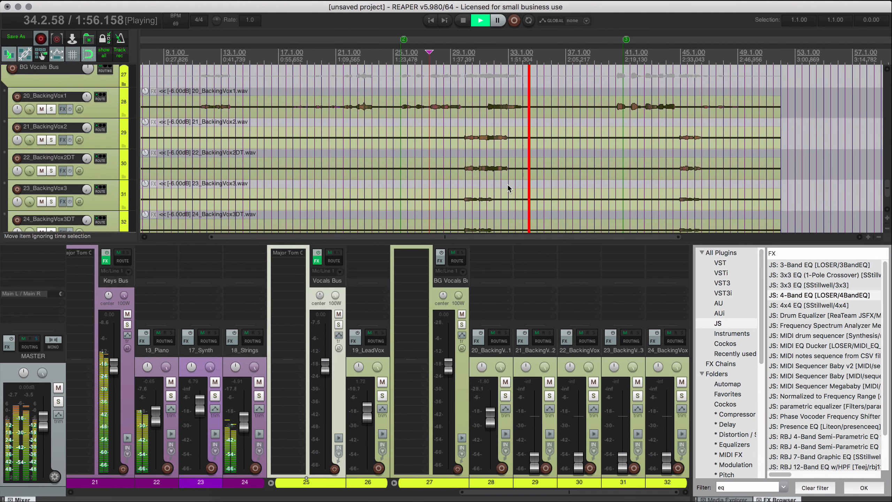
left_click(400, 52)
double_click(400, 54)
double_click(417, 58)
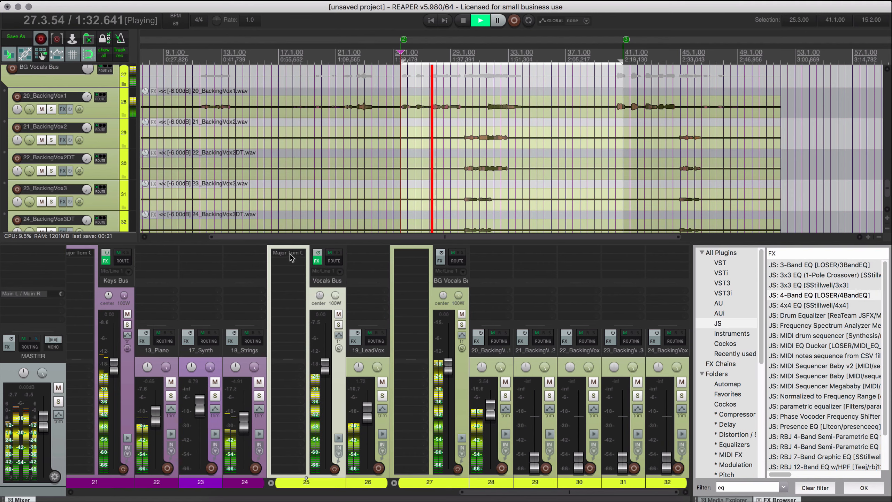
Copy the Vocals Bus compressor to the BG Vocals Bus and pan 21_BackingVox2 and 22_BackingVox2DT to opposite sides.
left_click_drag(291, 254, 418, 262)
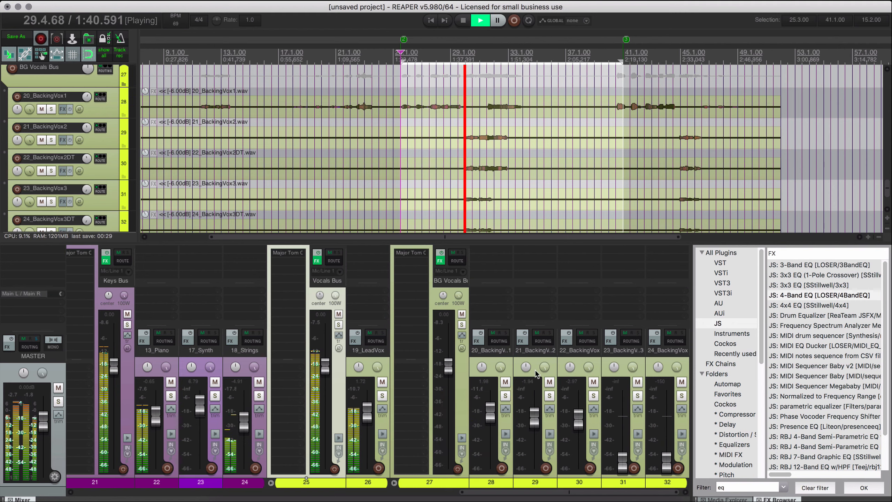
left_click_drag(527, 367, 527, 396)
left_click_drag(571, 367, 570, 343)
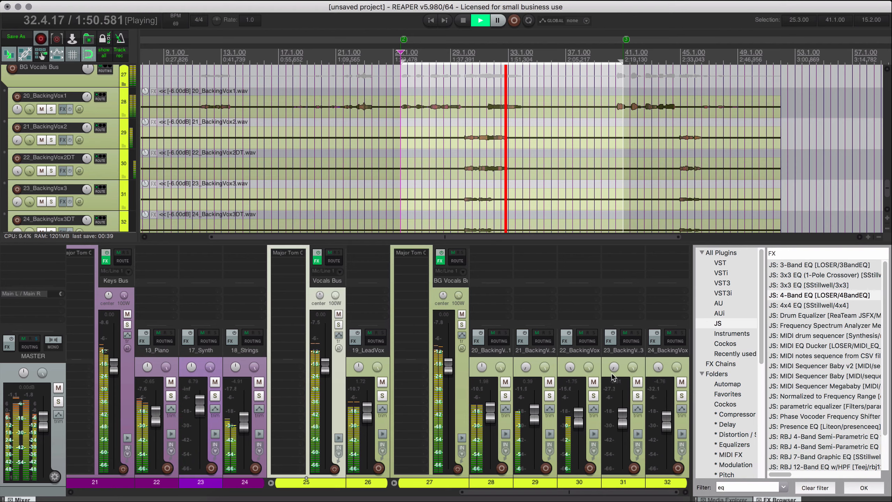
Replay the backing vocals from 29.3.00 to check their balance.
scroll(492, 190, "down", 1)
left_click(468, 89)
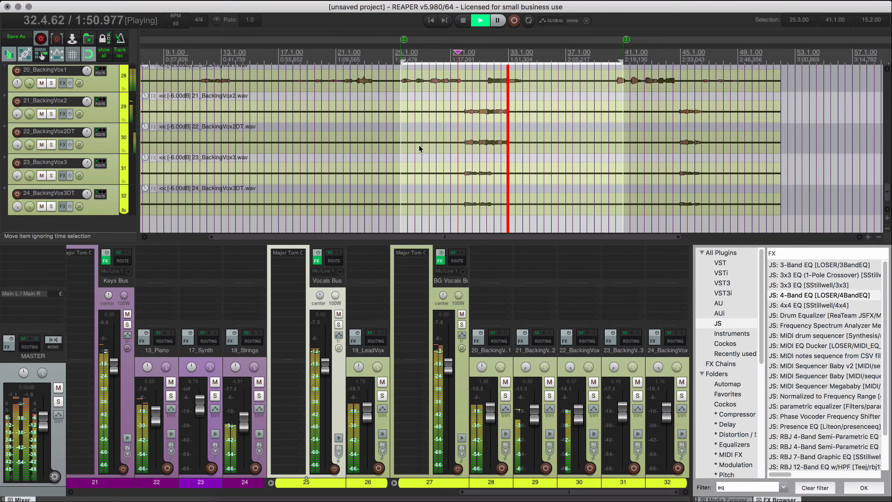
scroll(427, 165, "down", 6)
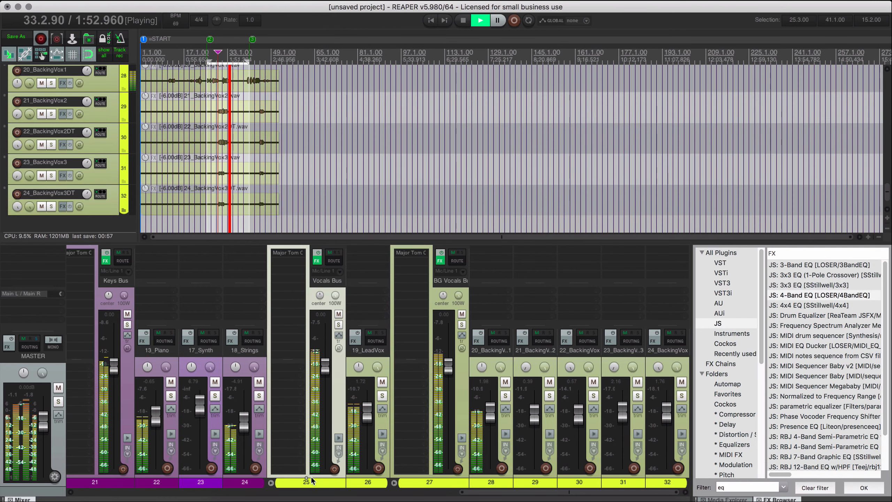
Lower the Bass Bus fader slightly and stop playback.
scroll(311, 476, "left", 5)
scroll(389, 400, "left", 8)
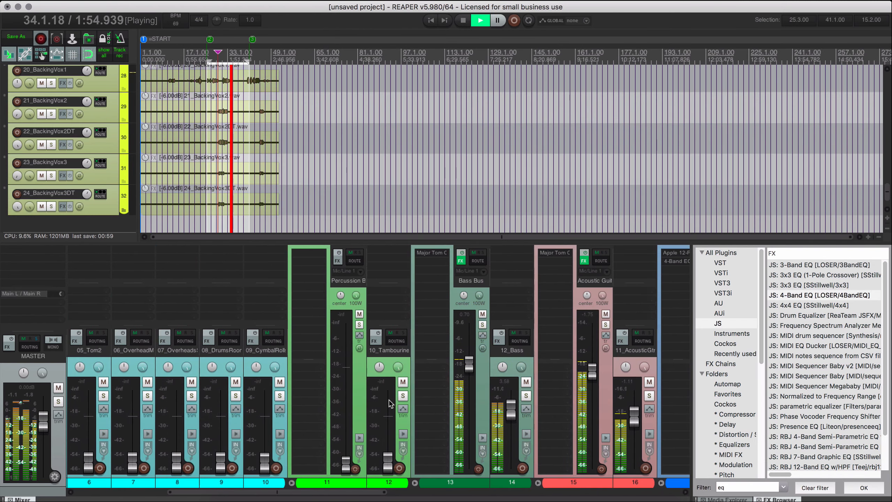
left_click(479, 392)
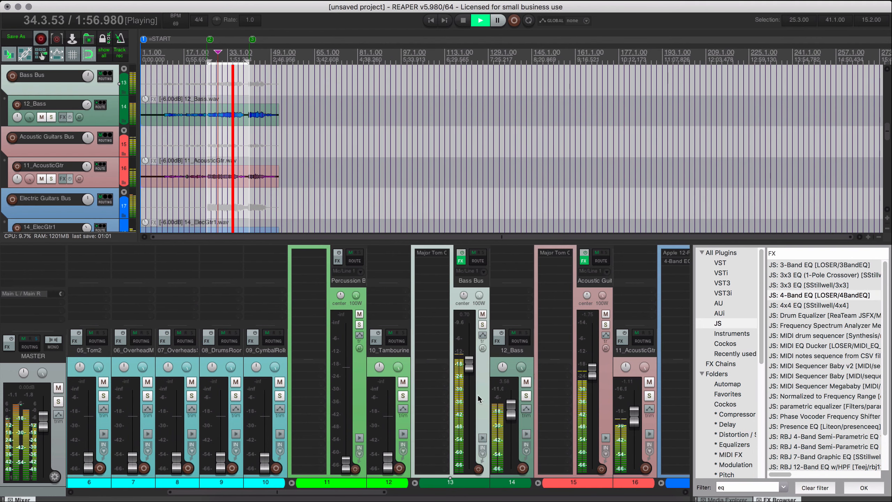
key("space")
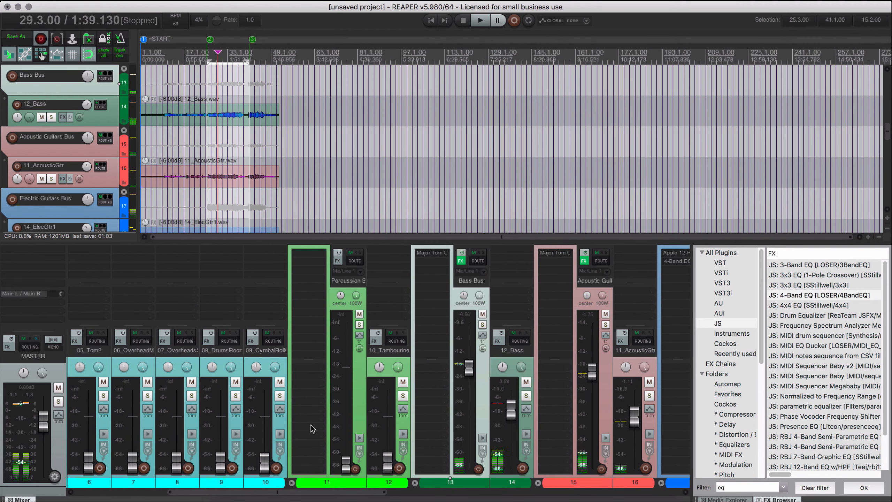
Reset the Drums Bus fader to 0 dB and select the bus.
scroll(197, 460, "left", 3)
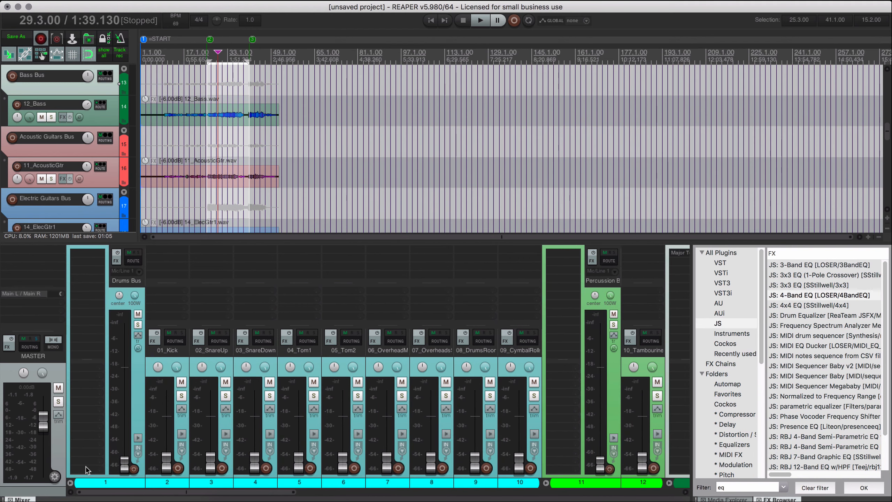
double_click(127, 467)
left_click(141, 400)
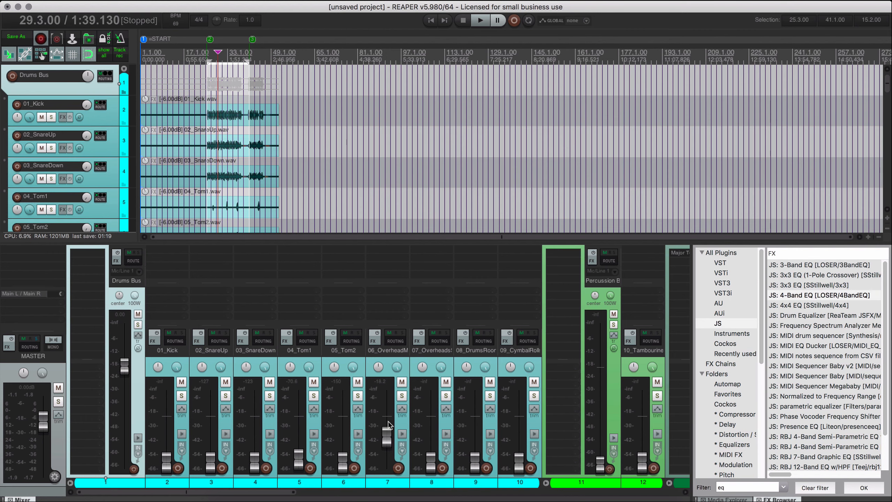
Select the 07_OverheadsStereo track and raise its fader while the song plays from 29.3.00.
left_click(396, 354)
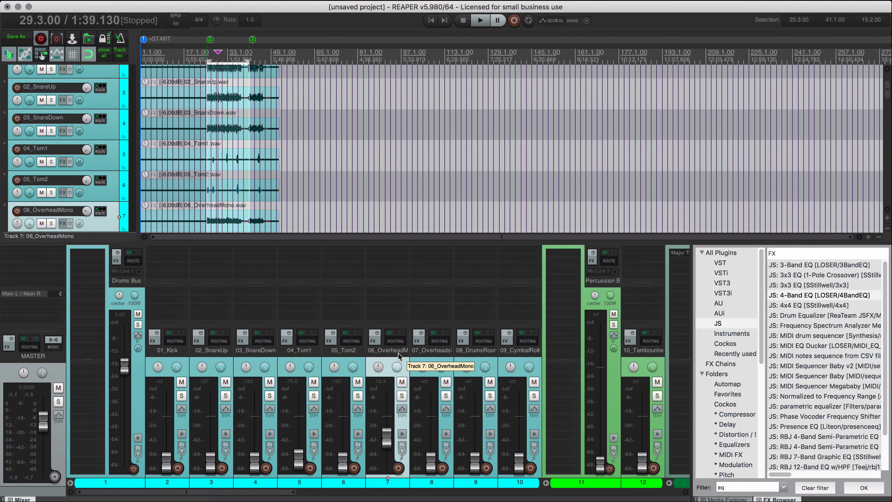
left_click(425, 355)
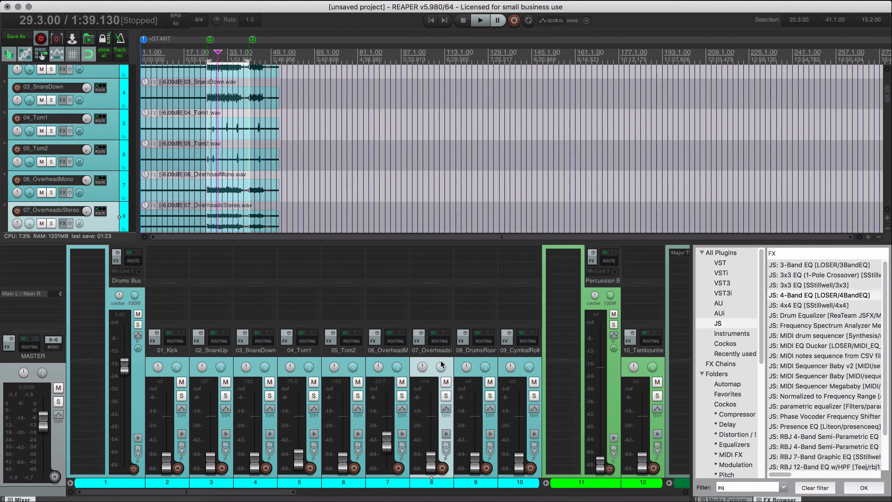
key("space")
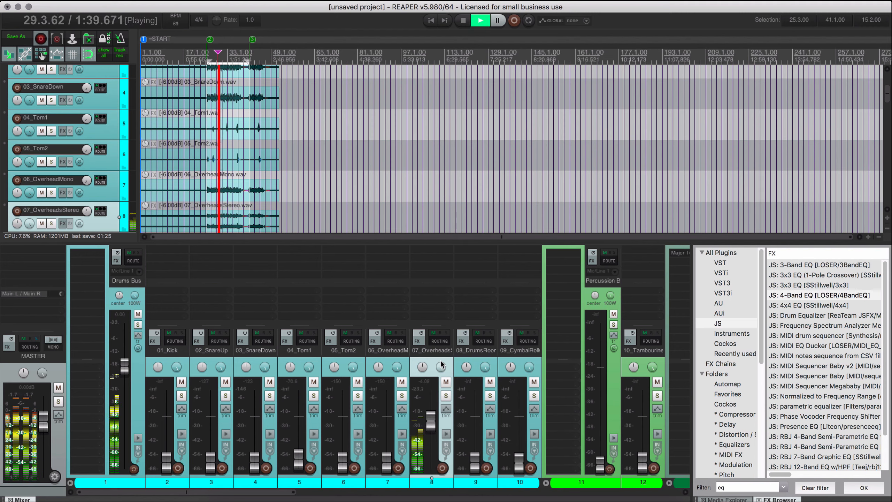
mouse_move(440, 368)
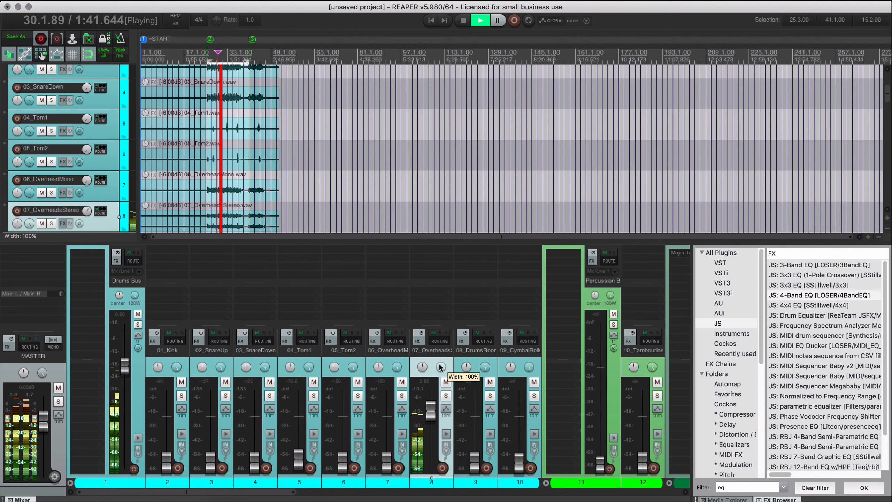
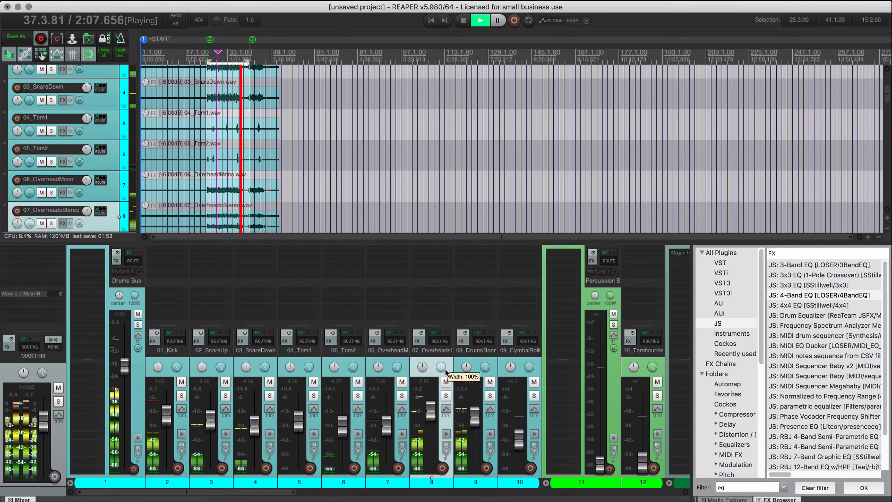
Select the 09_CymbalRolls track and raise its fader to about 3.5 dB.
left_click(519, 370)
scroll(249, 225, "down", 1)
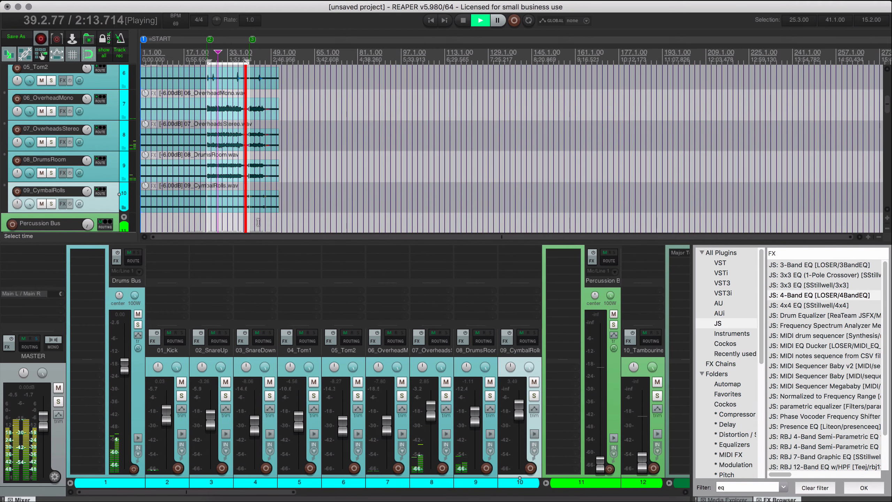
Raise the Percussion Bus fader to about 0.8 dB and the 10_Tambourine fader to about -7.7 dB.
left_click_drag(251, 493, 377, 496)
scroll(430, 419, "left", 5)
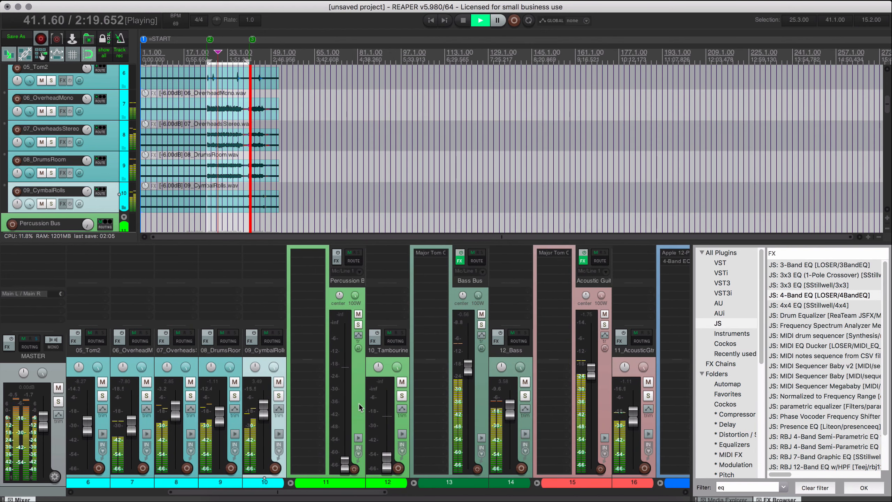
scroll(250, 139, "down", 1)
scroll(250, 139, "down", 3)
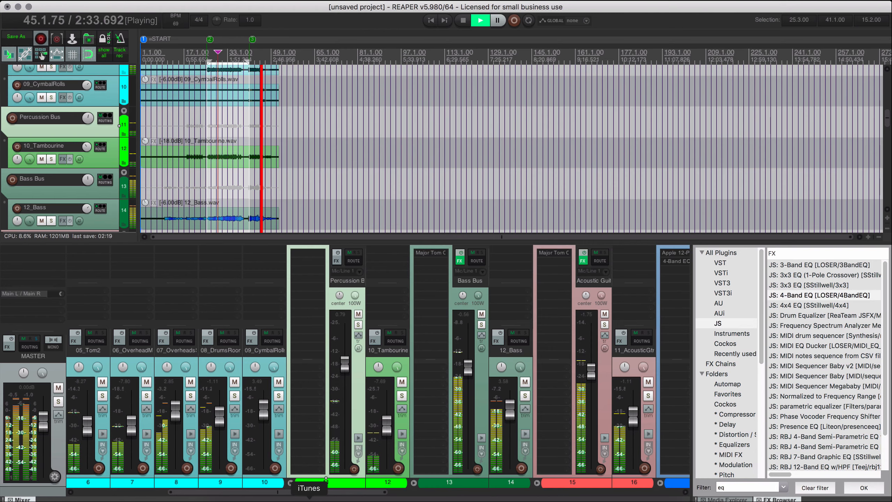
Solo 06_OverheadMono and 07_OverheadsStereo, replay from 29.3.00, and lower their faders to about -10 dB and 1.6 dB.
left_click(135, 492)
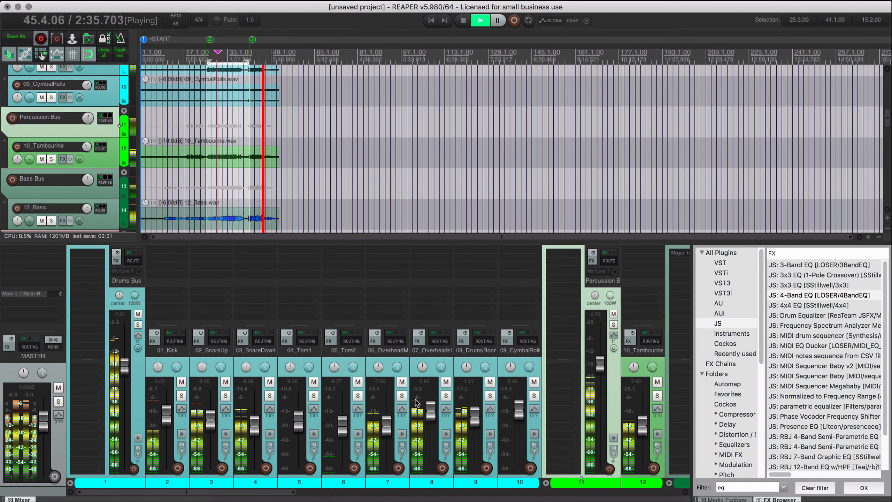
left_click(396, 386)
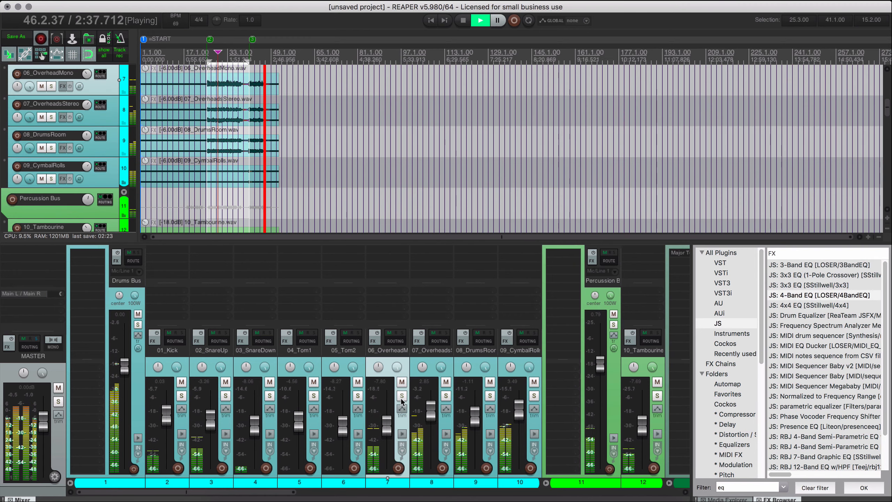
left_click(402, 397)
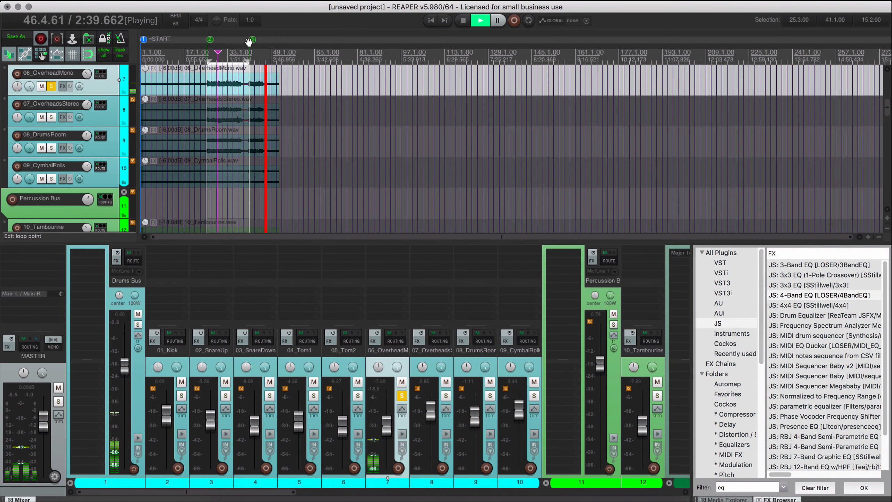
key("space")
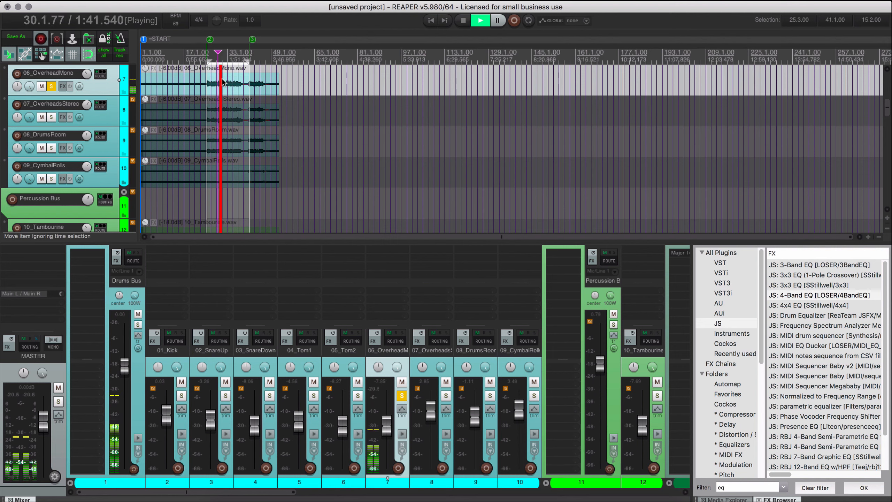
left_click(446, 396)
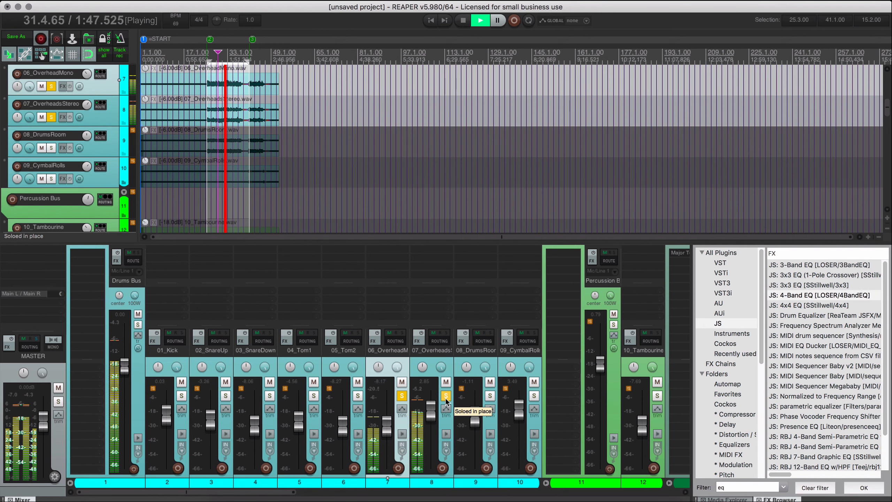
left_click(446, 398, "super")
Solo the Drums Bus, listen to the drum room and both overhead tracks together, and clear the three track solos.
left_click(138, 326)
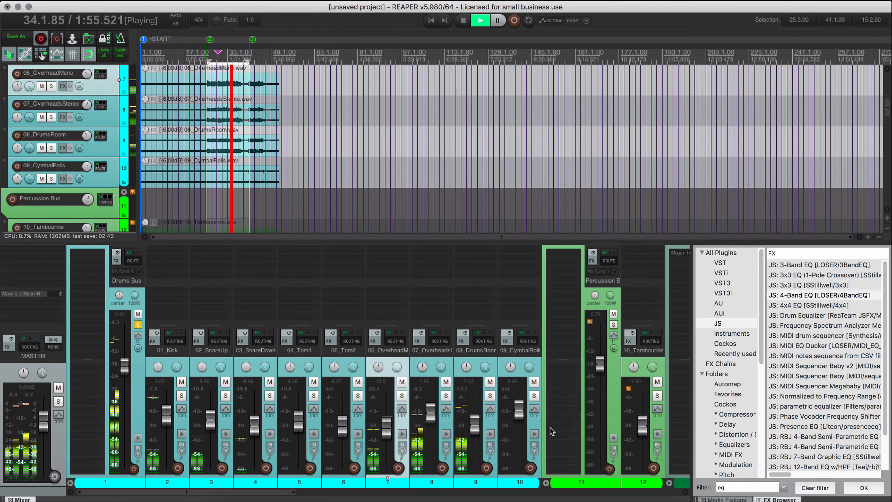
left_click(491, 396)
left_click(446, 396)
left_click(402, 396)
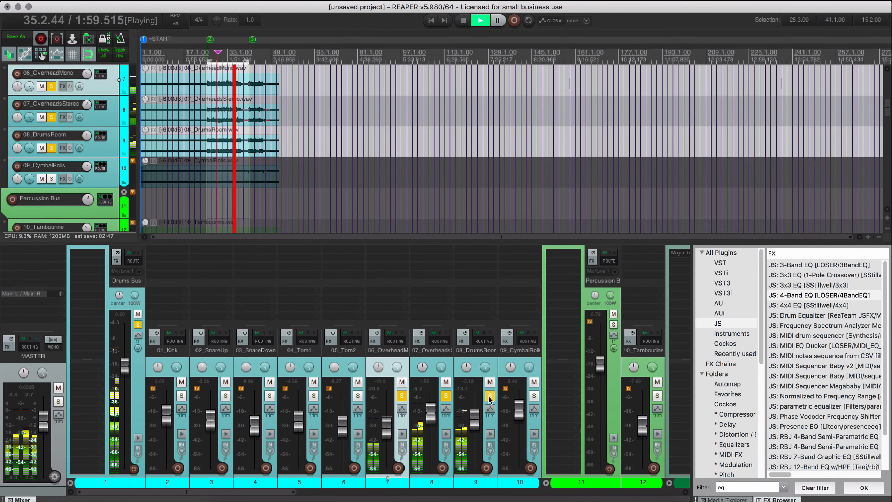
left_click(490, 396)
left_click(446, 397)
left_click(403, 397)
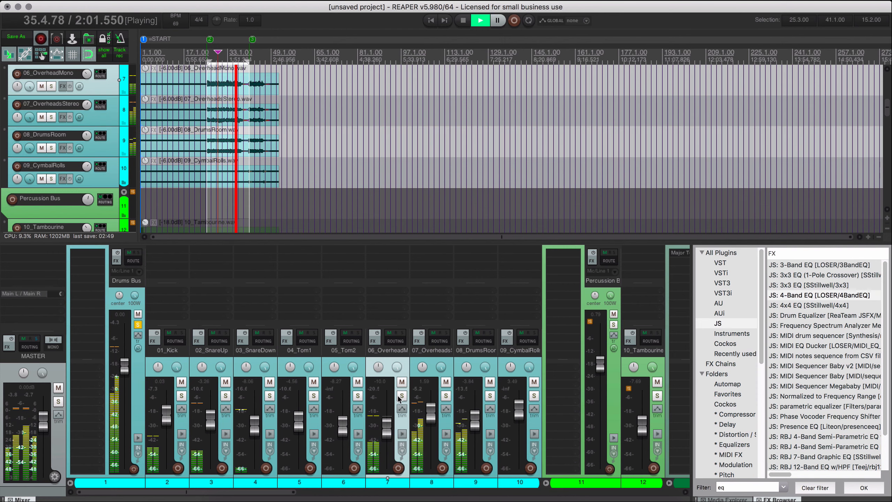
Solo 01_Kick and 08_DrumsRoom and play them together from 29.3.00.
key("space")
left_click(490, 396)
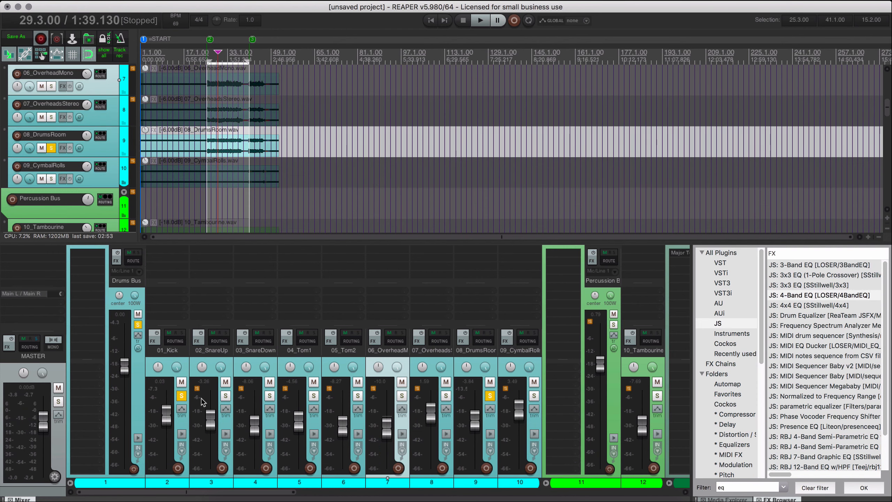
key("space")
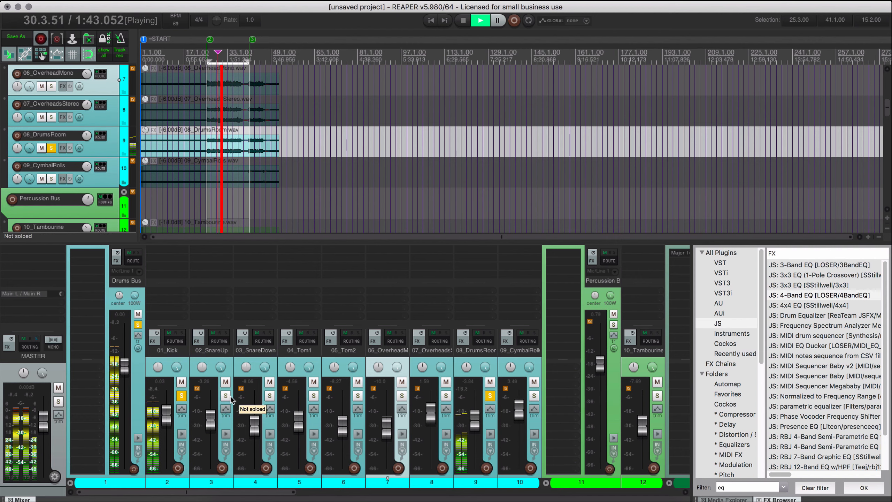
Slide the audio inside the 08_DrumsRoom item slightly earlier, aligning its hit near 32.1.00 with the overheads.
scroll(246, 119, "up", 10)
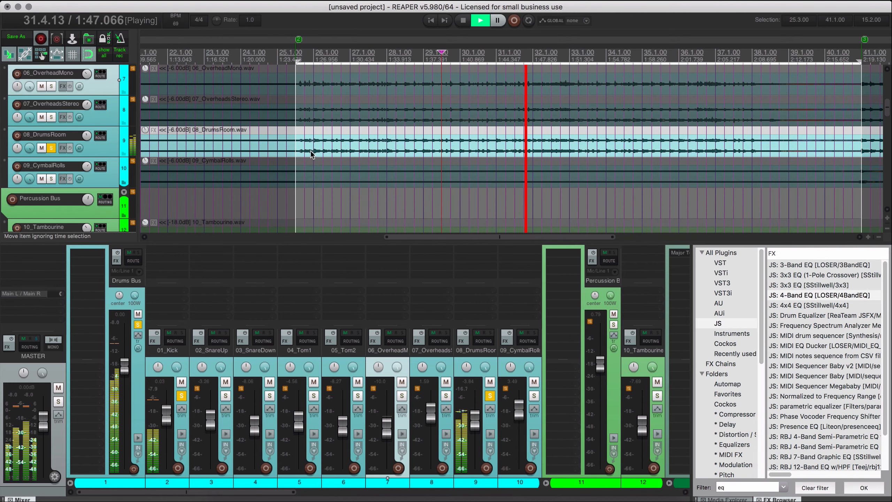
key("space")
left_click(540, 158)
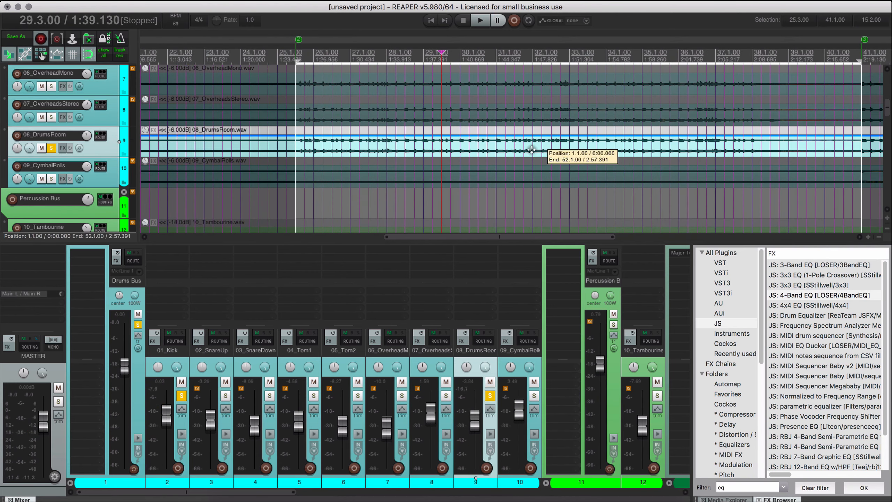
scroll(541, 163, "up", 8)
scroll(541, 160, "up", 4)
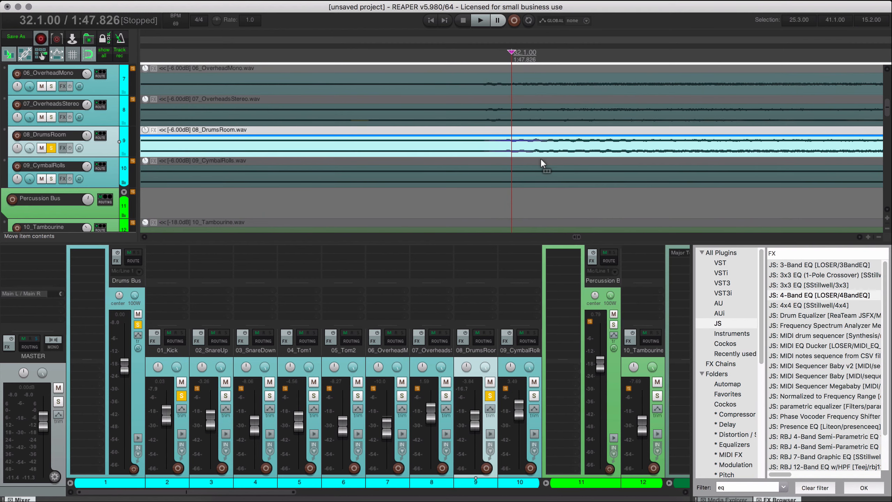
scroll(541, 157, "up", 6, "ctrl")
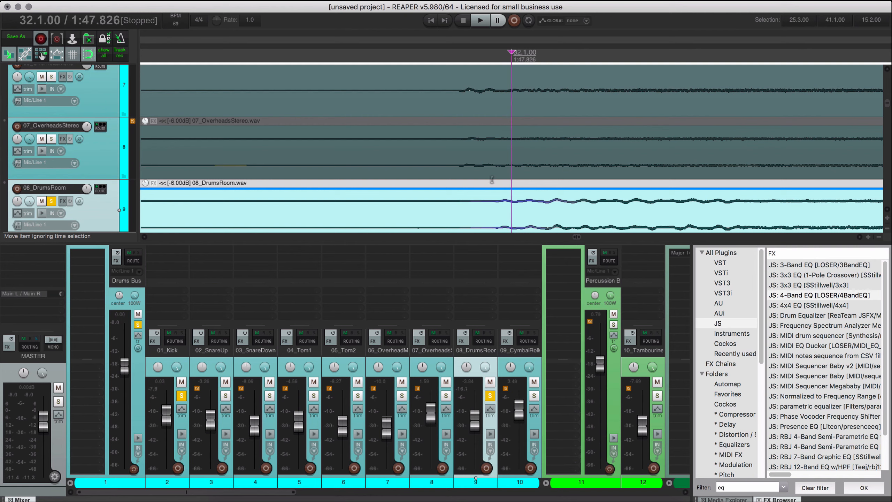
left_click_drag(489, 203, 513, 209)
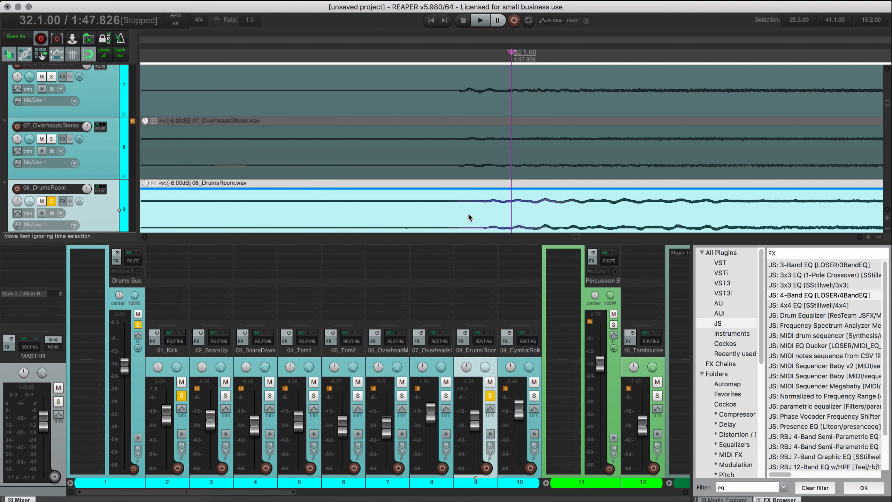
Play the kick and room from 32.1.00 while comparing the 08_DrumsRoom phase, and clear both solos after stopping.
key("space")
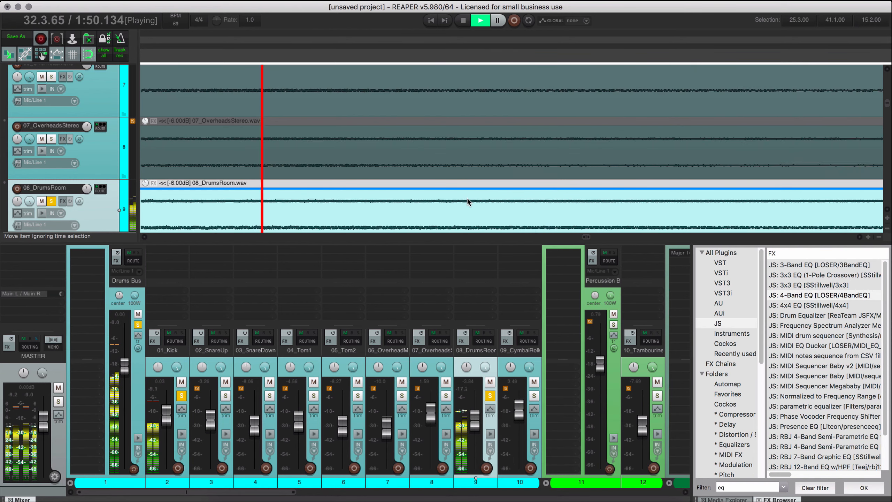
scroll(467, 198, "down", 2)
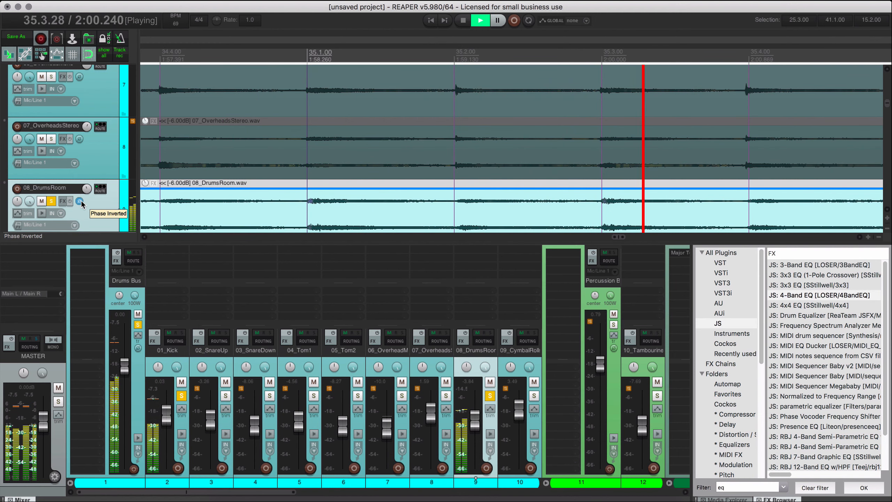
key("space")
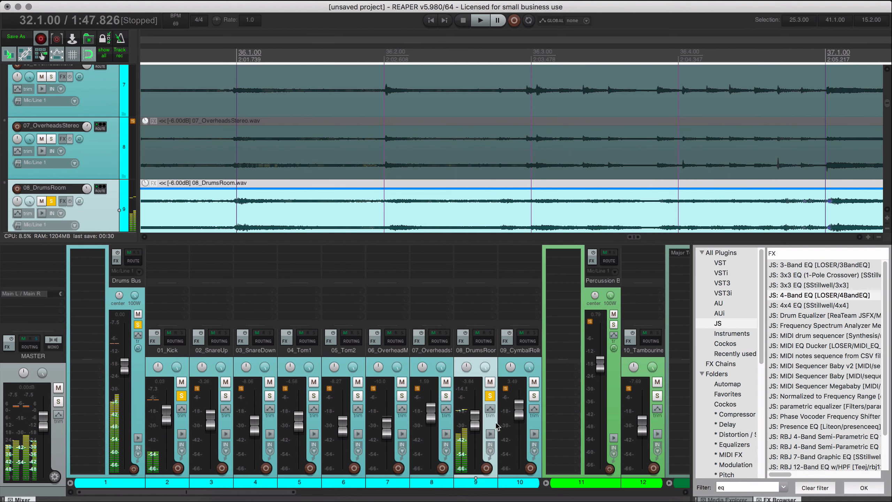
left_click(491, 396)
left_click(182, 396)
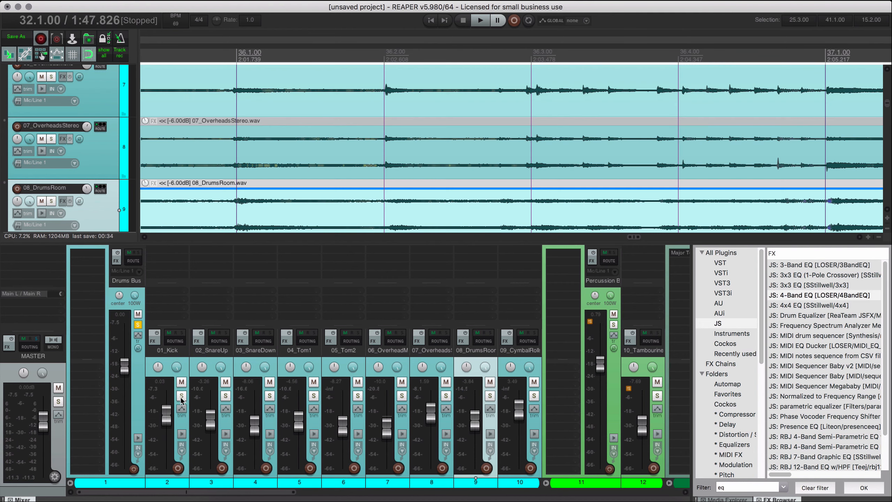
Solo 01_Kick, 02_SnareUp and 03_SnareDown, play from 32.1.00, and invert the phase of 03_SnareDown.
left_click_drag(181, 396, 270, 396)
key("space")
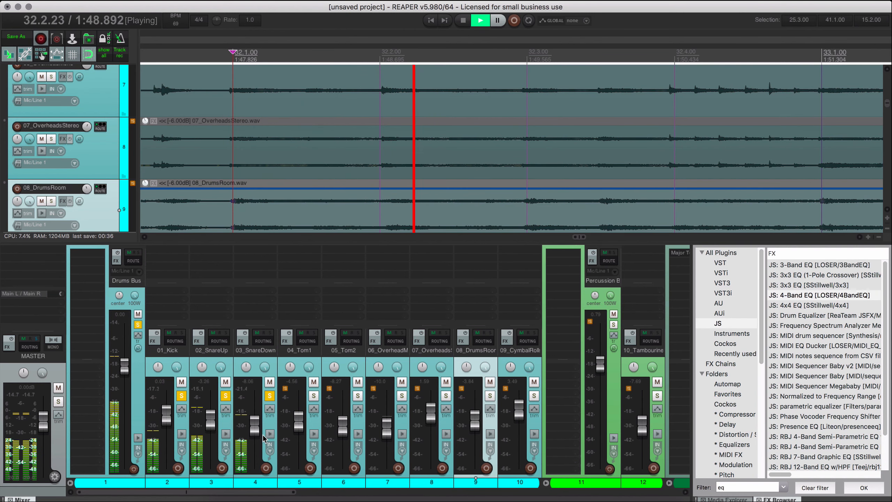
left_click(256, 376)
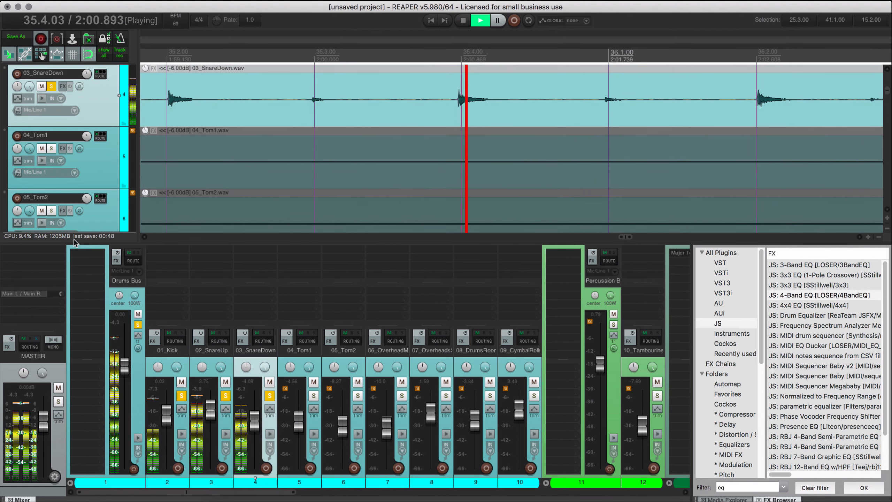
left_click(80, 88)
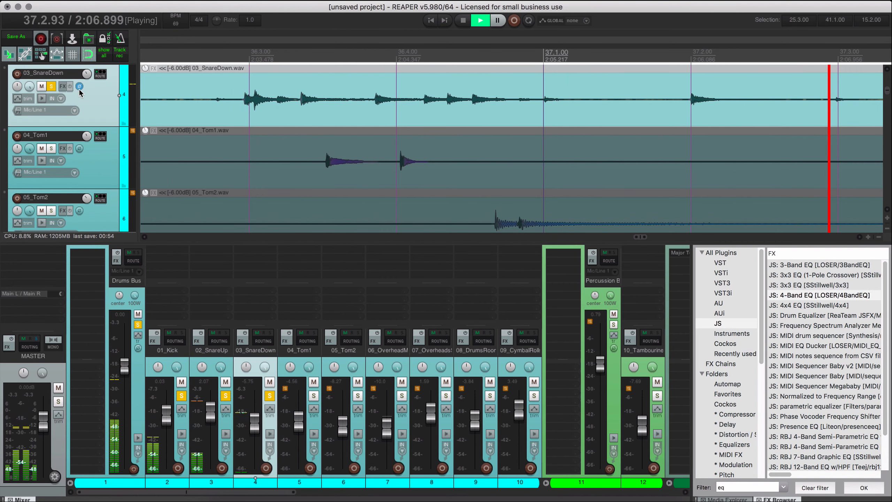
left_click(79, 91)
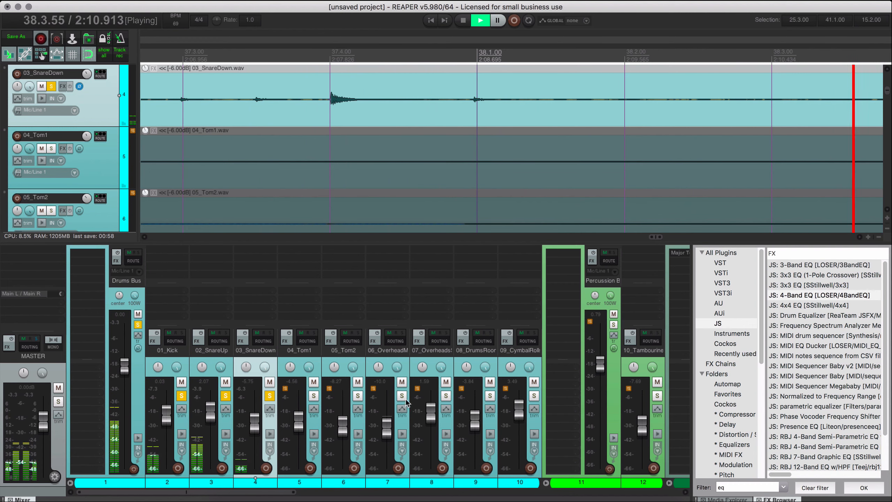
Add 07_OverheadsStereo to the soloed tracks, compare its inverted and normal phase, and clear all solos.
left_click(446, 396)
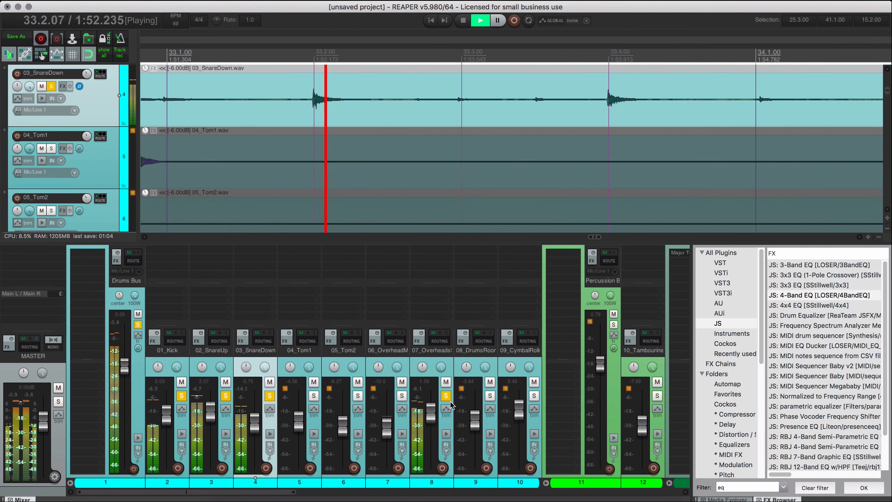
left_click(442, 362)
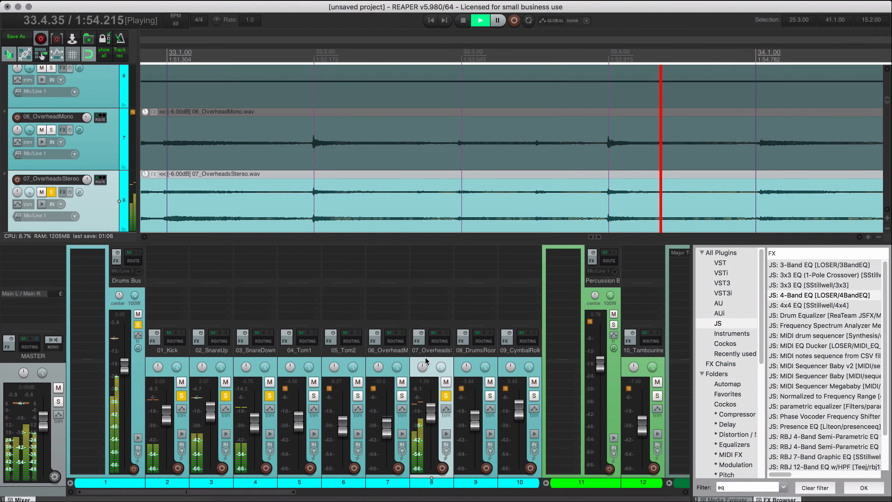
left_click(81, 195)
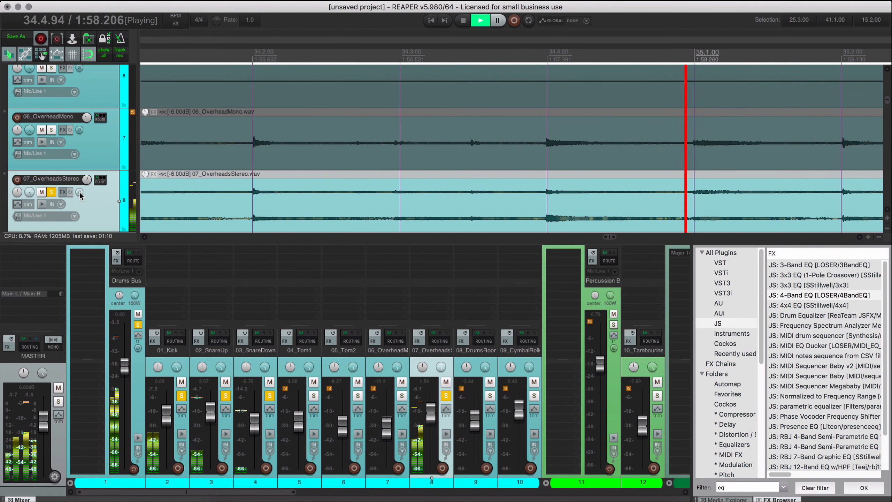
left_click(80, 192)
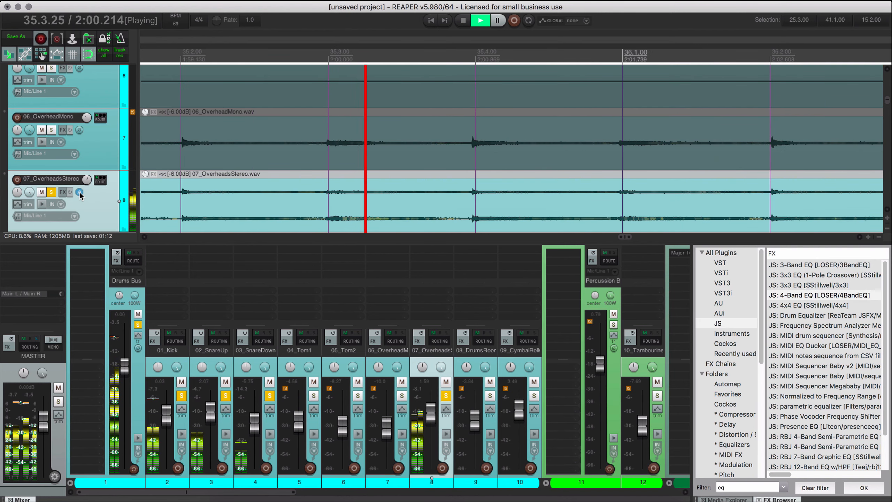
left_click(80, 193)
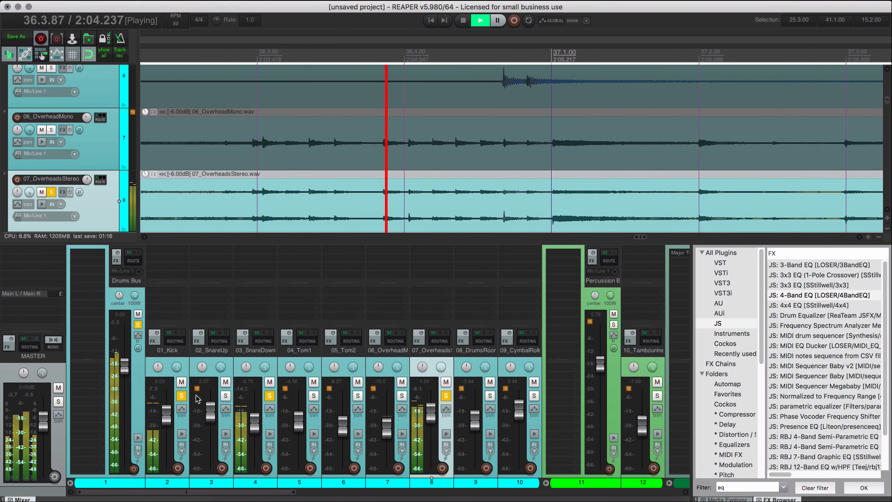
left_click(182, 396, "super")
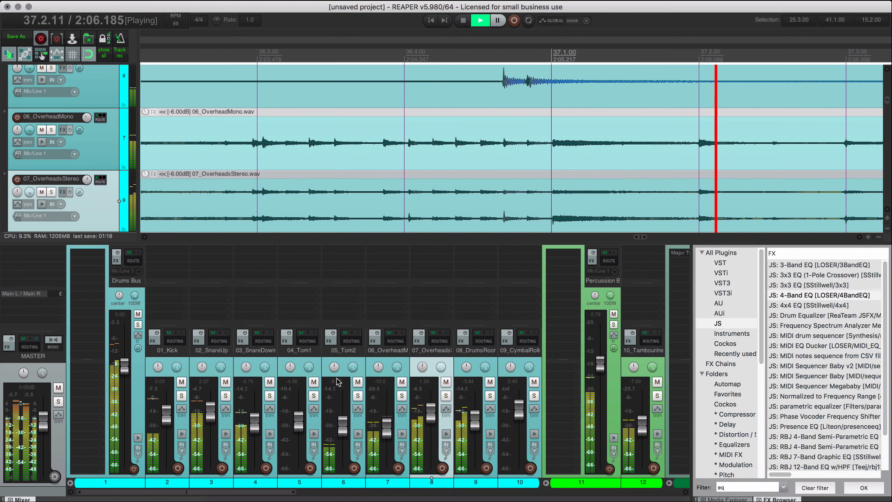
Pan 04_Tom1 and 05_Tom2 off centre and raise the 05_Tom2 fader slightly.
left_click_drag(291, 368, 334, 353)
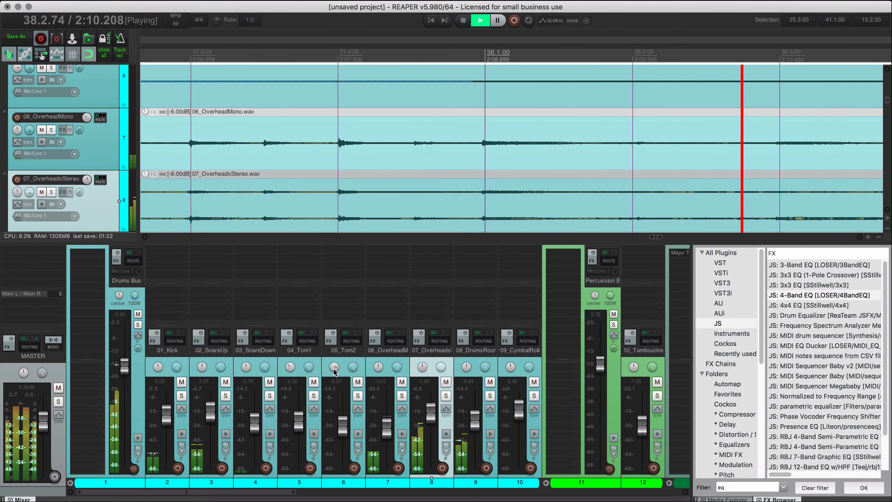
left_click(349, 364)
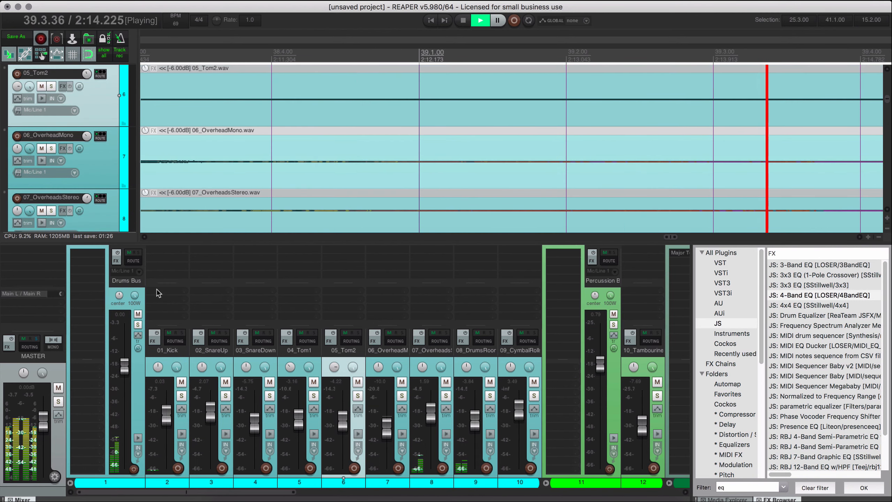
Select the Drums Bus and stop playback.
left_click(132, 296)
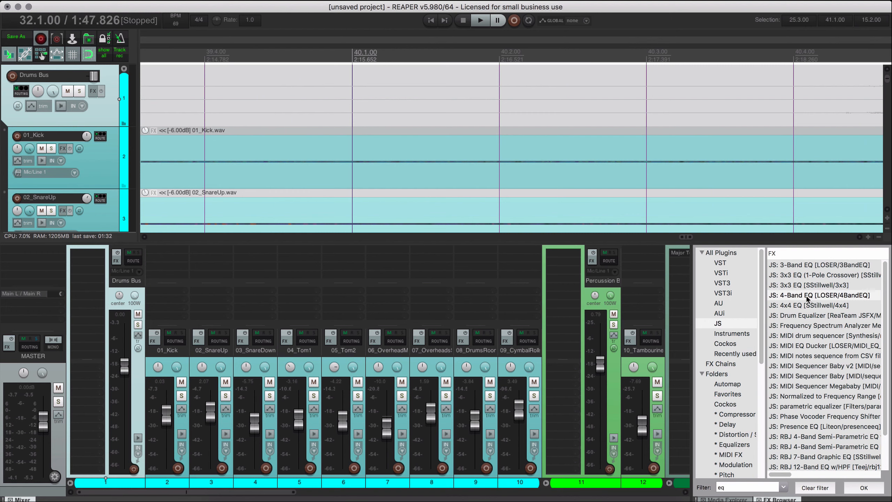
Add JS: 4-Band EQ to the Drums Bus with Low 3.0, High Mid 7.0 at 7847 Hz and Output 3.0 dB, comparing it bypassed during playback.
left_click_drag(806, 296, 325, 248)
left_click_drag(91, 261, 90, 262)
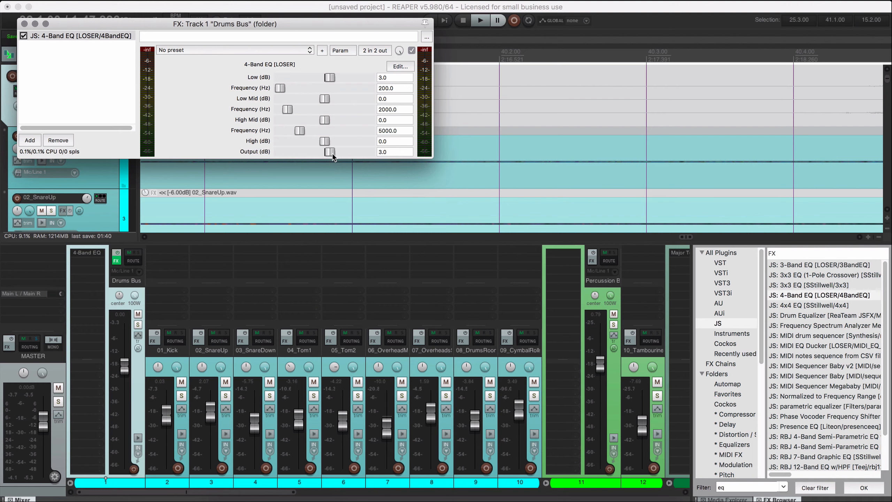
key("space")
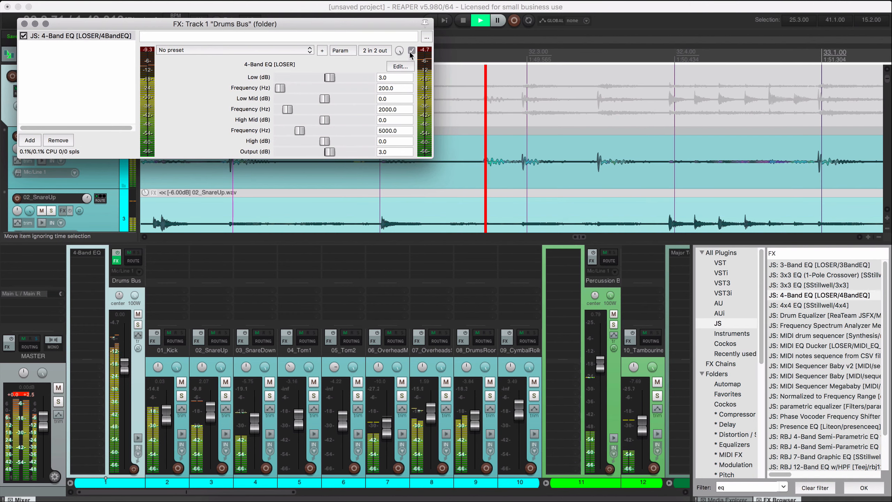
left_click(411, 51)
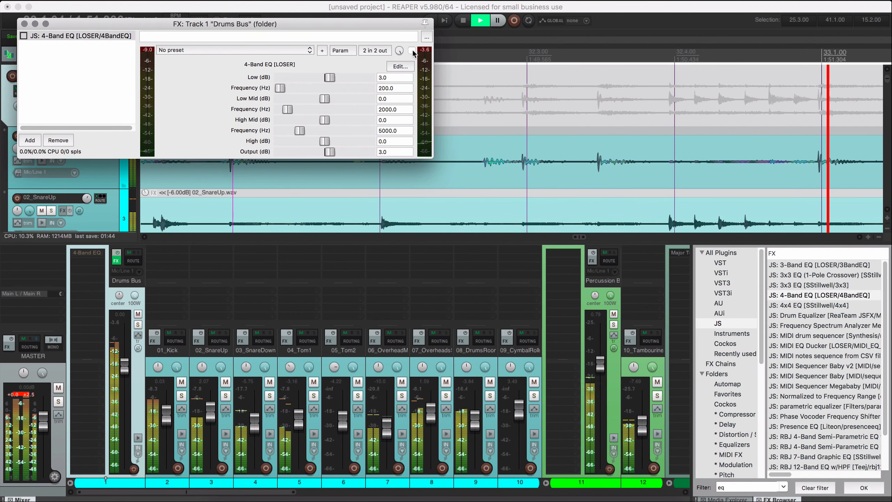
left_click(412, 51)
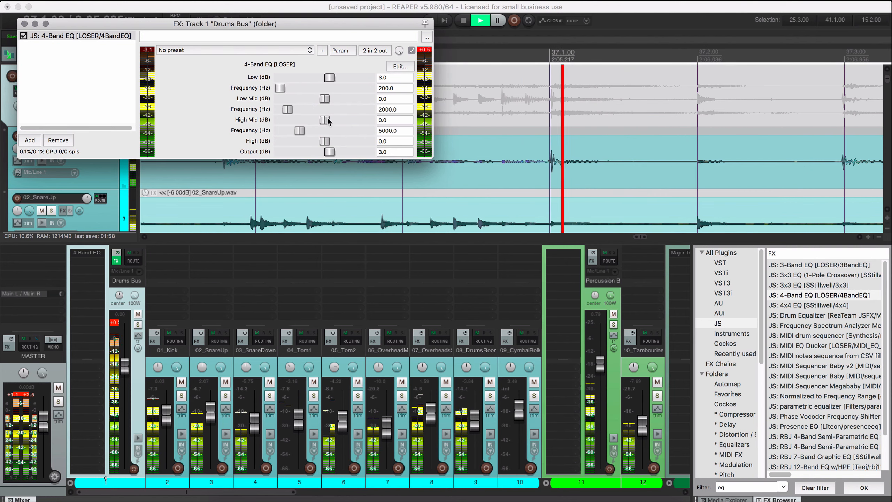
left_click_drag(328, 120, 309, 131)
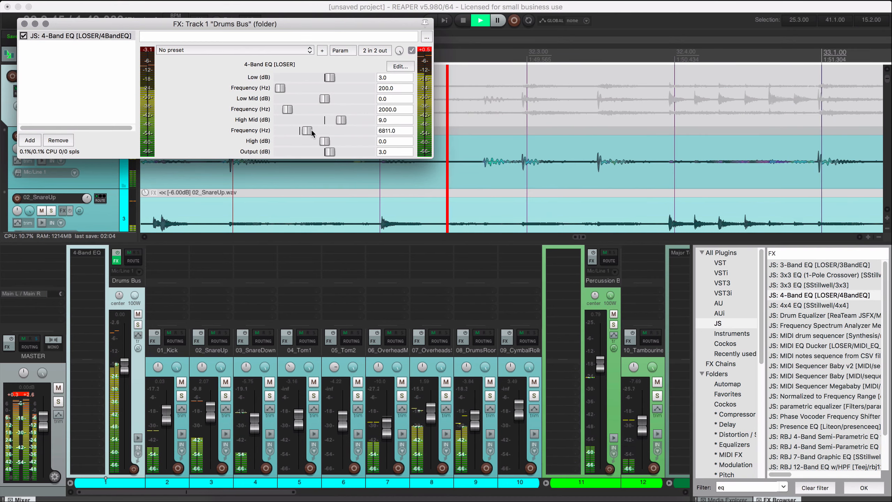
left_click_drag(312, 132, 337, 123)
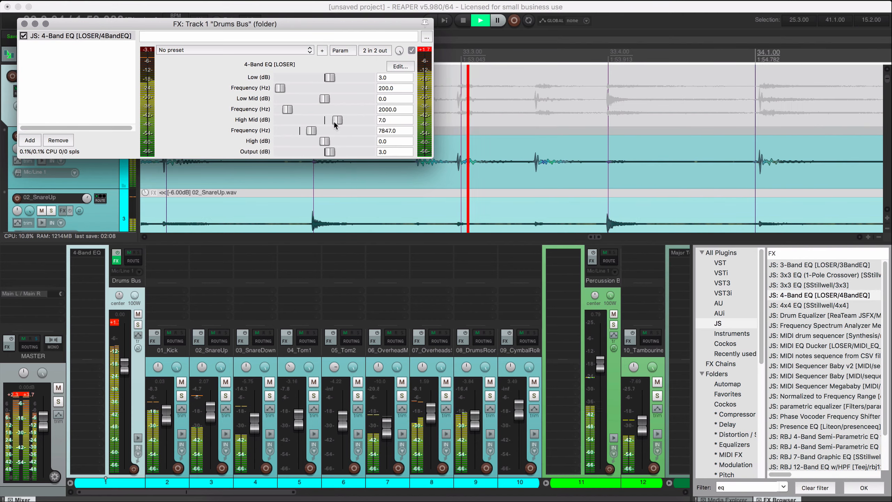
Lower the faders of 01_Kick through 09_CymbalRolls together by about 2 dB, stop playback, and close the Drums Bus FX window.
left_click(171, 363)
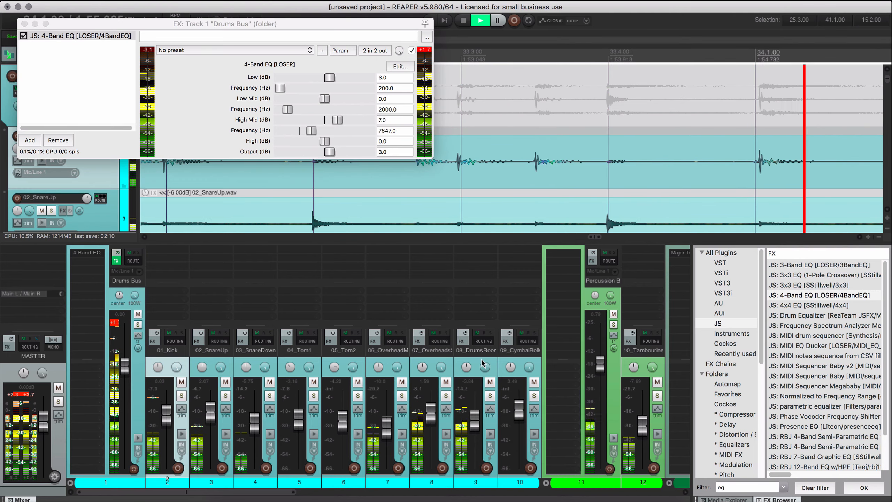
left_click(510, 361, "shift")
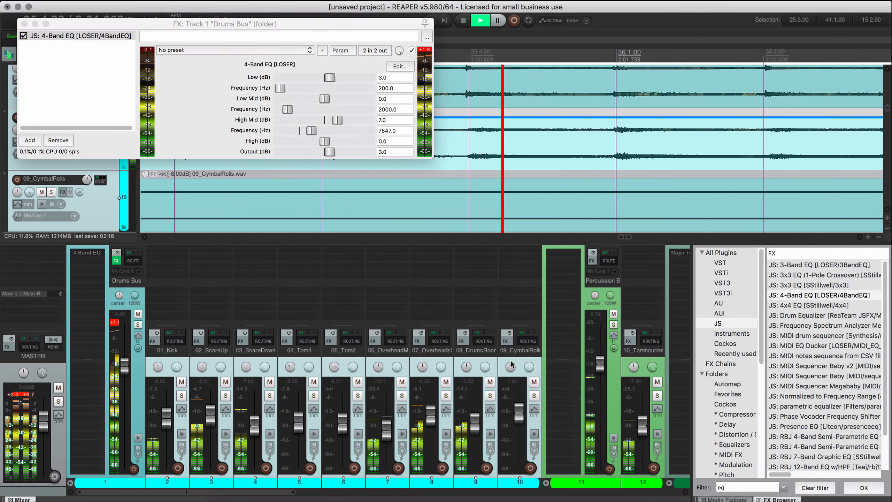
key("space")
left_click(25, 23)
Filter the JS plugins by "lim" and add the hard limiter ahead of the 4-Band EQ on the Drums Bus.
left_click(814, 387)
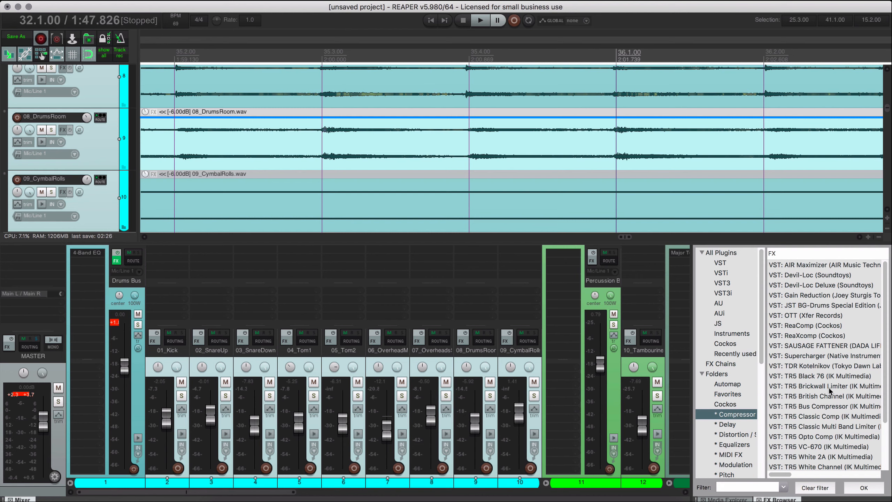
scroll(830, 390, "down", 3)
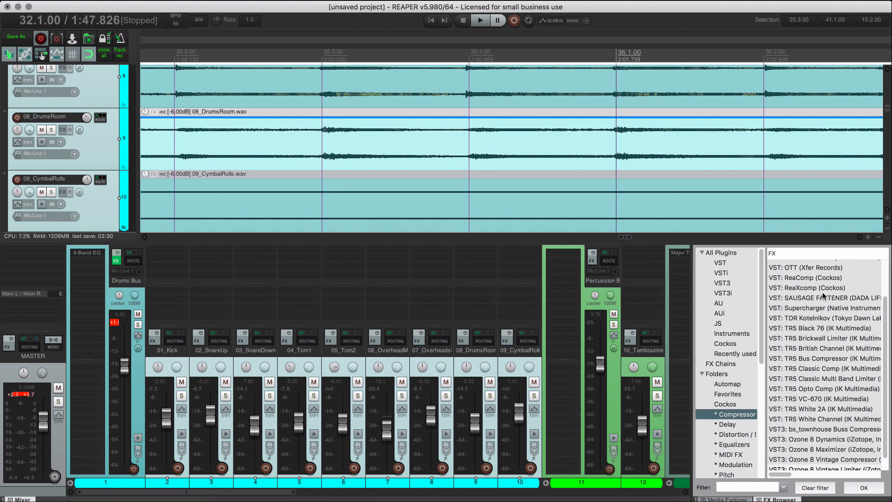
left_click(718, 323)
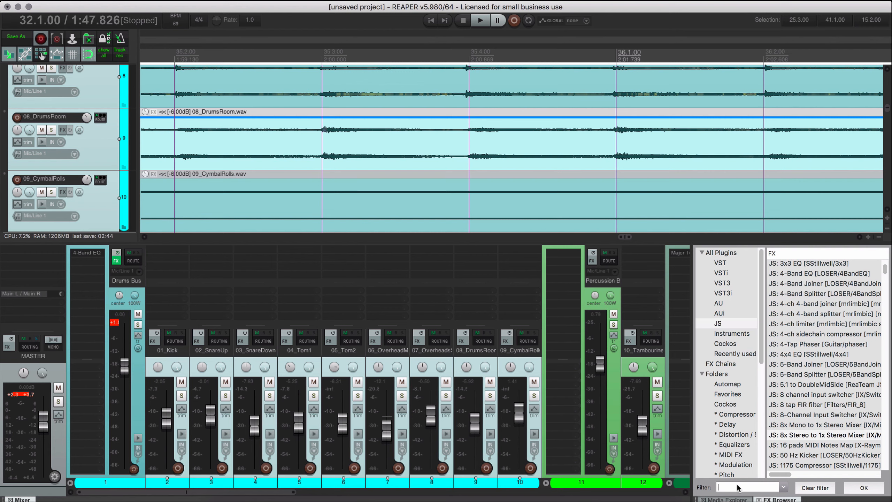
left_click(738, 488)
type("lim")
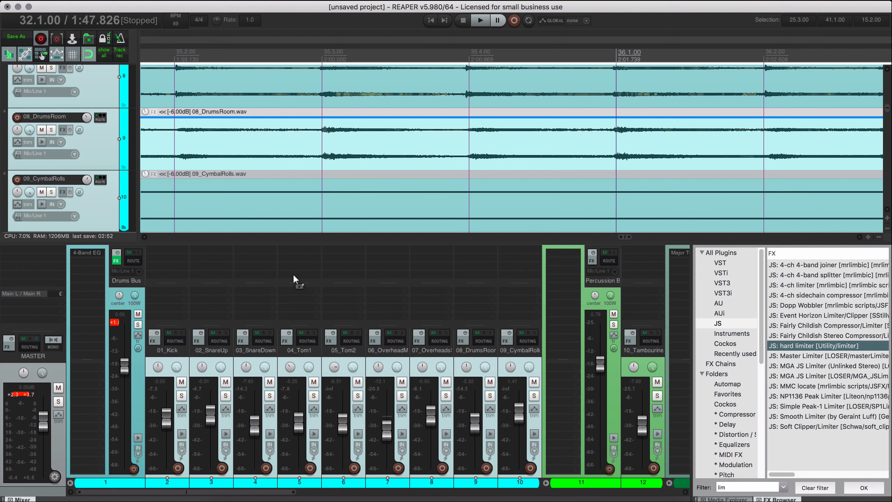
left_click_drag(96, 260, 90, 259)
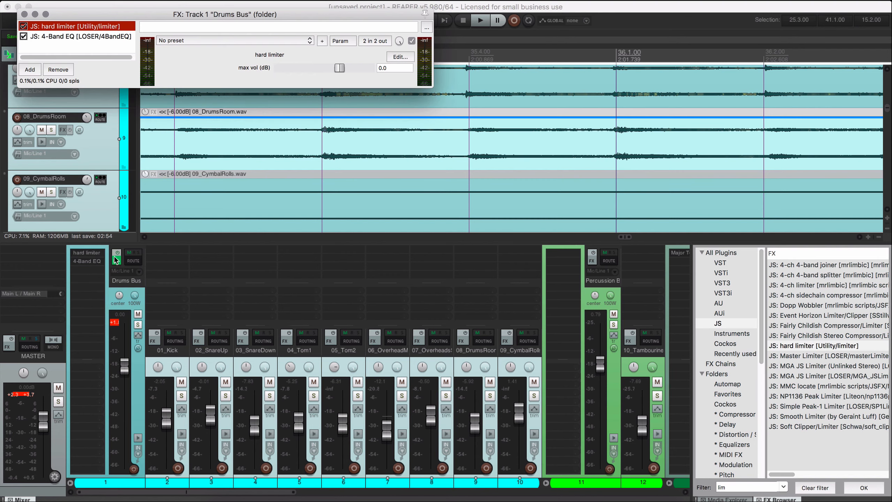
Play the mix from 32.1.00 and slightly raise the faders of 01_Kick through 09_CymbalRolls together.
key("space")
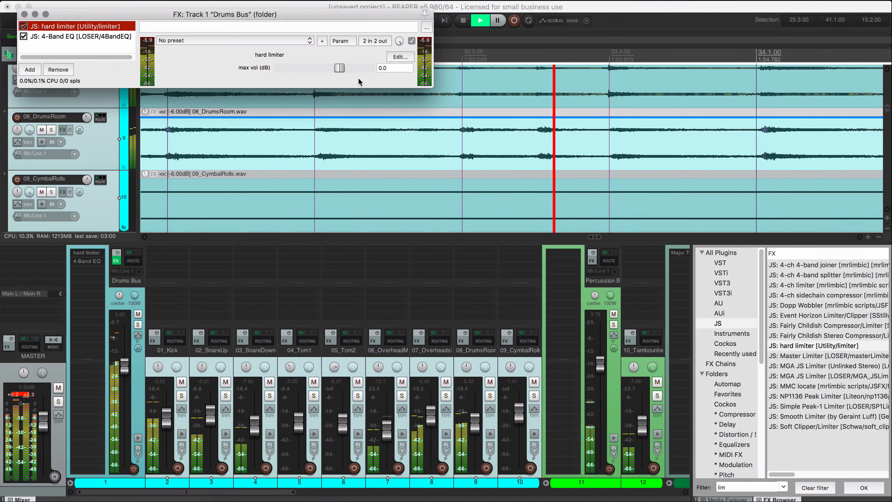
left_click(171, 365)
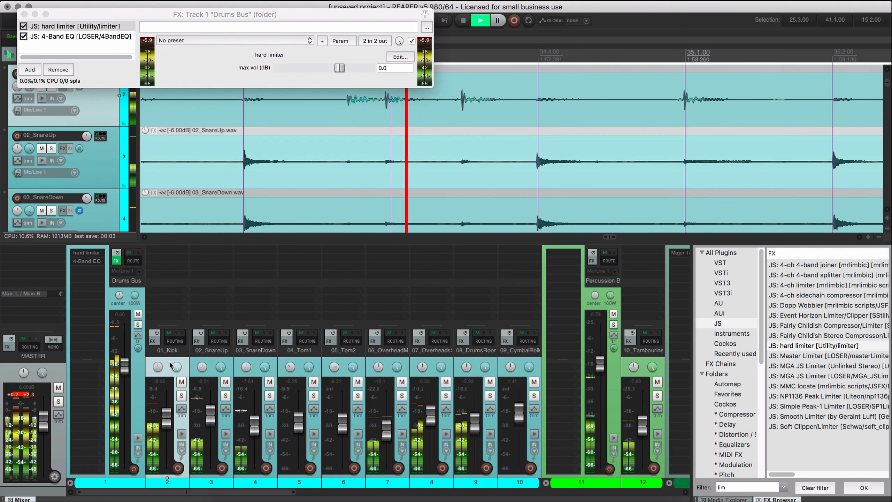
left_click(521, 366, "shift")
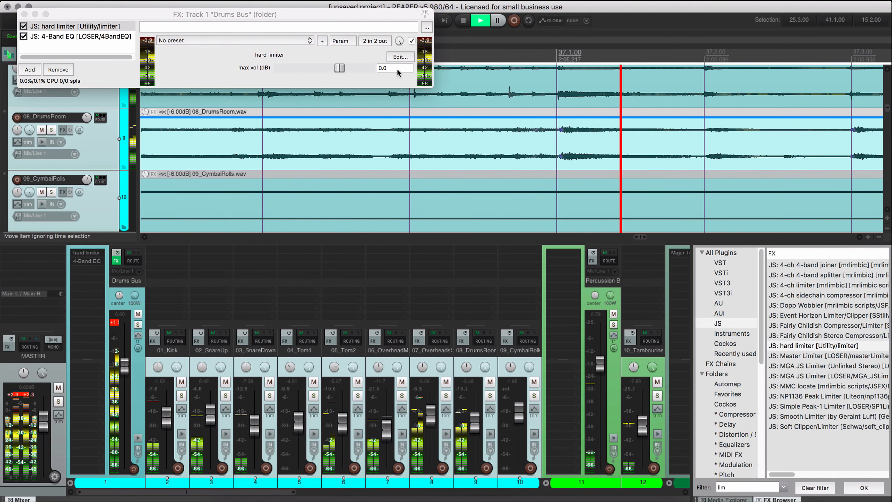
Set the Drums Bus hard limiter's max vol to -3 dB.
left_click(302, 61)
type("-3.")
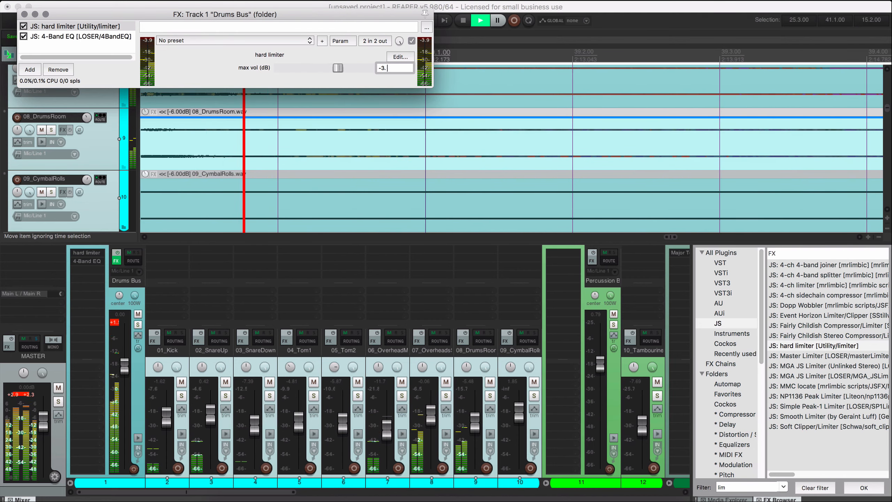
key("Return")
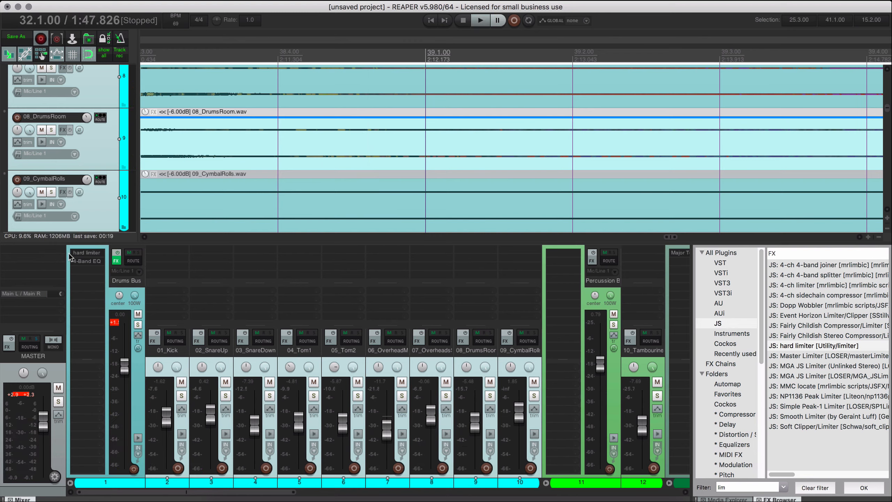
Reopen the Drums Bus hard limiter, set its max vol to -6 dB, and raise the selected drum track faders together.
left_click(91, 254)
left_click_drag(209, 432, 332, 222)
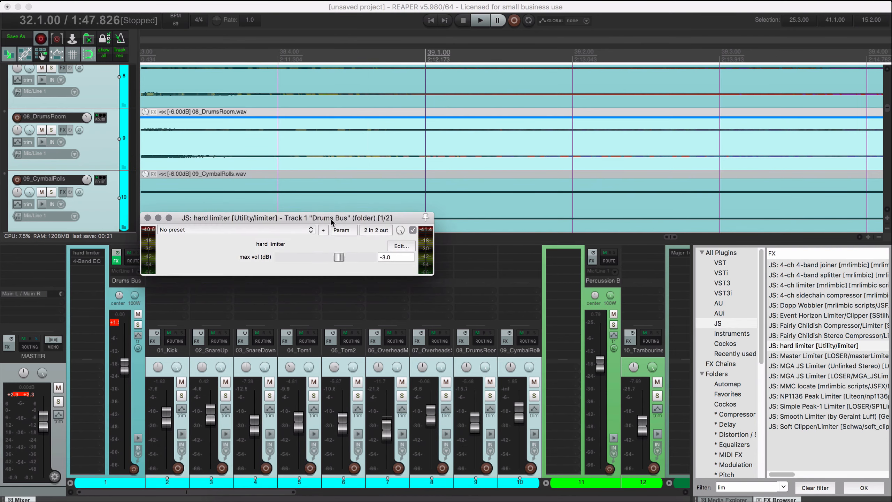
key("space")
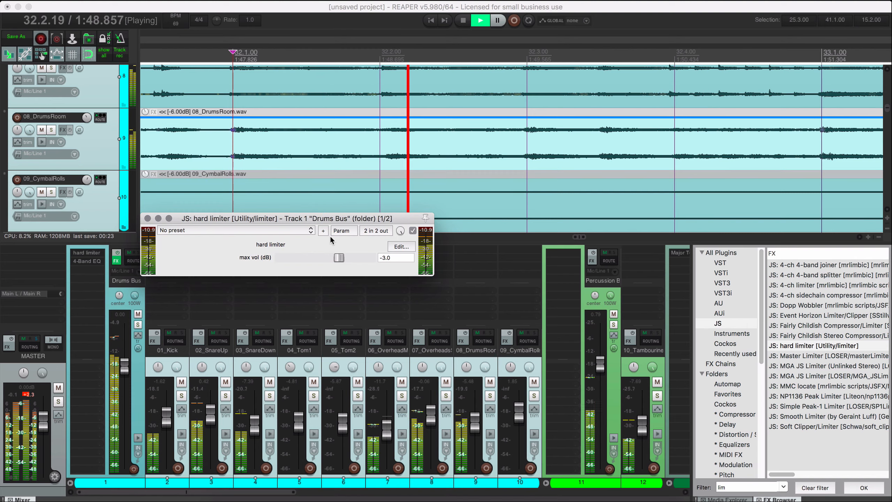
left_click_drag(390, 258, 362, 264)
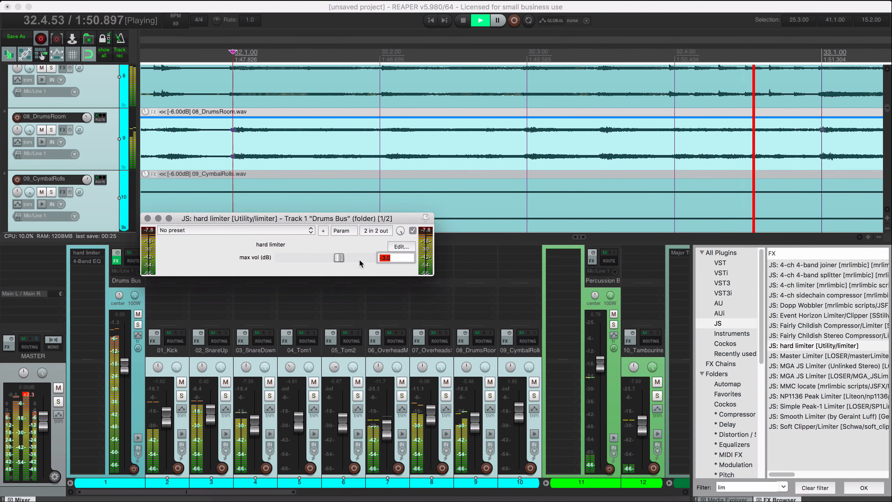
type("-6")
key("Return")
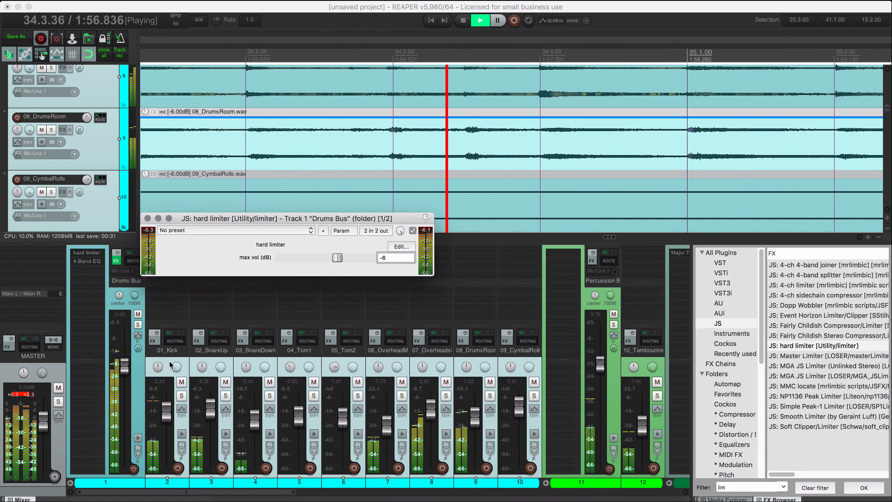
Solo the Drums Bus and play from 32.1.00 to check its level through the hard limiter.
left_click(138, 325)
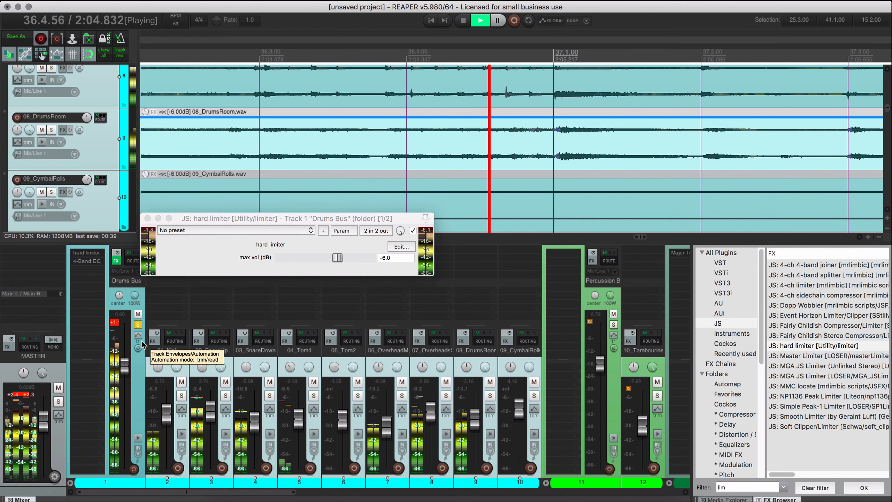
key("space")
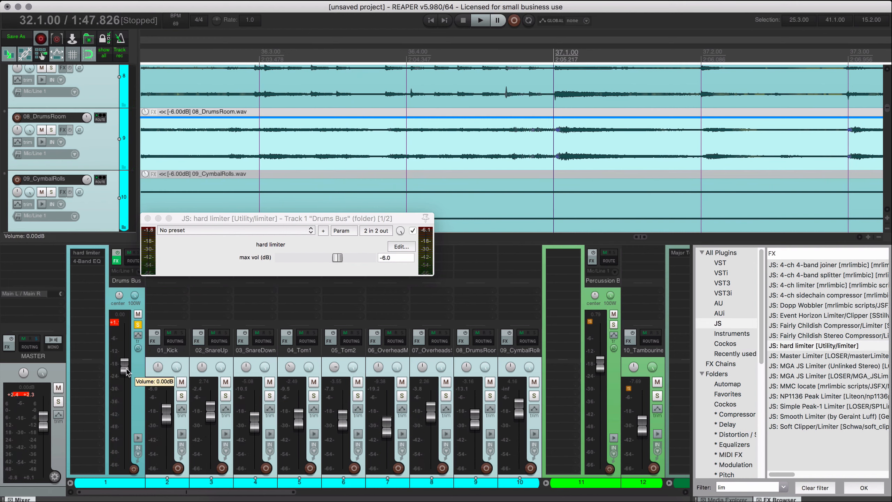
key("space")
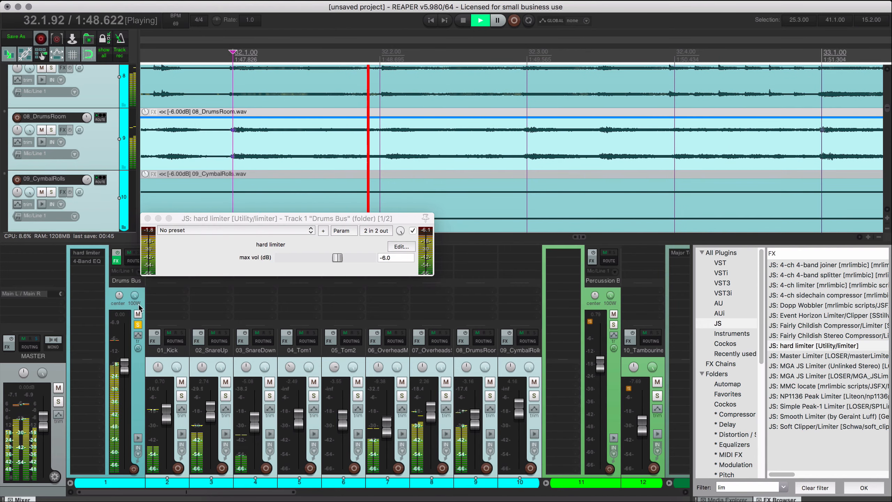
Move the hard limiter after the 4-Band EQ on the Drums Bus, recheck its meters in playback, and clear the solo.
key("space")
key("space")
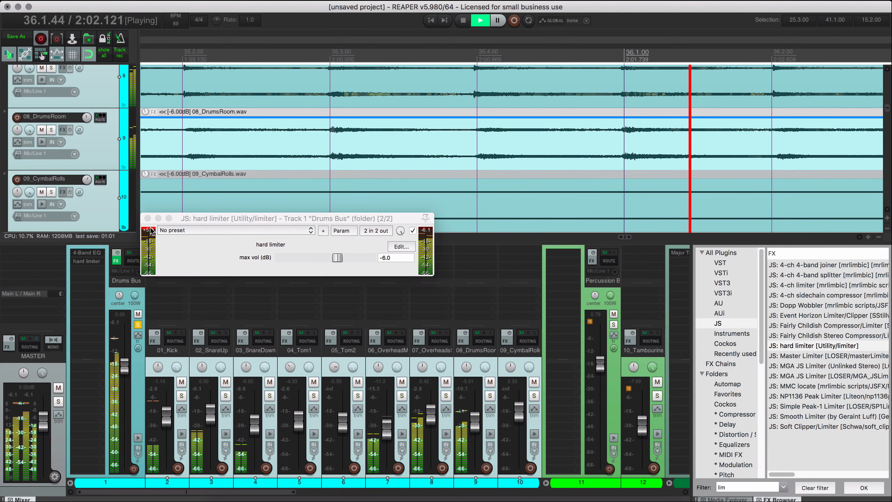
left_click(148, 251)
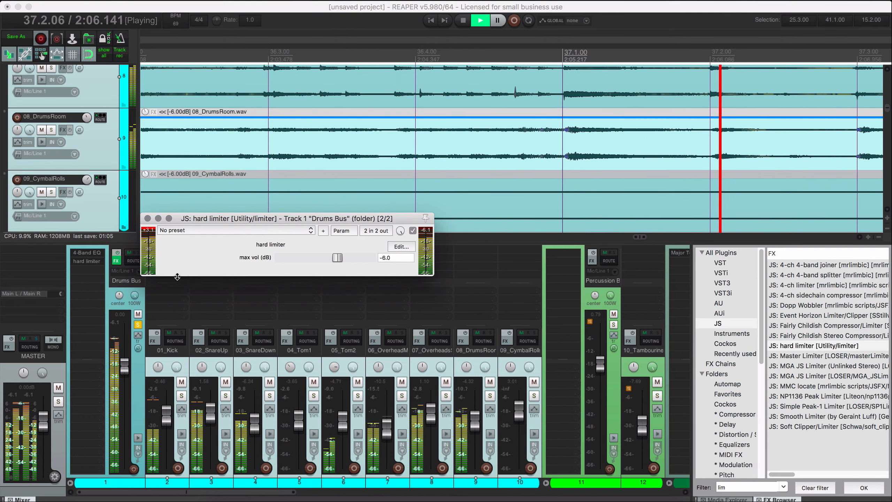
key("space")
left_click(138, 325)
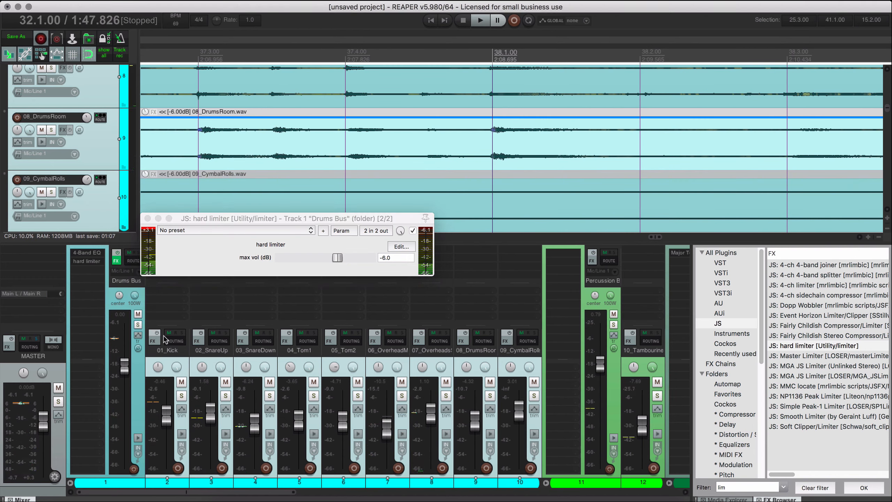
left_click(145, 219)
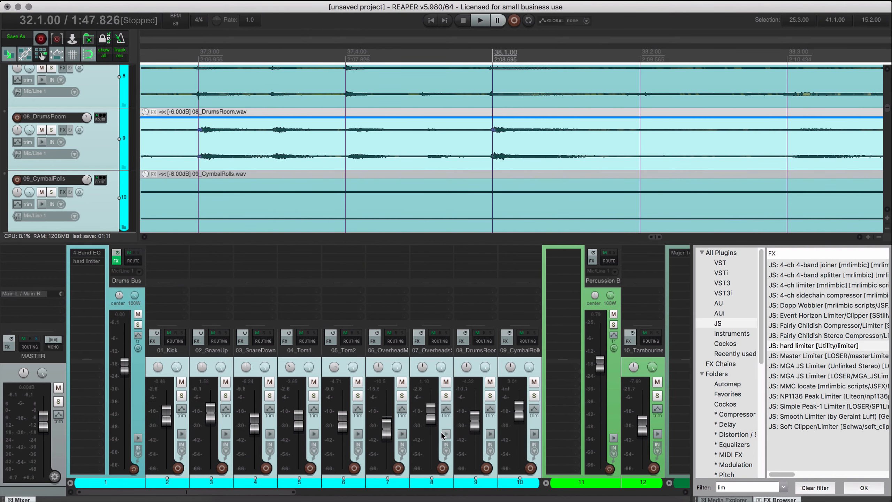
Solo 07_OverheadsStereo and play it from 32.1.00.
key("space")
key("space")
left_click(447, 398)
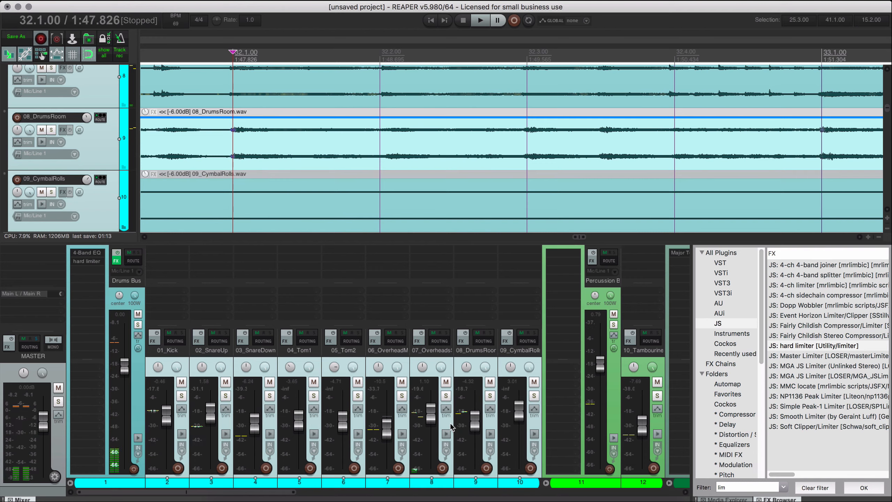
left_click(450, 423)
left_click(447, 397)
key("space")
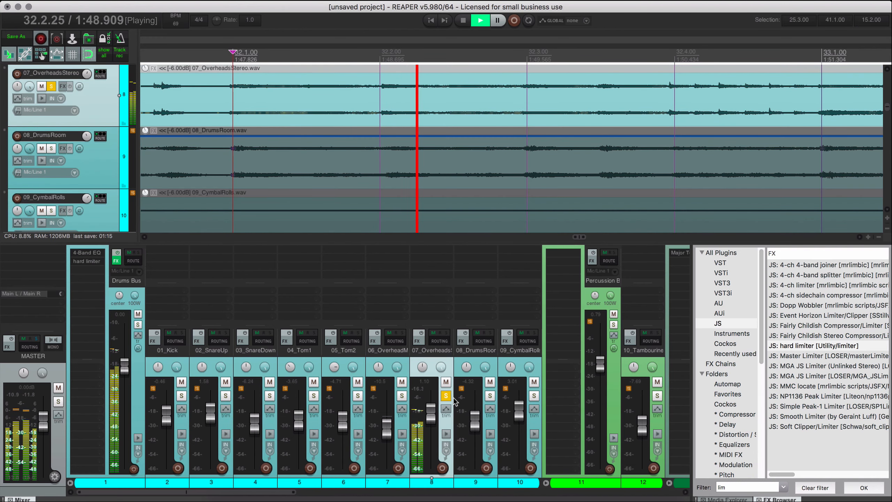
Copy the 4-Band EQ from the Drums Bus to 07_OverheadsStereo and set the copy's Low and Output to 0.0 dB.
left_click(725, 324)
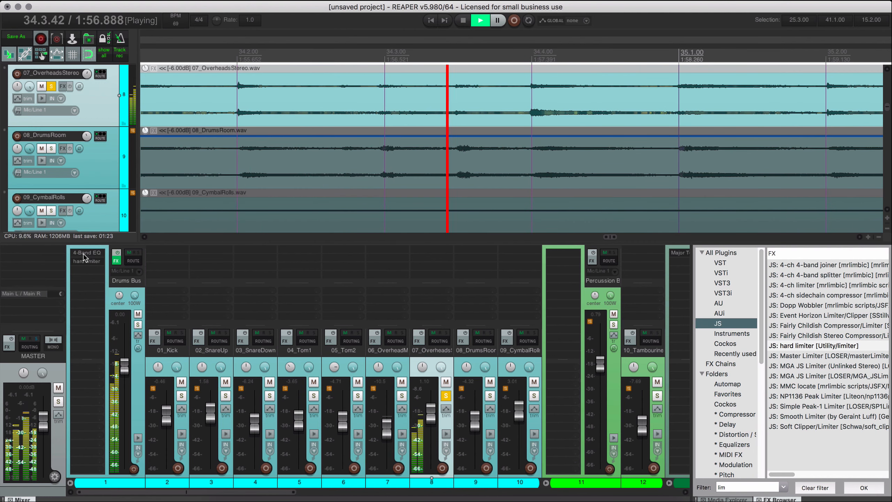
left_click_drag(84, 258, 432, 257)
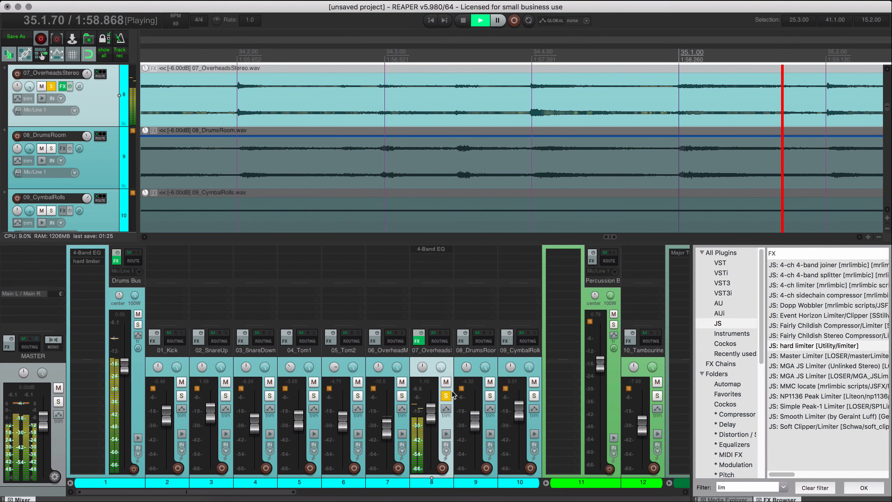
key("space")
left_click(436, 250)
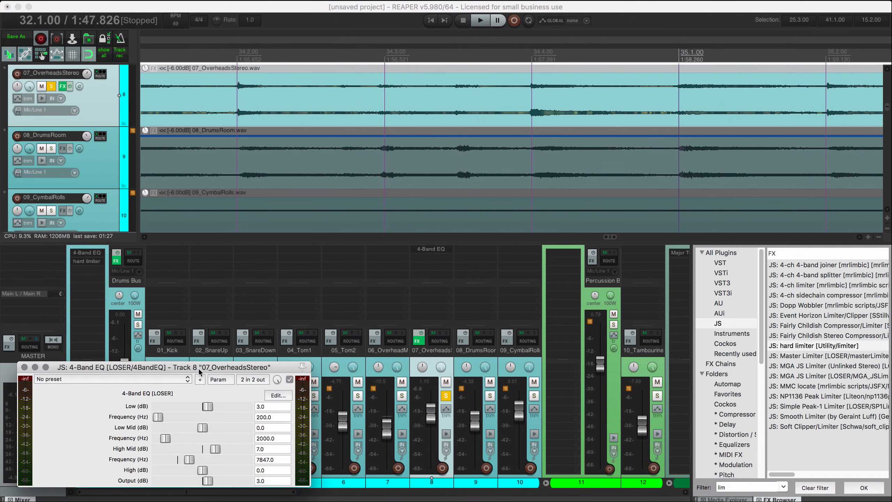
left_click_drag(198, 368, 286, 129)
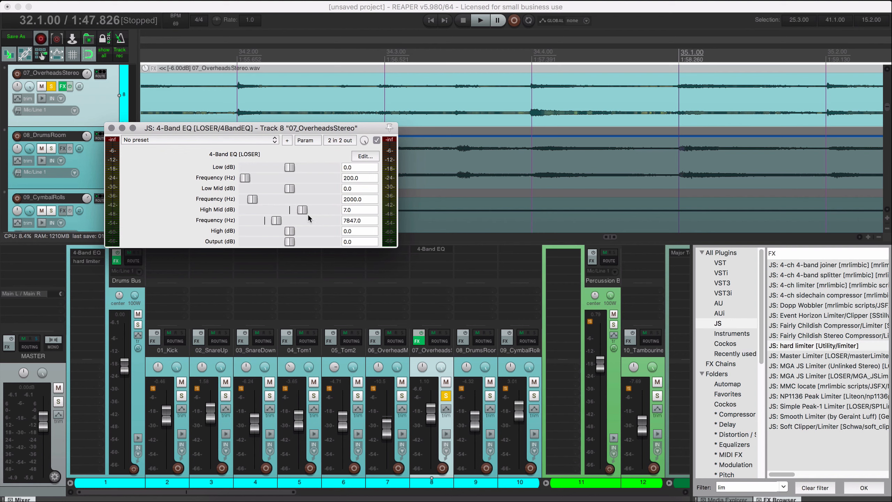
Play the soloed overheads and set the 4-Band EQ's High Mid to -5.0 dB at 5905 Hz.
key("space")
left_click_drag(306, 208, 268, 222)
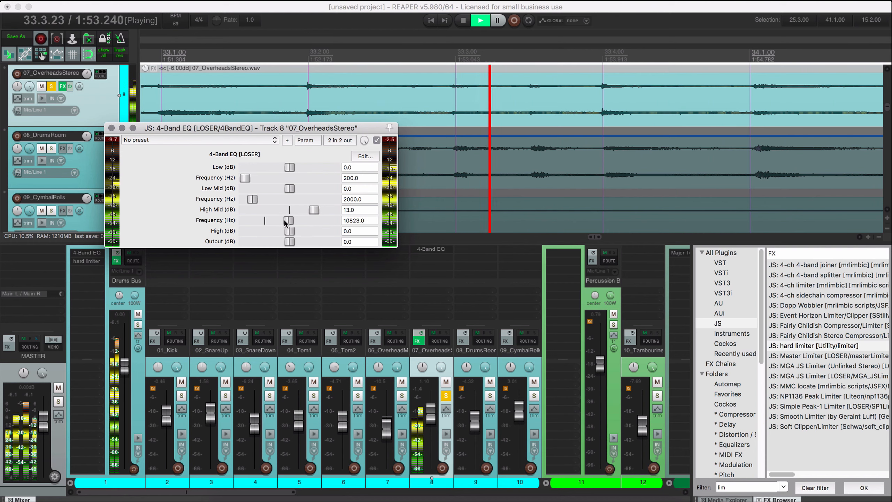
left_click_drag(269, 221, 288, 210)
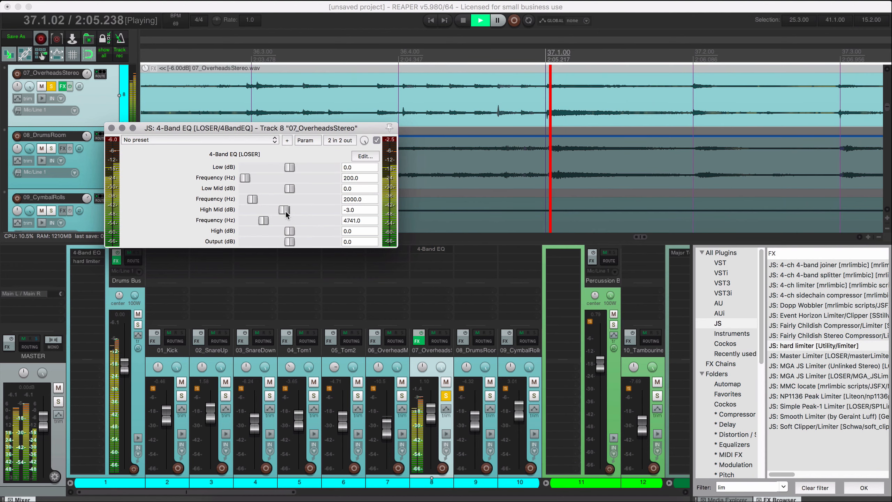
left_click_drag(264, 220, 269, 221)
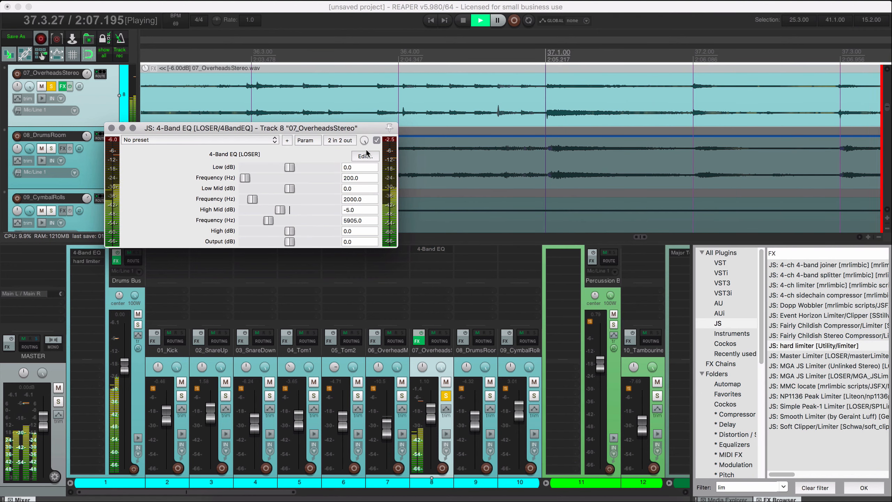
Compare the soloed overheads with the 4-Band EQ bypassed and active, restarting playback from 32.1.00.
left_click(377, 139)
left_click(377, 140)
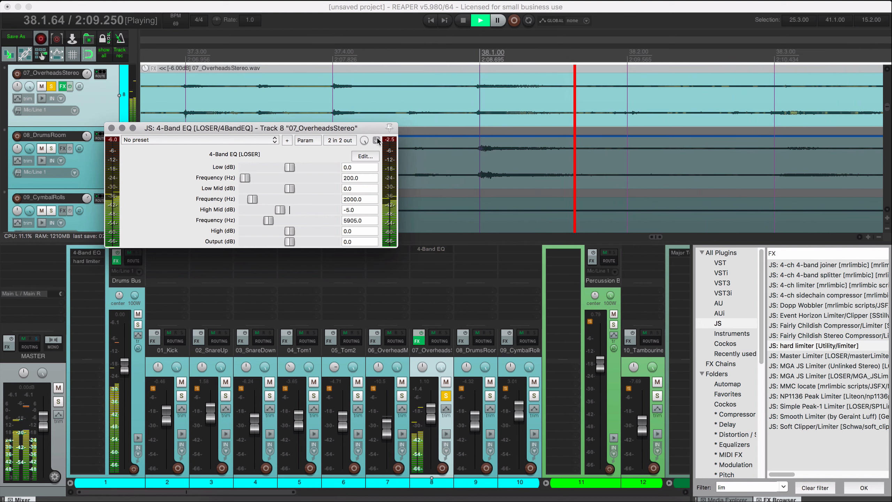
key("space")
key("space")
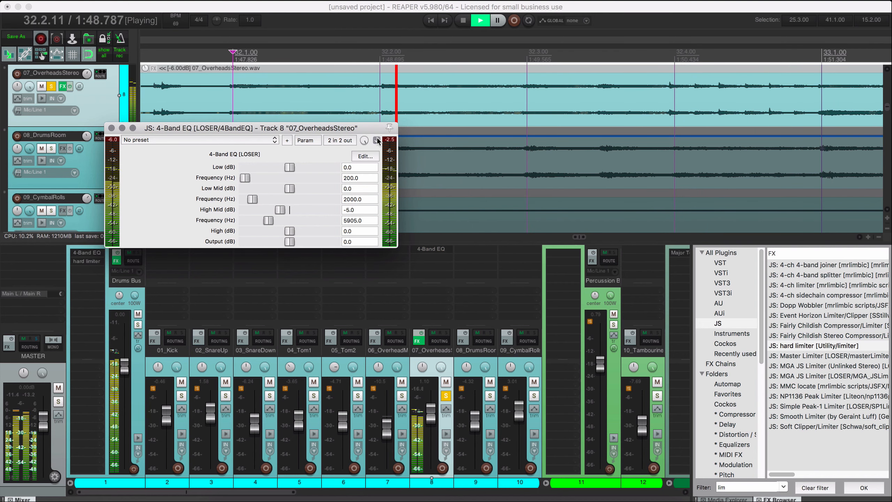
left_click(377, 139)
left_click(377, 140)
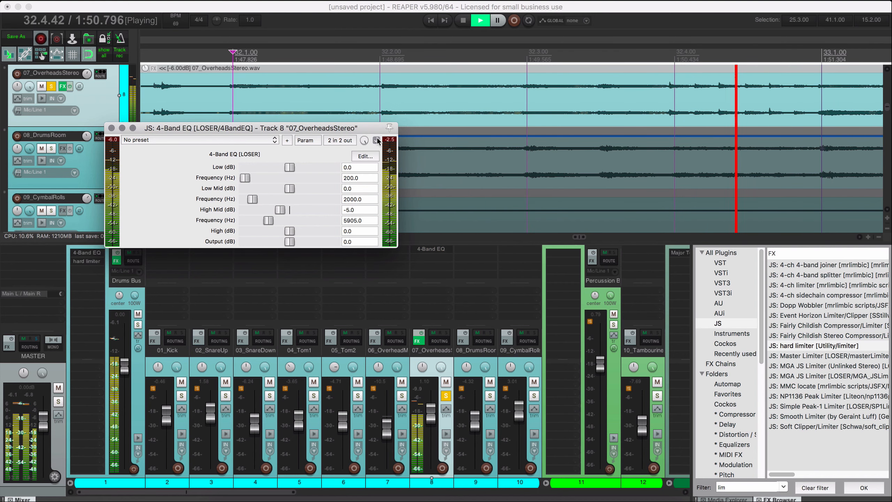
left_click(377, 140)
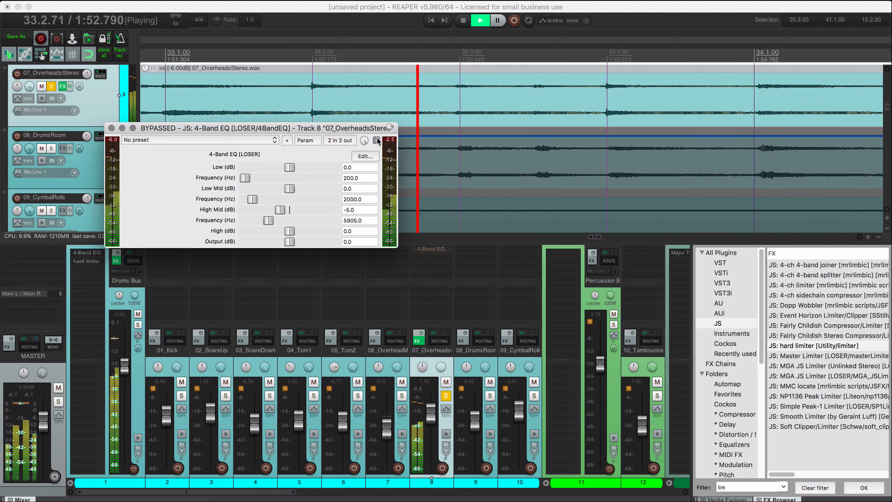
left_click(377, 139)
Clear the solo on 07_OverheadsStereo and compare its 4-Band EQ bypassed and active in the full mix.
left_click(446, 396)
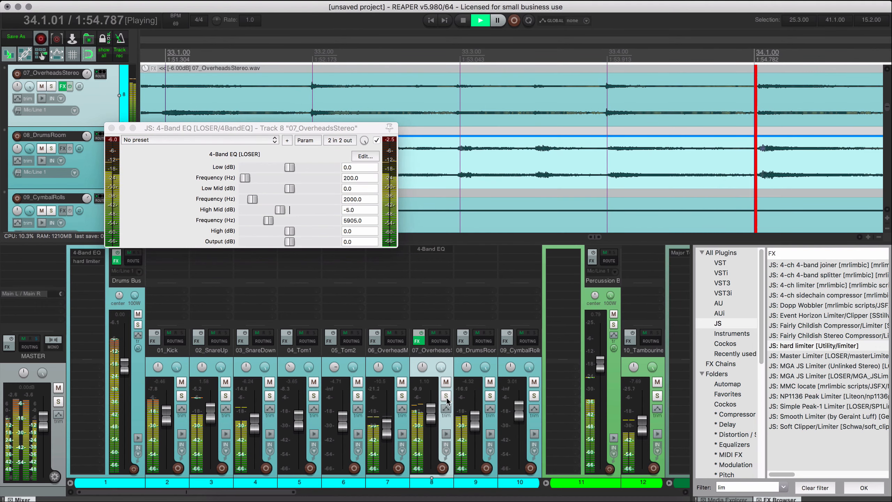
left_click(377, 140)
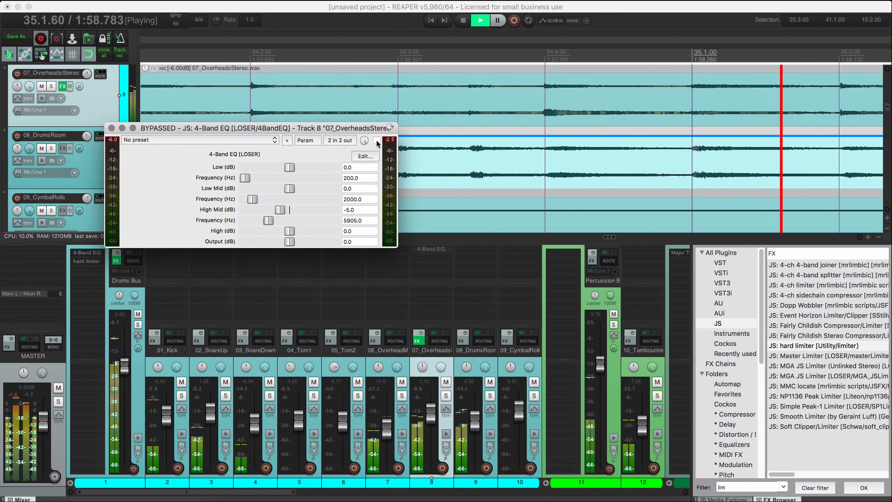
left_click(376, 139)
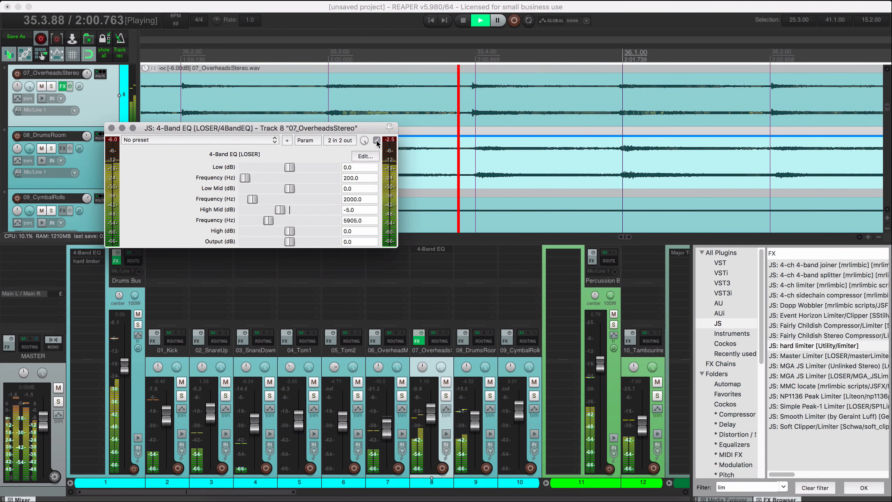
key("Escape")
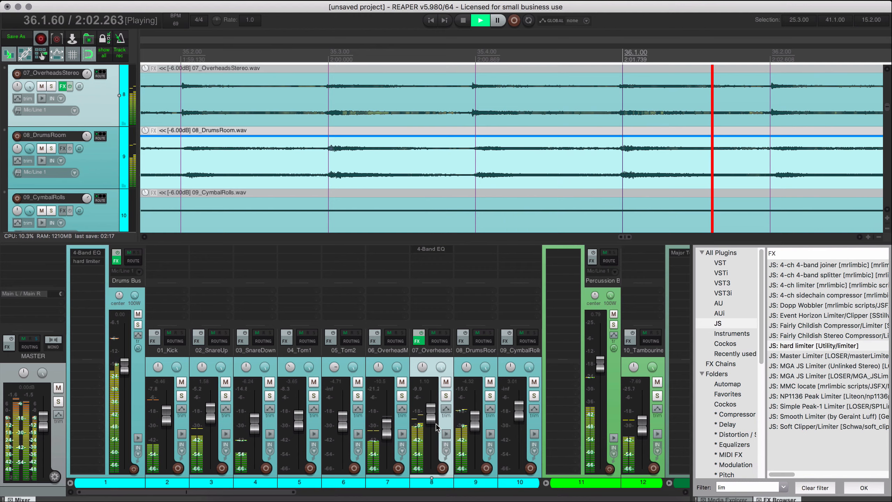
Check the 06 overhead track and 08_DrumsRoom by briefly soloing each during playback.
left_click(402, 396)
left_click(402, 397)
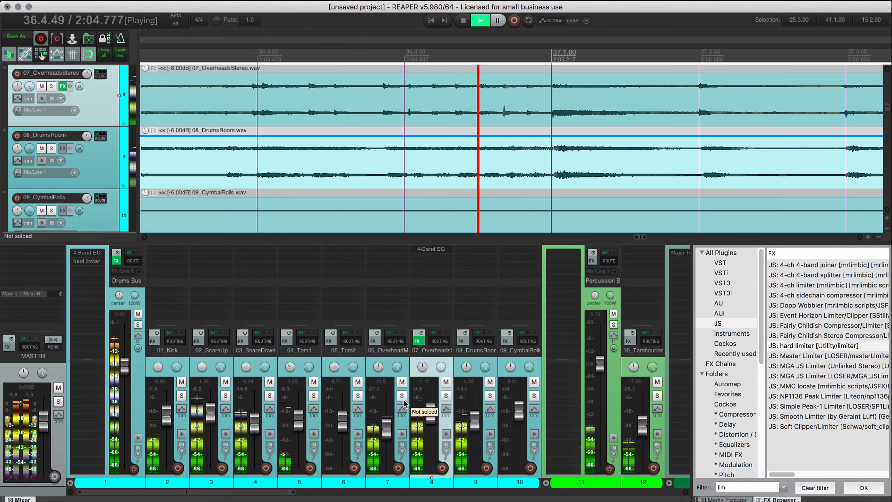
left_click(490, 396)
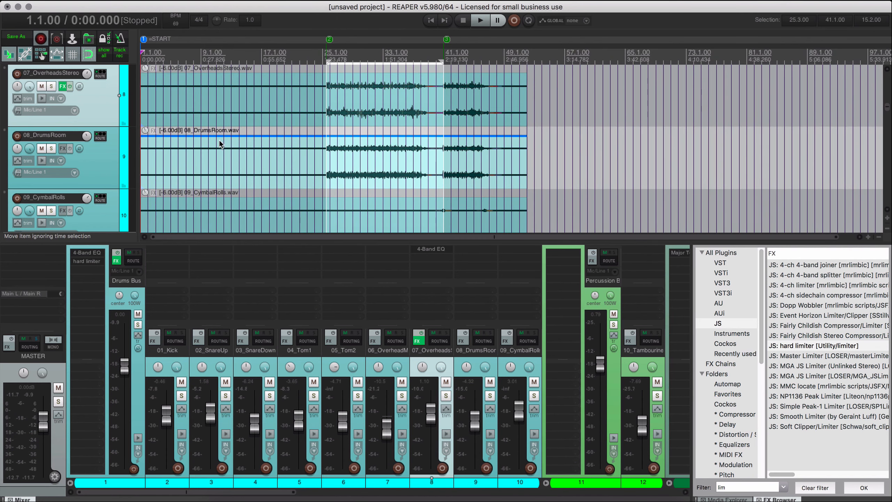
Hide the mixer and play the song from near its start with the vocal tracks in view.
key("super+m")
scroll(166, 313, "down", 10)
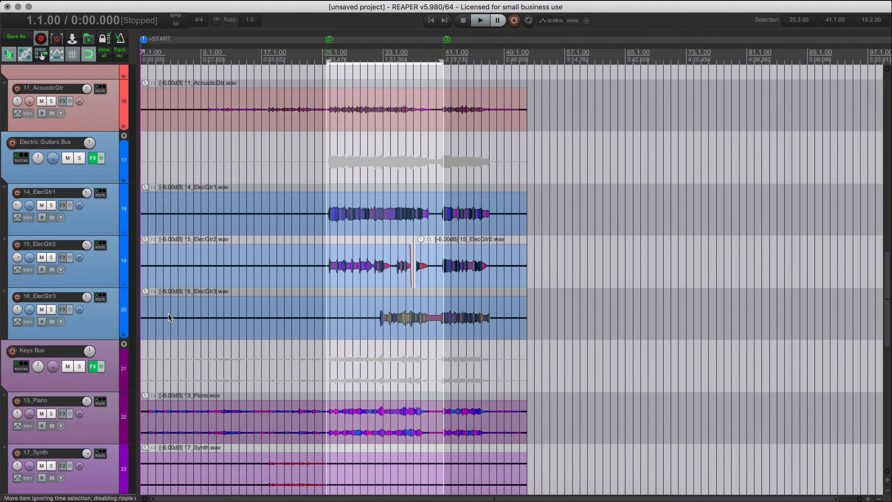
scroll(169, 314, "down", 8)
scroll(161, 357, "up", 5)
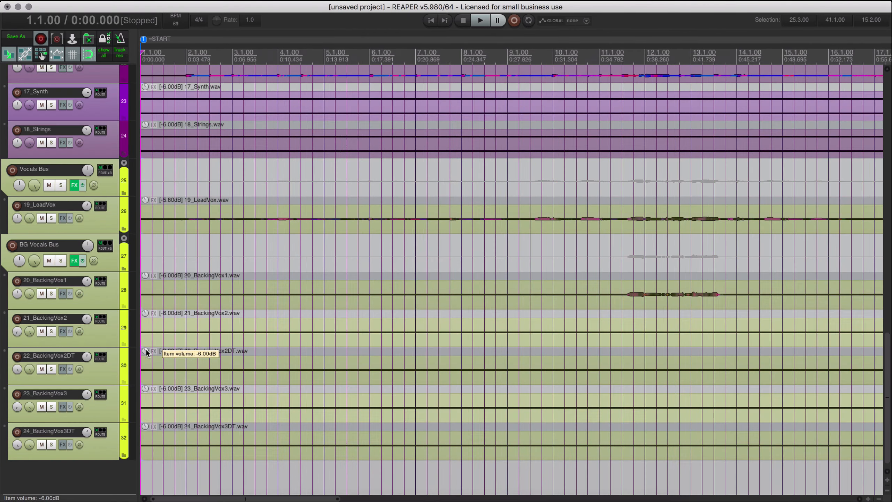
left_click(176, 57)
key("space")
key("space")
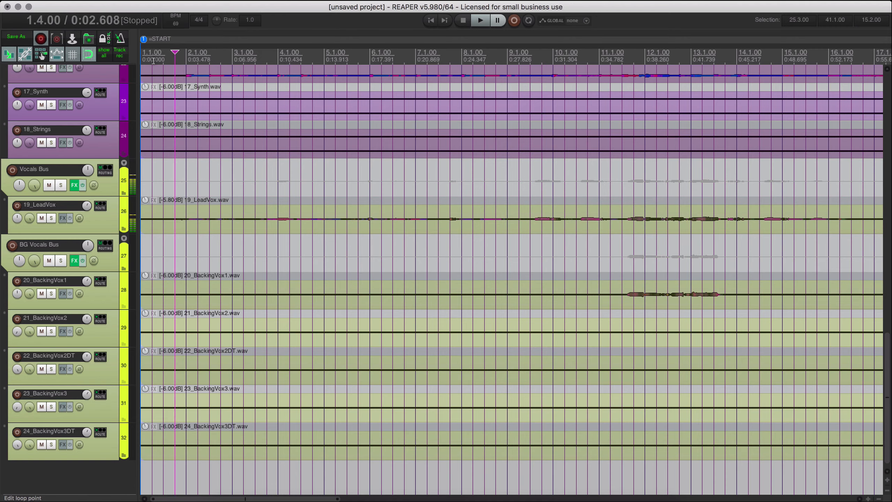
key("space")
scroll(249, 253, "up", 3)
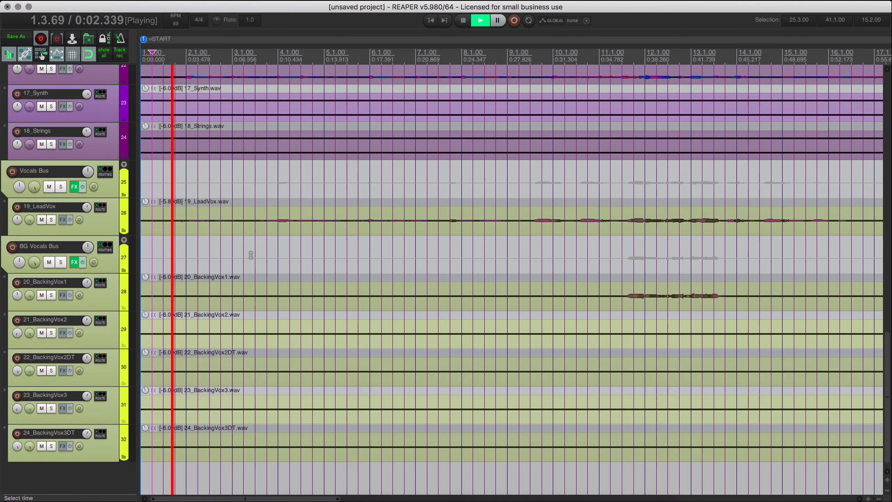
Enlarge the 19_LeadVox track and show the volume envelope on its item.
scroll(251, 254, "up", 1)
scroll(239, 240, "down", 5)
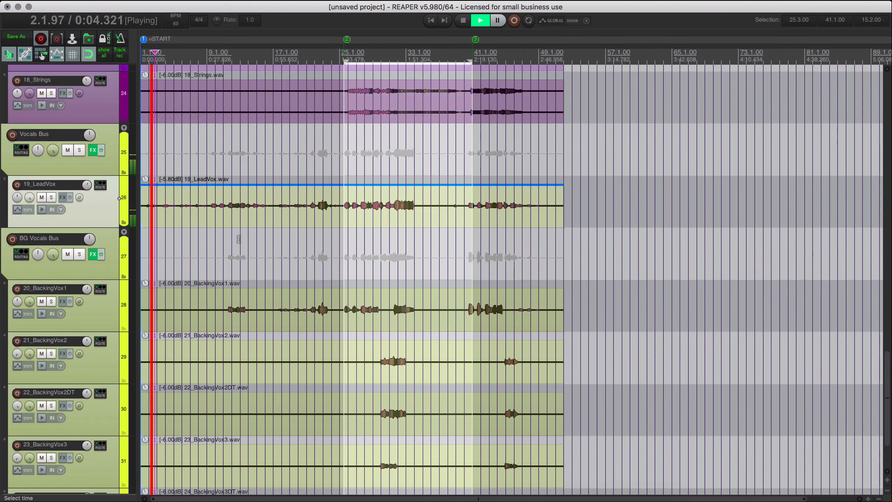
scroll(240, 239, "up", 1)
scroll(236, 226, "up", 4)
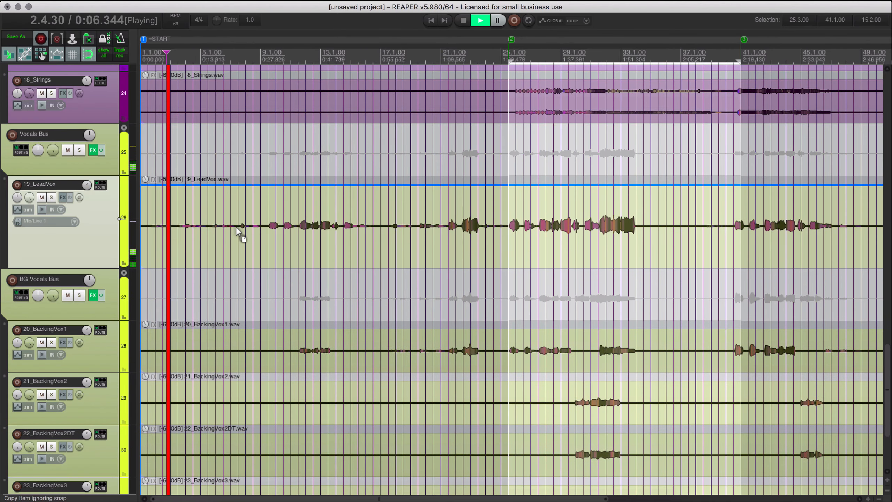
scroll(236, 227, "up", 1)
left_click(237, 279)
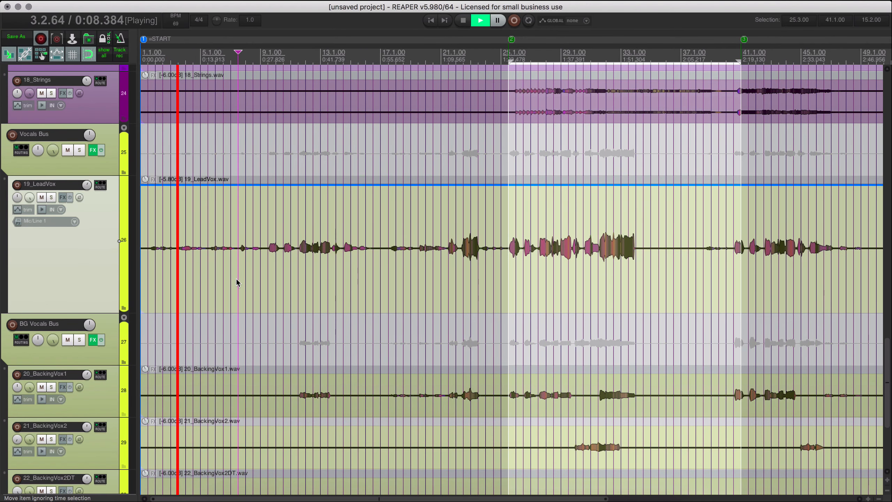
key("shift+v")
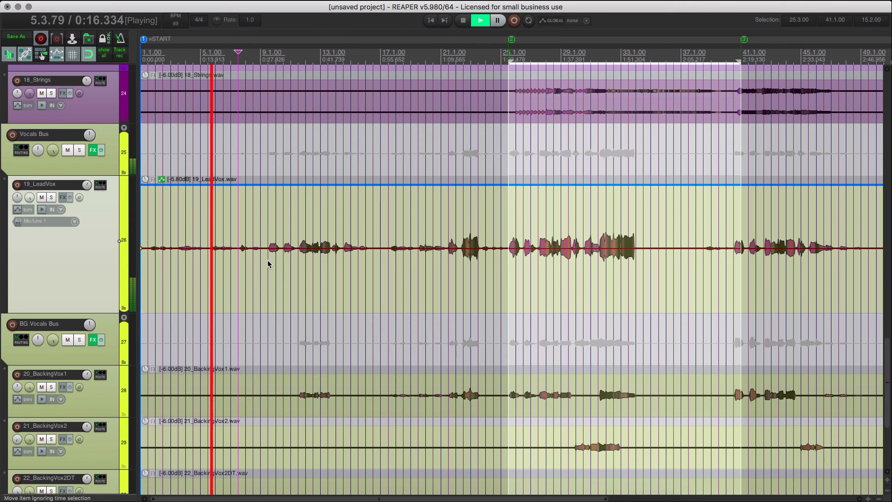
Select the range 1.1.00 to 9.3.00 and raise the 19_LeadVox volume envelope there to about +3.82 dB.
left_click_drag(267, 260, 133, 260)
scroll(133, 261, "up", 2)
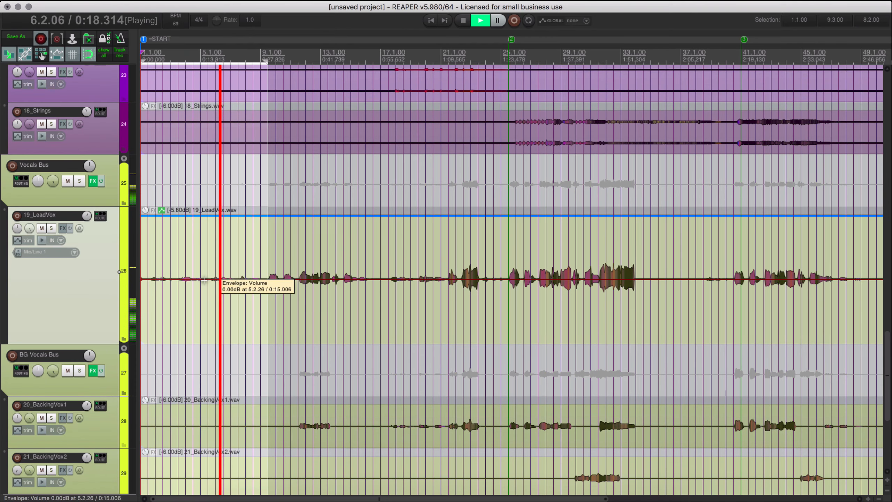
left_click_drag(205, 279, 253, 266)
left_click_drag(254, 267, 254, 269)
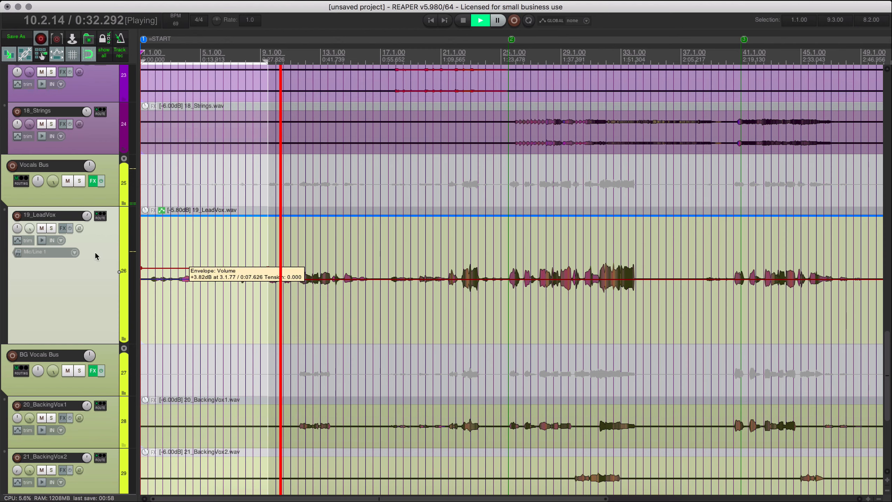
left_click(61, 227)
mouse_move(93, 233)
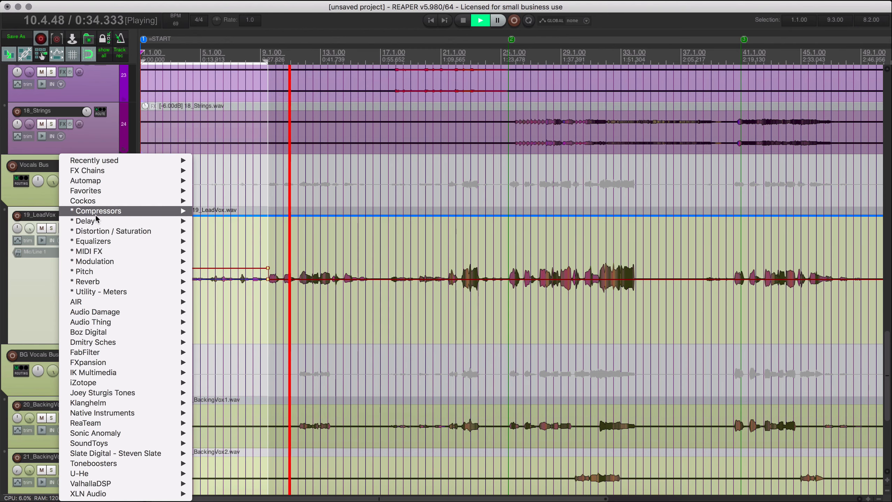
mouse_move(95, 215)
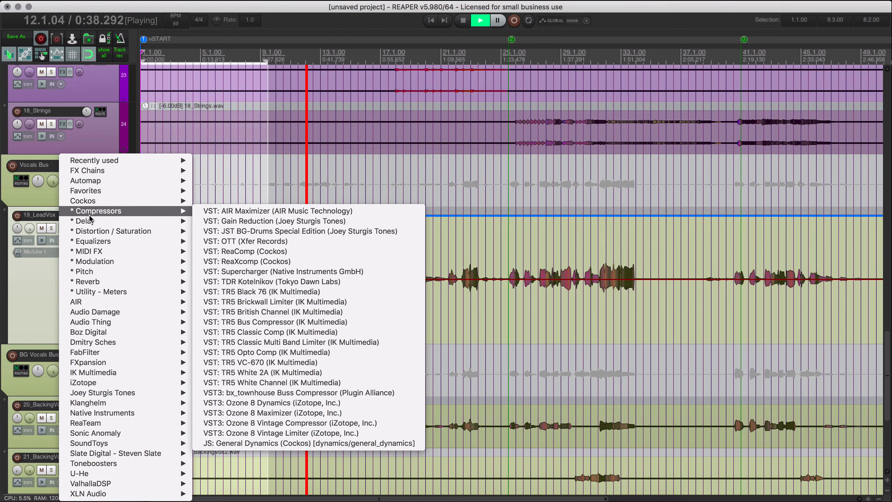
left_click(35, 281)
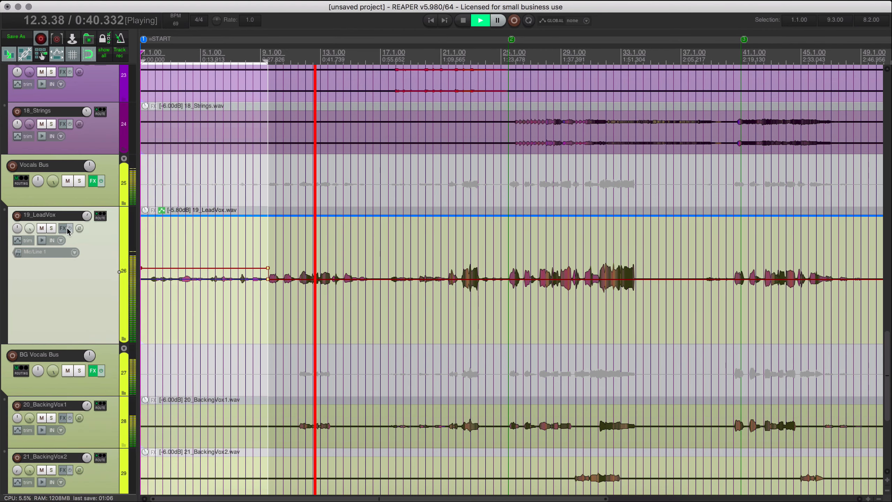
Filter the JS effects by "com" and add the 1175 Compressor to 19_LeadVox.
left_click(62, 228)
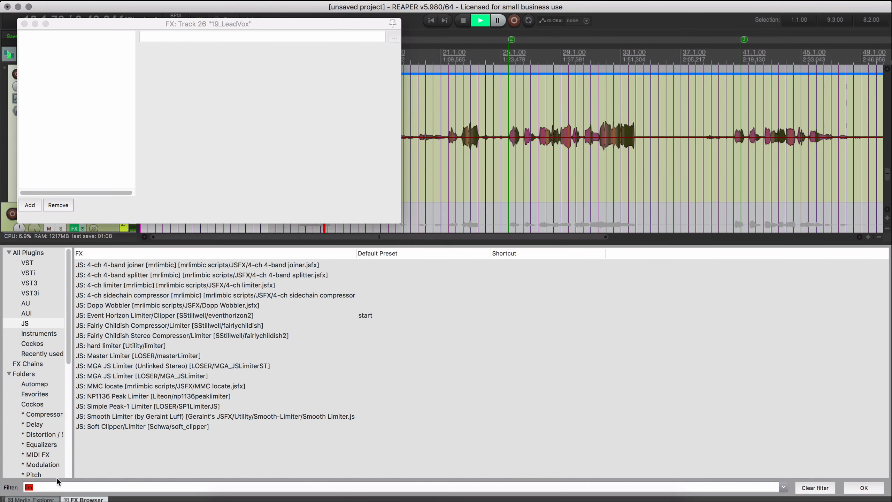
type("limcomp")
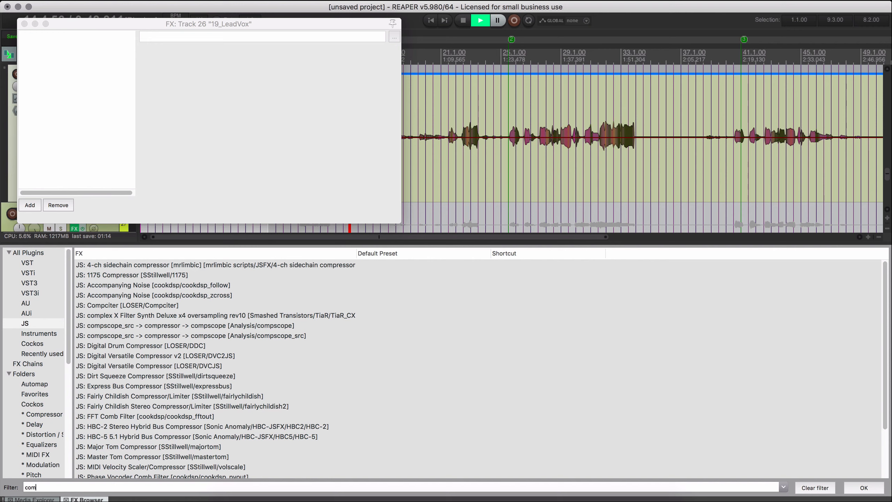
left_click(155, 278)
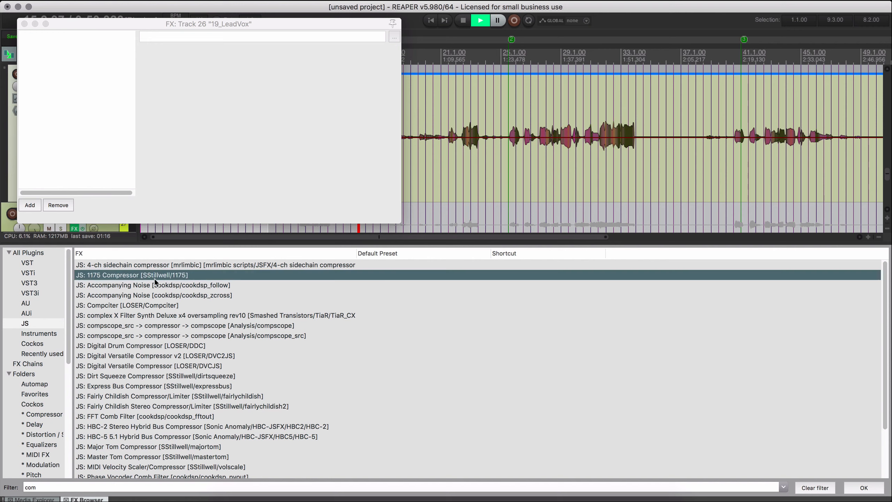
left_click_drag(141, 275, 116, 173)
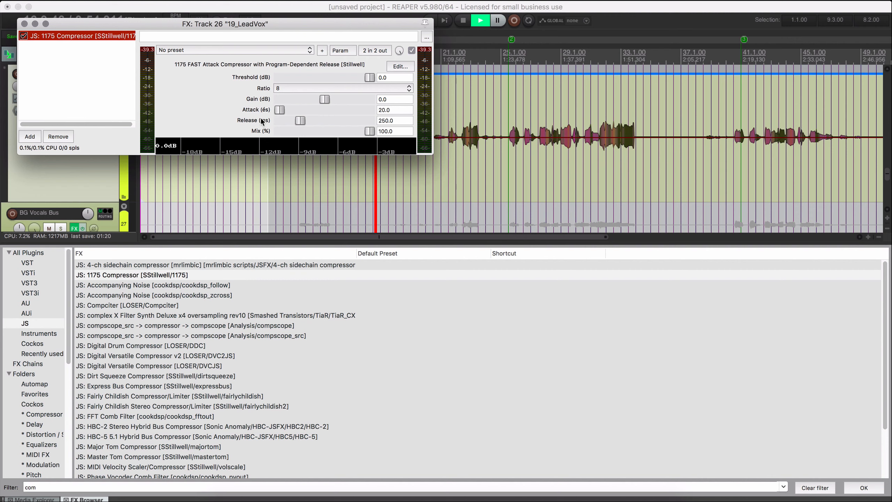
Set the 1175 Compressor's ratio to 4 and move its window below the arrangement.
left_click(295, 90)
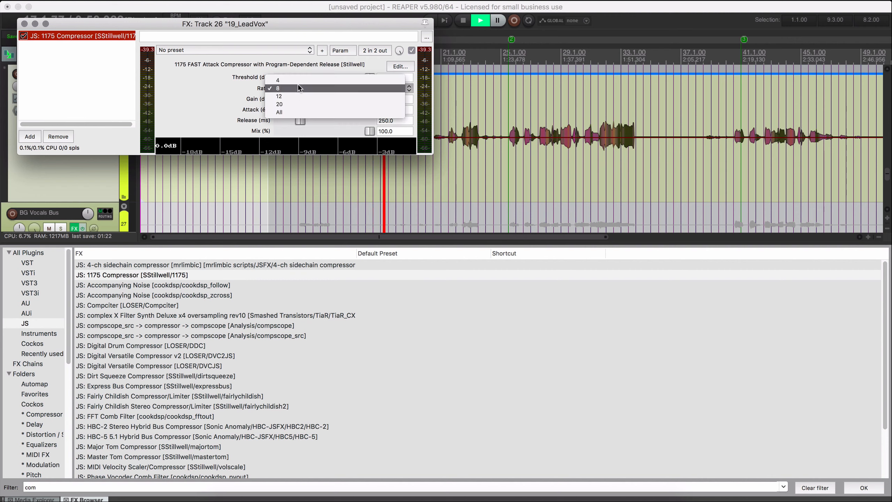
left_click(298, 81)
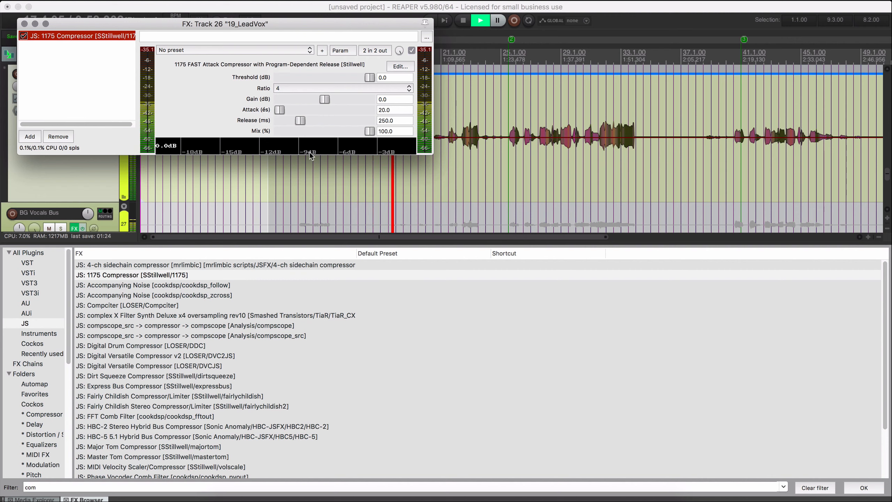
left_click_drag(311, 25, 319, 27)
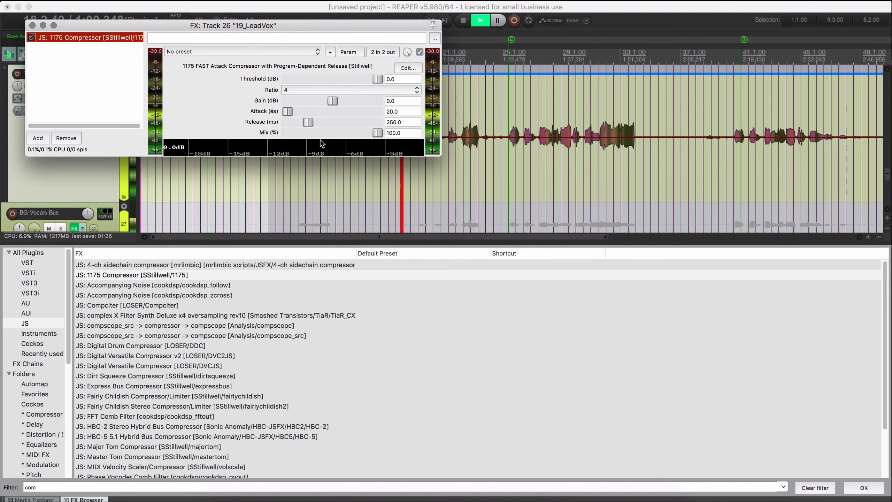
left_click_drag(161, 26, 324, 254)
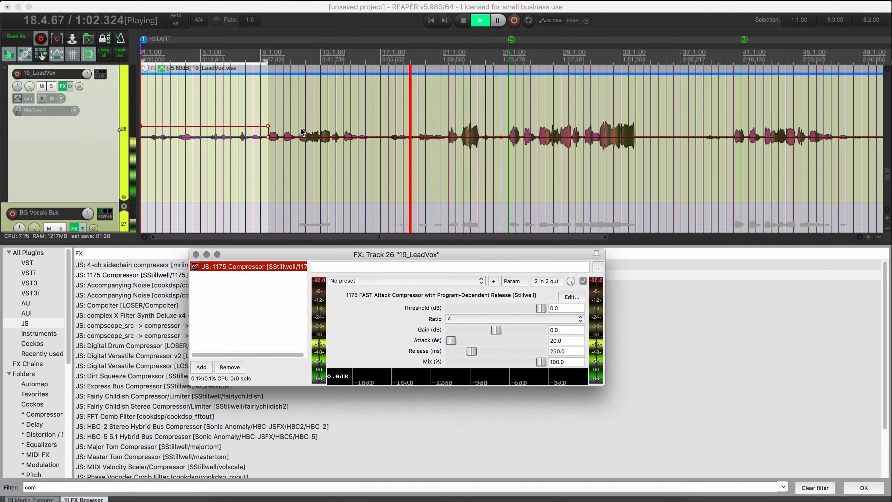
Check the 13_Piano and 17_Synth tracks during playback and close the 19_LeadVox effects window.
scroll(302, 142, "up", 5)
left_click(91, 127)
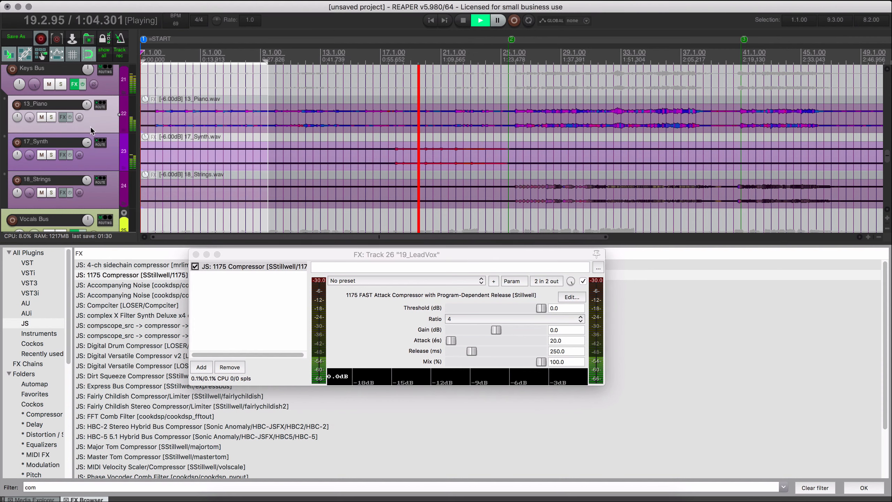
left_click(96, 166)
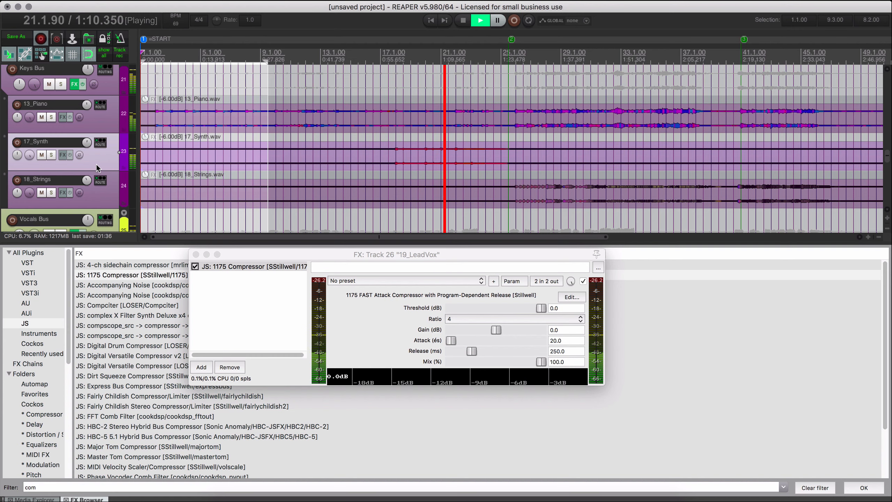
left_click(196, 255)
scroll(246, 161, "down", 3)
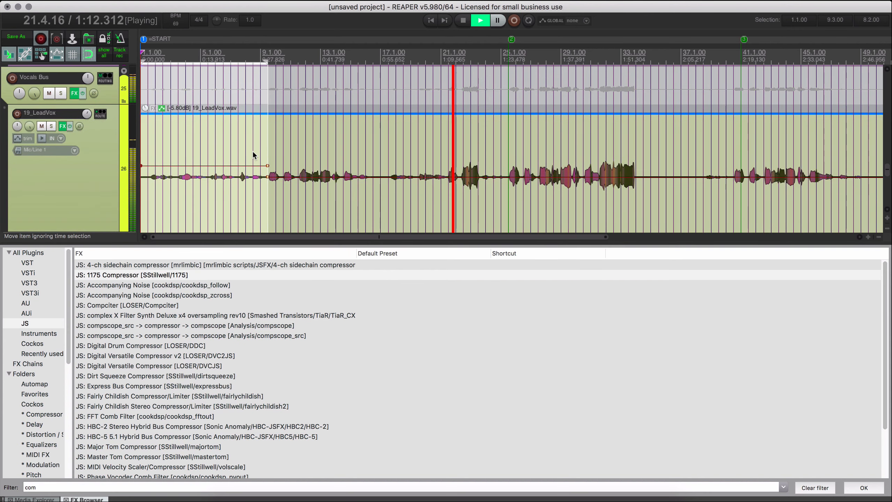
scroll(253, 151, "up", 2)
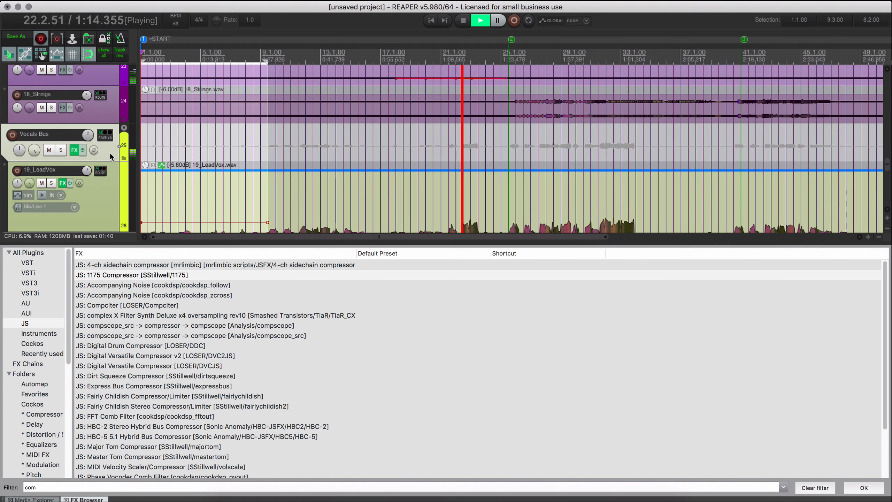
scroll(297, 154, "down", 5)
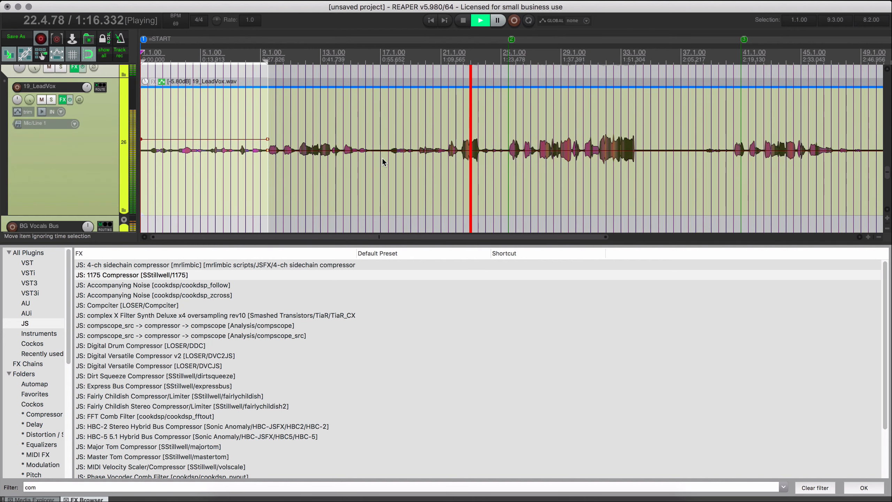
Restart playback near bar 5 and reopen the 1175 Compressor of 19_LeadVox in its own window, clear of the track controls.
left_click(231, 167)
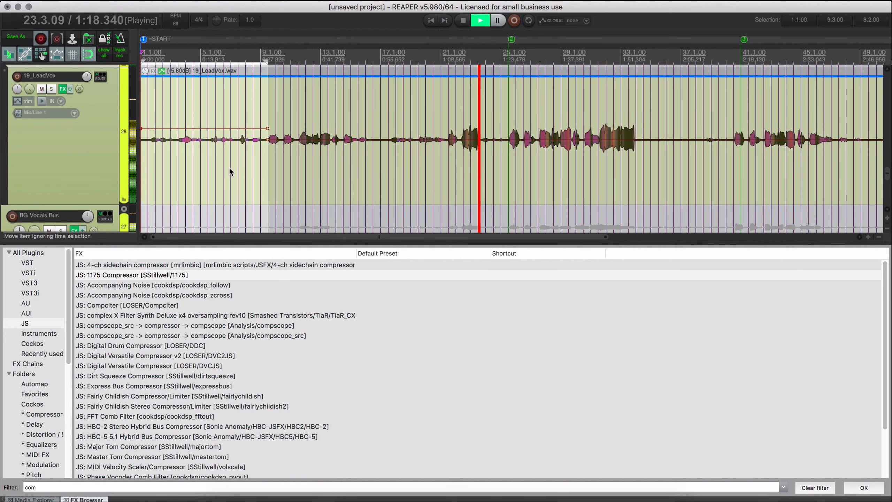
key("space")
left_click(209, 170)
key("space")
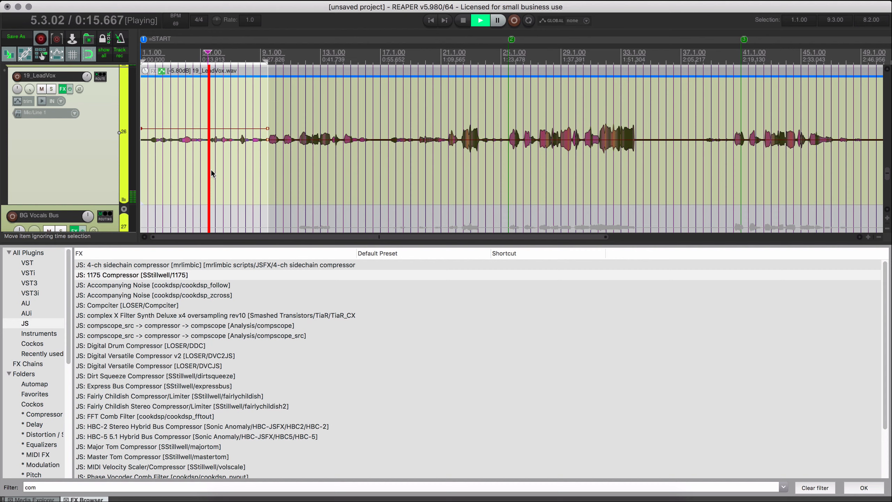
right_click(62, 90)
left_click(103, 100)
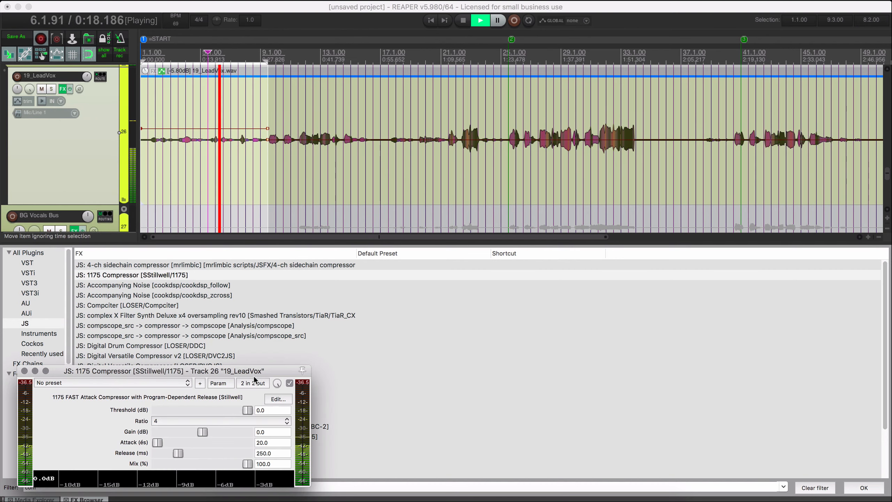
left_click_drag(254, 373, 553, 160)
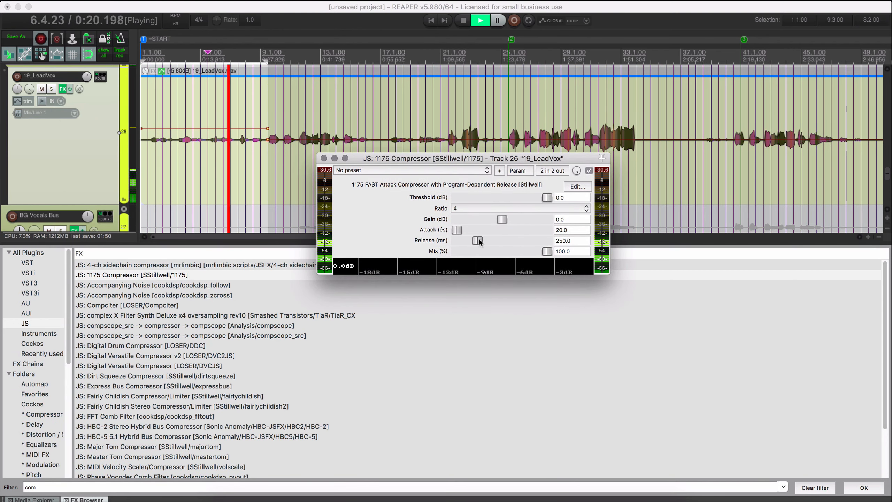
Set the 1175 Compressor's threshold to -25.6 dB, gain to 4.9 dB and release to 348 ms.
left_click_drag(547, 197, 489, 199)
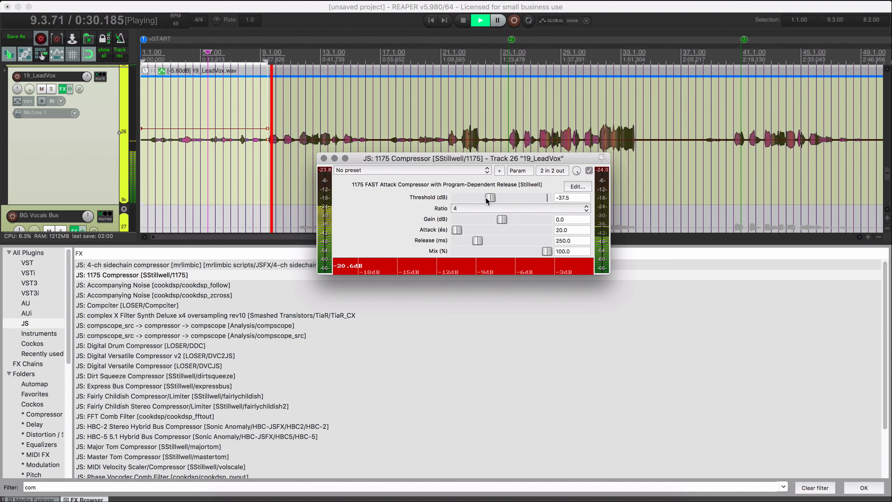
left_click_drag(492, 198, 506, 200)
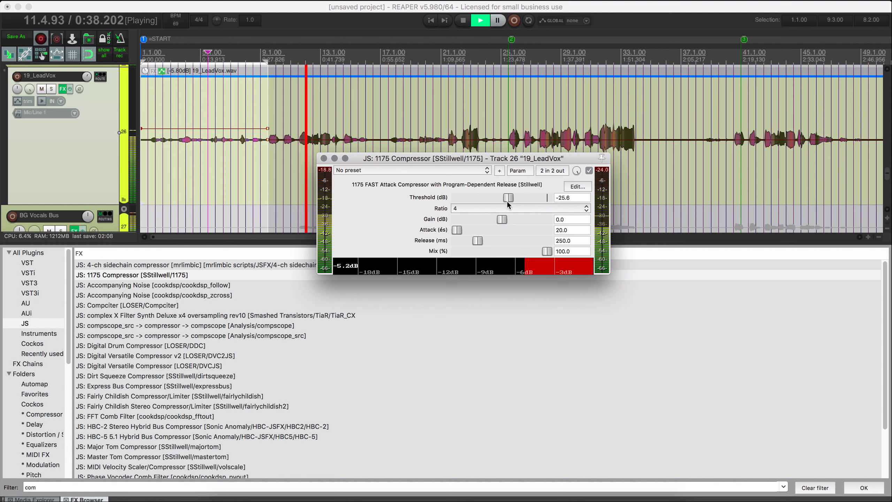
left_click_drag(497, 222, 516, 223)
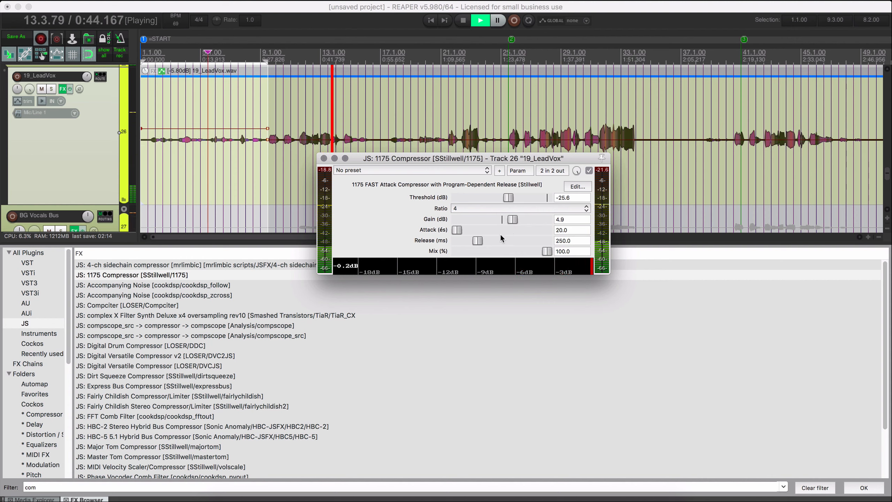
left_click_drag(481, 242, 489, 244)
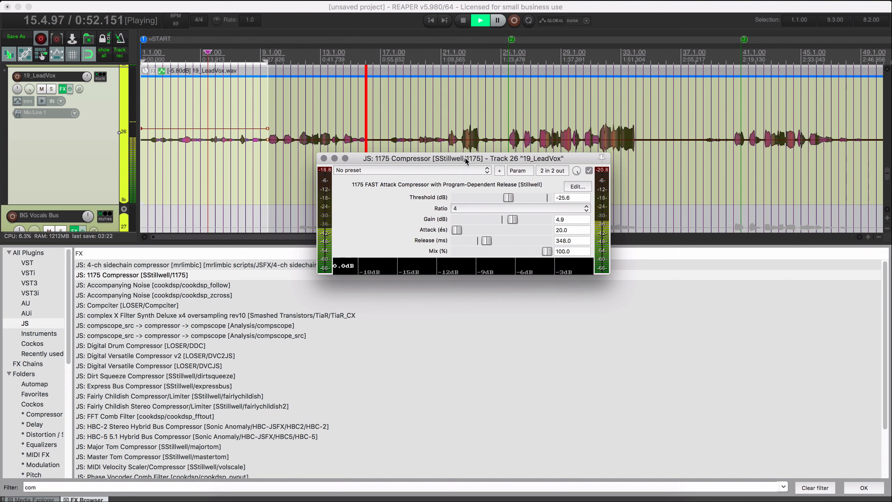
Raise the 19_LeadVox volume envelope over the ranges 15.3.00 to 21.3.00, 37.3.00 to 40.3.00 and 46.3.00 to 50.1.00.
left_click_drag(464, 156, 466, 180)
left_click_drag(357, 150, 441, 132)
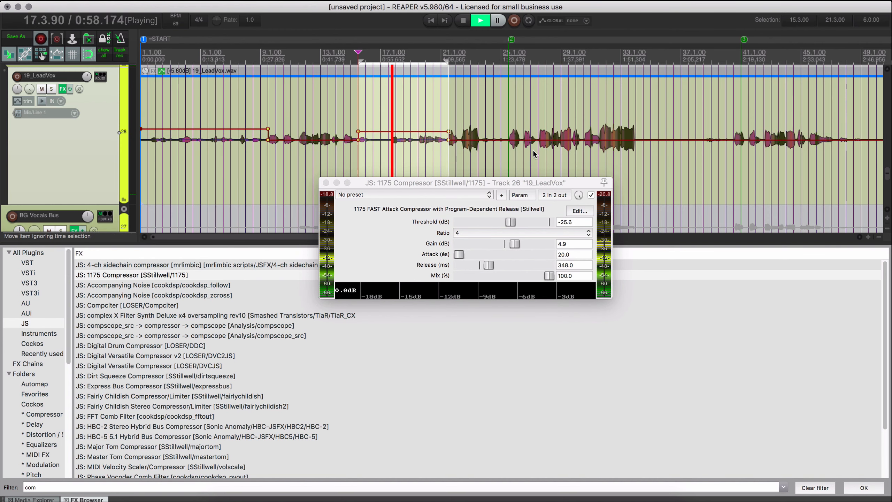
scroll(592, 140, "right", 5)
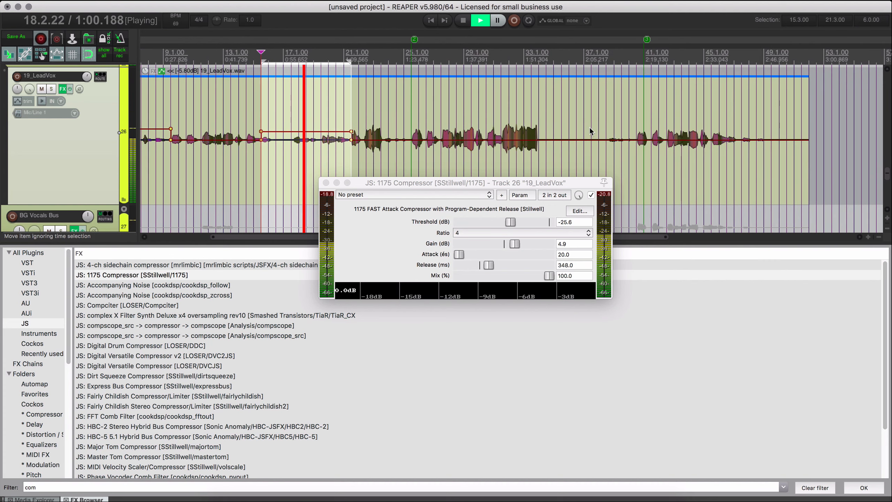
left_click_drag(592, 125, 633, 125)
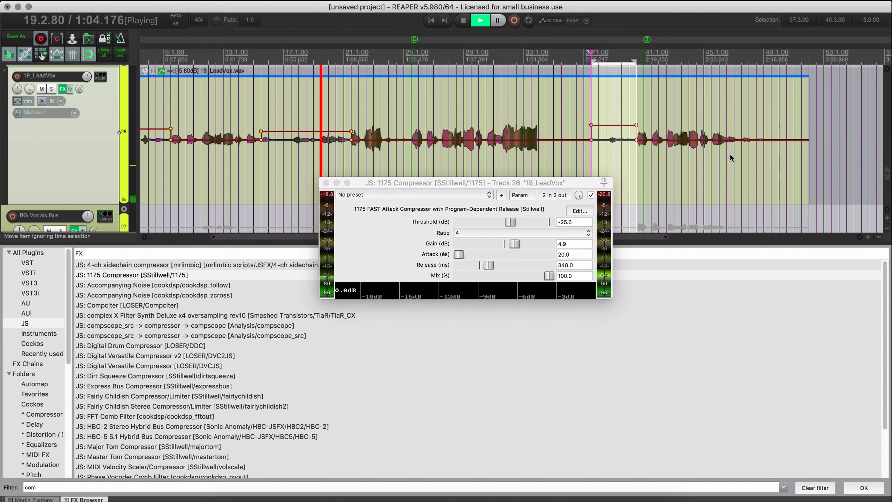
left_click_drag(726, 153, 760, 124)
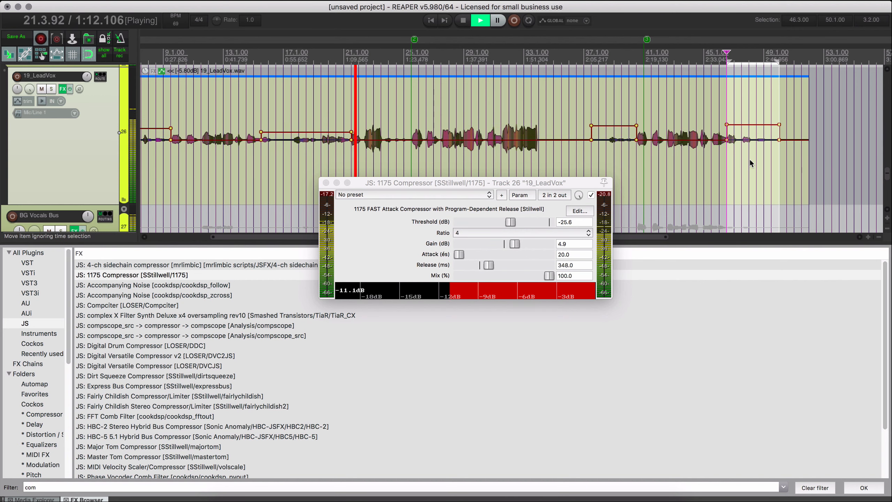
Lower the 19_LeadVox volume envelope over the loud passages 22.2.00 to 23.4.00 and 31.3.00 to 34.2.00.
scroll(405, 163, "up", 3)
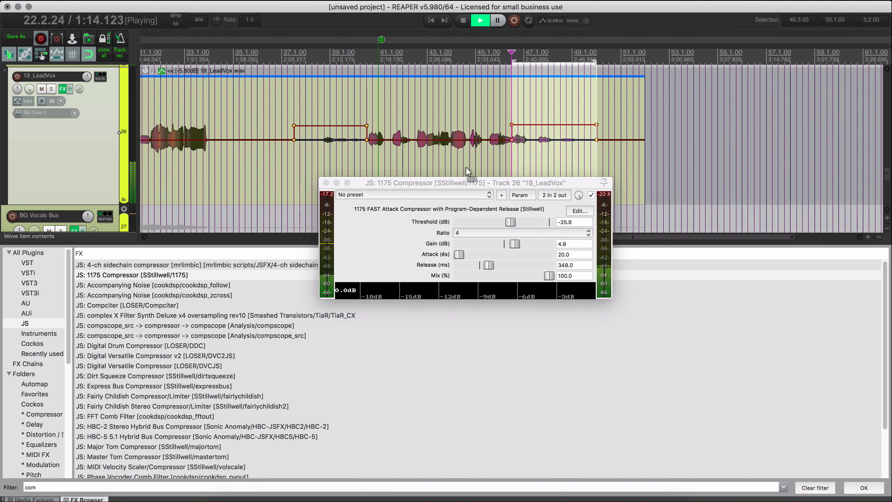
scroll(351, 136, "left", 3)
scroll(351, 135, "left", 5)
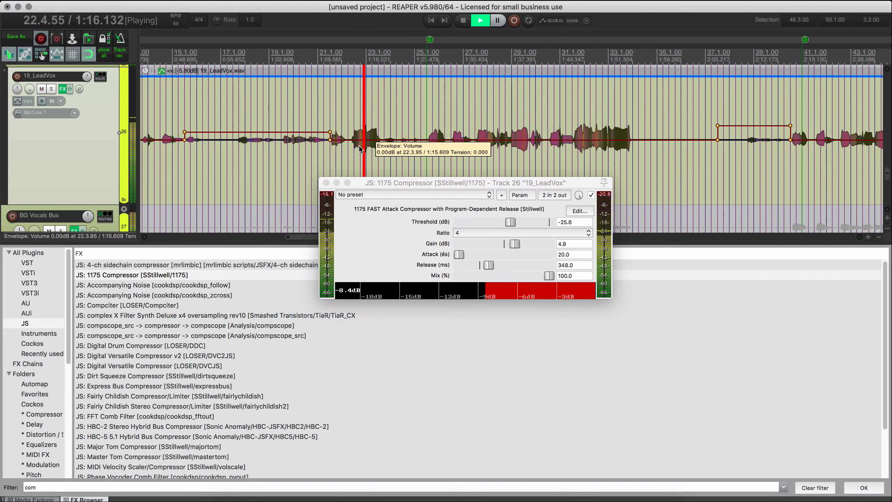
left_click_drag(352, 150, 369, 157)
key("space")
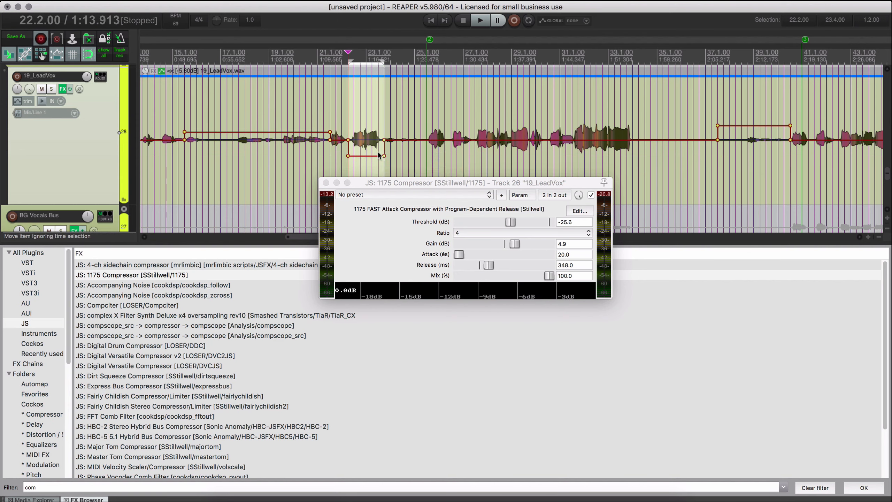
left_click_drag(573, 159, 626, 156)
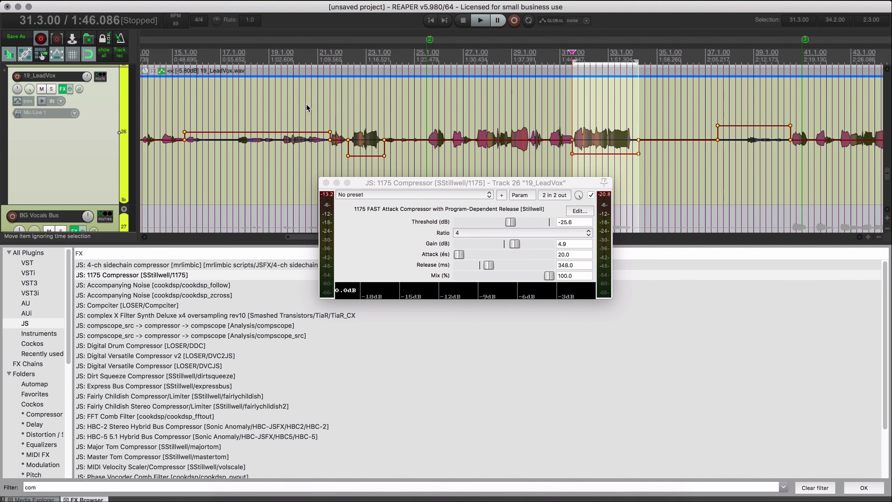
Play from 21.3.00, raise the 19_LeadVox volume envelope from 23.3.00 to 25.3.00 and set the 1175 Compressor's mix to 80.5%.
left_click(332, 120)
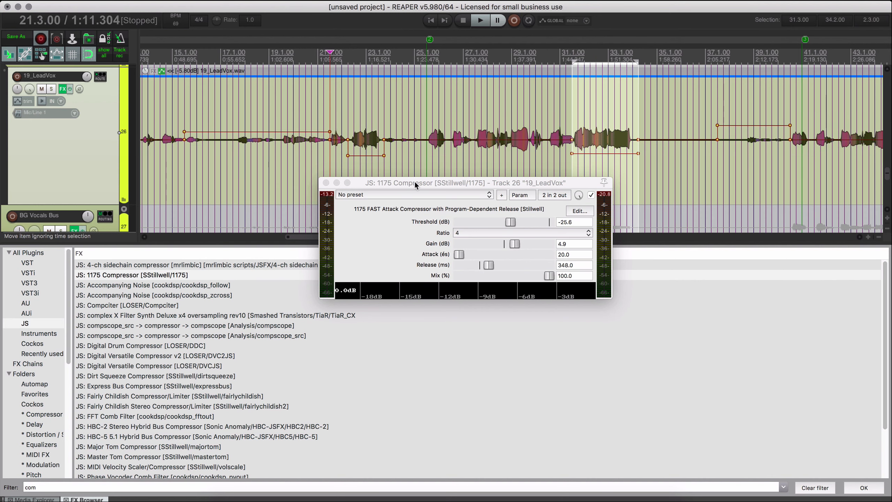
left_click_drag(415, 181, 424, 182)
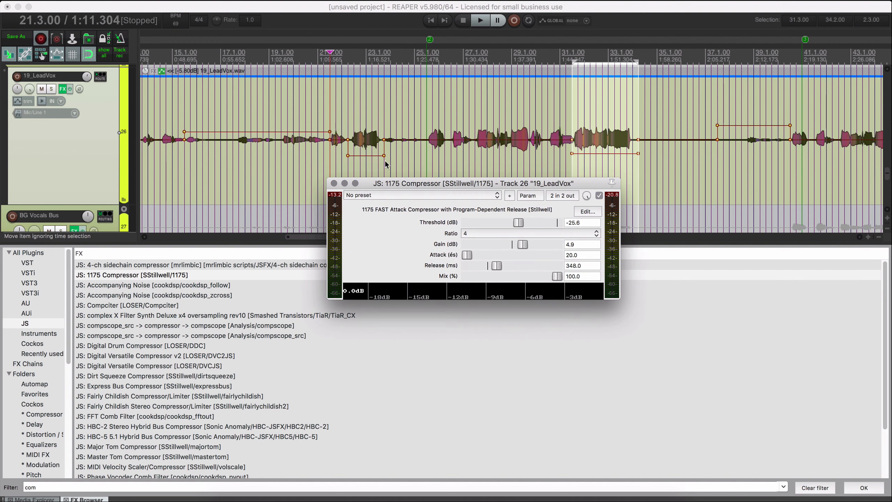
key("space")
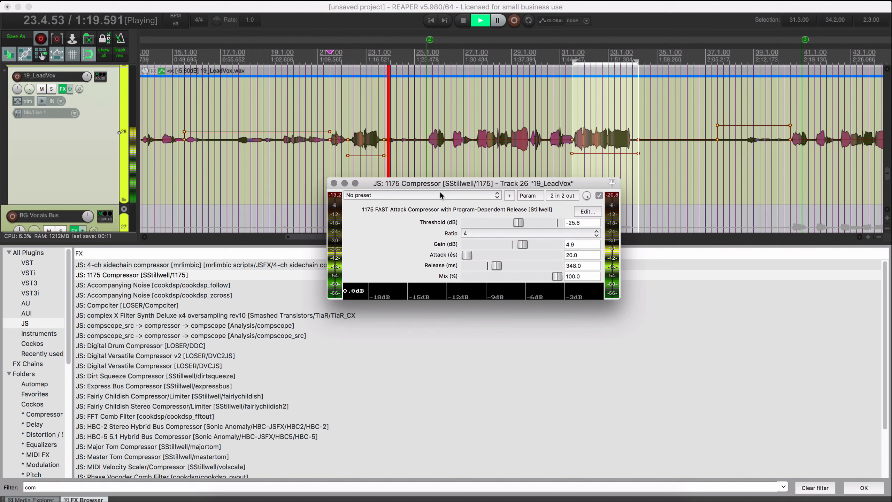
left_click_drag(380, 138, 423, 134)
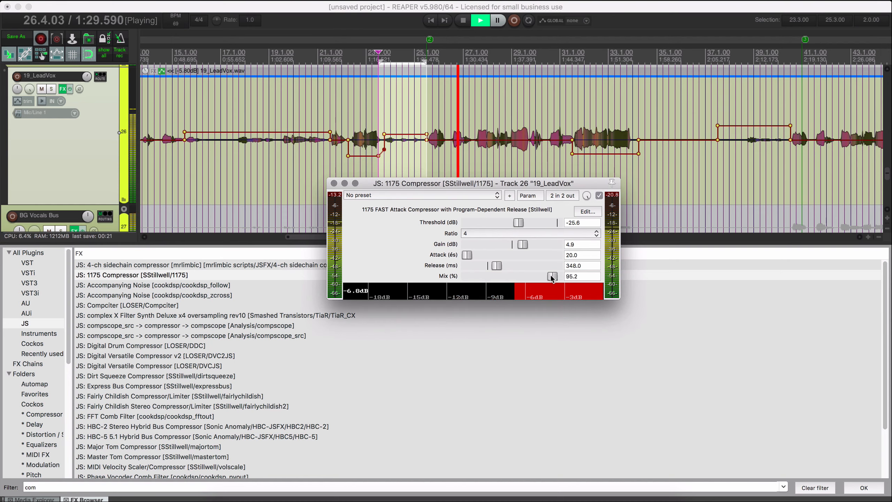
mouse_move(558, 278)
left_mouse_down()
mouse_move(420, 276)
mouse_move(541, 277)
left_mouse_up()
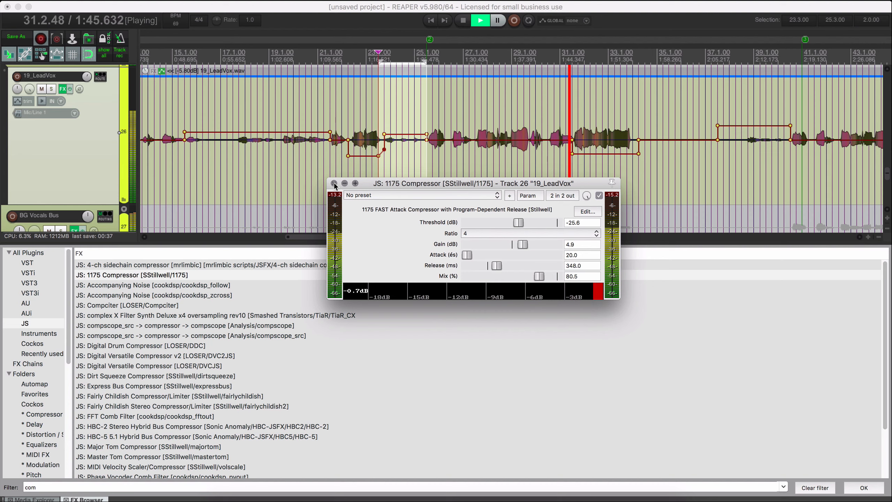
left_click(334, 183)
Open the Major Tom Compressor on the BG Vocals Bus and lower its threshold to -31.1 dB while playing the backing vocals.
scroll(499, 188, "down", 5)
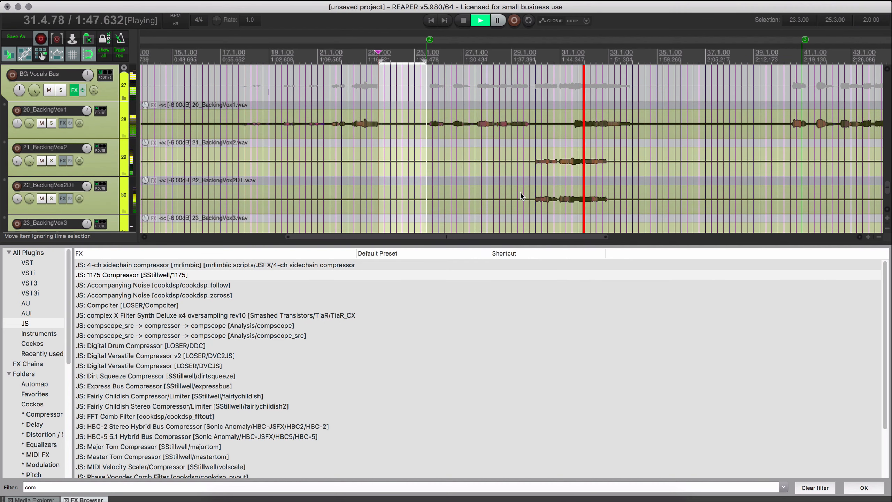
scroll(520, 193, "up", 1)
left_click(75, 114)
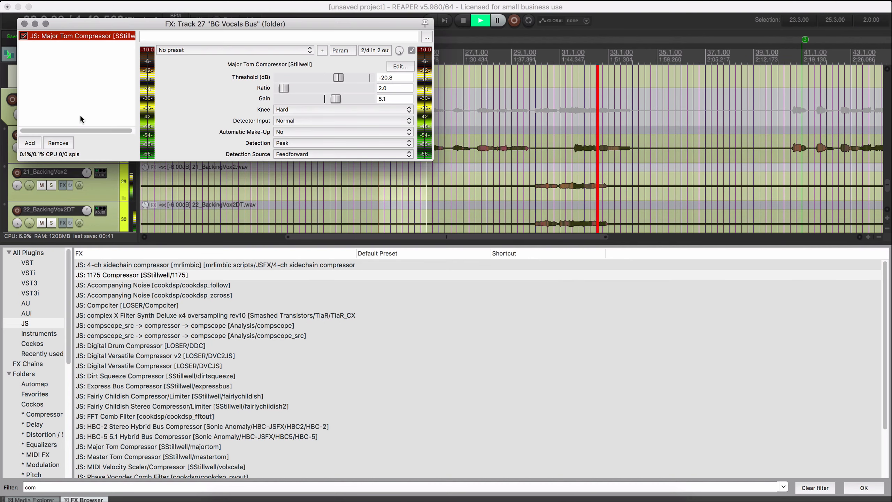
left_click_drag(339, 78, 331, 77)
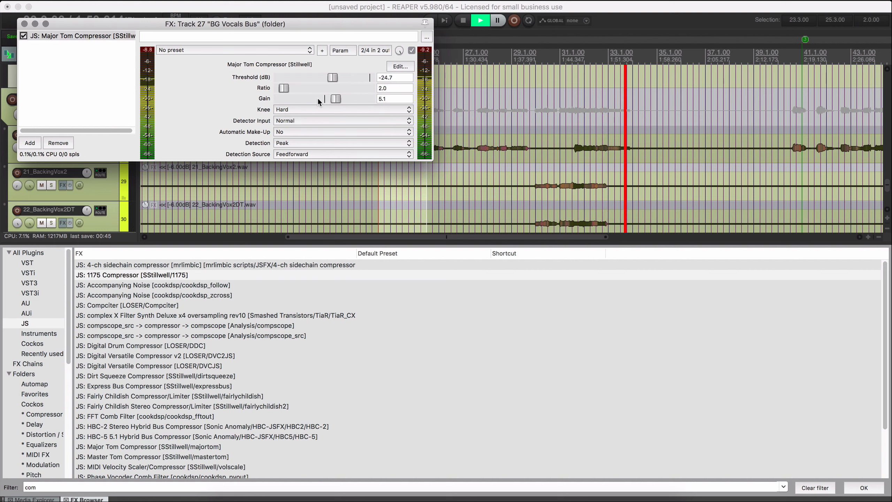
left_click(529, 103)
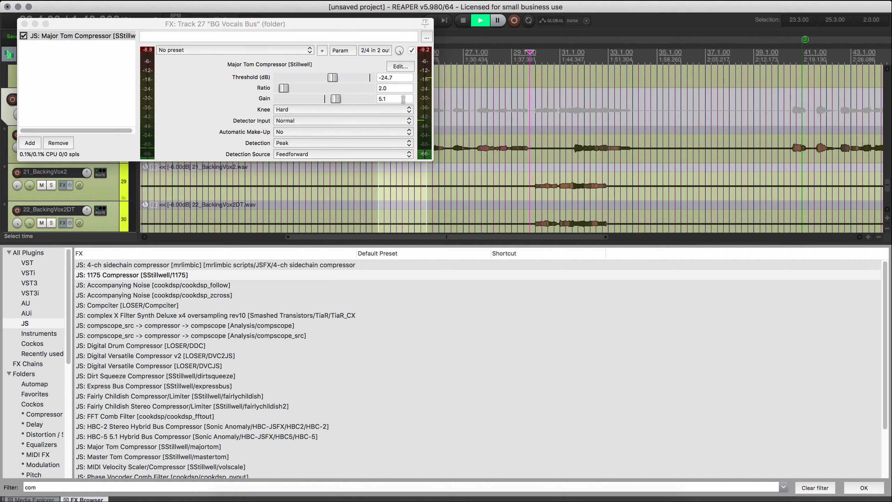
left_click(334, 78)
left_click_drag(331, 79, 326, 78)
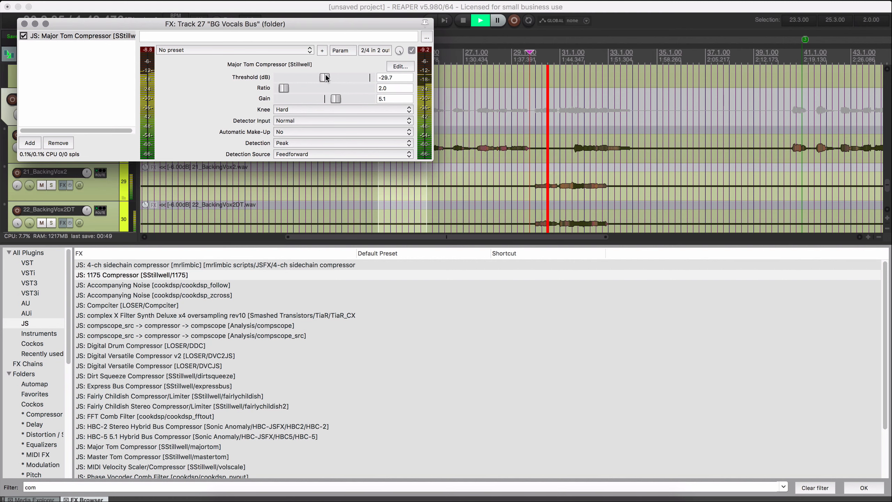
key("space")
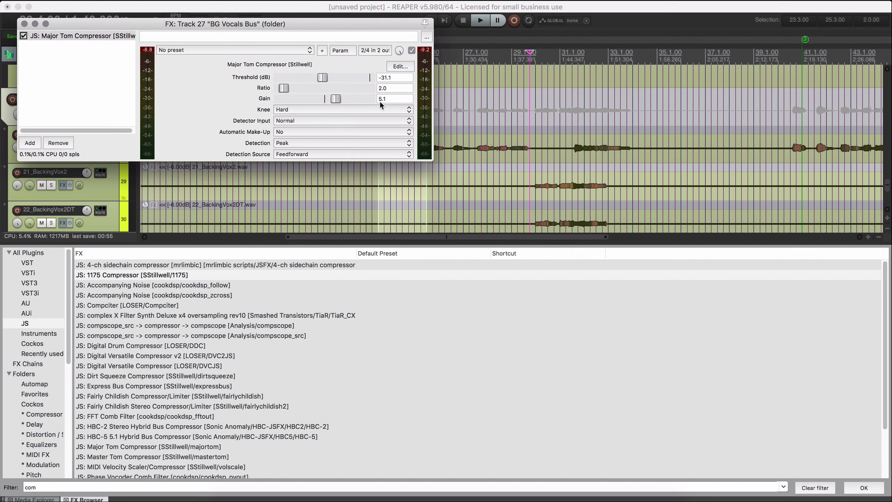
Set the BG Vocals Bus compressor's threshold to -34.0 dB, ratio to 2.5 and gain to 17.1 during playback.
key("space")
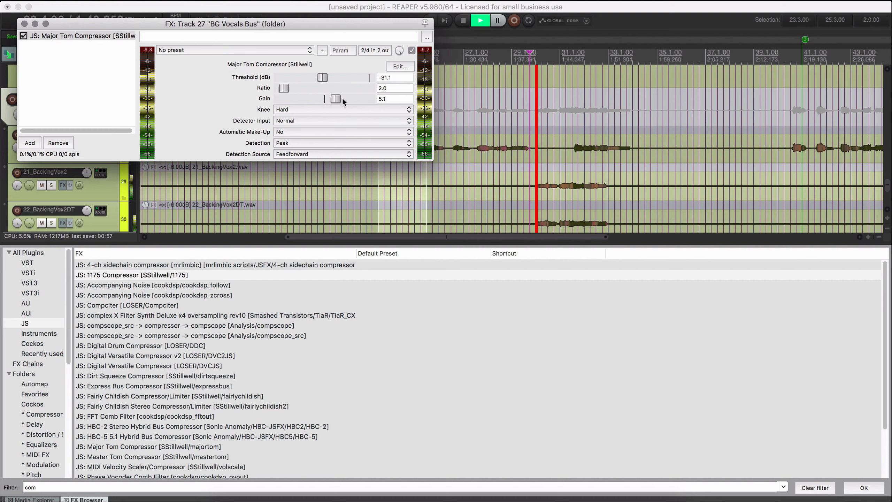
left_click_drag(321, 76, 318, 76)
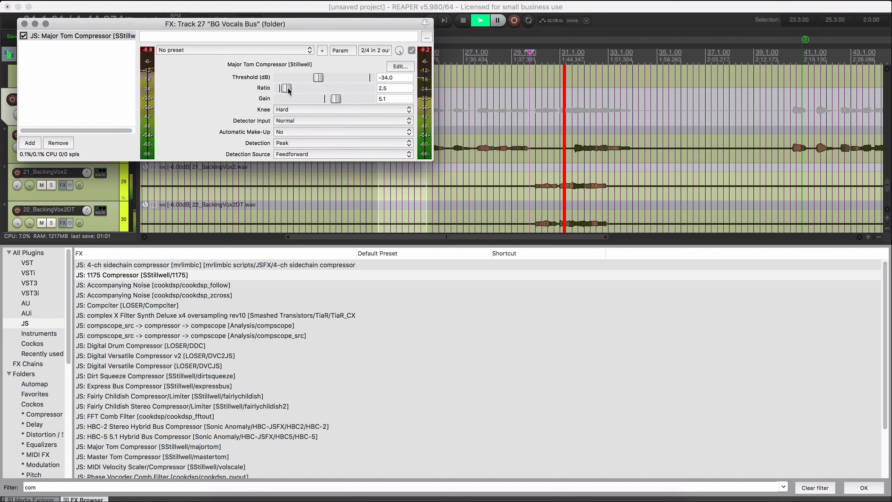
left_click_drag(334, 99, 376, 101)
left_click_drag(377, 102, 364, 101)
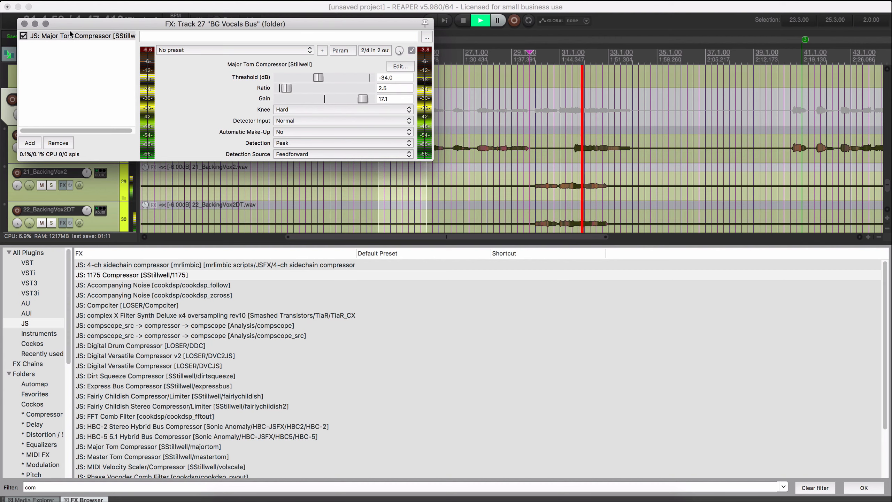
Close the BG Vocals Bus compressor and audition the bus soloed, replay from 25.3.00 and return it to the full mix.
left_click_drag(82, 21, 200, 33)
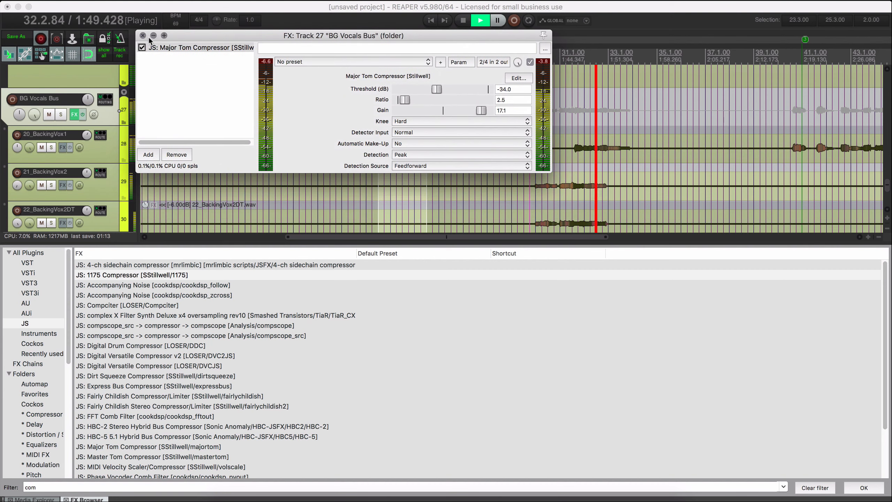
left_click(143, 35)
left_click(60, 114)
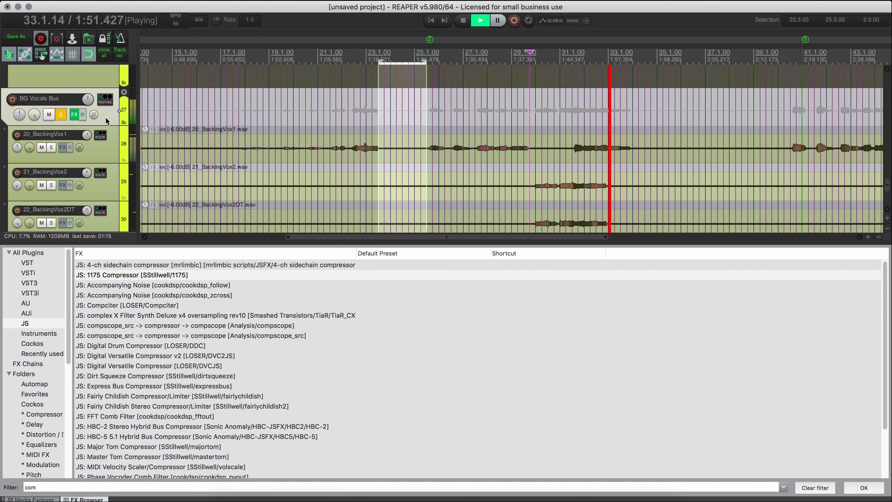
left_click(427, 161)
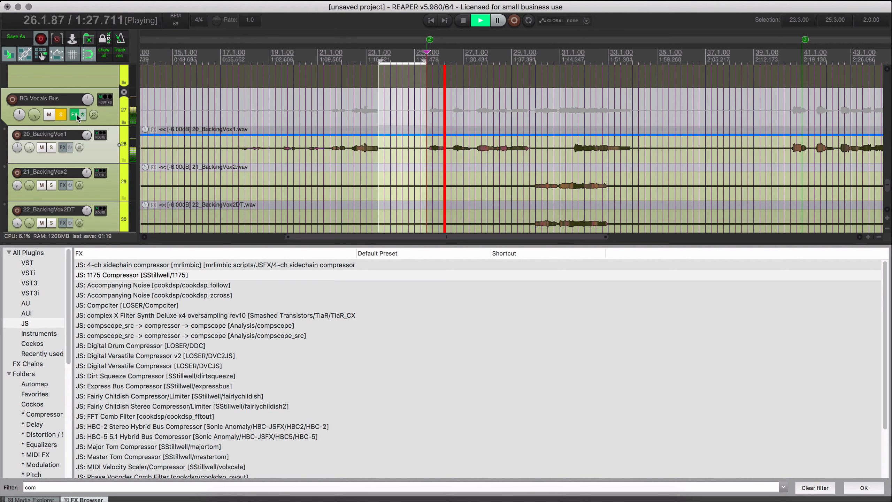
left_click(61, 114)
Show the mixer and lower the faders of 21_BackingVox2 through 24_BackingVox3DT together during playback.
scroll(506, 176, "right", 3)
scroll(492, 203, "down", 3)
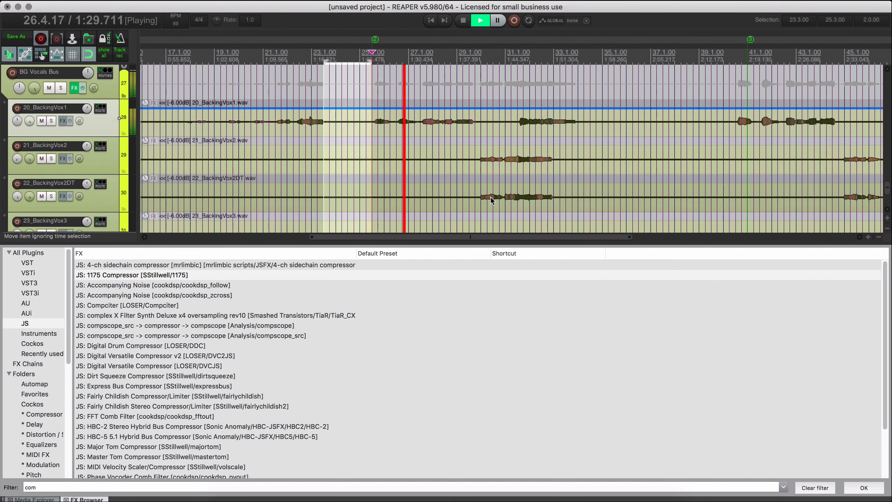
scroll(489, 186, "up", 4)
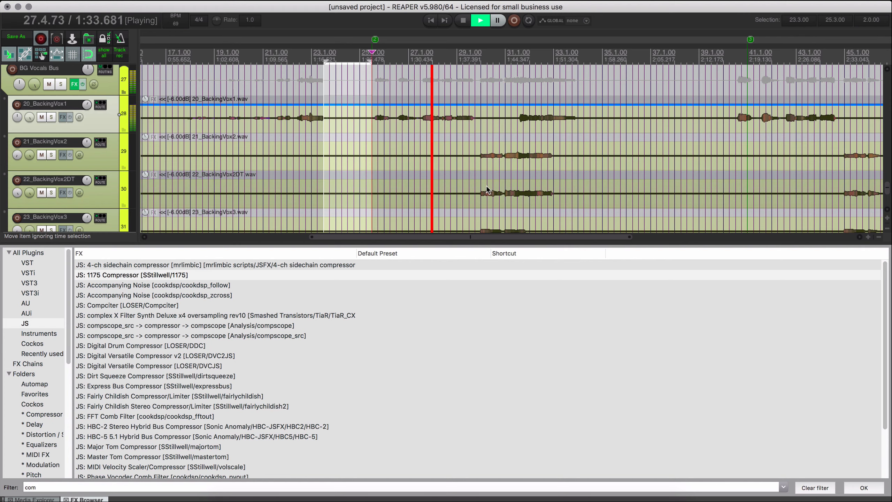
key("super+m")
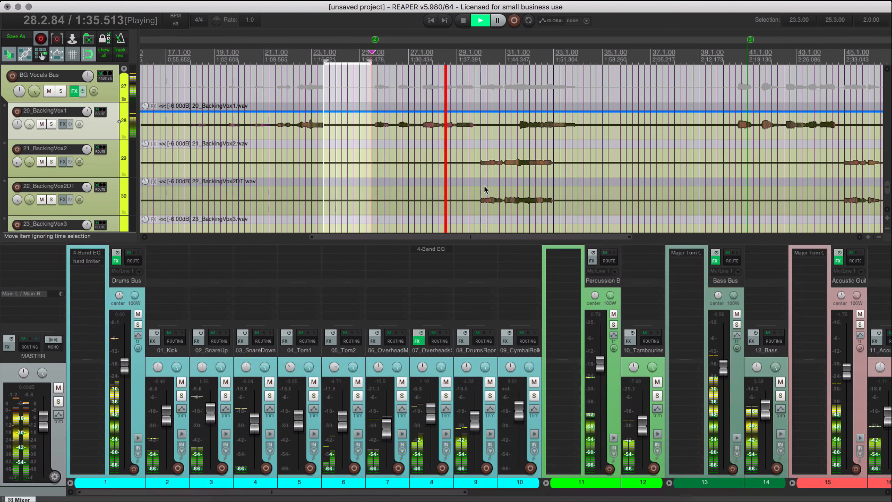
scroll(792, 387, "right", 3)
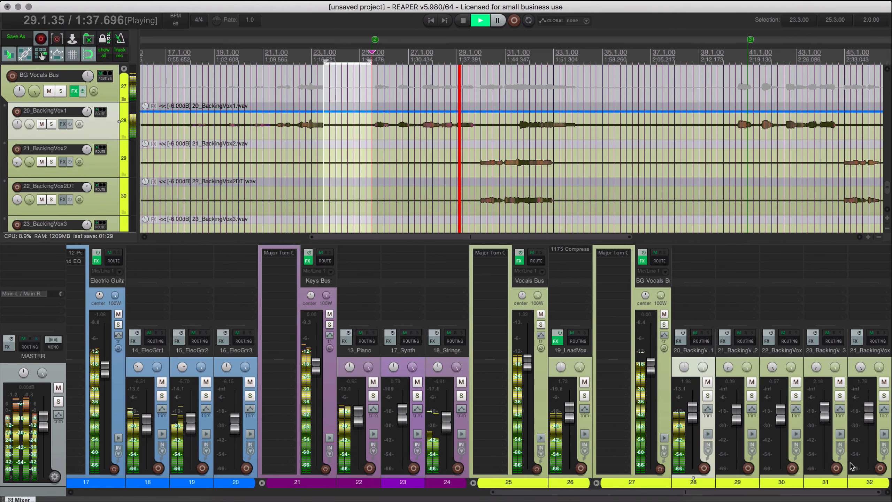
left_click(739, 358)
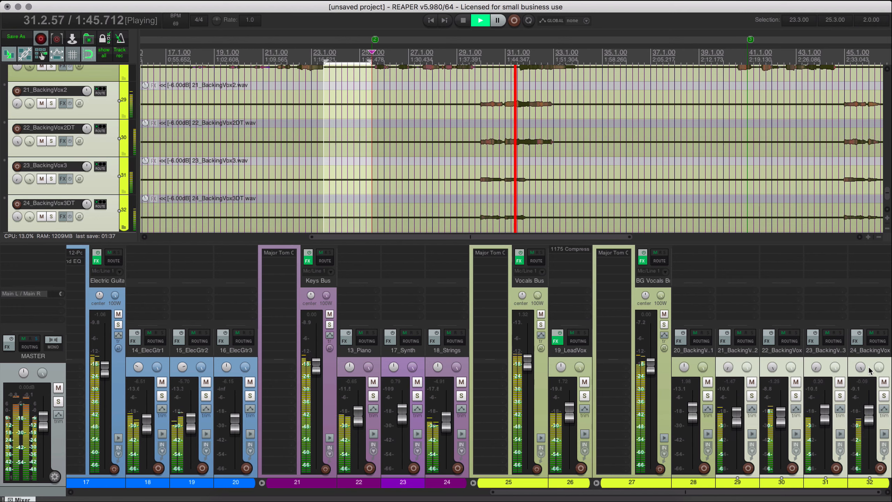
Stop playback, open the BG Vocals Bus compressor from the mixer and close the FX Browser and Media Explorer.
key("space")
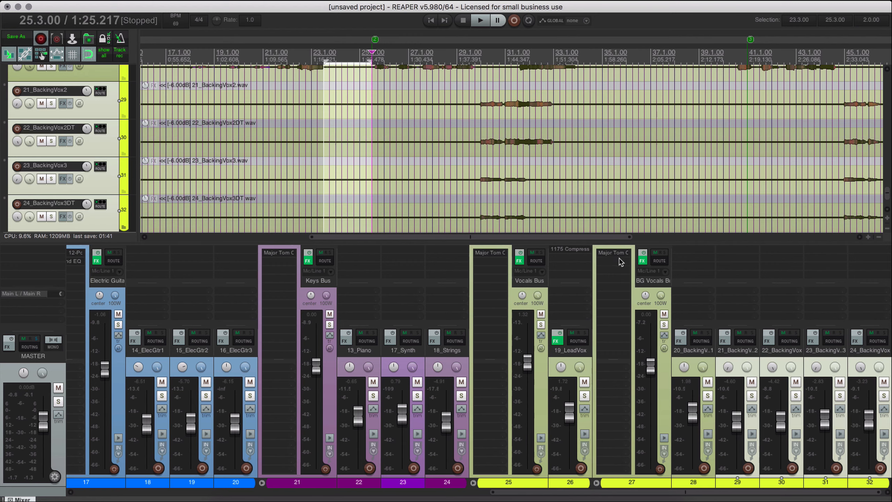
left_click(620, 256)
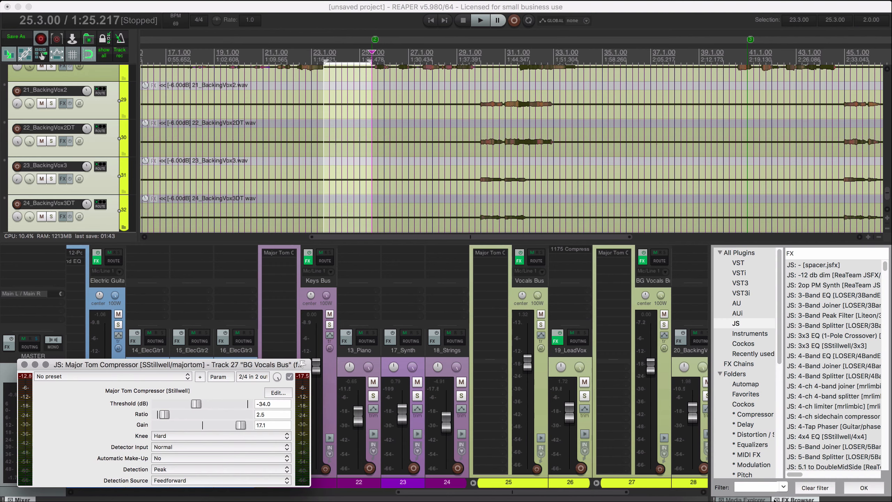
left_click(777, 500)
left_click(777, 499)
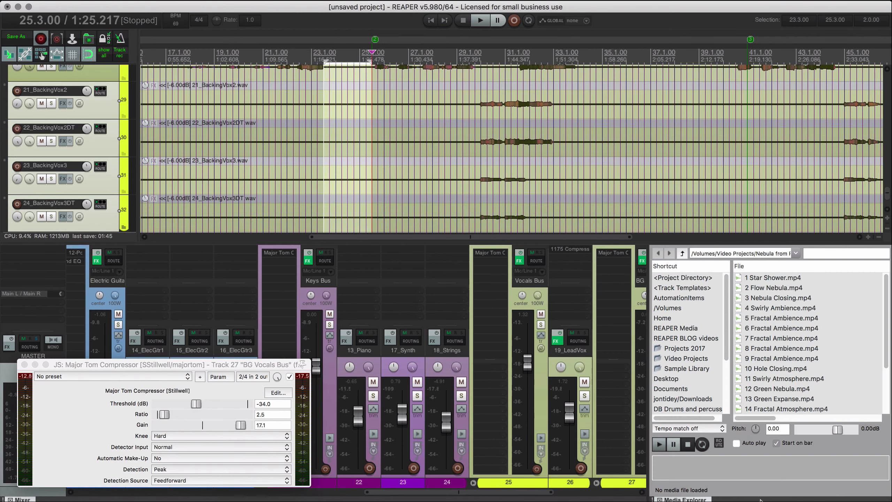
left_click(661, 500)
left_click_drag(270, 364, 424, 234)
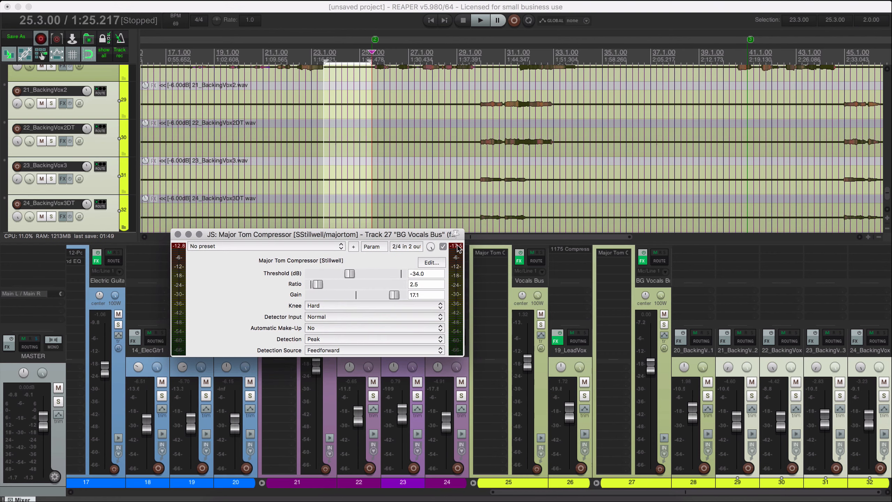
Play the backing harmonies from 29.4.00 to check the BG Vocals Bus compressor with the harmony faders lowered further.
scroll(565, 272, "right", 3)
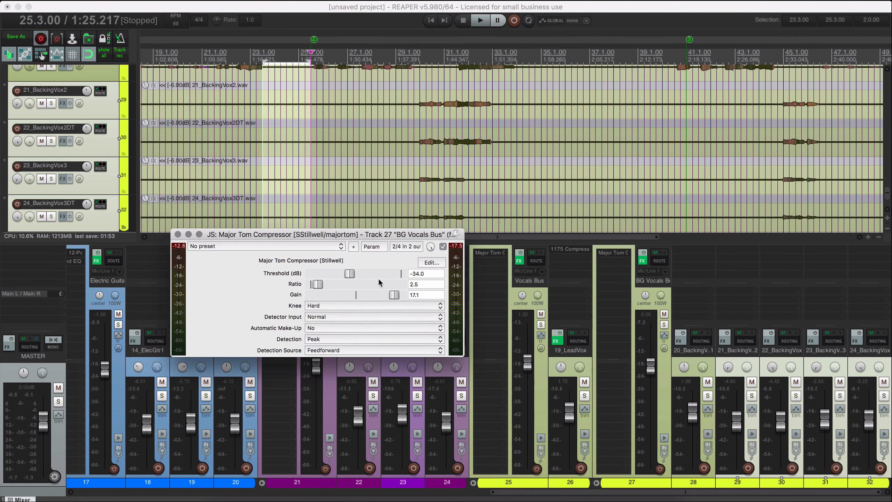
key("space")
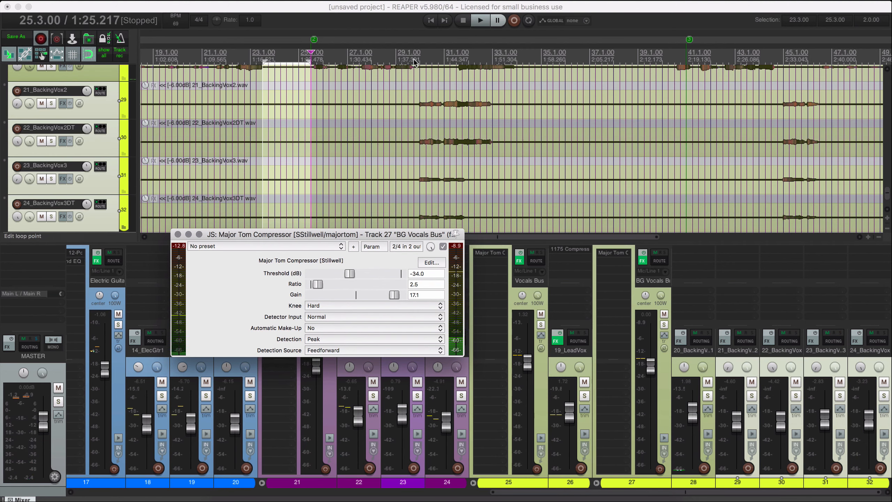
left_click(426, 80)
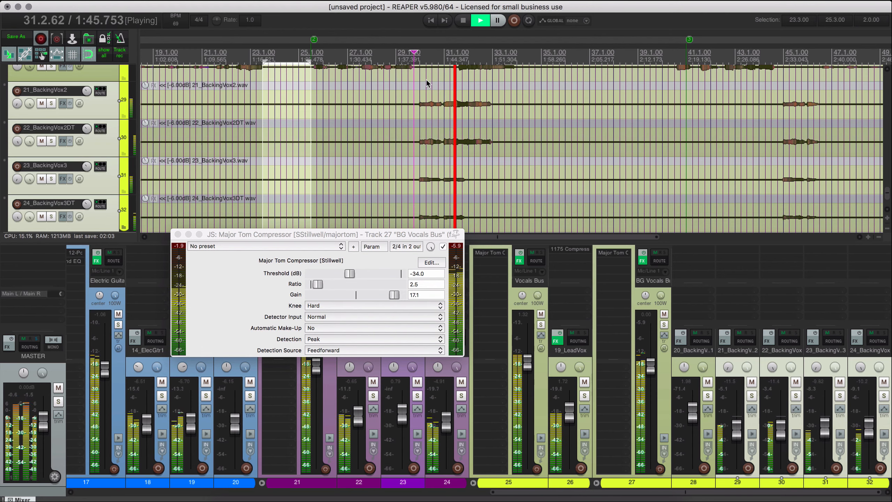
key("space")
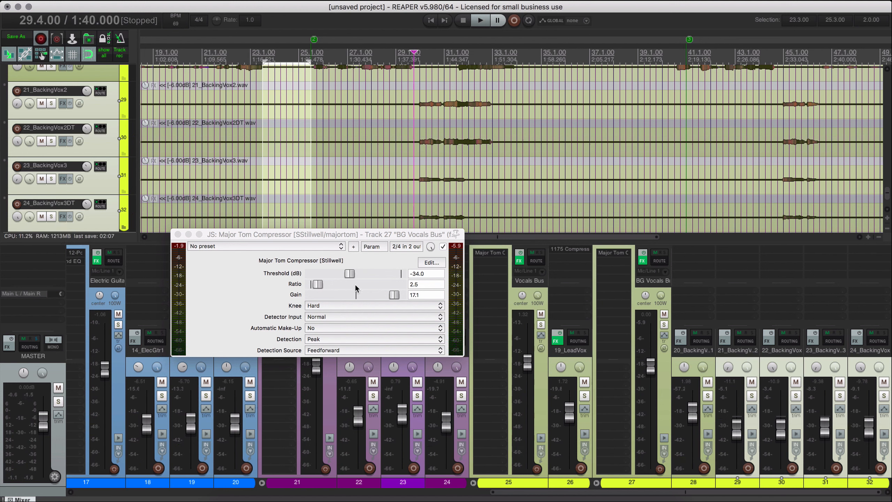
Raise the BG Vocals Bus compressor's threshold to -18.3 dB while playing the harmonies from 29.4.00.
left_click_drag(354, 271, 375, 275)
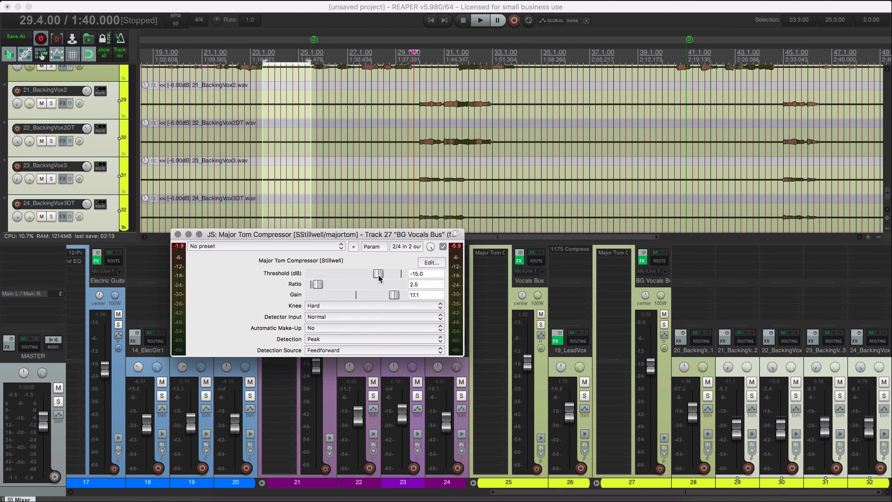
key("space")
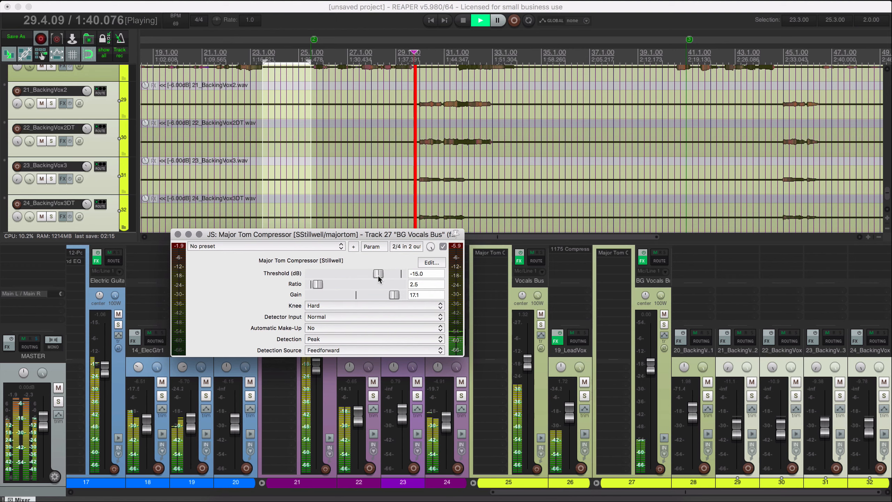
left_click_drag(378, 277, 377, 276)
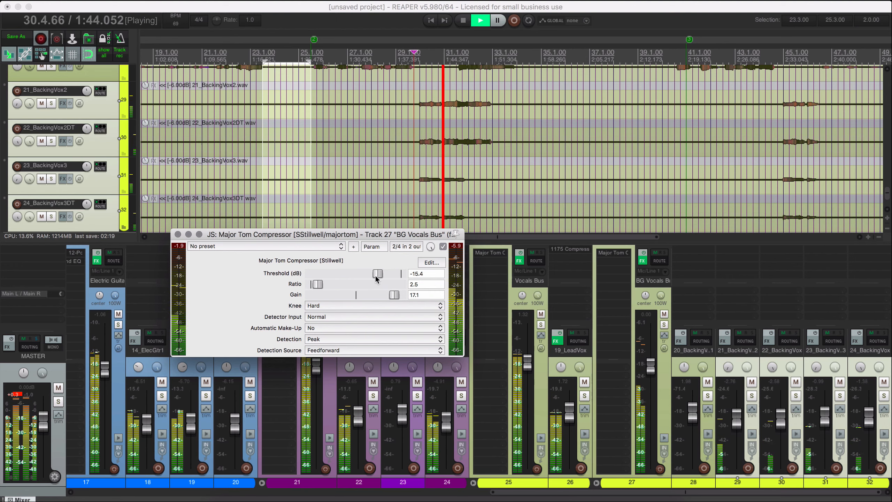
mouse_move(376, 278)
left_mouse_down()
mouse_move(362, 277)
mouse_move(373, 274)
left_mouse_up()
Reduce the BG Vocals Bus compressor's gain to 2.8, replay the section from 29.4.00 and close the compressor.
double_click(393, 299)
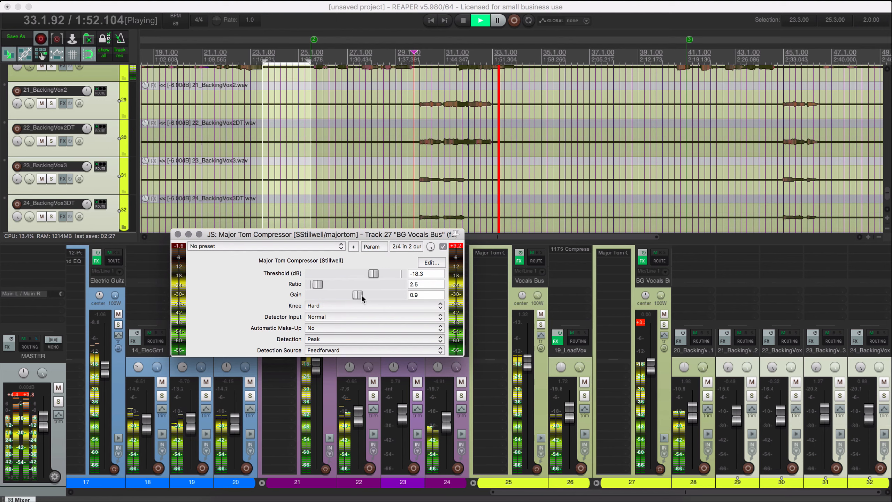
left_click_drag(362, 299, 365, 298)
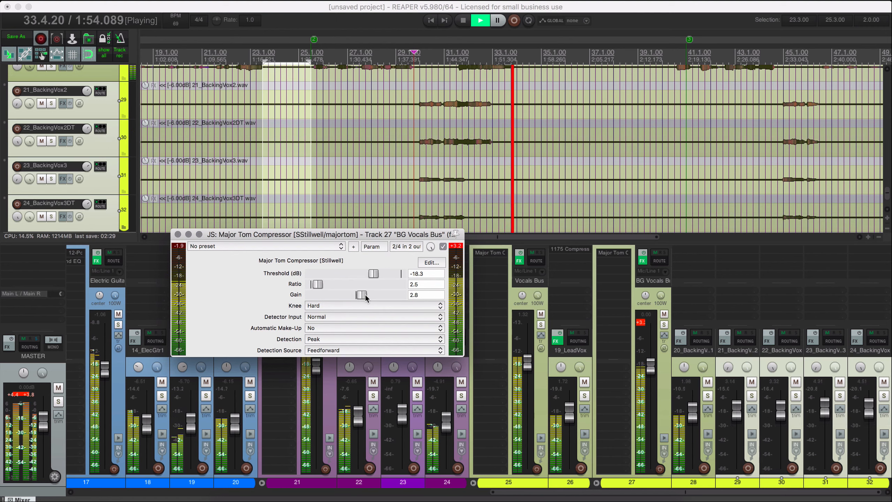
key("space")
key("space")
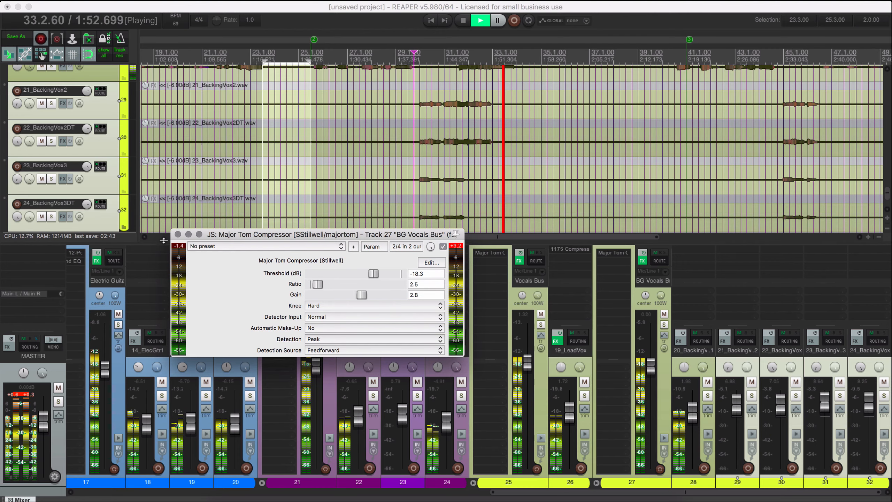
left_click(178, 235)
Lower the 01_Kick fader slightly while the full mix plays.
left_click(314, 492)
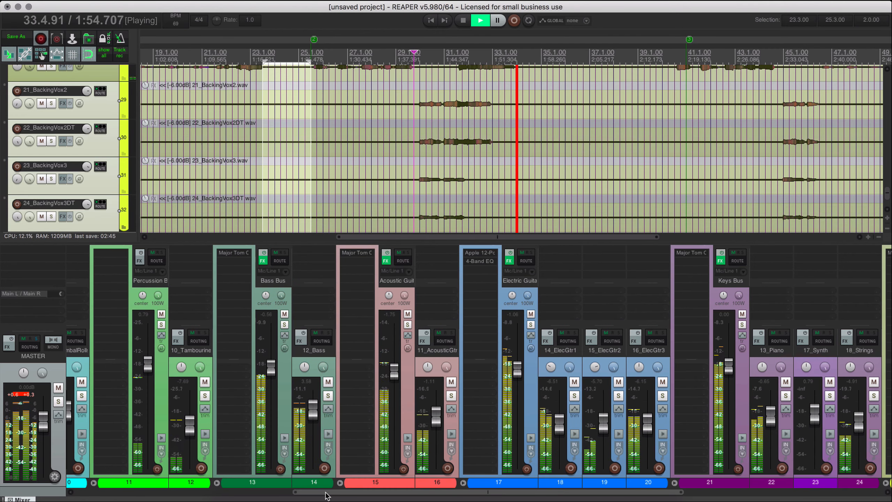
left_click(174, 493)
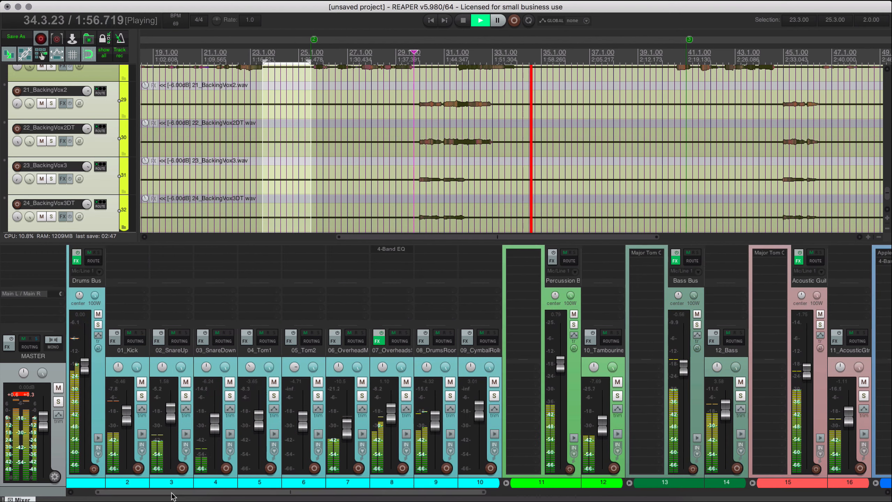
left_click(131, 374)
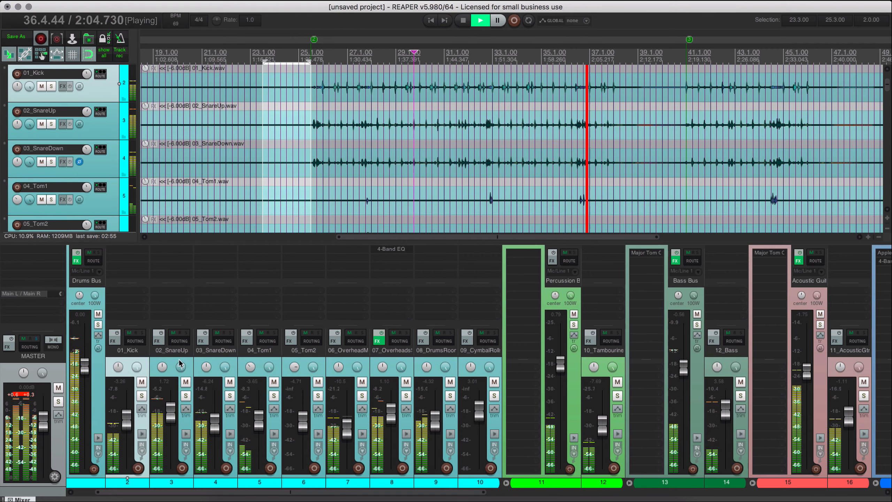
Stop playback and insert the JS Tilt Equalizer on 02_SnareUp.
left_click(157, 366)
key("space")
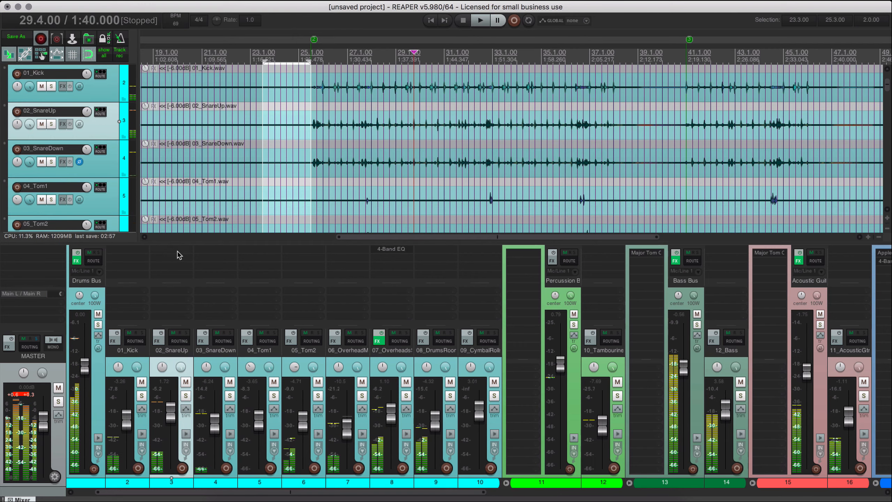
key("super+alt+f")
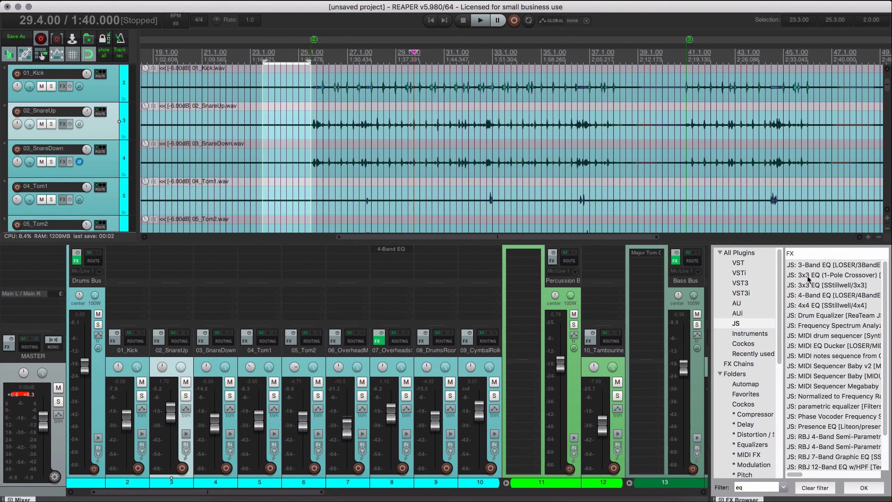
scroll(795, 290, "down", 3)
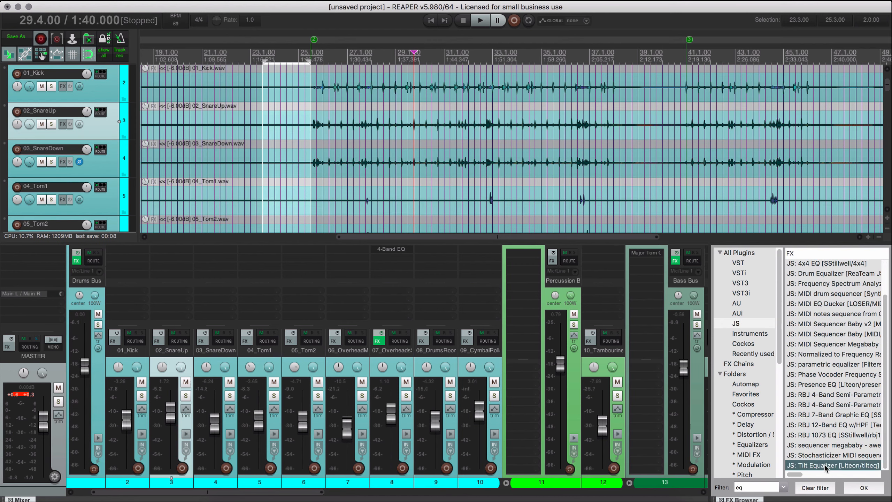
left_click_drag(168, 252, 173, 254)
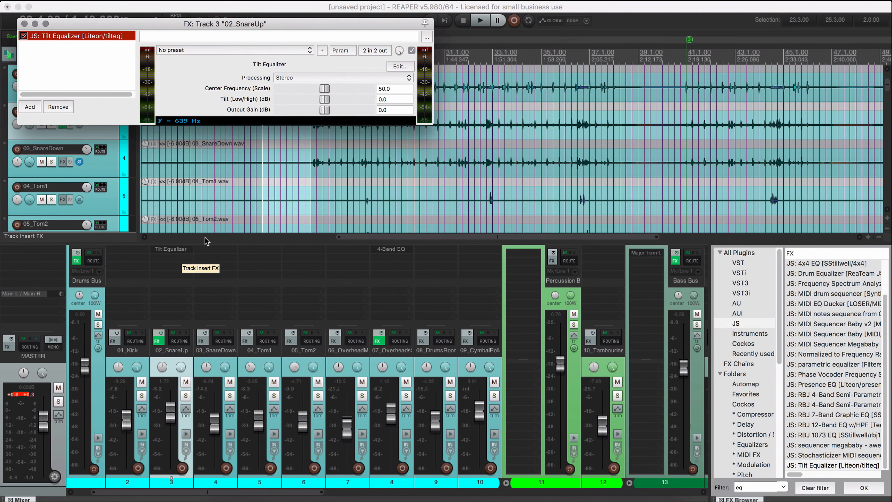
Solo 02_SnareUp and, during playback, set the Tilt Equalizer's center frequency to 51.75 and tilt to 2.8 dB.
left_click(186, 396)
key("space")
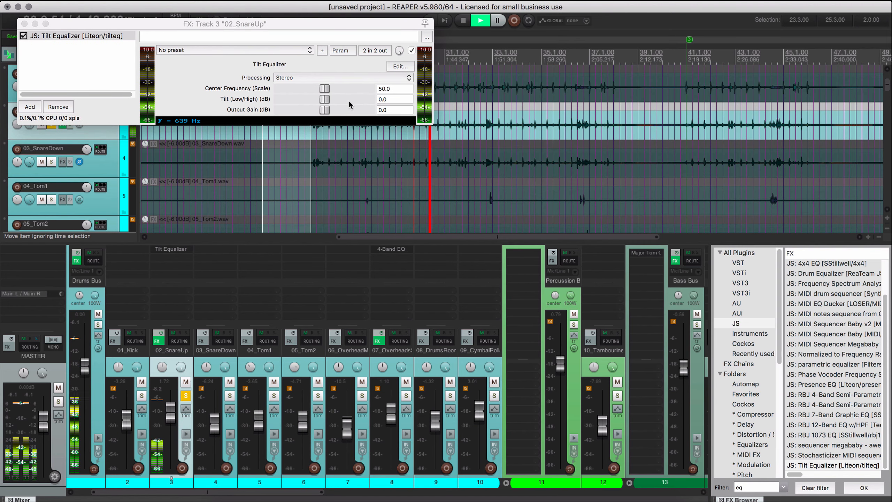
left_click_drag(325, 99, 346, 101)
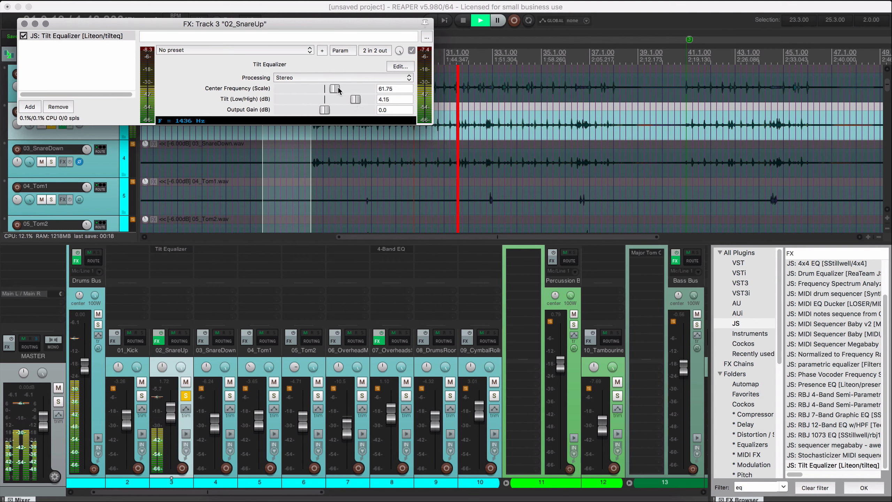
mouse_move(343, 91)
left_mouse_down()
mouse_move(306, 89)
mouse_move(338, 91)
left_mouse_up()
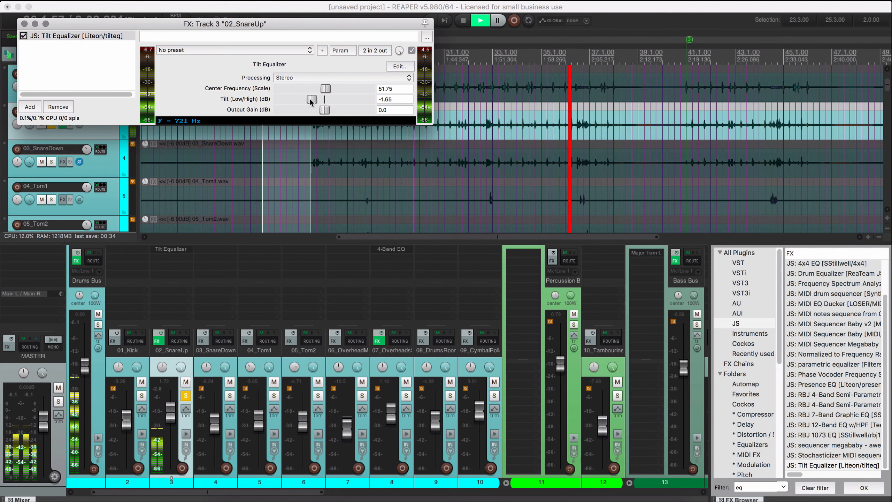
Switch the 02_SnareUp Tilt Equalizer's processing to Mono.
left_click(329, 78)
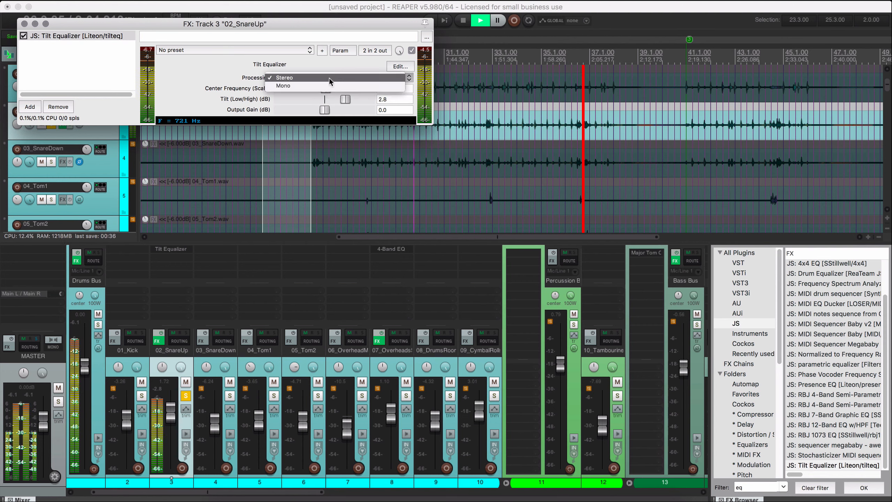
left_click(333, 74)
left_click(332, 76)
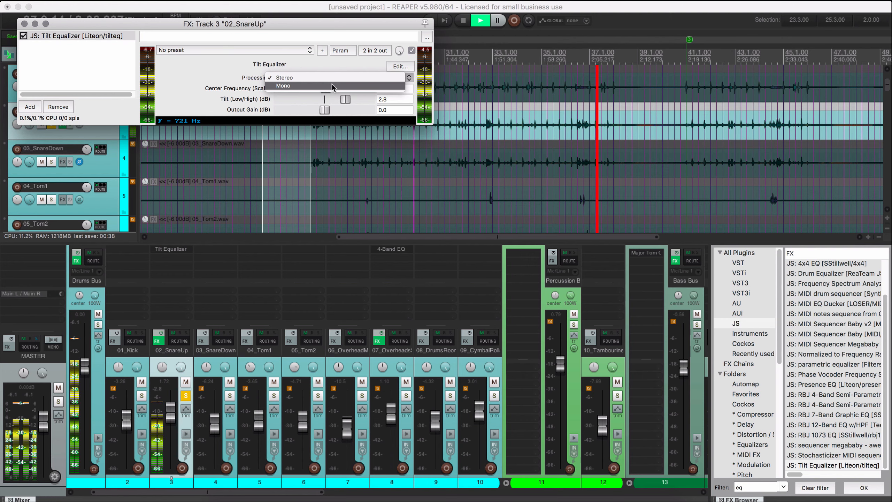
left_click(332, 85)
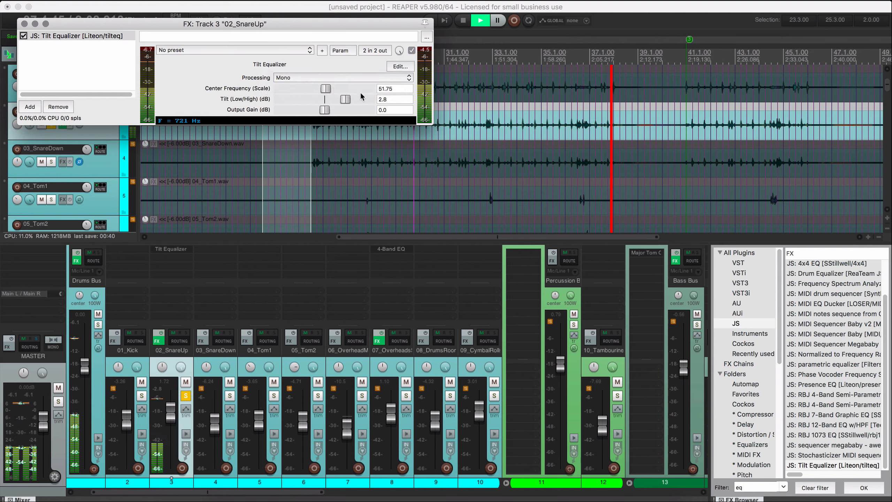
Compare the soloed 02_SnareUp with its Tilt Equalizer bypassed and enabled during playback.
left_click(412, 50)
key("space")
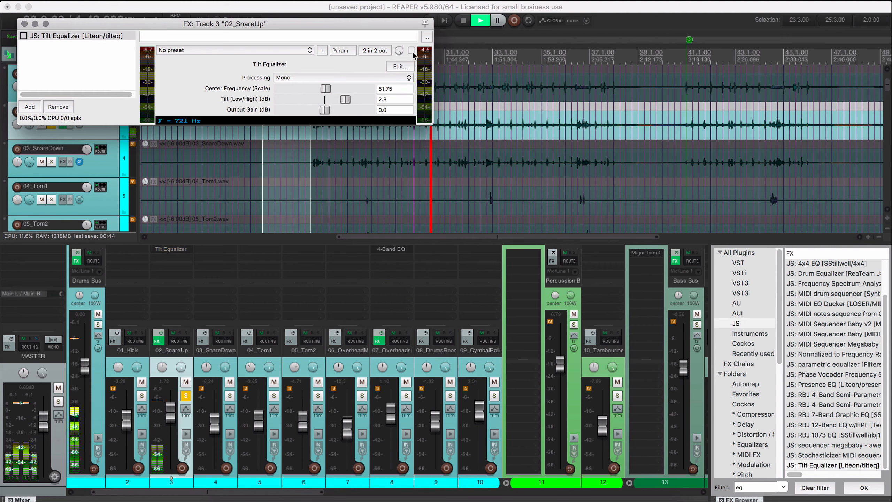
left_click(411, 50)
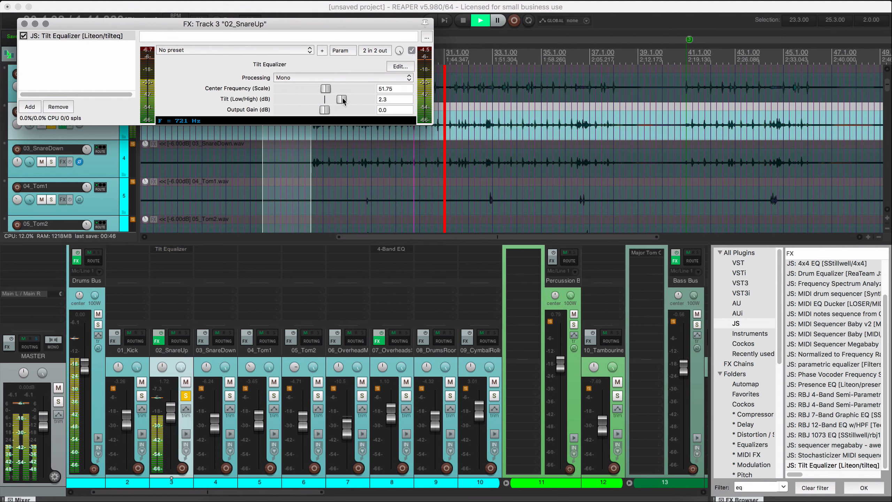
Set the 02_SnareUp Tilt Equalizer's center frequency to 38.15 and its tilt to 3.0 dB while listening.
left_click_drag(326, 89, 321, 90)
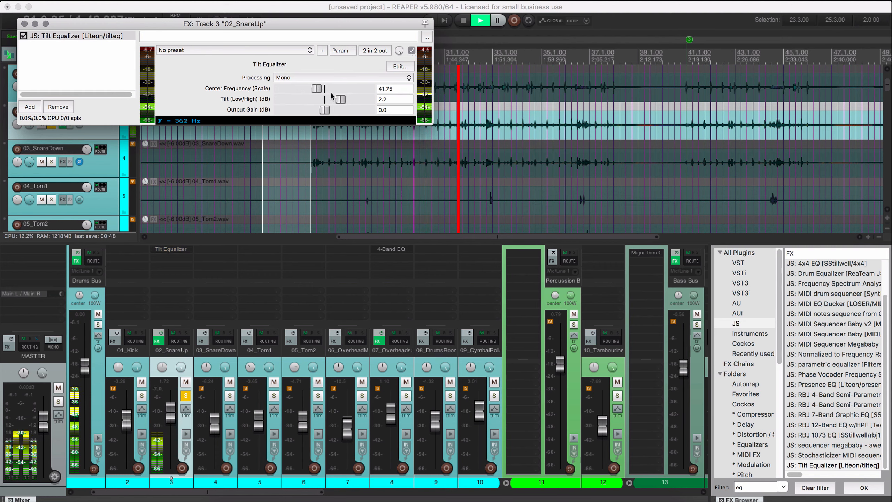
key("space")
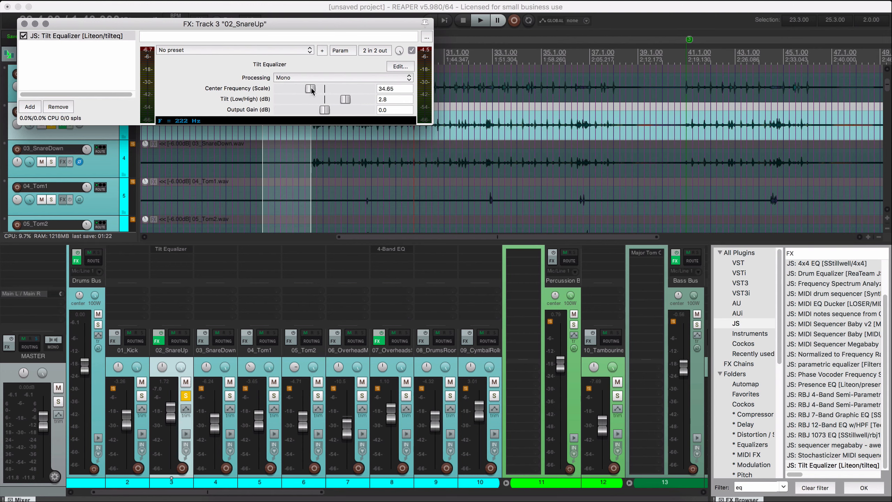
key("space")
mouse_move(315, 90)
left_mouse_down()
mouse_move(347, 98)
mouse_move(312, 88)
left_mouse_up()
key("space")
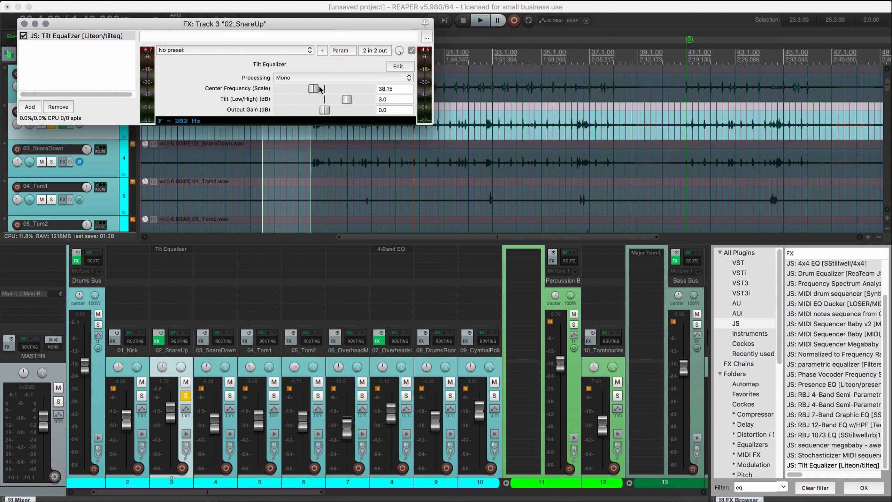
Unsolo 02_SnareUp and compare its effects bypassed and enabled in the full mix.
left_click(186, 395)
key("space")
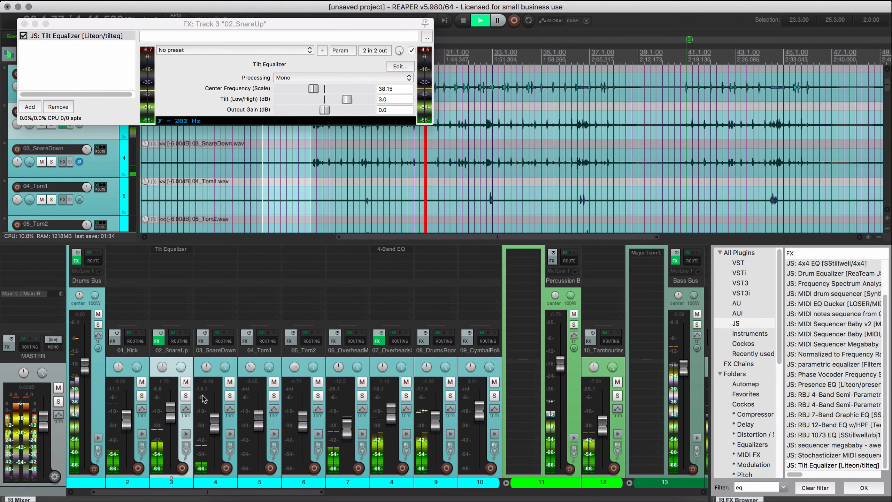
left_click(160, 333)
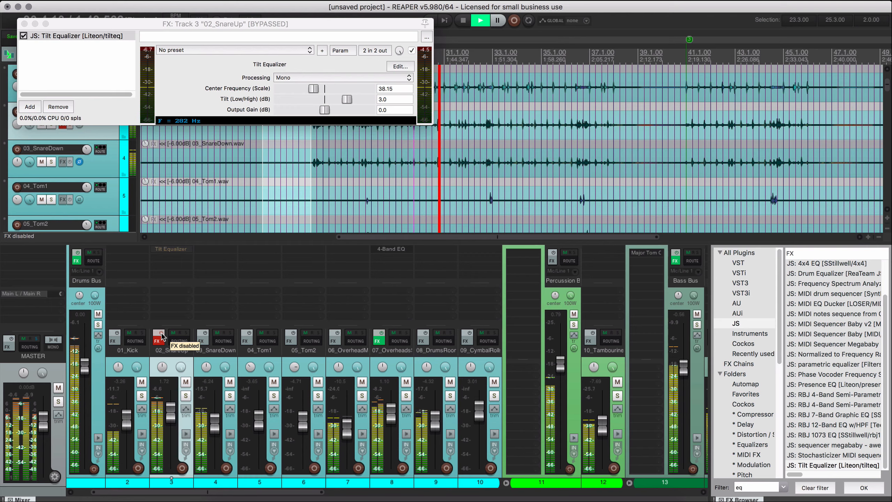
left_click(160, 337)
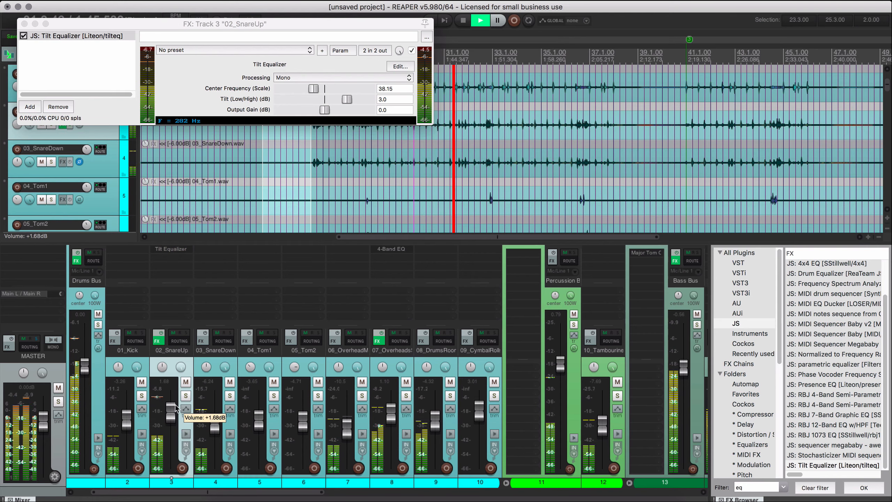
Solo 03_SnareDown to add the Tilt Equalizer and raise its fader slightly, and return to the full mix.
left_click(229, 396)
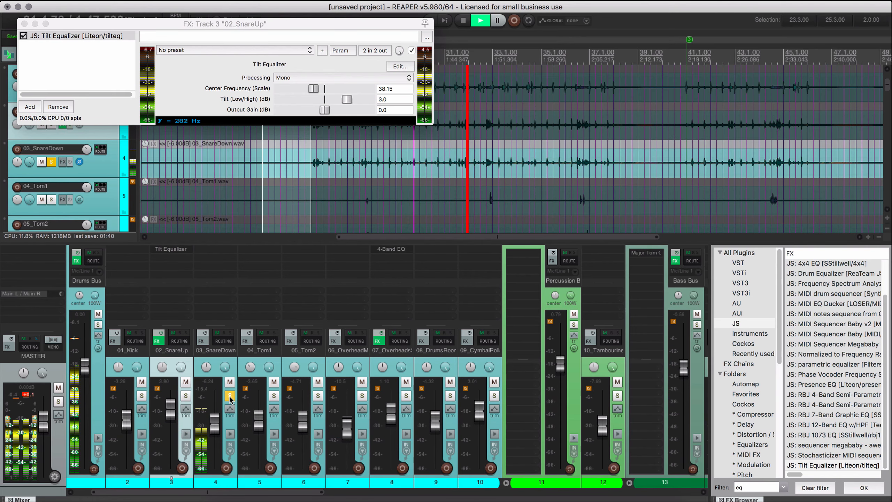
left_click_drag(218, 416, 218, 408)
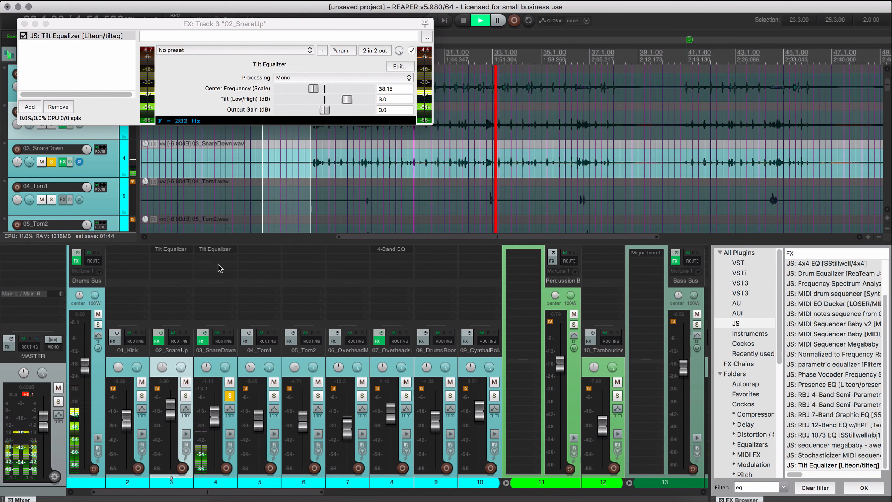
left_click(229, 396)
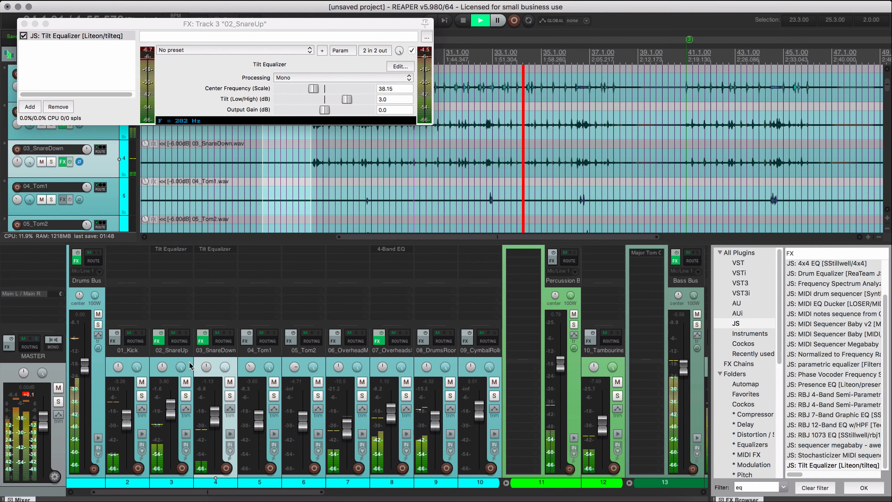
Select 02_SnareUp and 03_SnareDown together and lower both faders slightly.
left_click(211, 372)
left_click(190, 369, "shift")
scroll(190, 369, "down", 5)
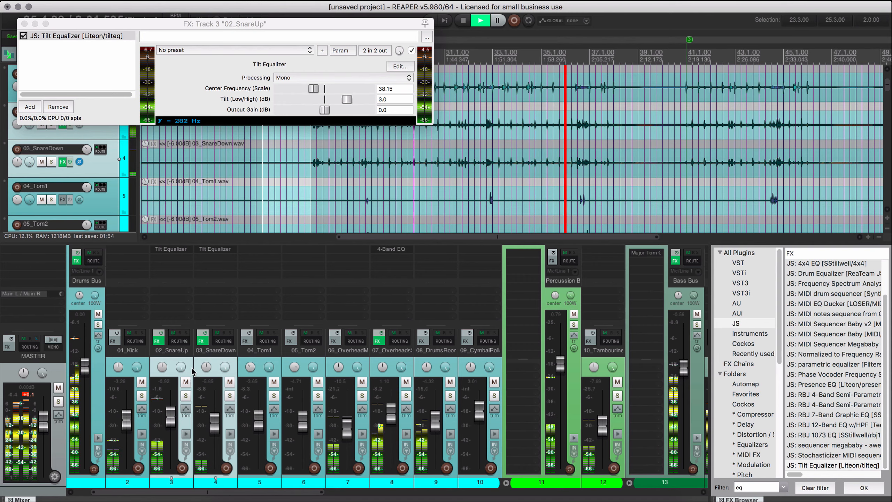
Filter the effects by "11" and insert the JS 1175 Compressor first in the Drums Bus effects chain.
left_click_drag(199, 492, 324, 497)
left_click_drag(211, 496, 185, 496)
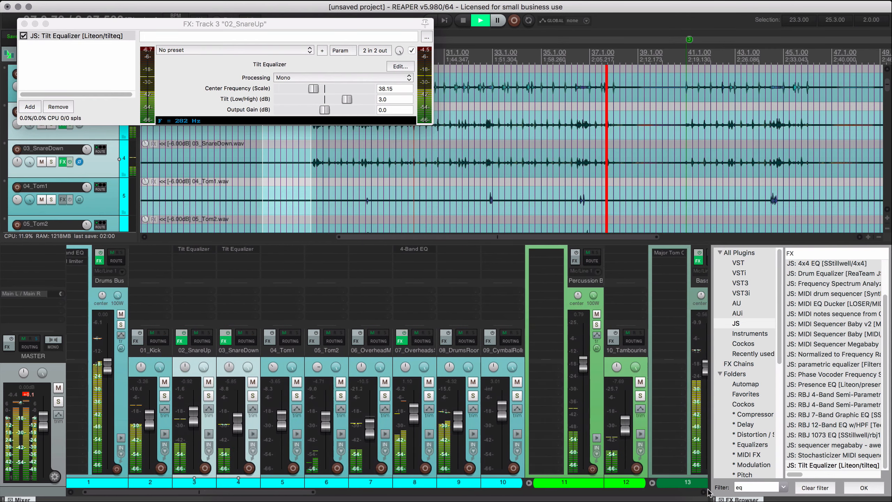
left_click_drag(282, 495, 270, 495)
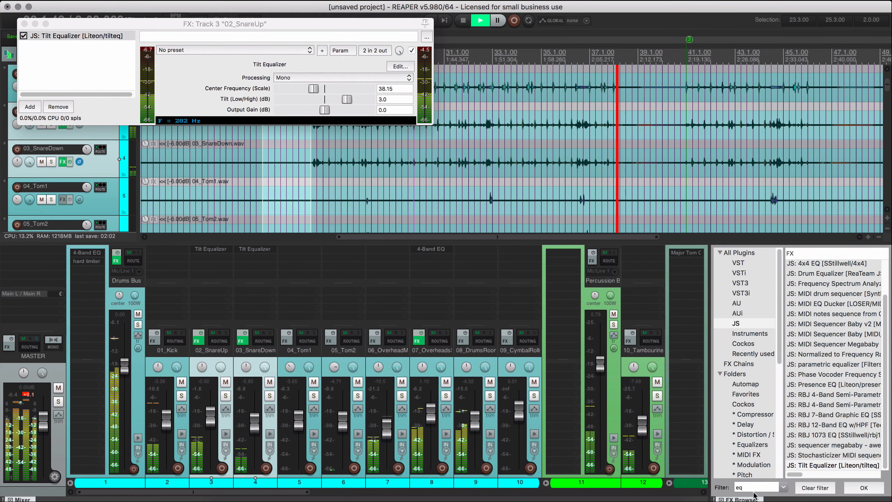
double_click(771, 487)
type("11")
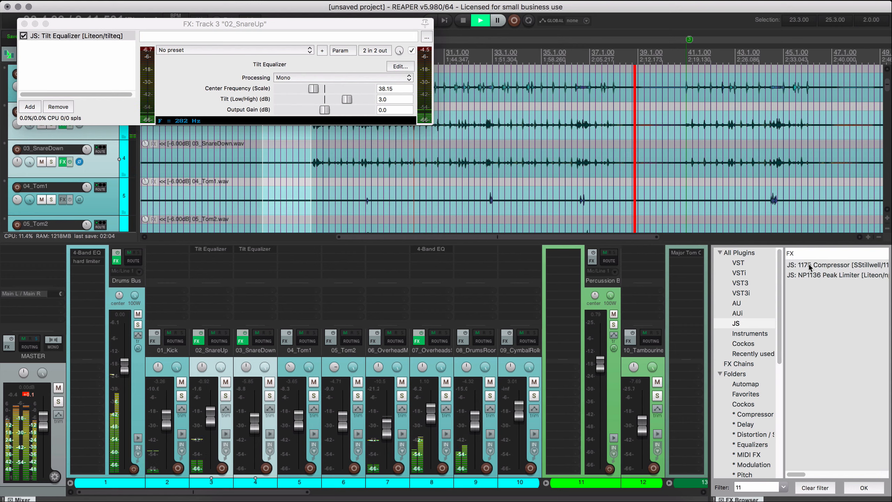
left_click_drag(836, 265, 91, 254)
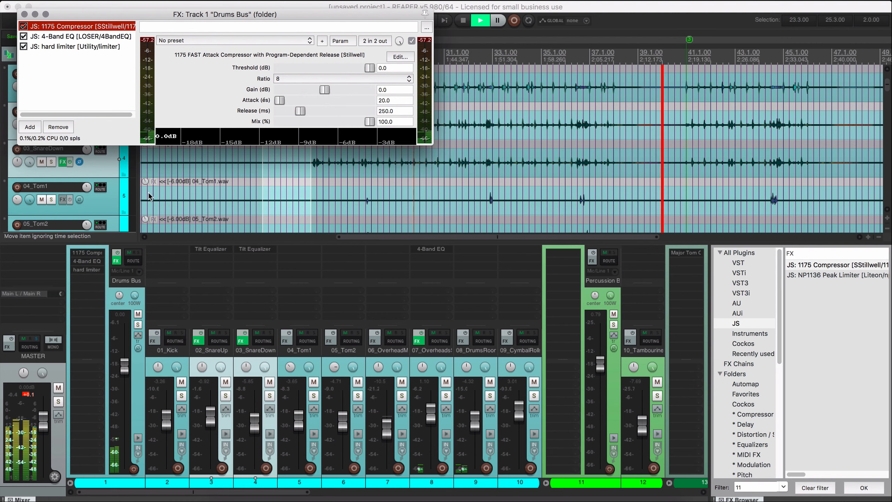
Set the Drums Bus compressor's ratio to 4, threshold to -9.2 dB and release to 111 ms during playback.
key("space")
key("space")
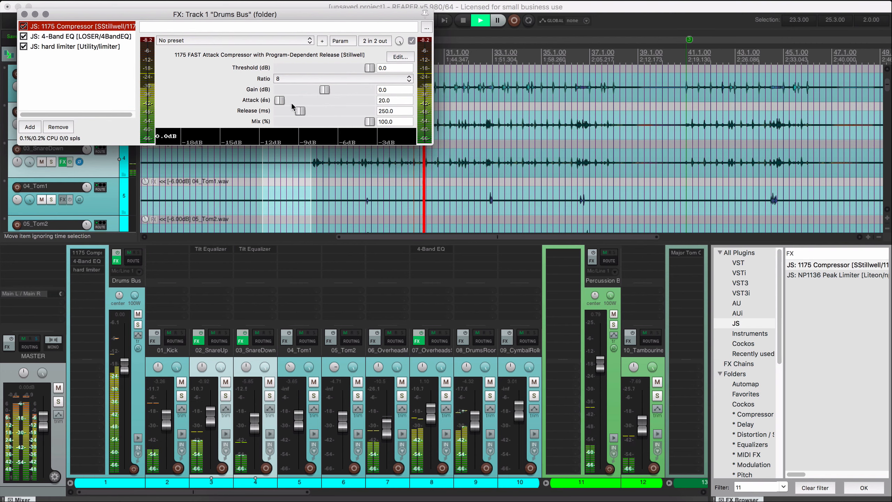
left_click(292, 79)
left_click(291, 78)
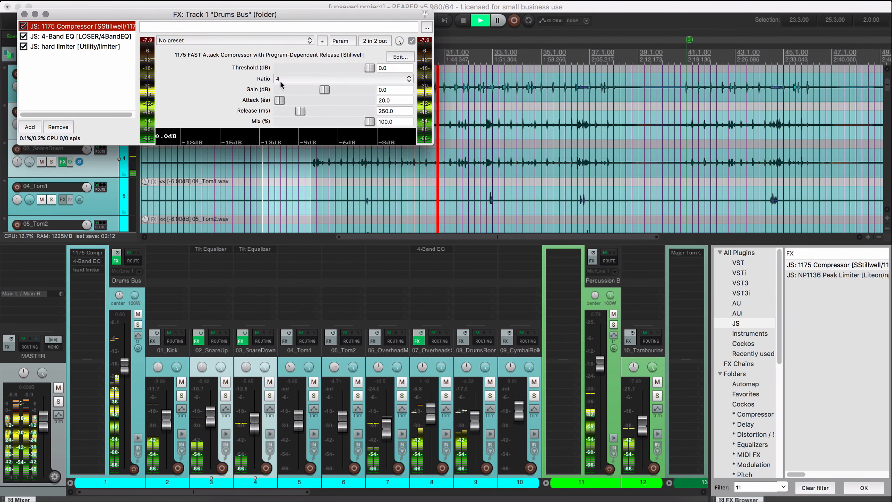
left_click_drag(366, 70, 353, 69)
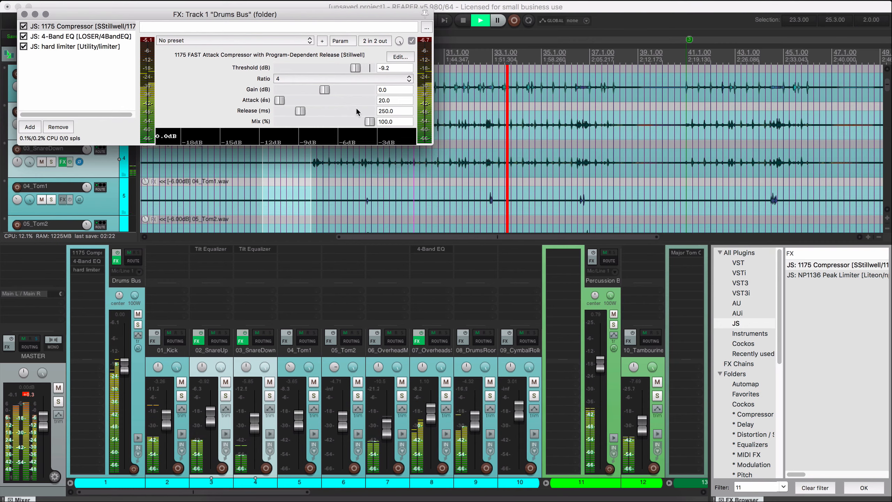
left_click_drag(303, 110, 289, 112)
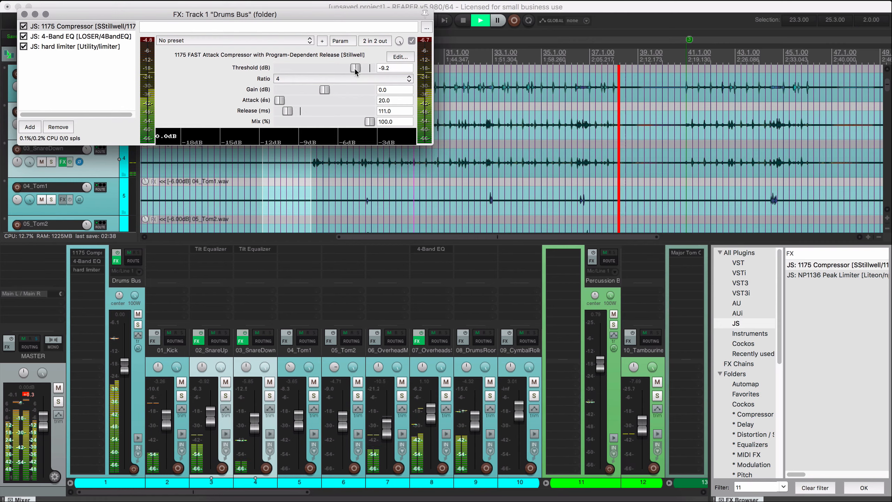
Try a lower Drums Bus compressor threshold of -12.1 dB with a gain of 2.5 dB.
left_click_drag(354, 70, 350, 70)
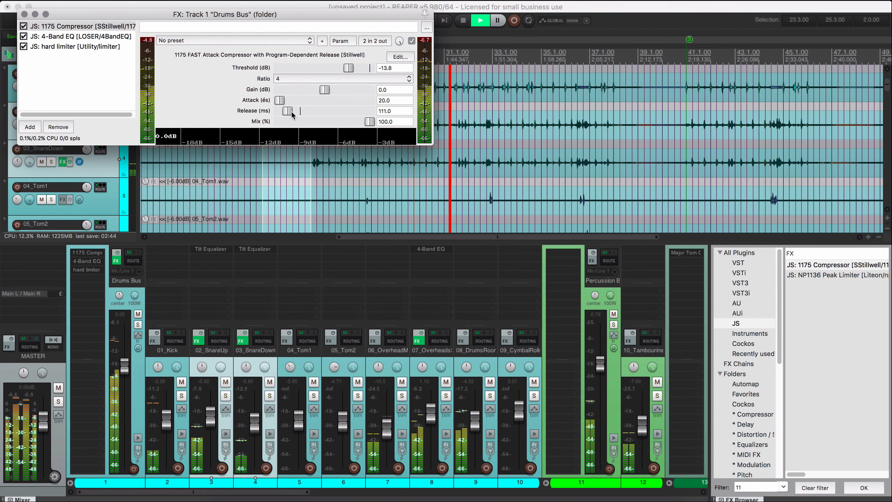
left_click_drag(325, 89, 344, 91)
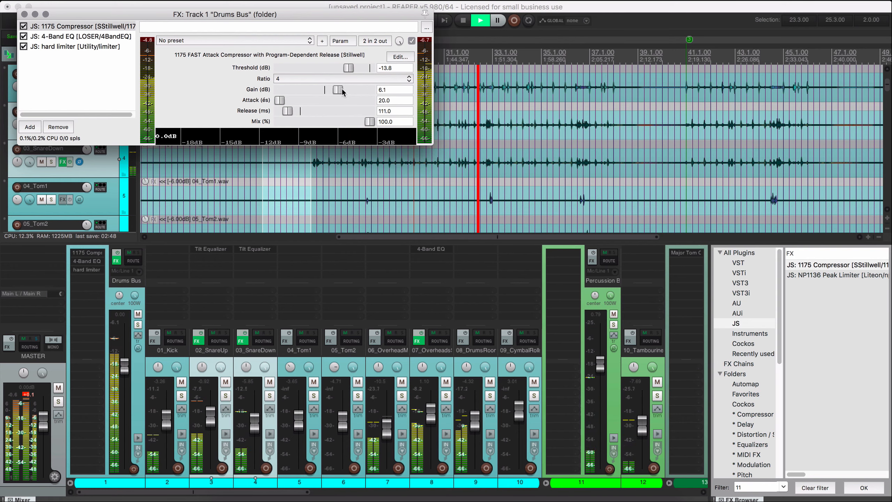
left_click_drag(344, 89, 330, 89)
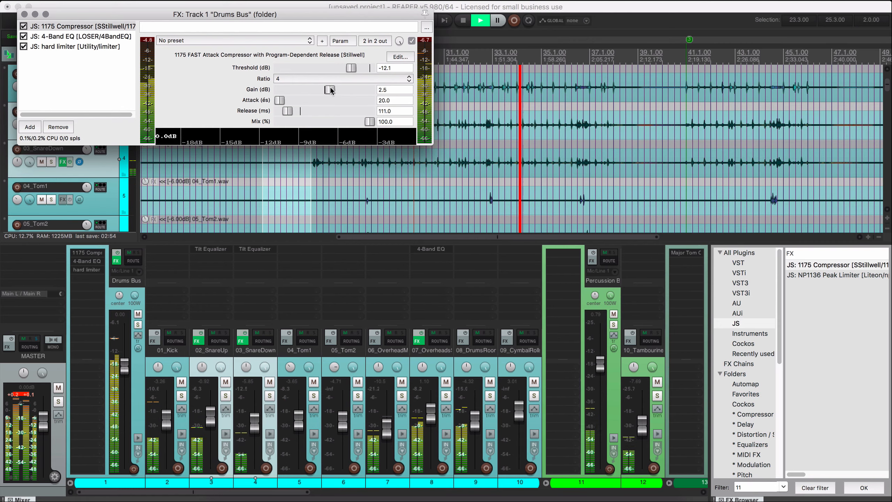
Reset the Drums Bus compressor's gain to 0.0 dB and set its threshold to -9.1 dB while listening.
key("space")
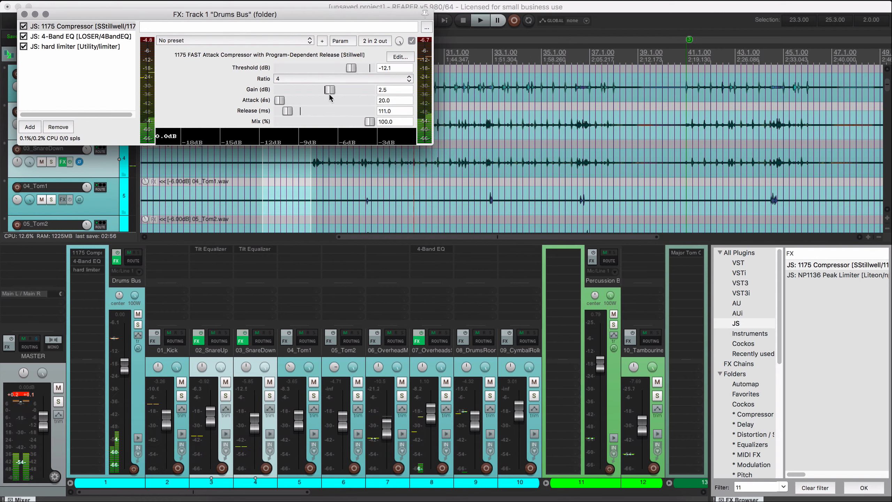
double_click(334, 91)
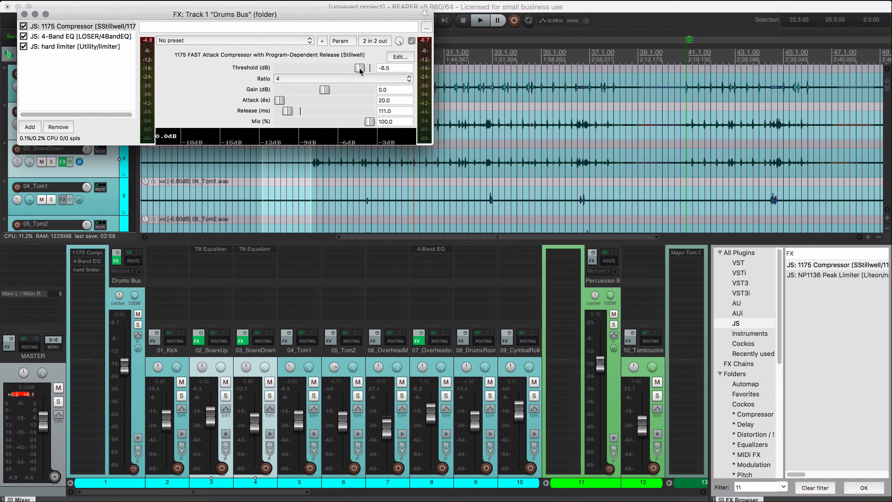
key("space")
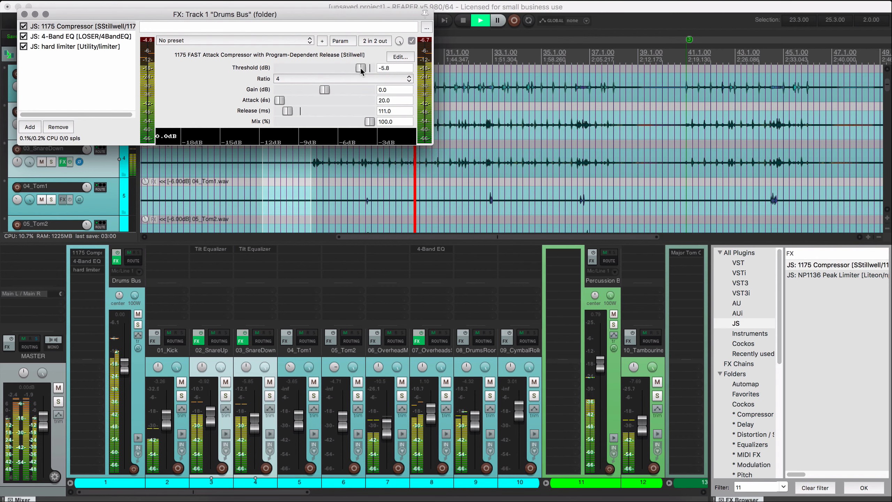
left_click_drag(361, 70, 357, 69)
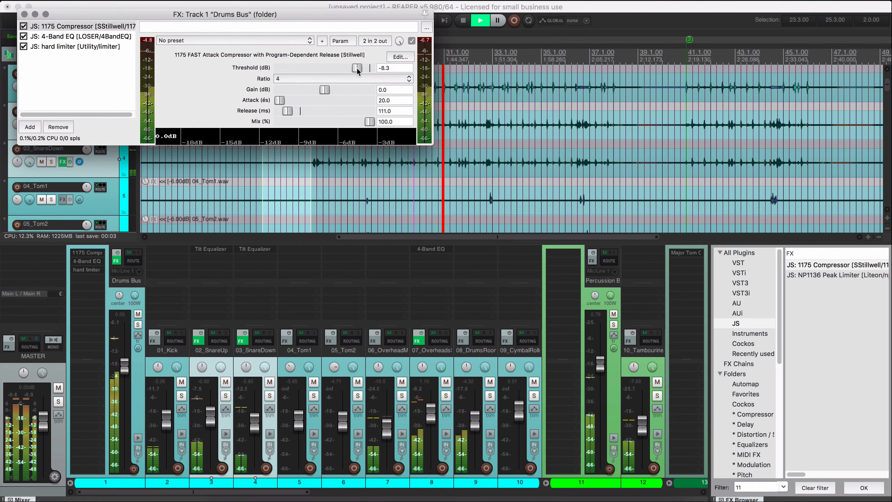
left_click_drag(357, 68, 356, 67)
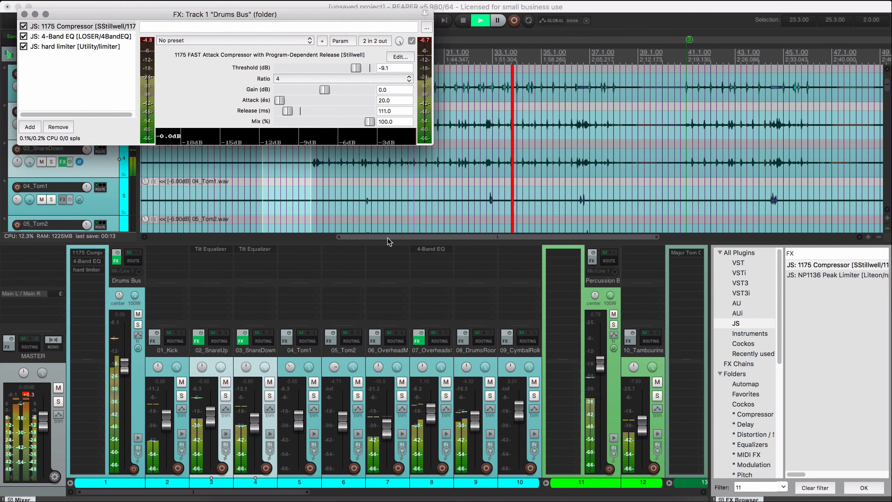
Stop playback and close the Drums Bus and 02_SnareUp effects windows.
key("space")
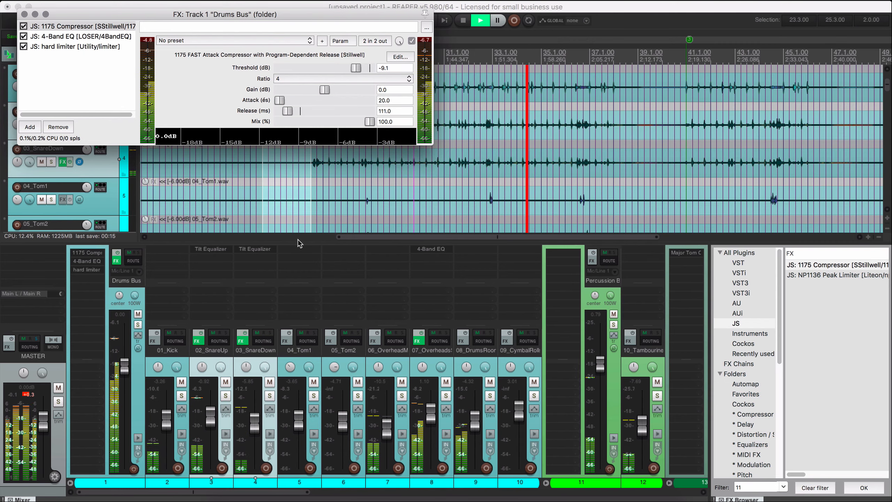
left_click_drag(55, 19, 67, 31)
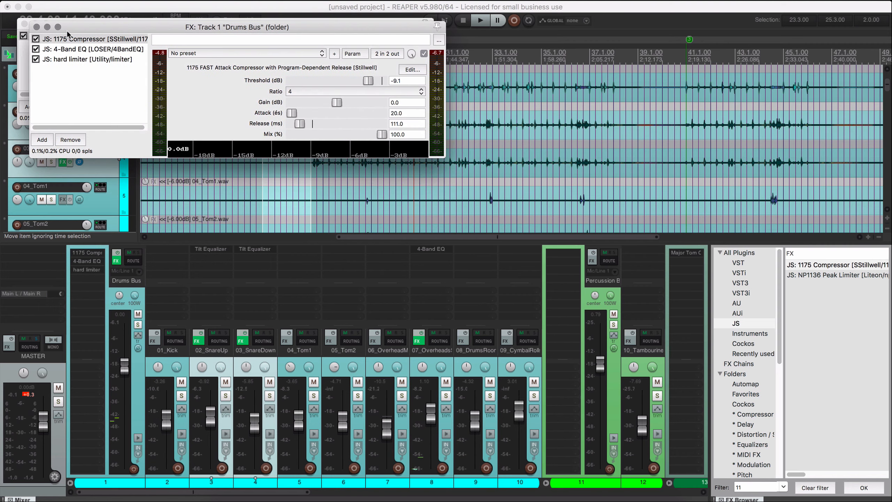
left_click(37, 28)
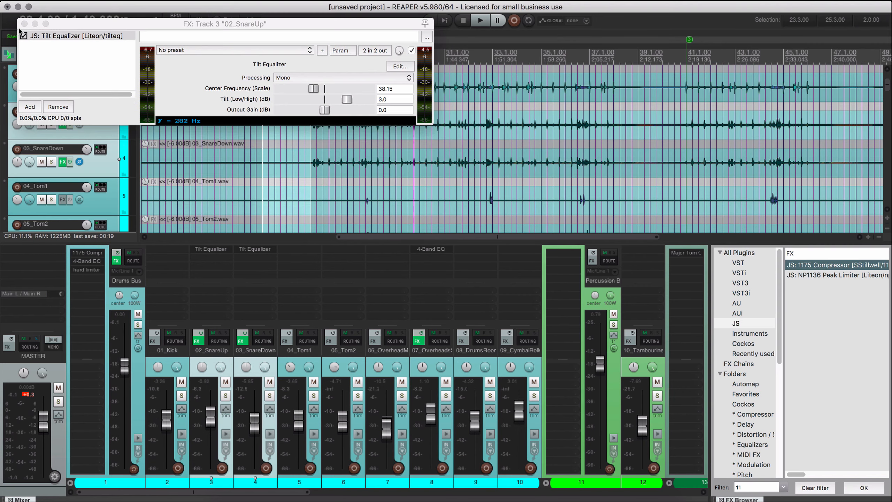
left_click(24, 24)
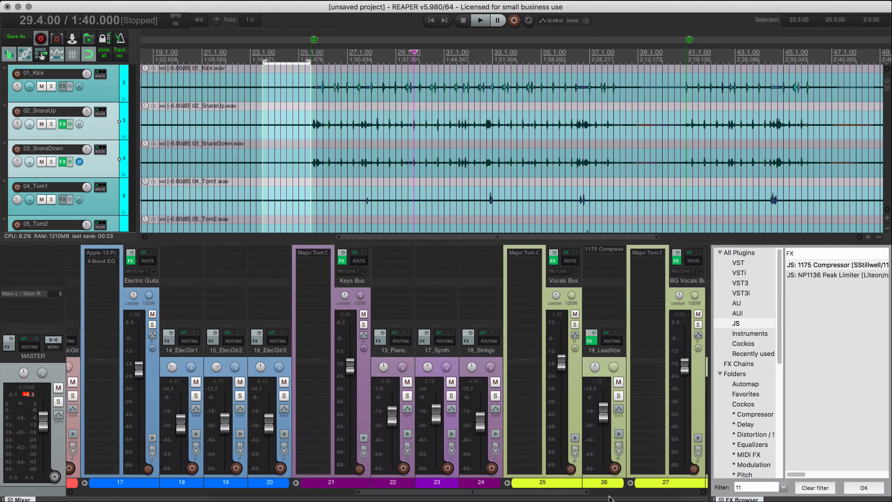
Add three new empty tracks after 24_BackingVox3DT at the end of the project.
left_click_drag(576, 493, 709, 498)
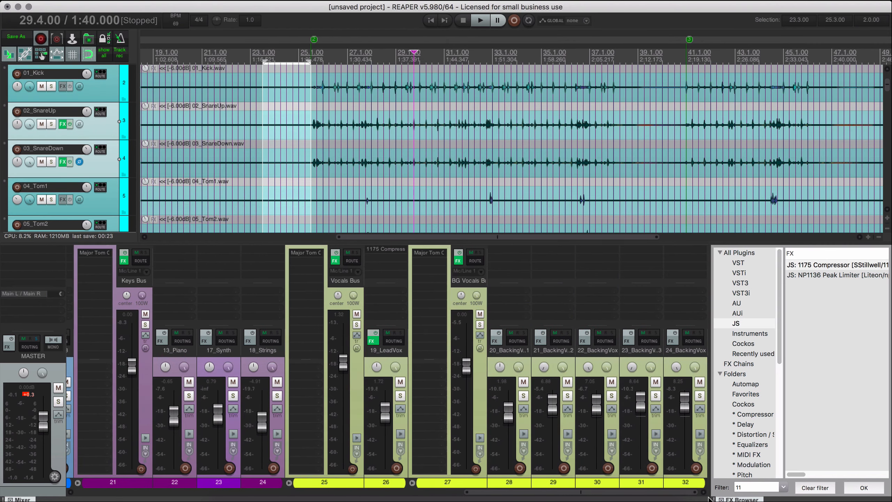
left_click(687, 362)
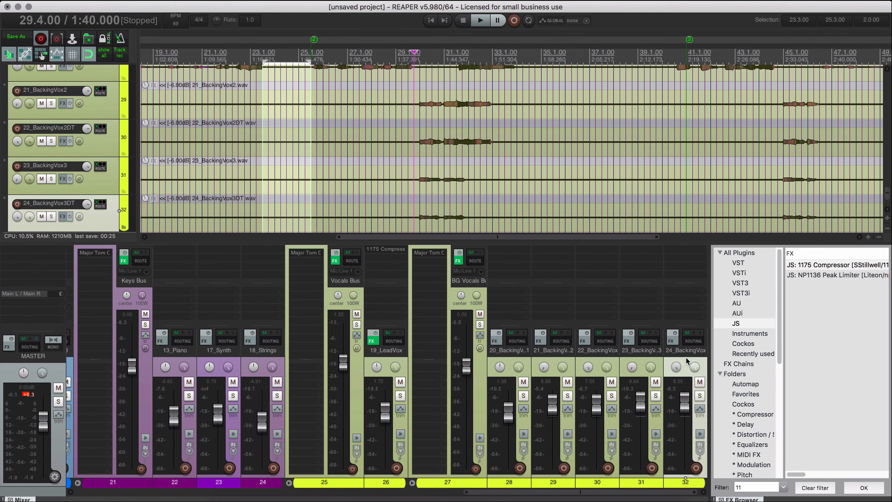
key("super+t")
key("super+t")
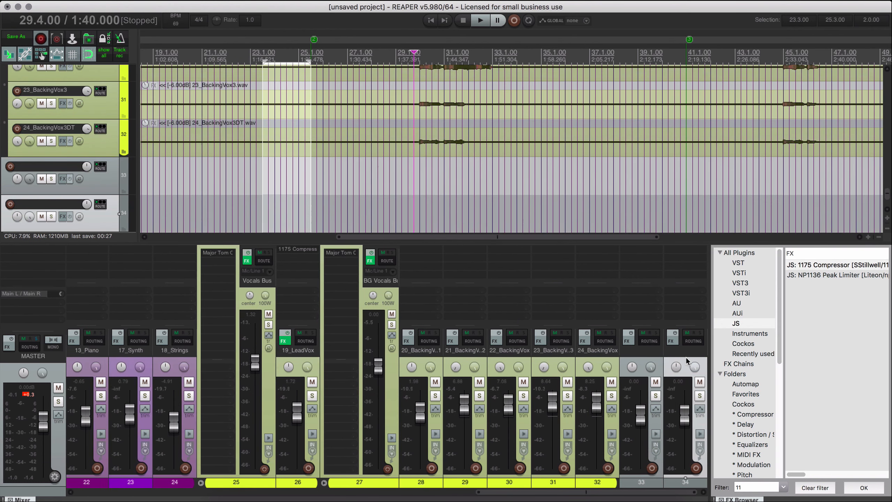
key("super+t")
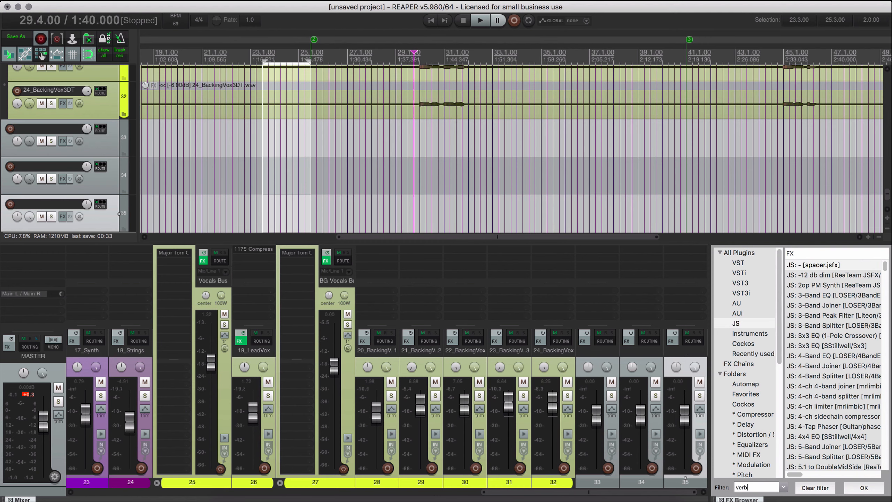
Add the Cockos ReaVerbate effect to track 33, the first of the three new empty tracks.
left_click(756, 344)
scroll(855, 376, "down", 3)
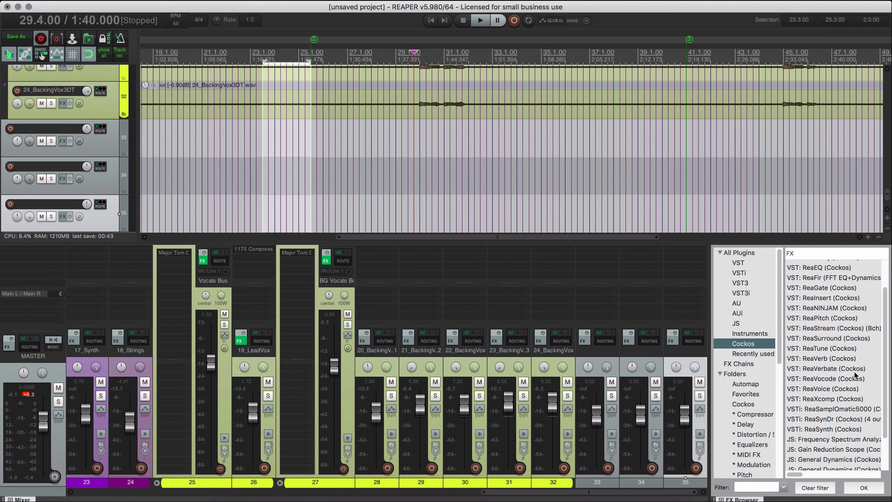
left_click(840, 353)
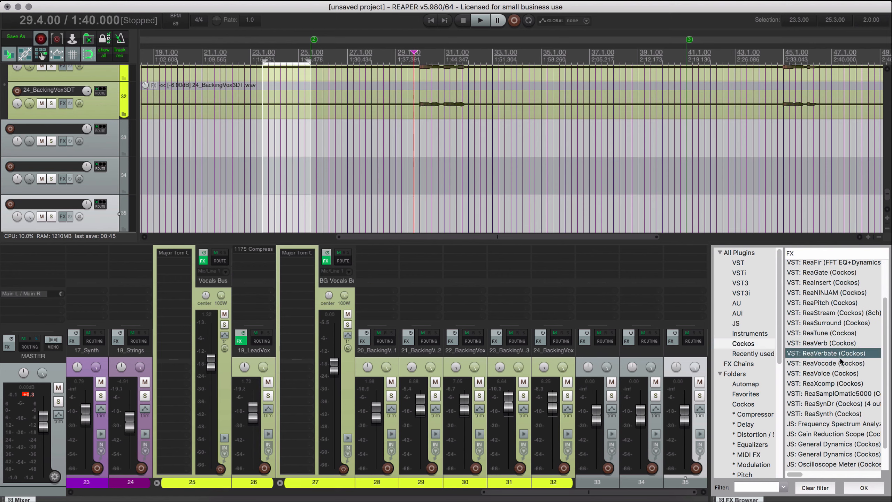
left_click_drag(611, 263, 614, 325)
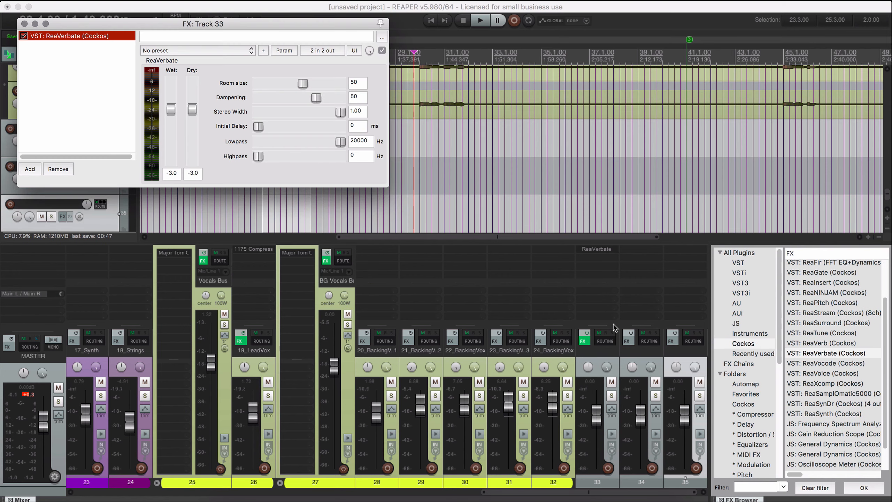
Name tracks 33 and 34 Reverb 1 and Reverb 2, and load the small room preset in Reverb 1's ReaVerbate.
left_click(604, 350)
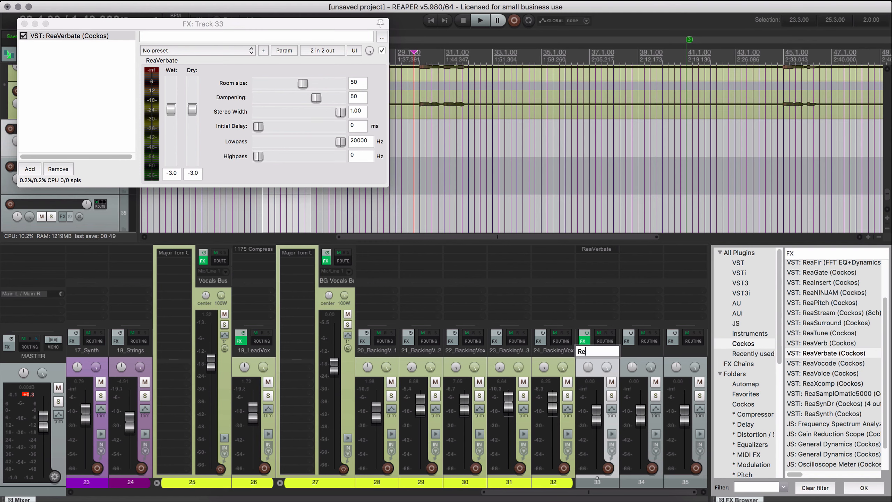
key("Tab")
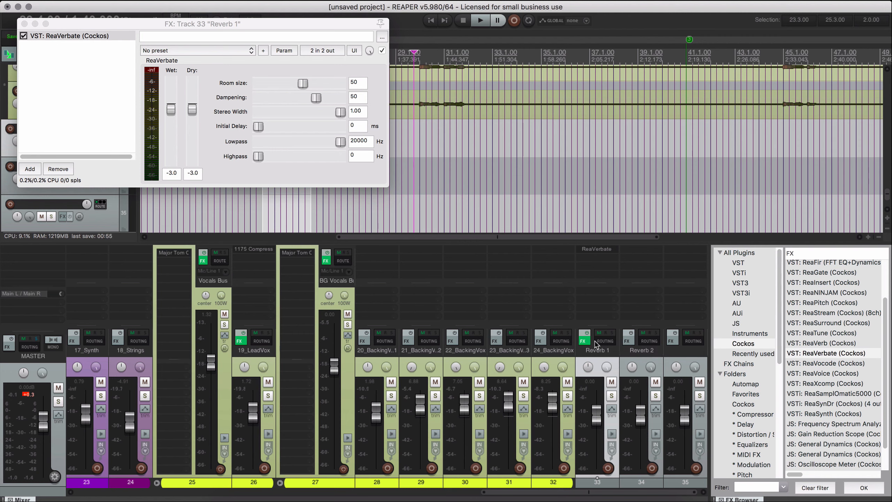
left_click(165, 52)
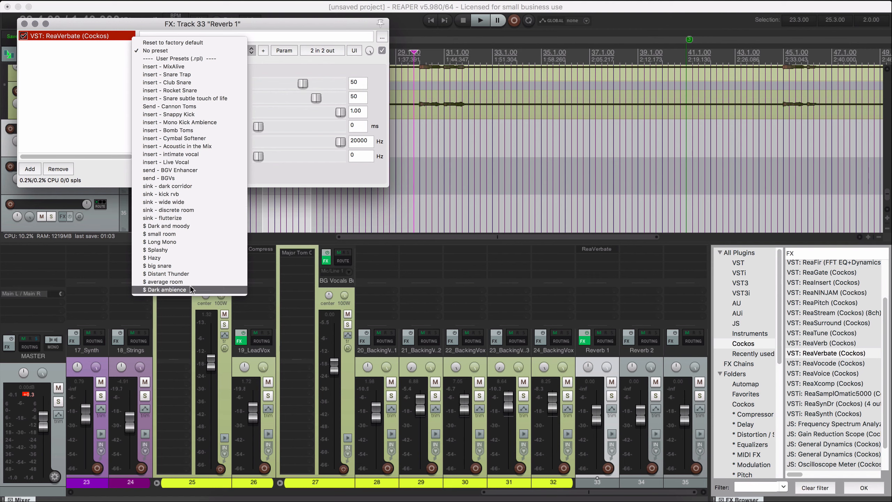
left_click(160, 234)
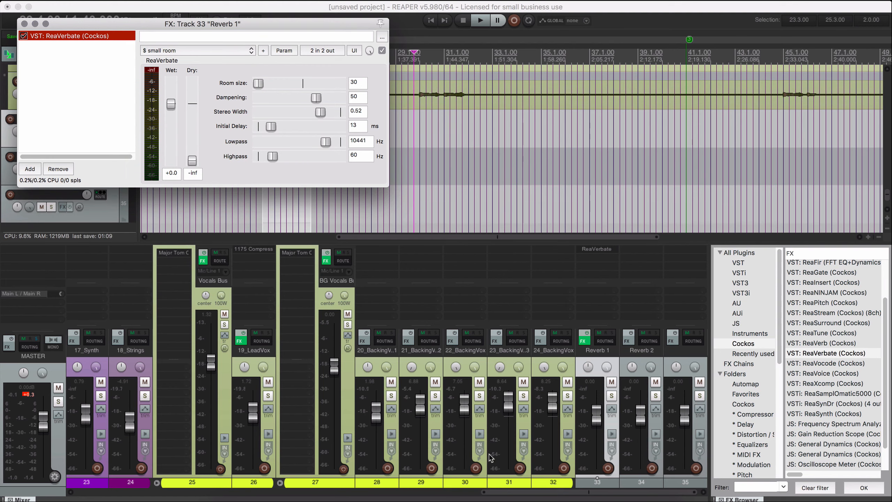
Add a send from the Electric Guitars Bus to the Reverb 1 track.
left_click_drag(497, 493, 353, 493)
left_click(188, 372)
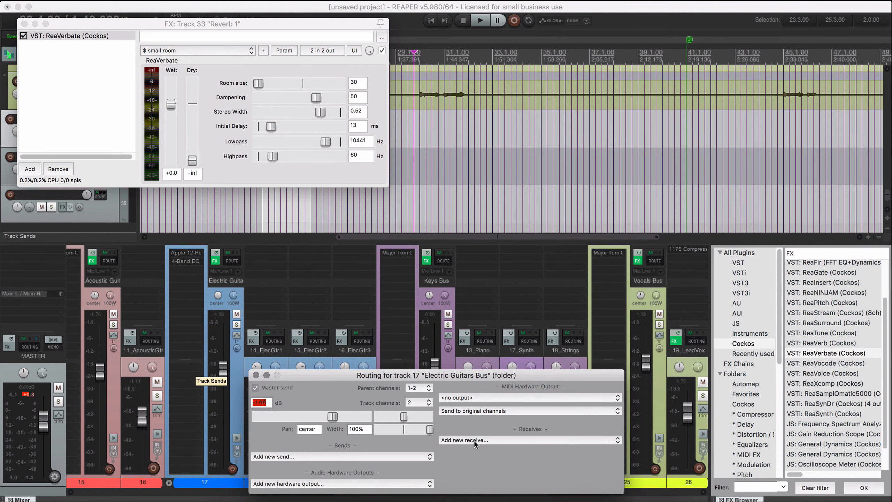
left_click(484, 441)
left_click(483, 441)
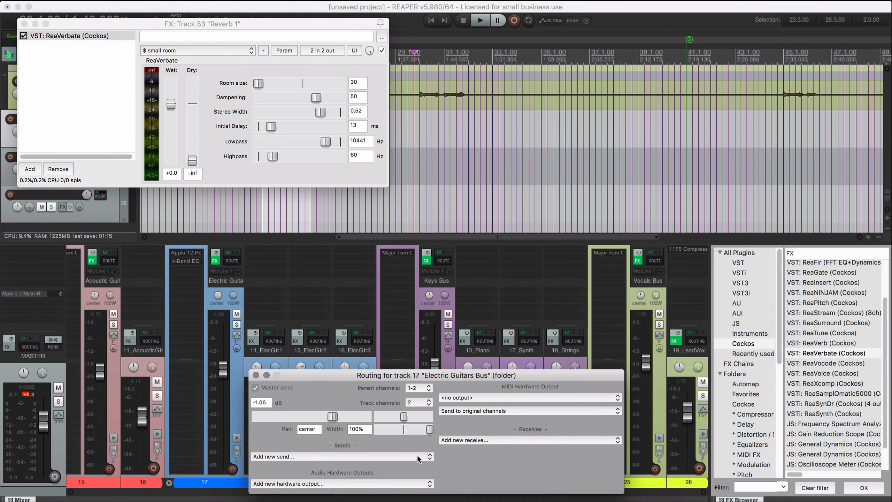
left_click(371, 456)
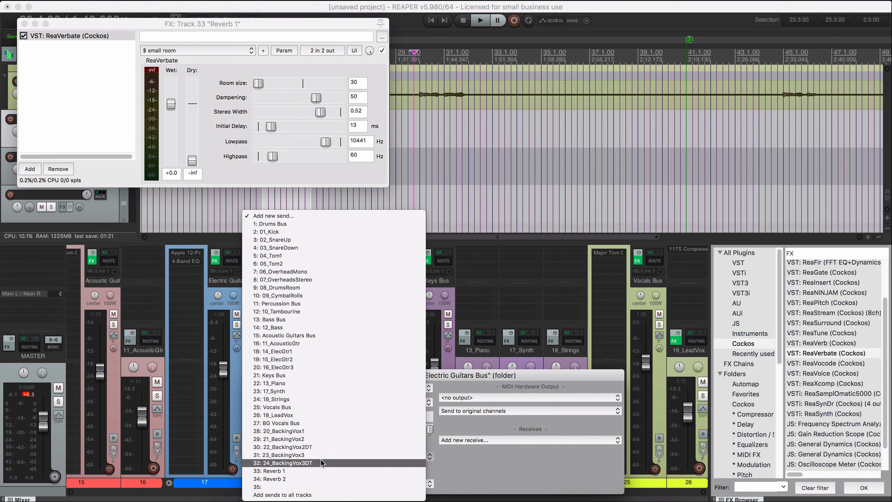
left_click(298, 471)
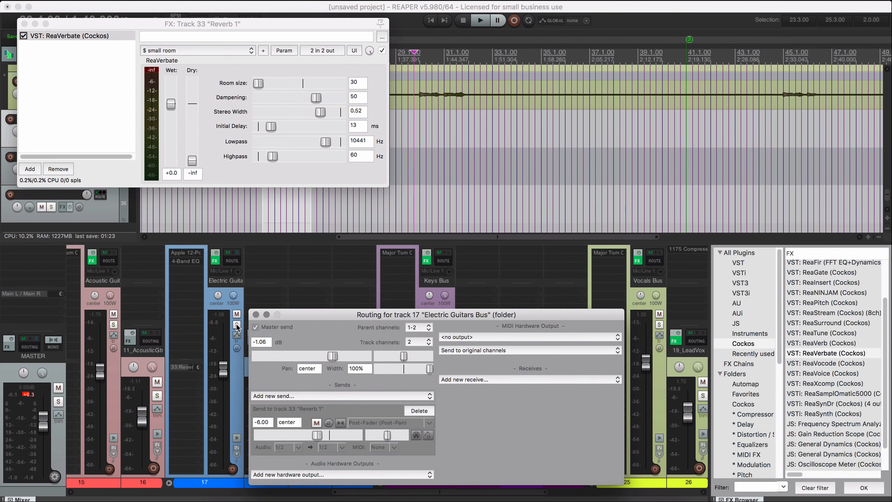
Solo the Electric Guitars Bus and play the song, comparing the sound with the Reverb 1 send muted and unmuted.
left_click(237, 326)
key("space")
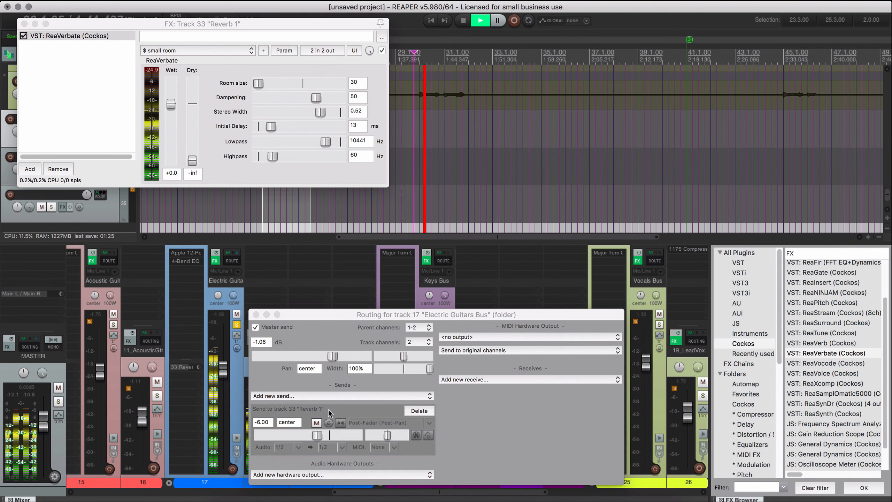
left_click(316, 422)
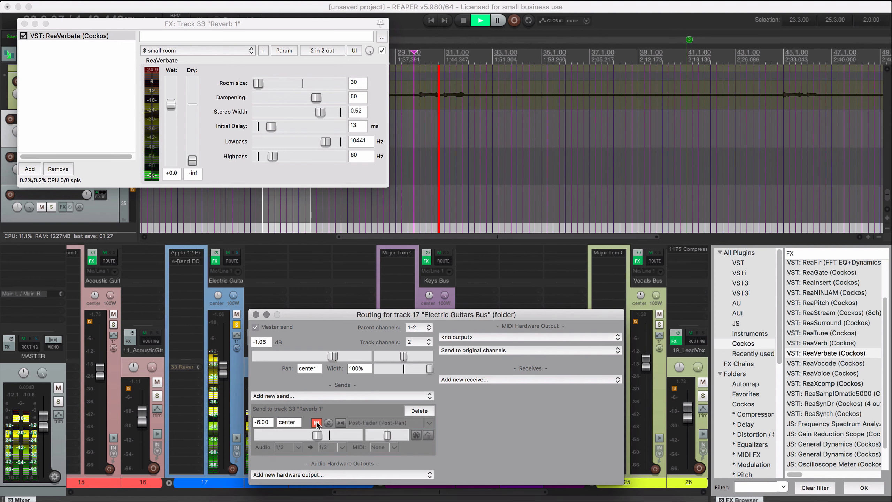
left_click(317, 422)
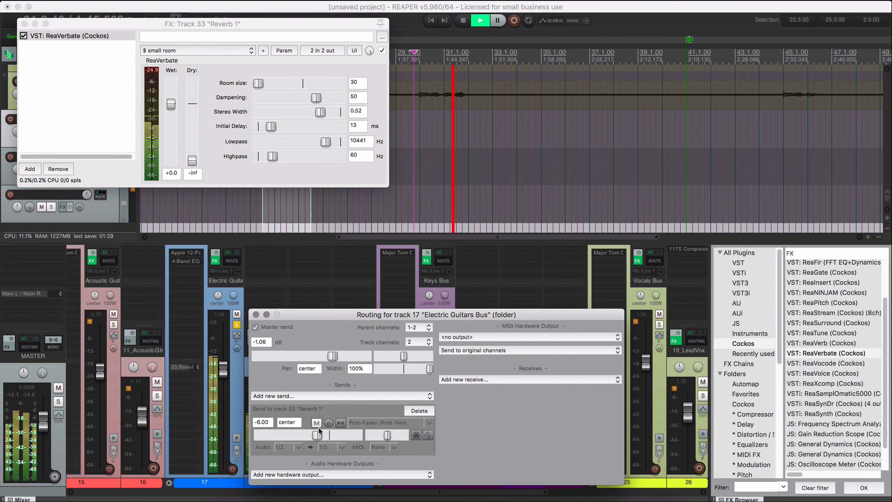
Set the Electric Guitars Bus send to Reverb 1 to -3.68 dB, checking it against the muted send during playback.
left_click_drag(317, 435, 336, 437)
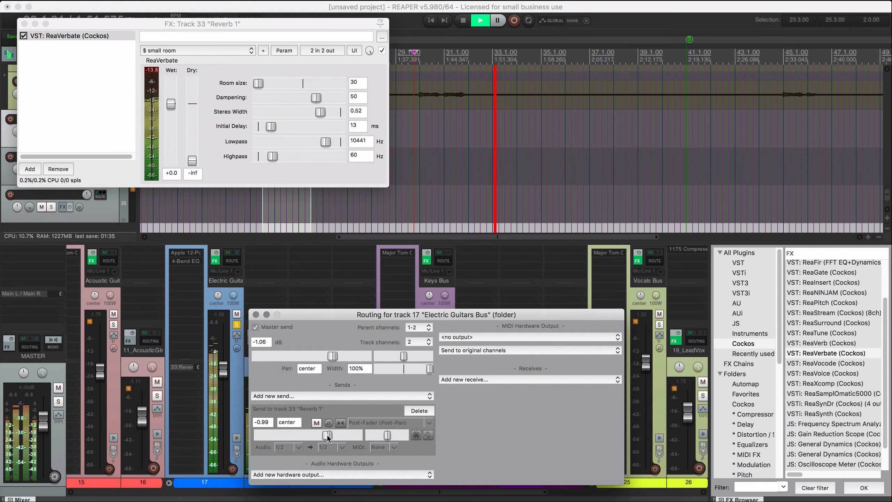
left_click(320, 424)
left_click(320, 425)
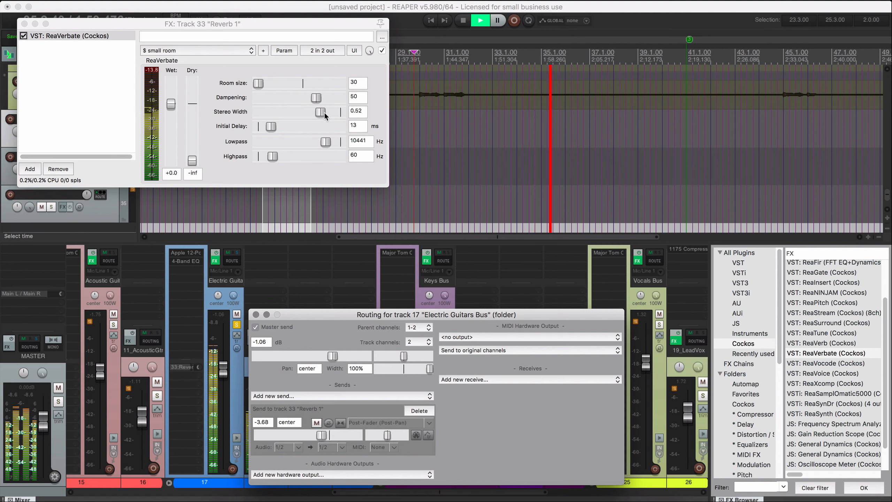
Set the stereo width of Reverb 1's ReaVerbate to 1.00 and adjust its room size while listening.
left_click_drag(325, 116, 334, 115)
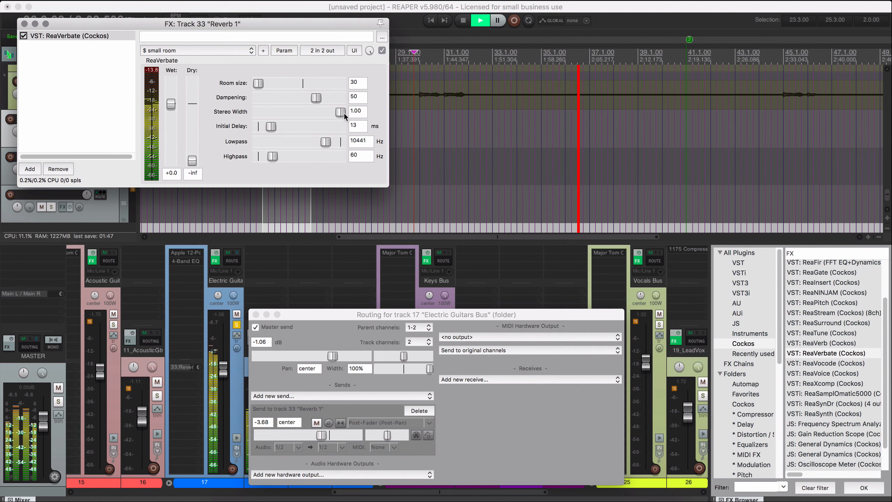
left_click(266, 85)
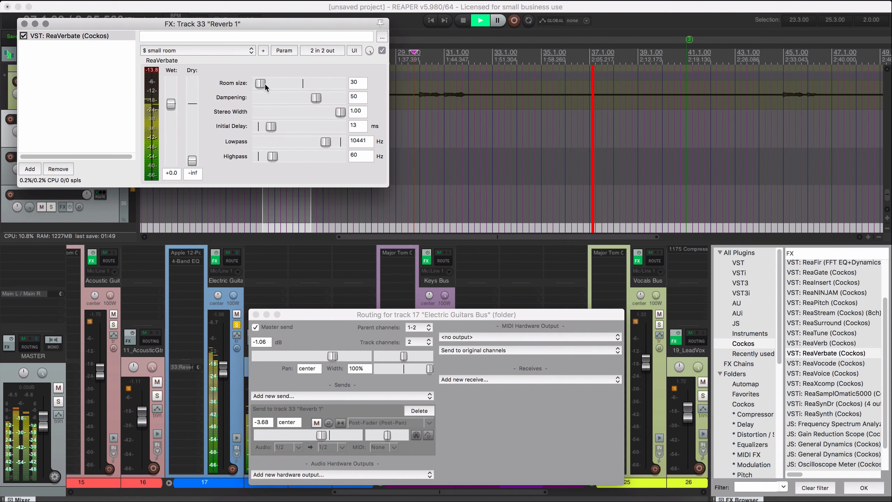
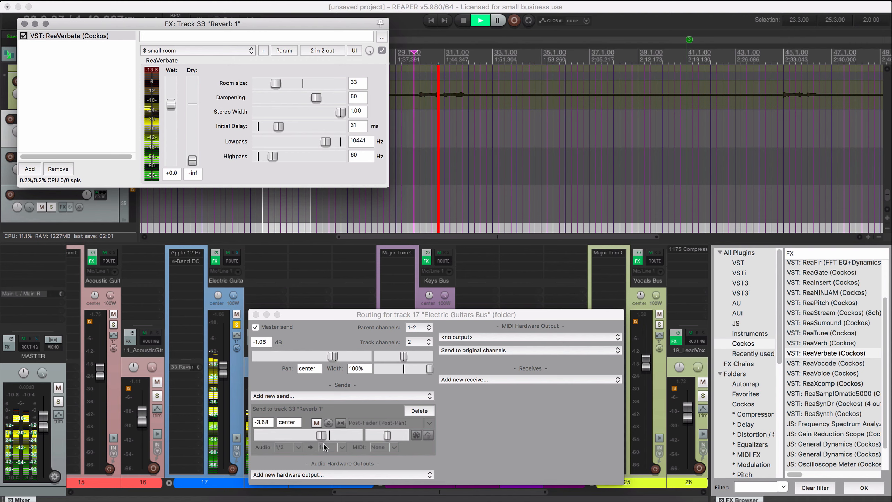
Lower the Electric Guitars Bus send to Reverb 1 to -5.89 dB and take the bus out of solo.
left_click_drag(321, 435, 317, 436)
left_click(236, 324)
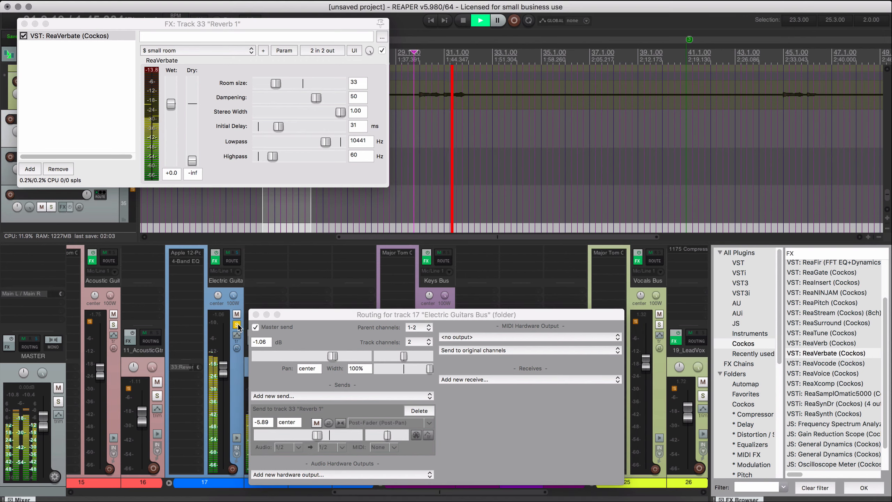
left_click(256, 315)
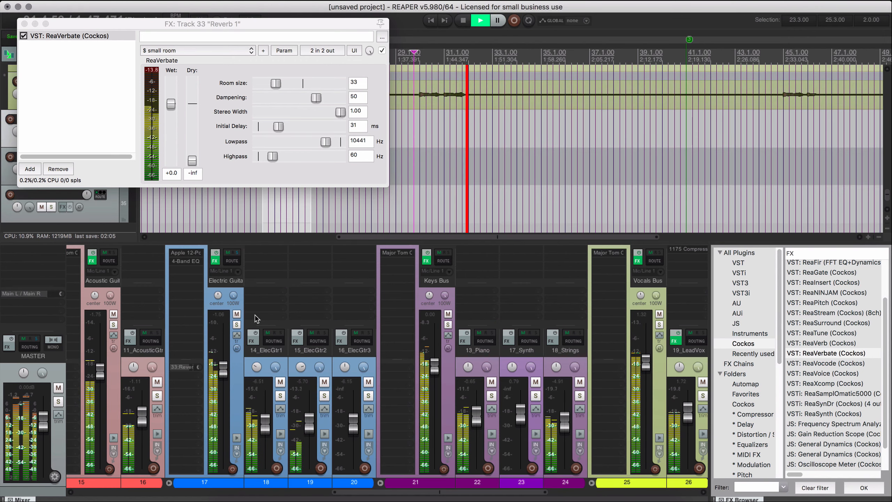
Solo the Keys Bus during playback to judge whether it needs reverb, and unsolo it after stopping.
scroll(394, 495, "right", 3)
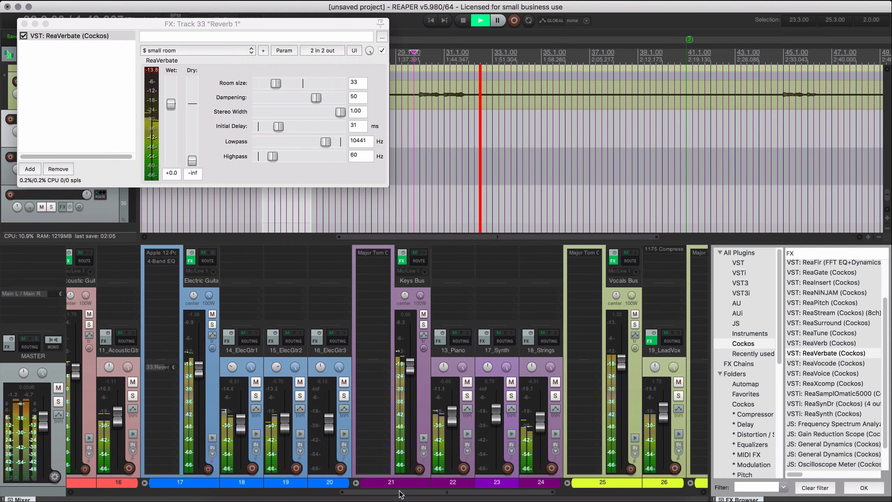
left_click(385, 324)
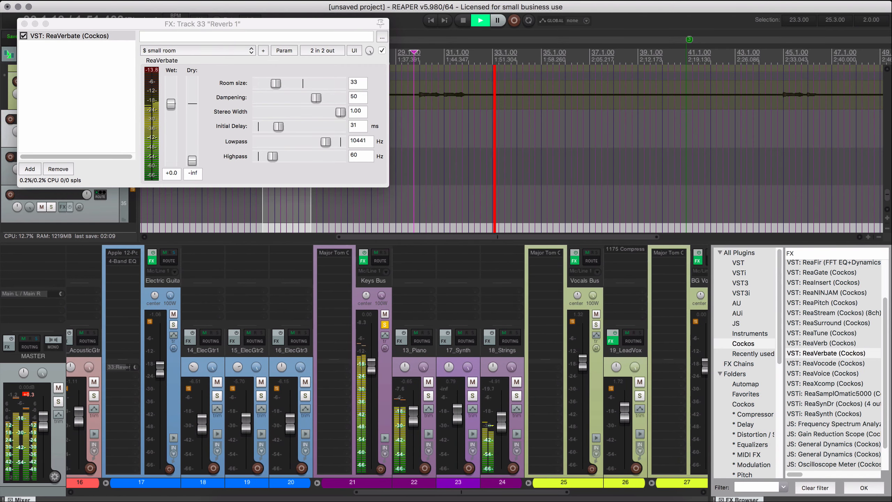
scroll(448, 495, "right", 3)
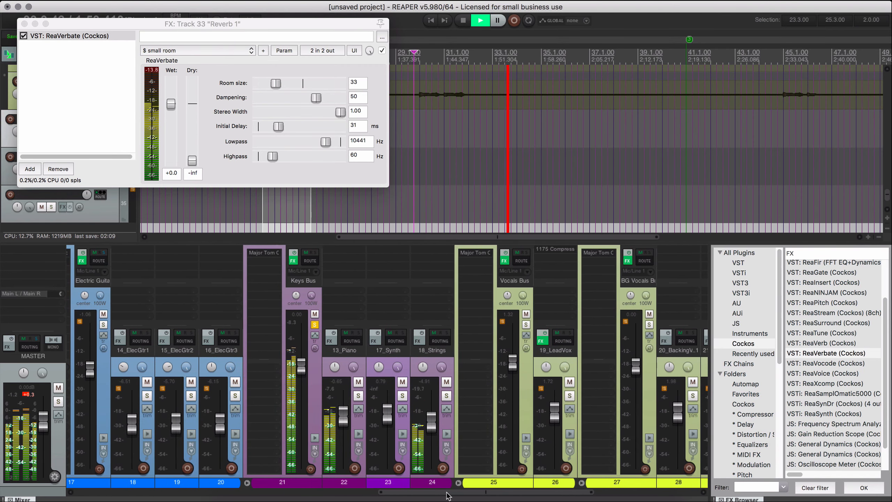
key("space")
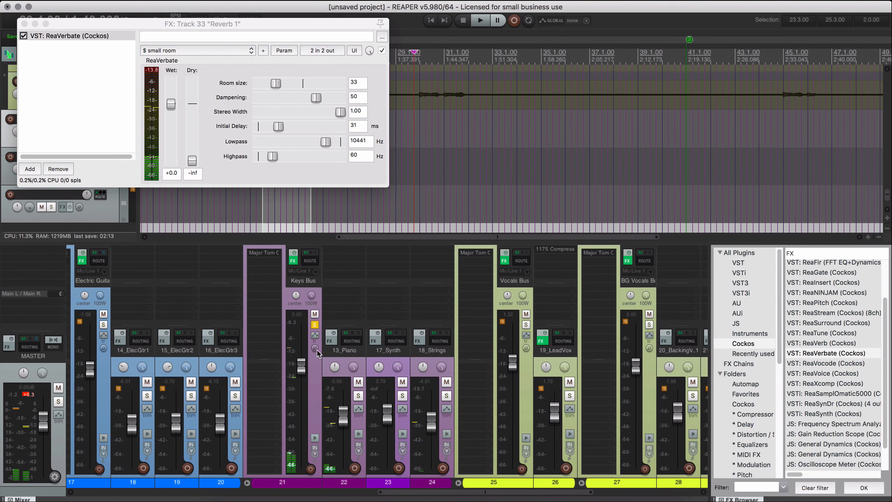
left_click(315, 324)
Solo the Acoustic Guitars Bus, copy the Electric Guitars Bus's Reverb 1 send to it, and set that send to about -4.27 dB during playback.
left_click_drag(397, 492, 245, 489)
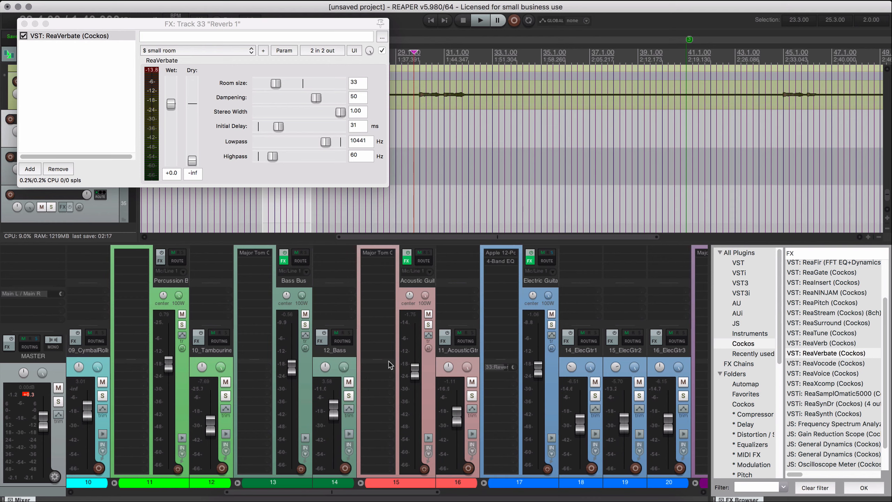
left_click(428, 325)
key("space")
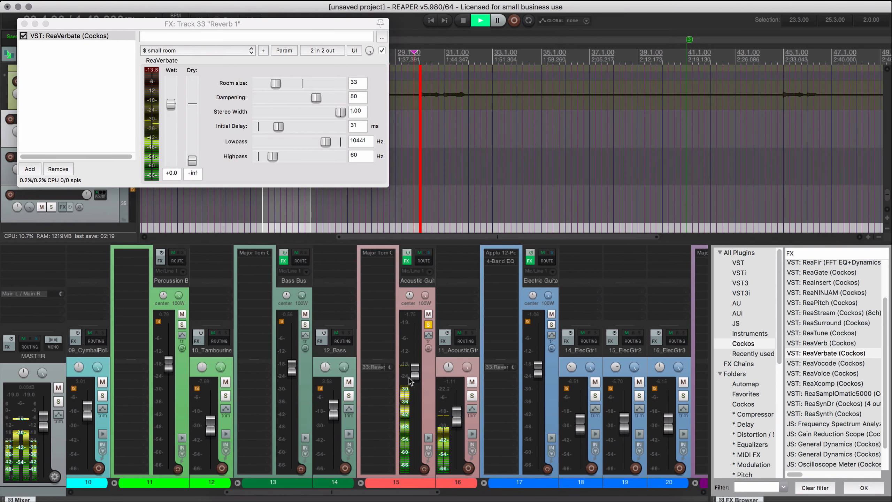
left_click(384, 368)
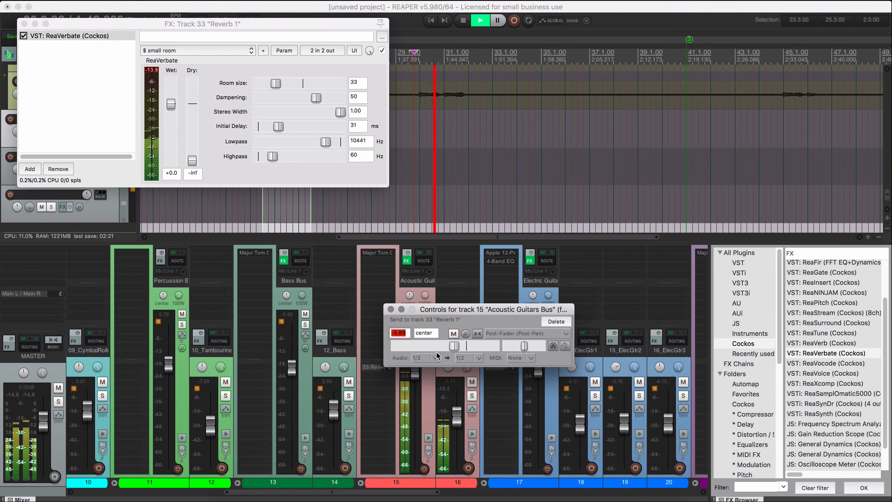
left_click_drag(459, 347, 464, 348)
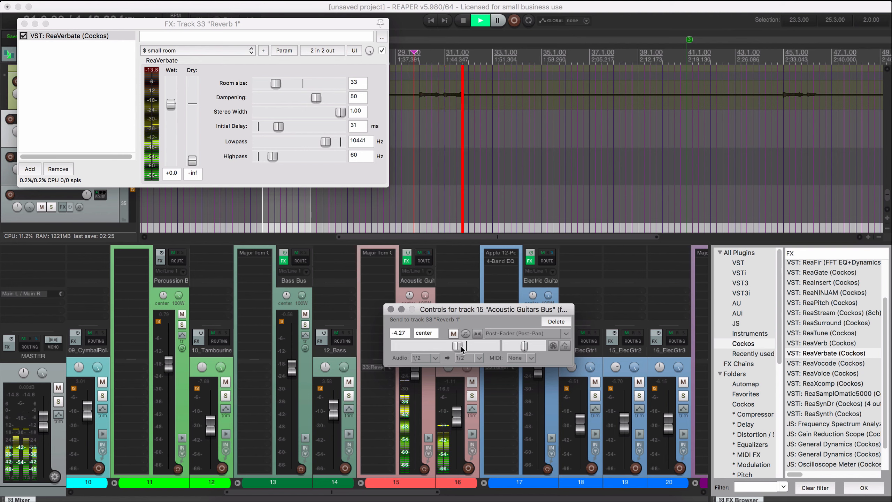
left_click(391, 309)
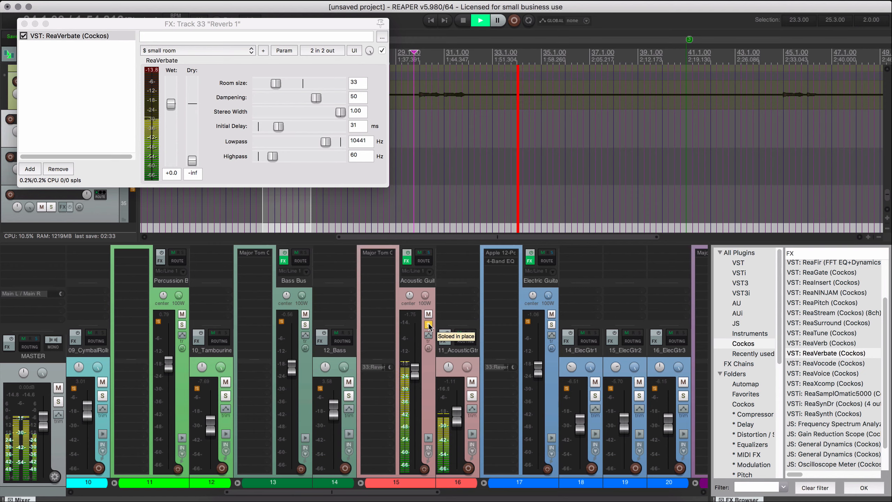
Copy a drum track's Tilt Equalizer to the Acoustic Guitars Bus and set its center frequency to 39.25 and tilt to -1.05 dB.
left_click_drag(435, 493, 302, 493)
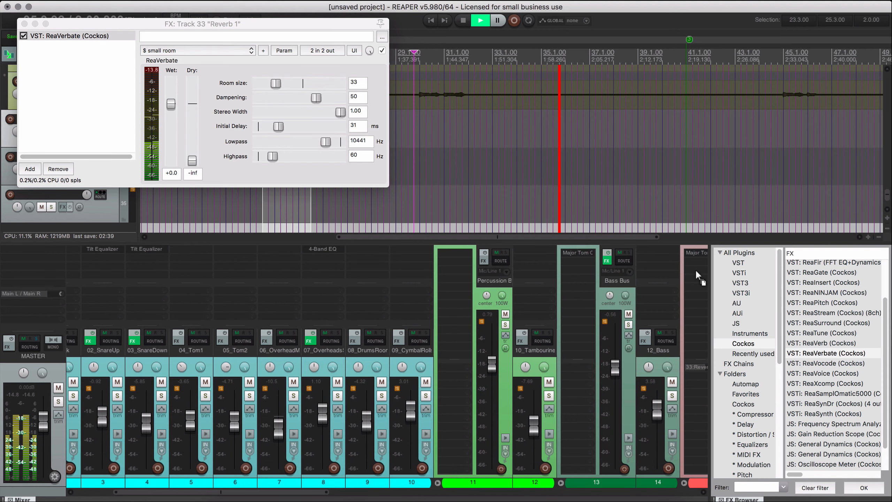
left_click_drag(326, 494, 447, 287)
left_click(425, 261)
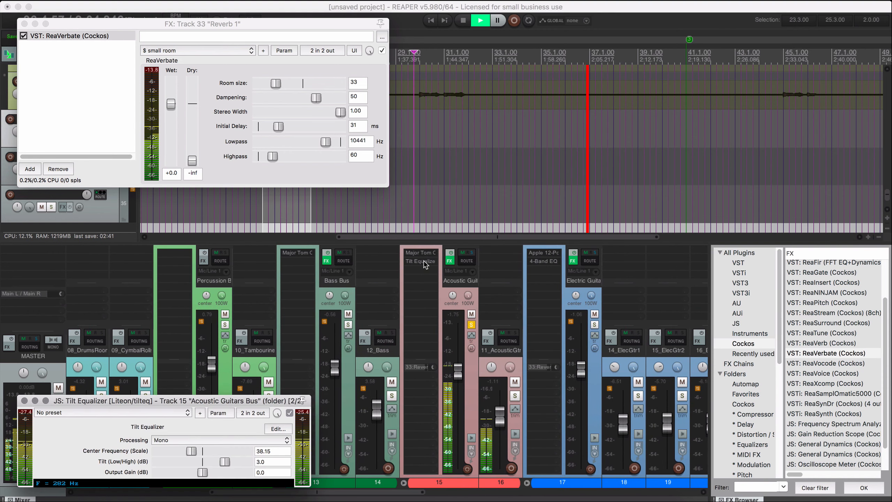
left_click_drag(218, 398, 344, 240)
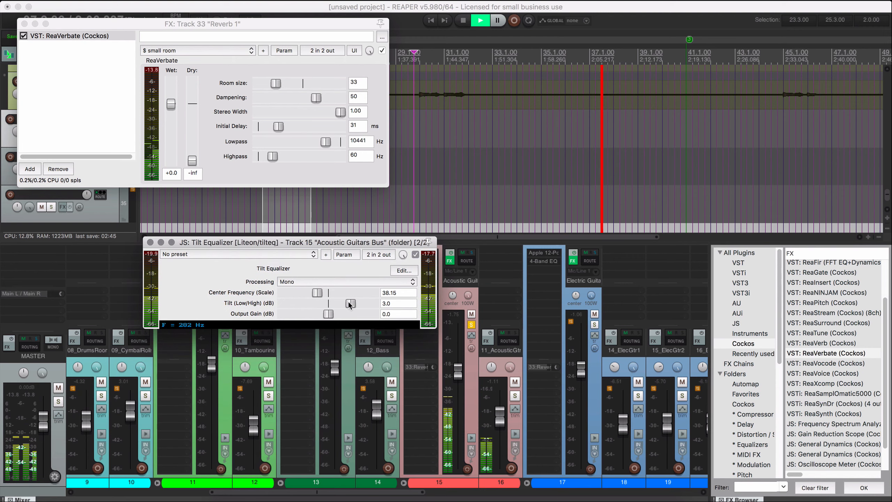
left_click_drag(349, 301, 324, 303)
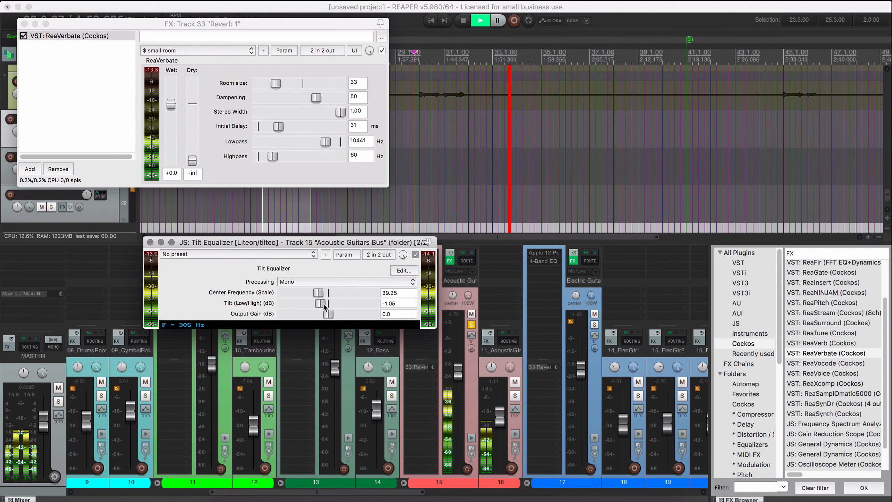
Compare the Acoustic Guitars Bus with its Tilt Equalizer bypassed, set the output gain to 2.35 dB, and unsolo the bus.
left_click(415, 254)
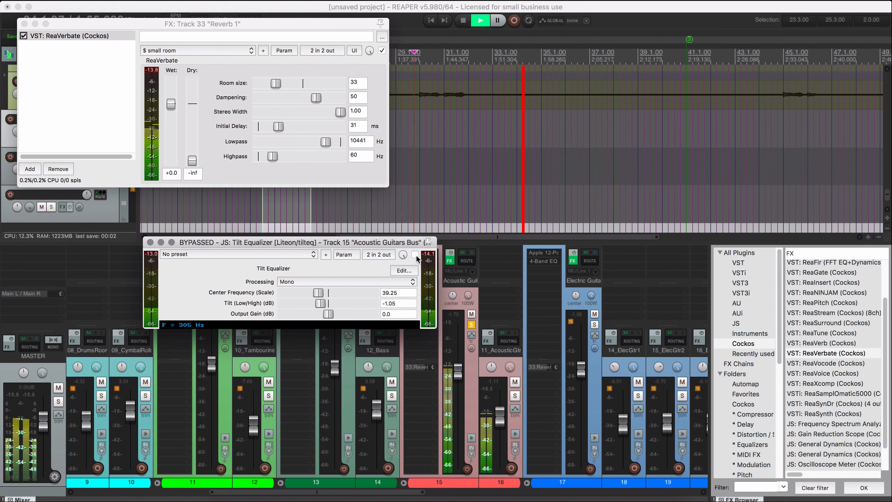
left_click(415, 255)
left_click_drag(330, 313, 336, 313)
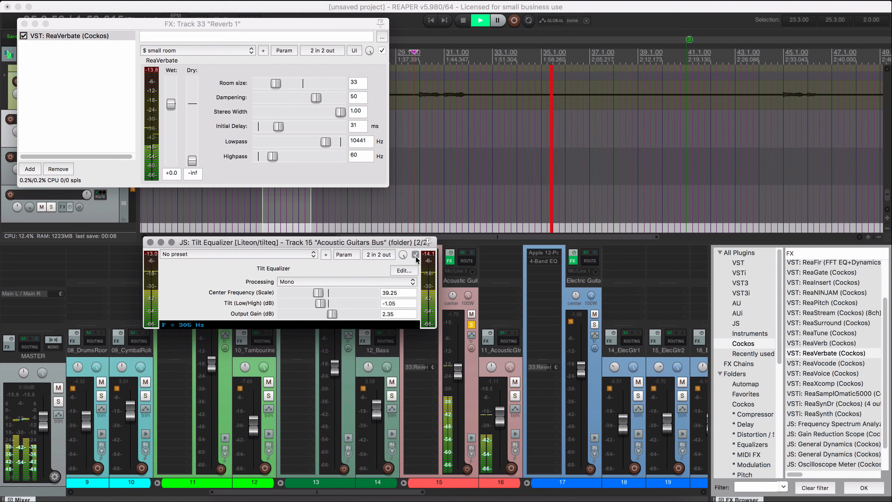
left_click(150, 242)
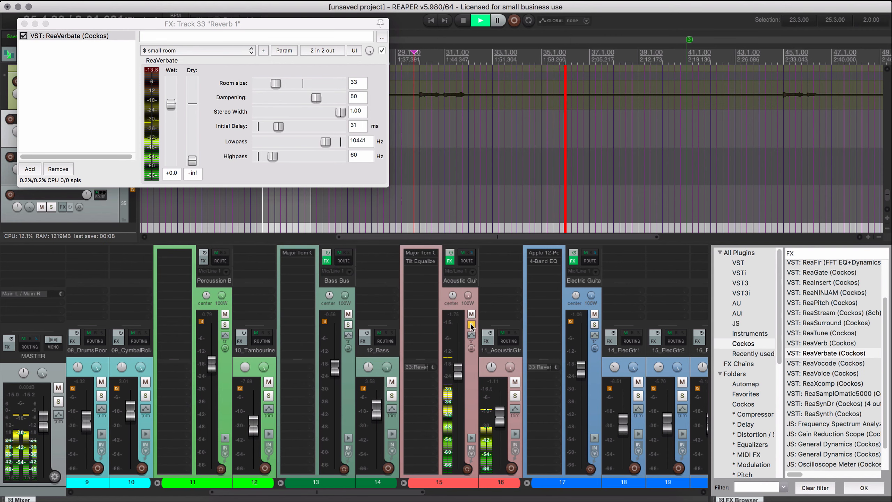
left_click(472, 325)
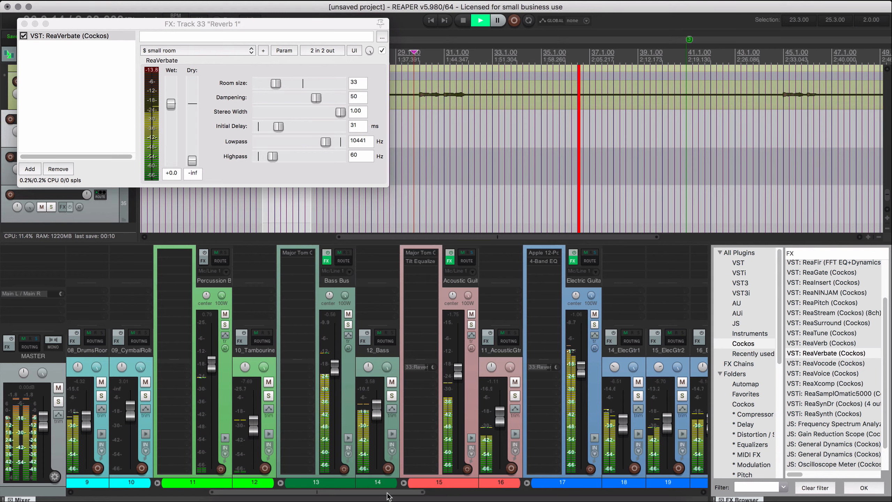
Add a send from 19_LeadVox to Reverb 1 and audition it in the mix and with the lead vocal soloed.
left_click_drag(393, 492, 668, 497)
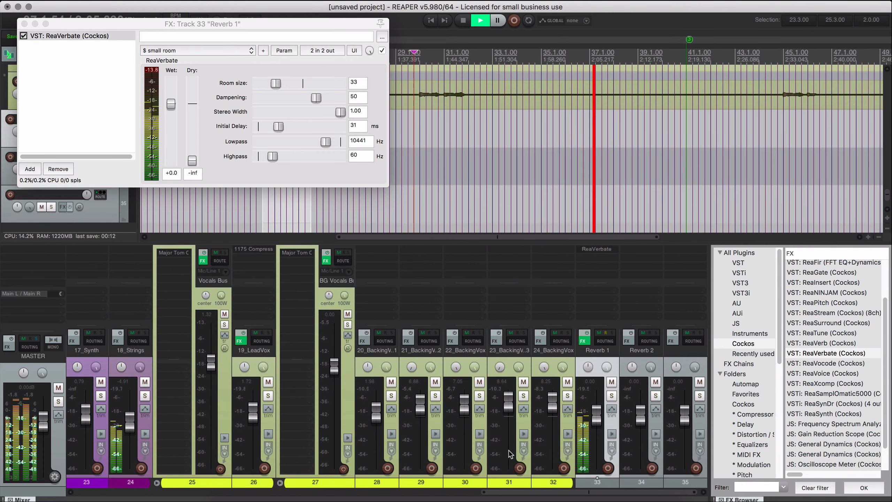
key("space")
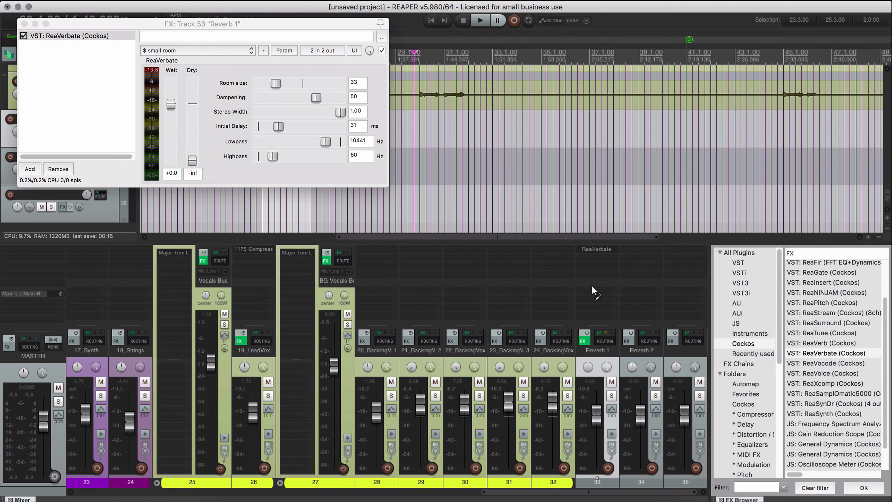
left_click_drag(591, 285, 593, 293)
key("space")
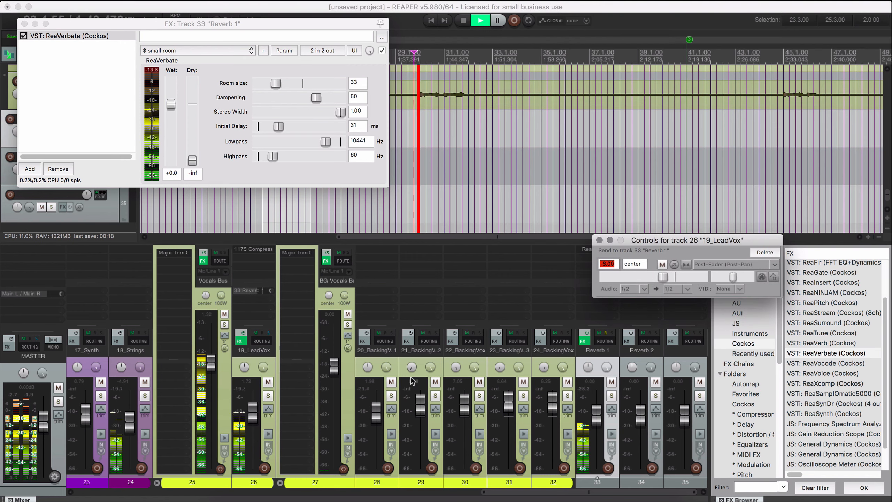
left_click(269, 395)
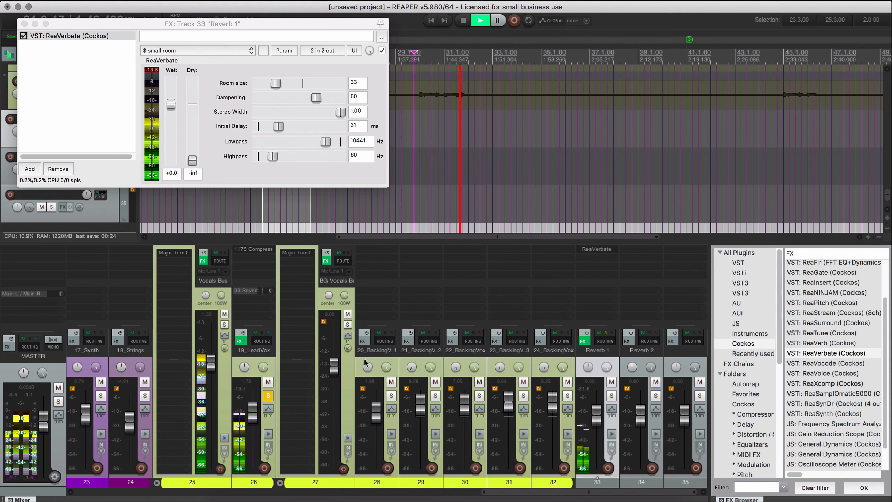
key("space")
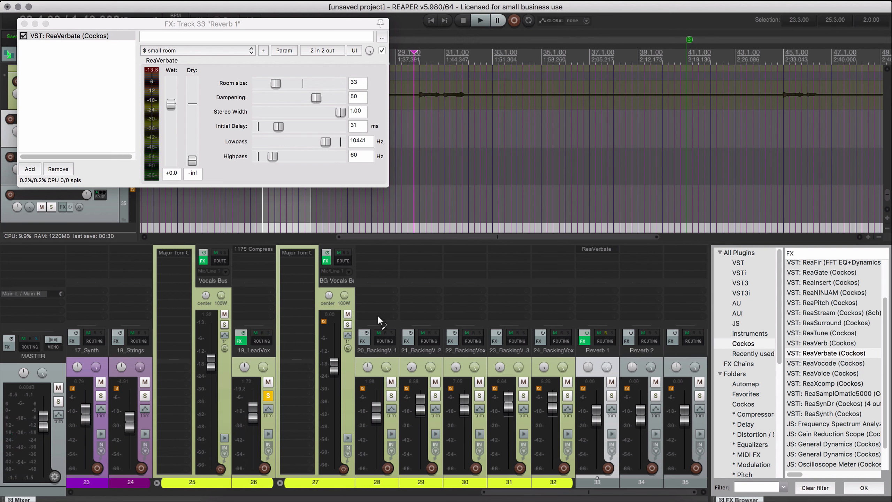
Copy ReaVerbate from Reverb 1 to Reverb 2 and replace the 19_LeadVox send to Reverb 1 with one to Reverb 2.
left_click_drag(643, 301, 642, 298)
key("Escape")
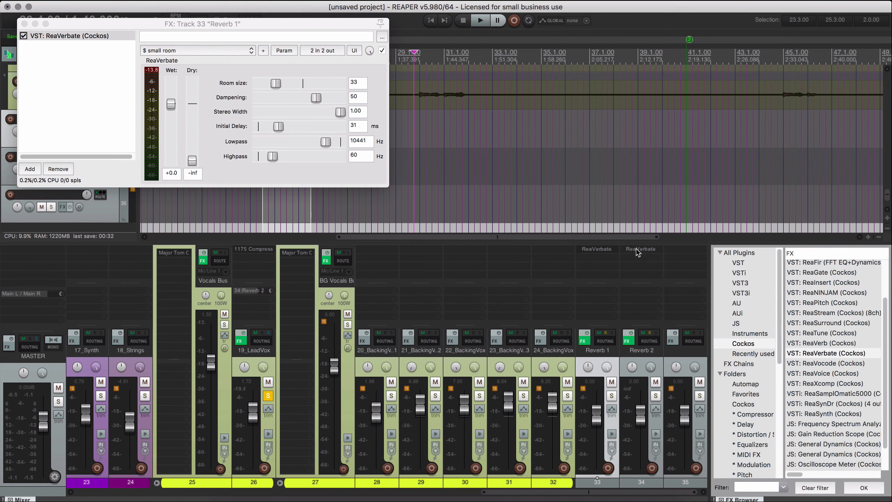
Load the Dark ambience preset in Reverb 2's ReaVerbate and play the soloed lead vocal through it.
left_click(638, 250)
left_click_drag(133, 338, 344, 244)
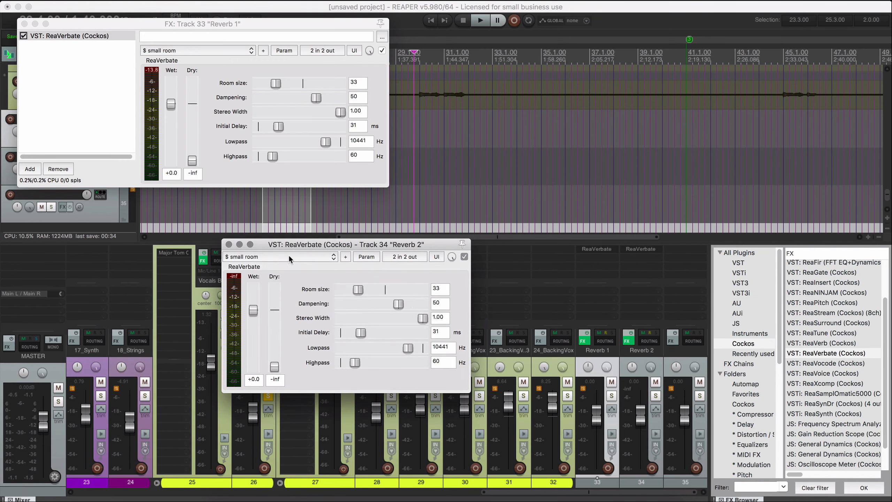
left_click(289, 256)
left_click(276, 311)
key("space")
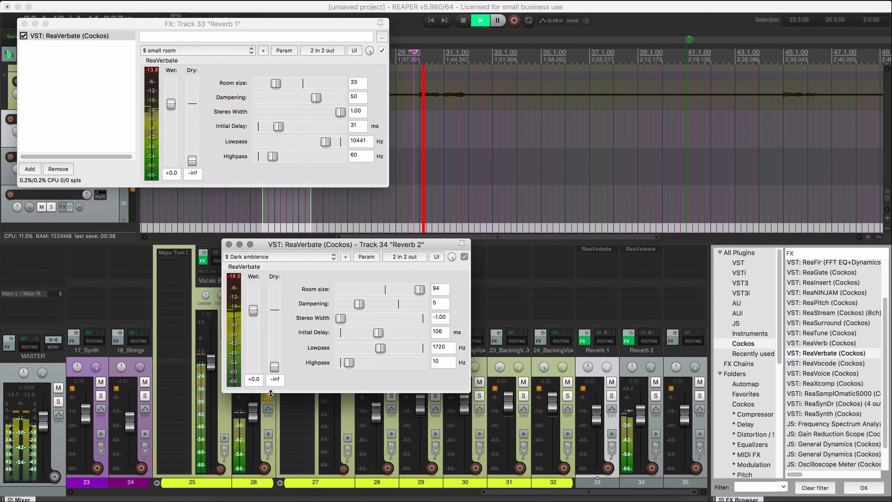
left_click_drag(299, 247, 405, 211)
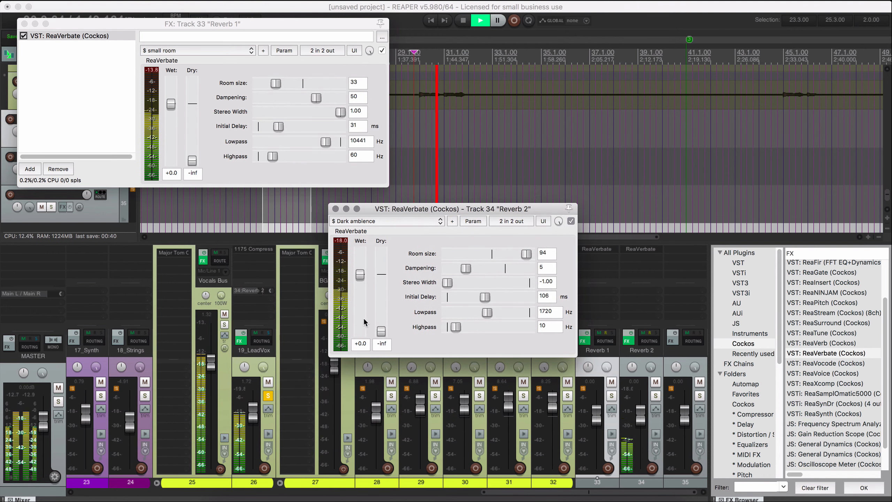
Adjust Reverb 2's ReaVerbate to room size 82, dampening 2, initial delay 68 ms, lowpass 6272 Hz and highpass 172 Hz while listening.
left_click_drag(531, 259, 522, 259)
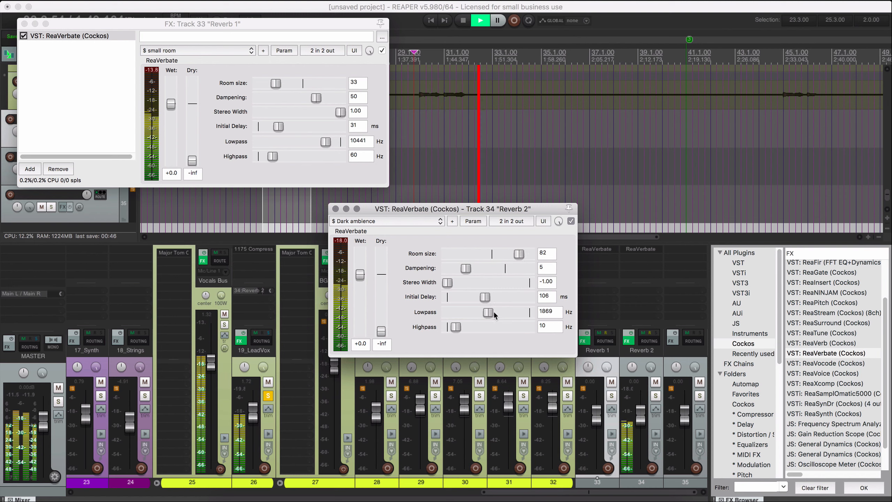
mouse_move(494, 311)
left_mouse_down()
mouse_move(506, 312)
mouse_move(469, 326)
mouse_move(509, 315)
left_mouse_up()
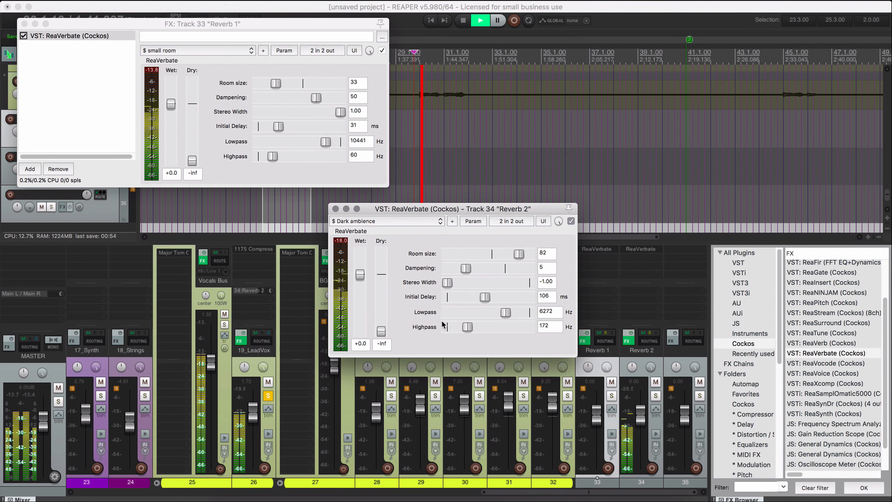
left_click_drag(483, 300, 477, 299)
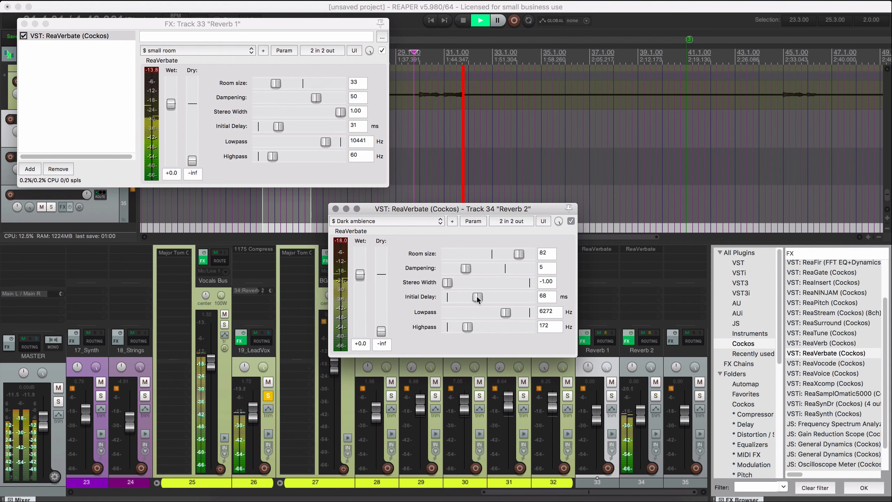
mouse_move(467, 268)
left_mouse_down()
mouse_move(539, 275)
mouse_move(417, 268)
mouse_move(460, 268)
left_mouse_up()
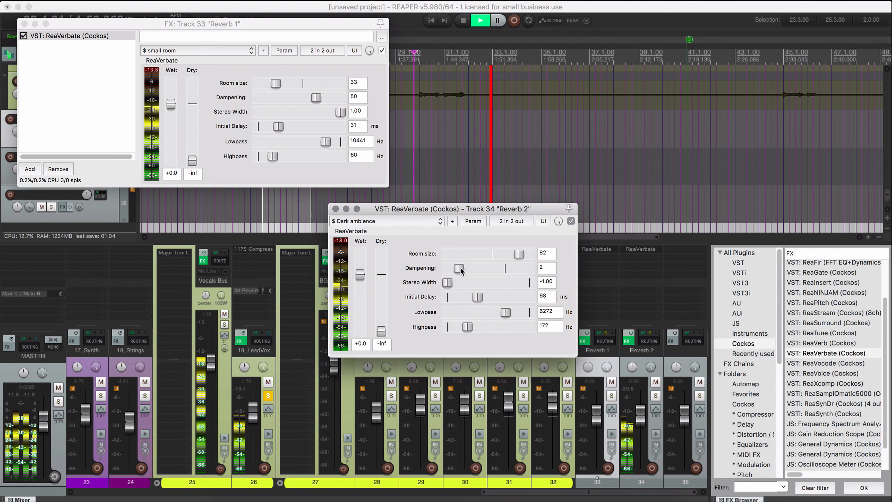
key("space")
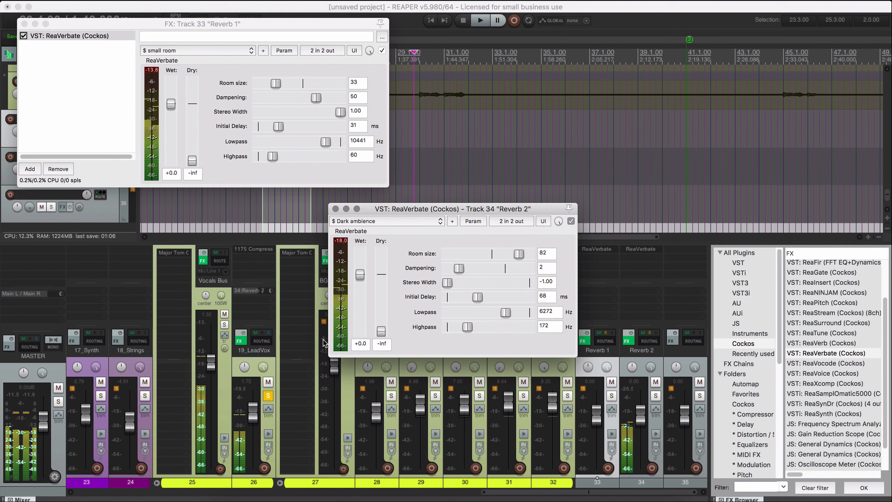
left_click(336, 208)
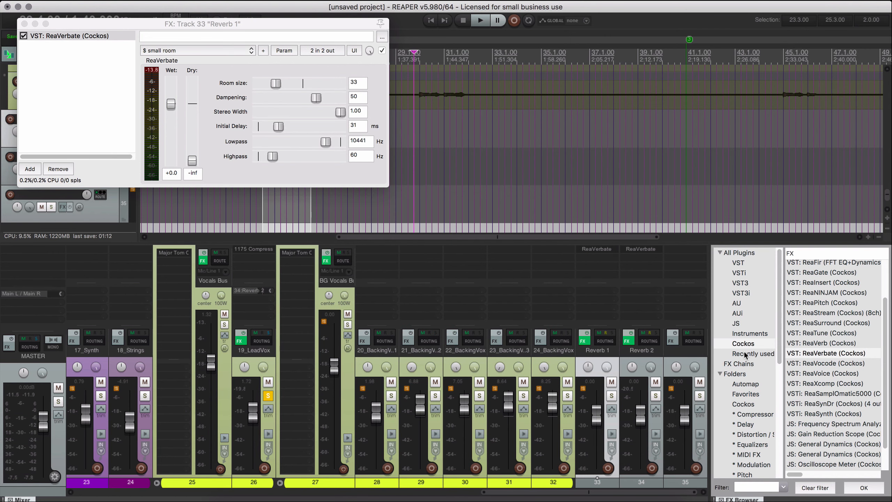
Copy the ReaVerbate effect from Reverb 2 to track 35.
left_click_drag(643, 248, 683, 249)
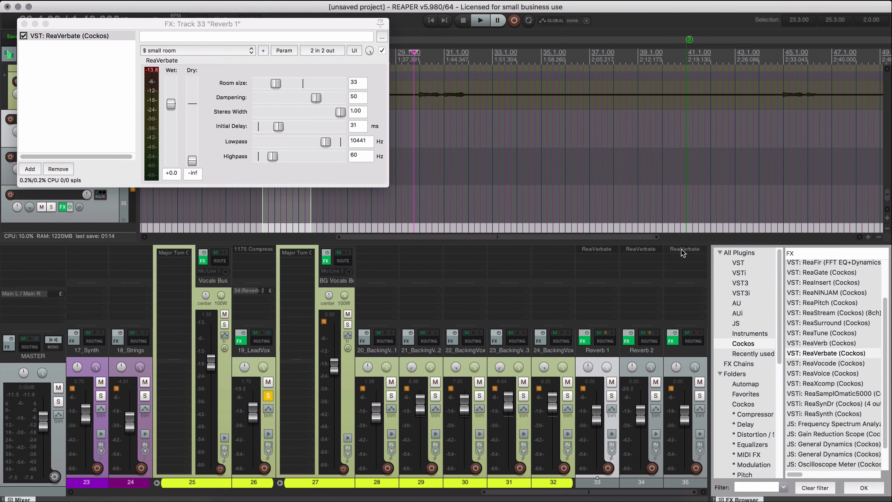
Load the Long Mono preset in track 35's ReaVerbate.
left_click_drag(127, 342, 355, 234)
left_click(355, 243)
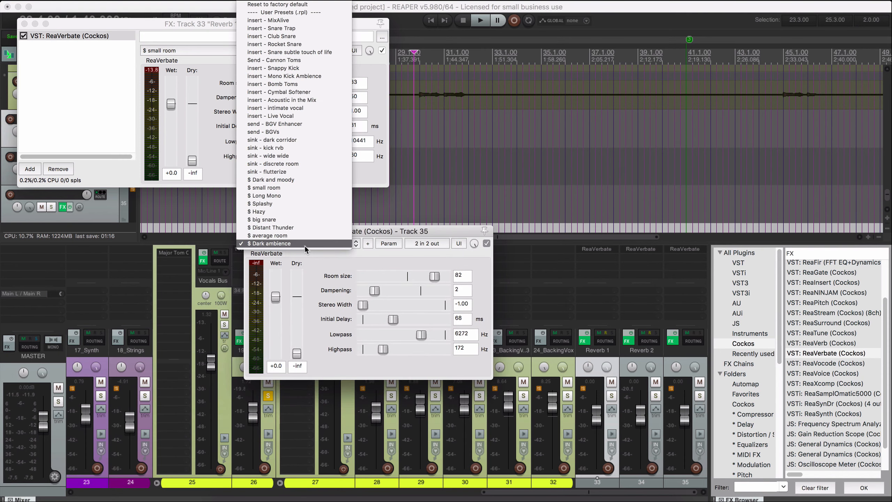
left_click(284, 195)
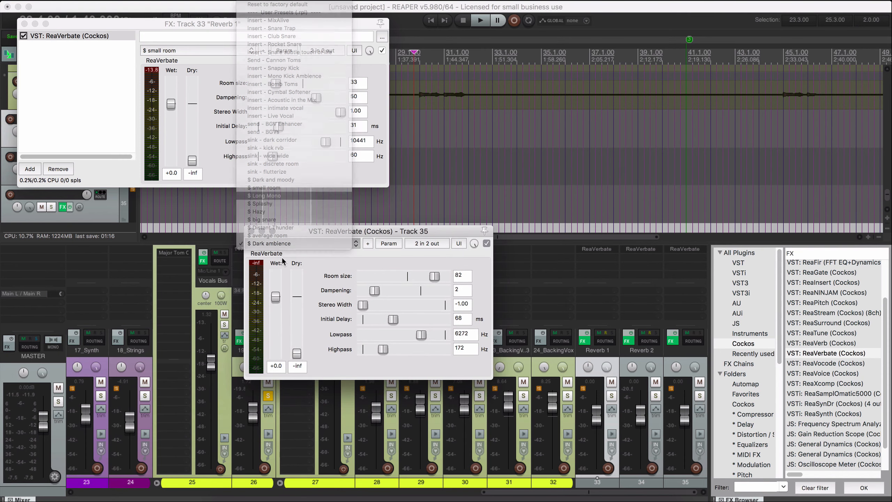
left_click_drag(264, 235, 360, 104)
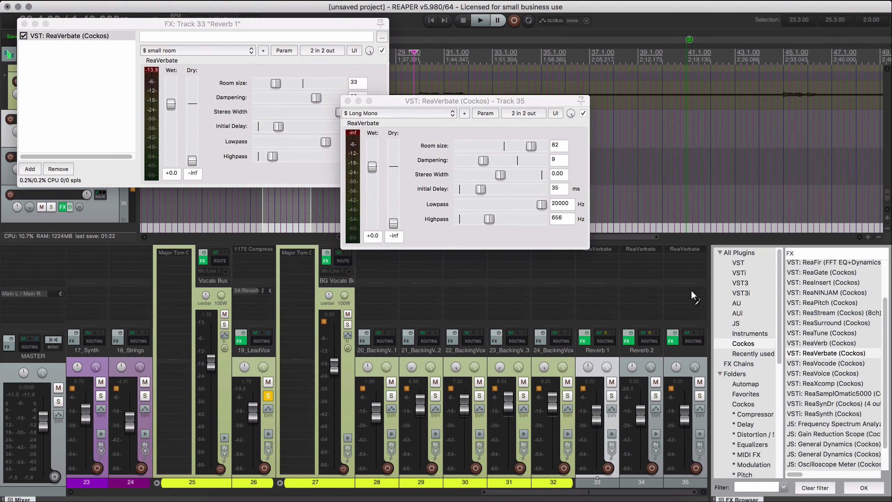
Create a send from 19_LeadVox to track 35 and lower its level to about -9.92 dB during playback.
left_click_drag(693, 293, 690, 295)
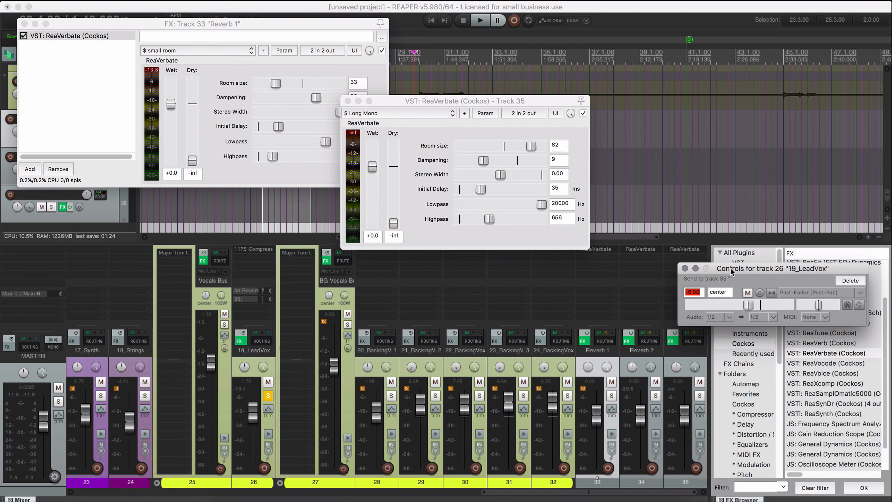
key("space")
left_click_drag(747, 305, 740, 305)
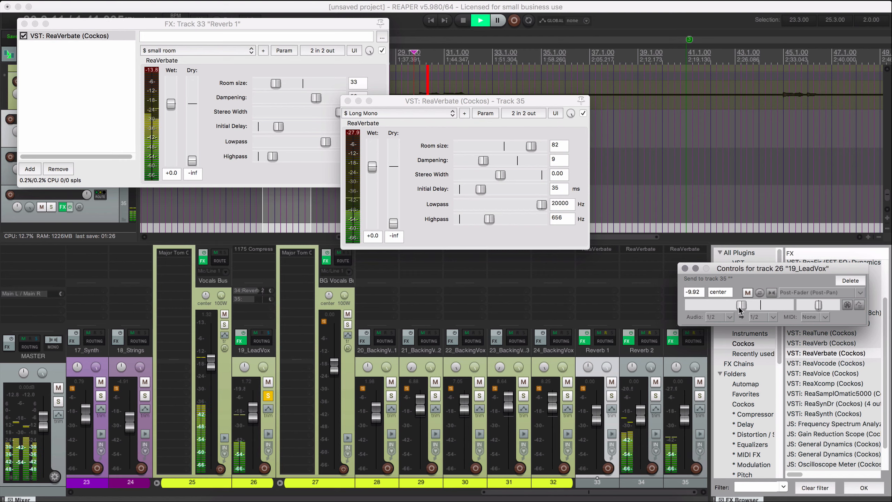
Solo track 35 to hear its reverb, raise its volume slightly, unsolo it and close its ReaVerbate window.
left_click(700, 396)
mouse_move(687, 415)
left_mouse_down()
mouse_move(689, 394)
mouse_move(687, 413)
left_mouse_up()
left_click(700, 396)
left_click(348, 101)
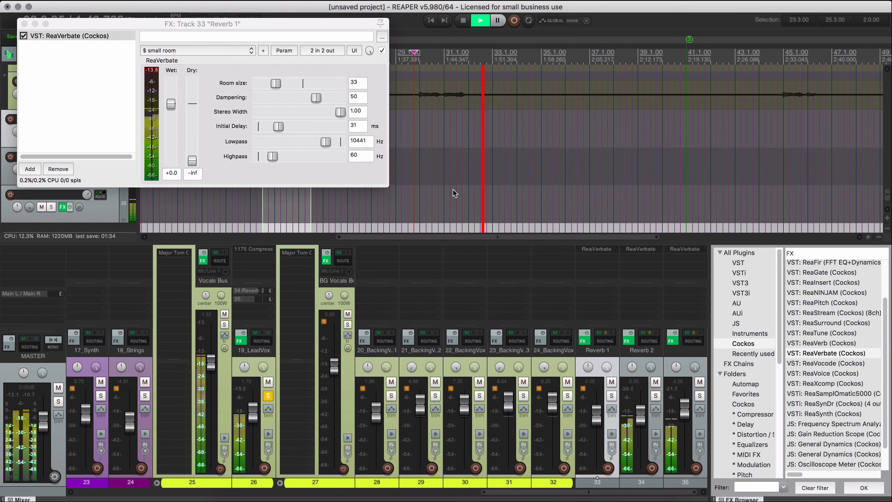
Rename track 35 as Reverb 3, then unsolo 19_LeadVox and stop playback.
double_click(681, 351)
type("Re")
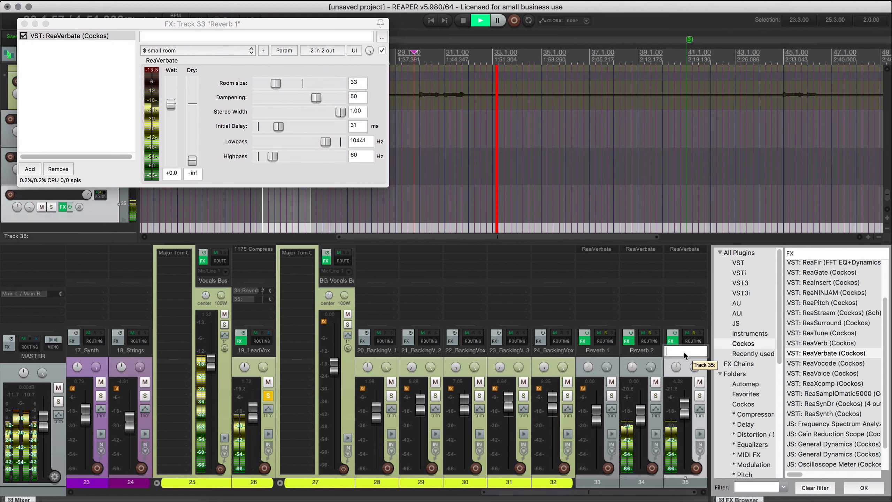
type("verb 3")
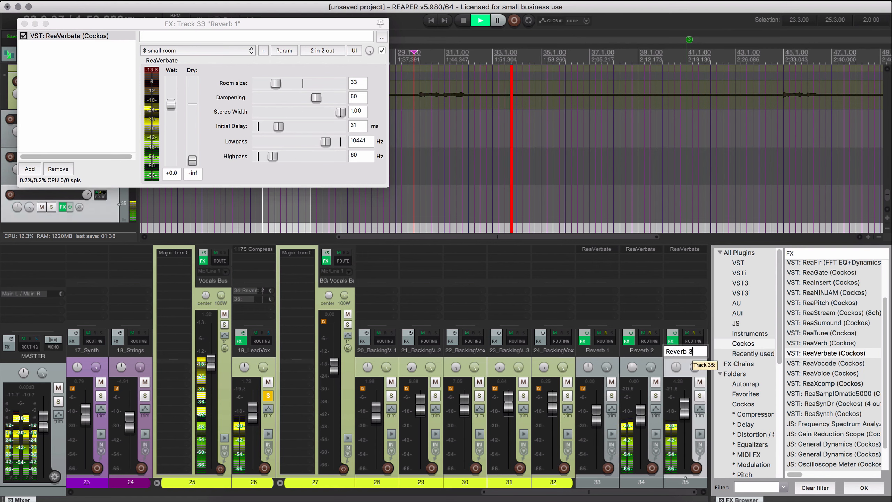
key("Return")
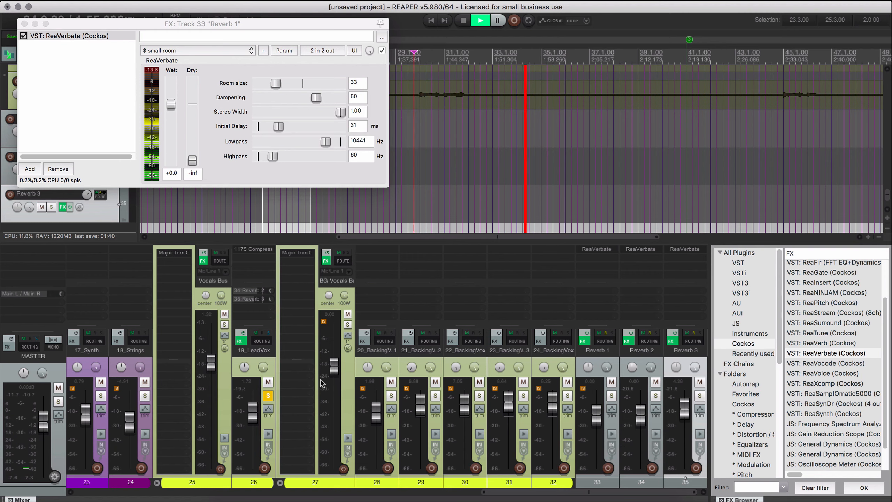
left_click(267, 396)
key("space")
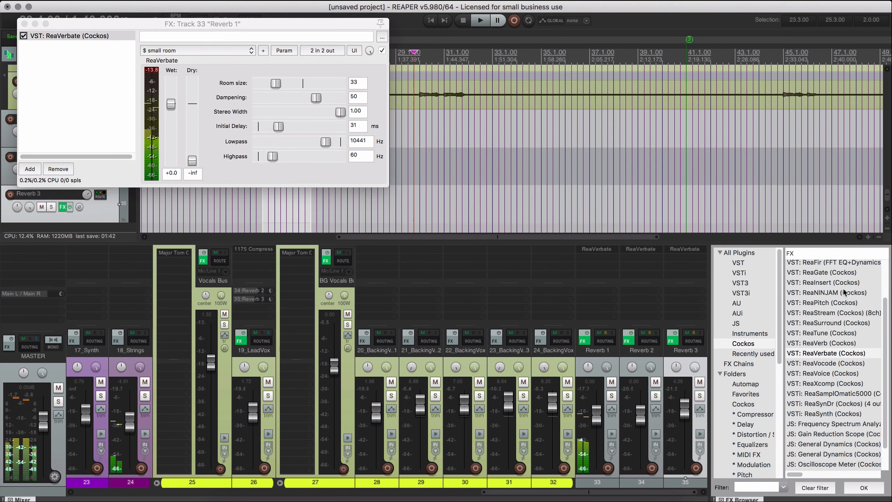
Filter the JS effects by "delay" and add JS: Delay to Reverb 3 after ReaVerbate.
scroll(832, 414, "up", 5)
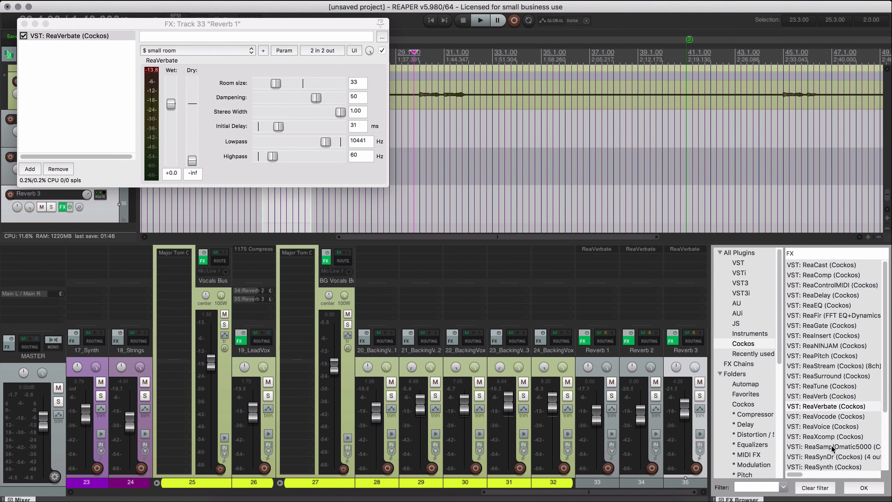
scroll(833, 448, "down", 8)
left_click(748, 325)
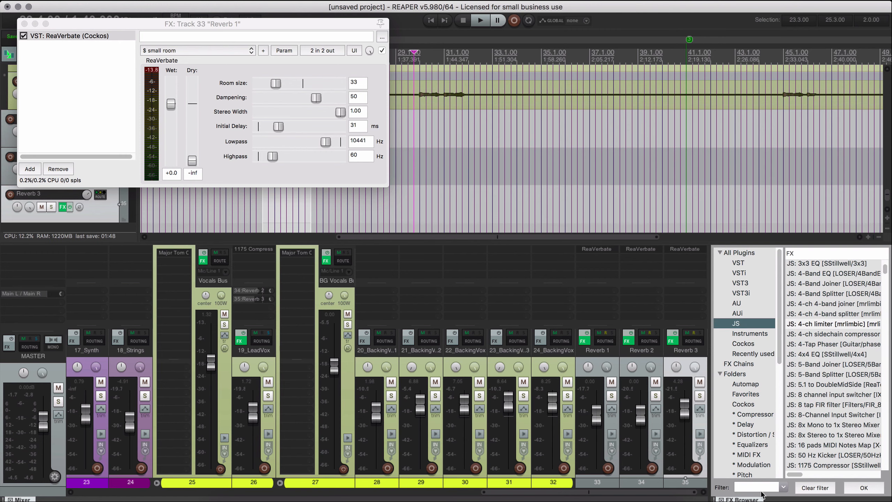
left_click(751, 488)
type("del")
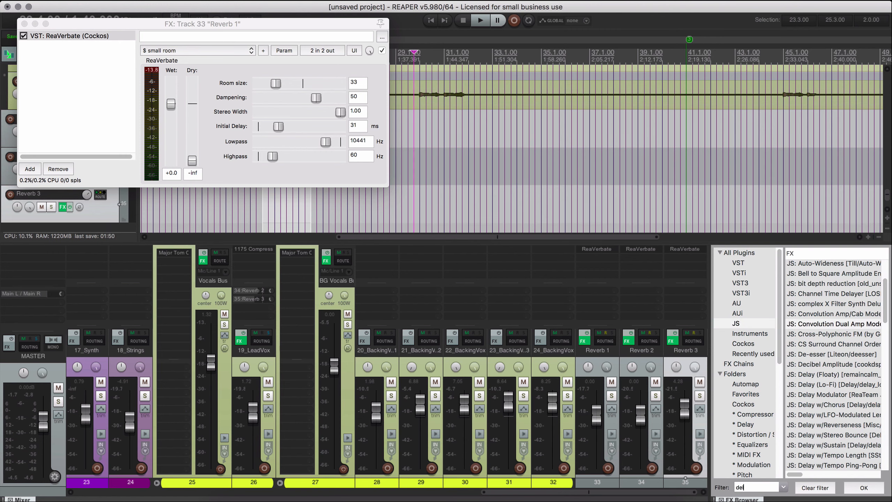
type("ay")
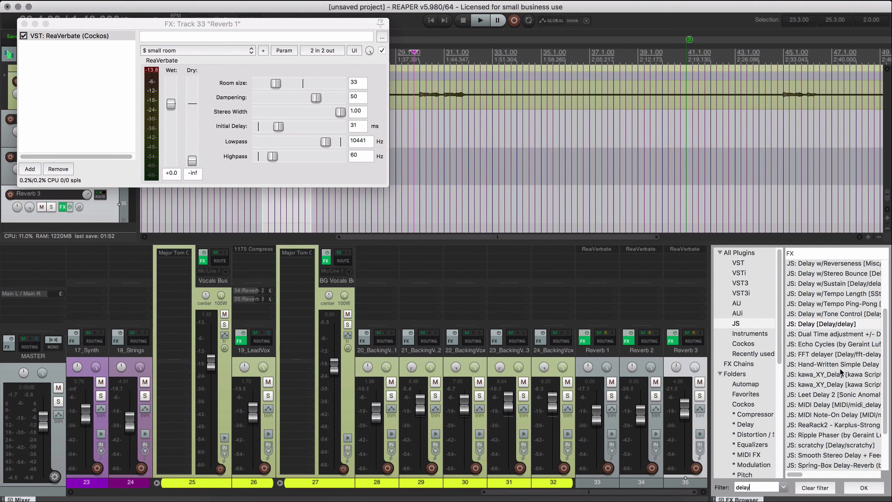
scroll(843, 374, "up", 4)
left_click(825, 362)
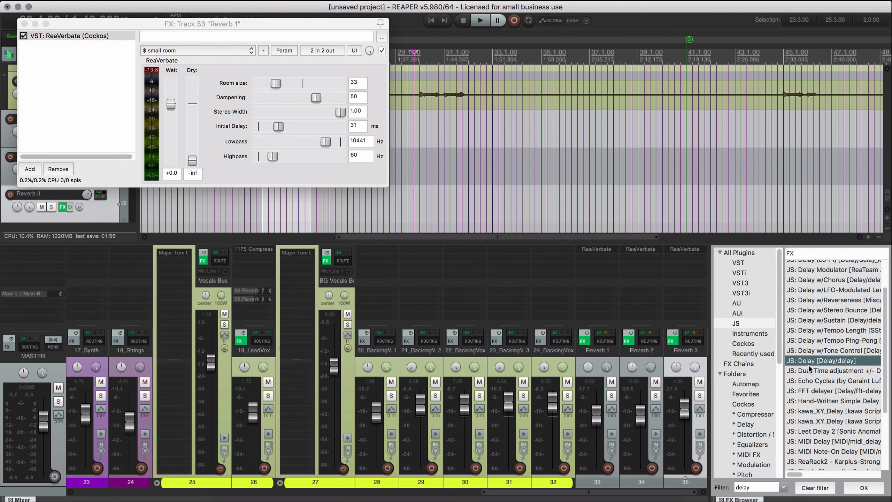
left_click_drag(809, 363, 680, 262)
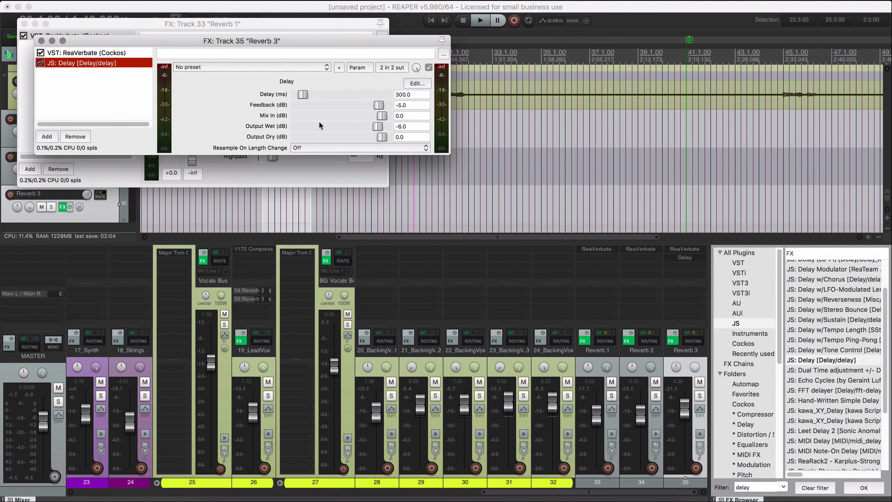
Make a one-beat time selection from 35.1.00 to 35.2.00 to measure the length of a beat.
left_click(552, 129)
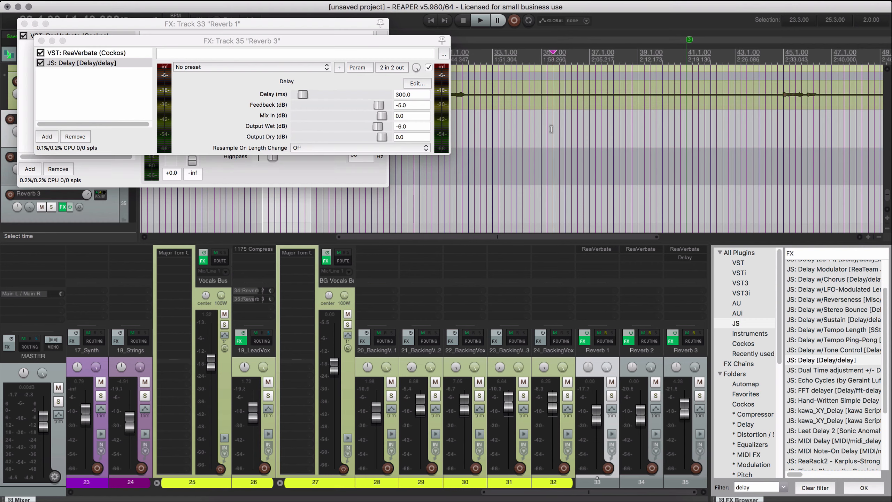
scroll(541, 139, "up", 5)
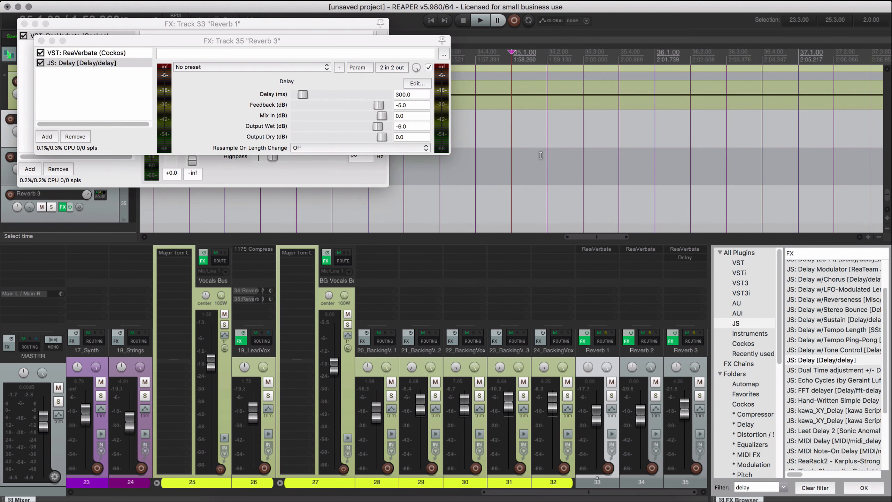
scroll(541, 155, "up", 1)
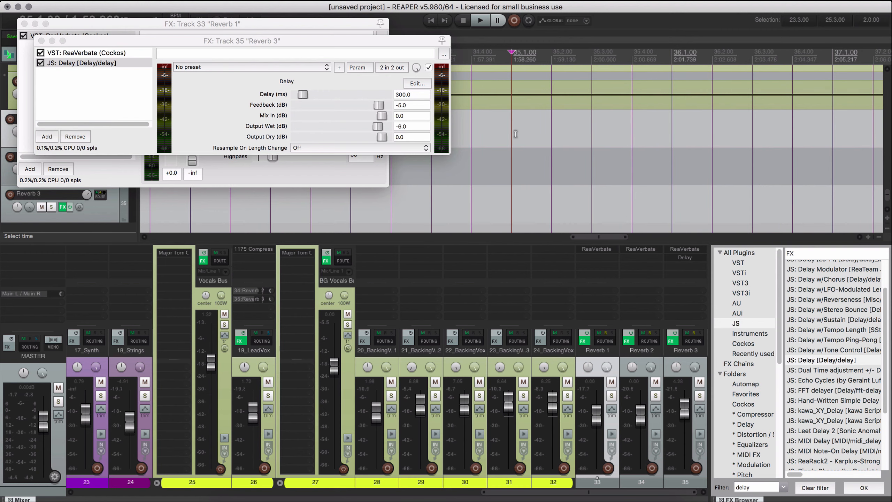
left_click_drag(516, 134, 592, 134)
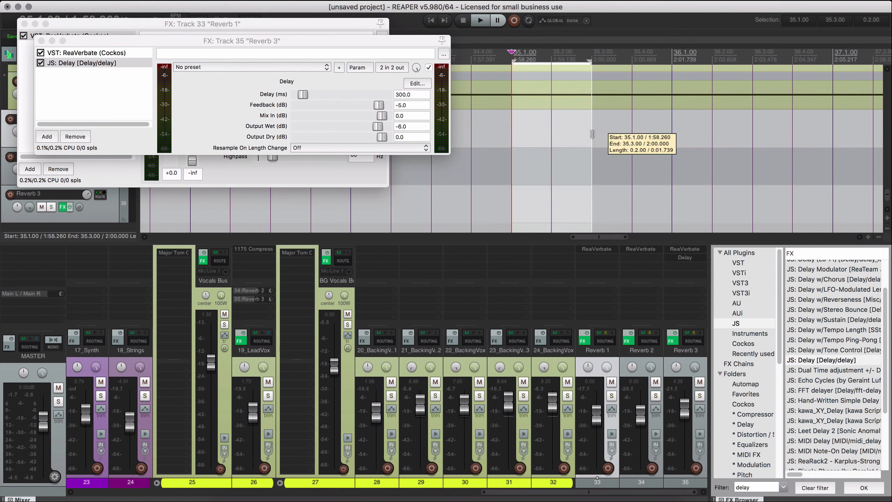
key("space")
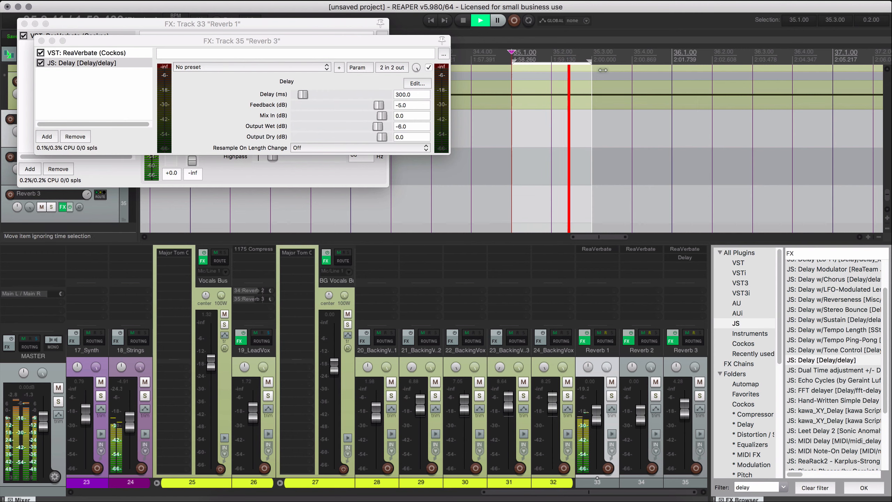
key("space")
left_click_drag(603, 70, 563, 74)
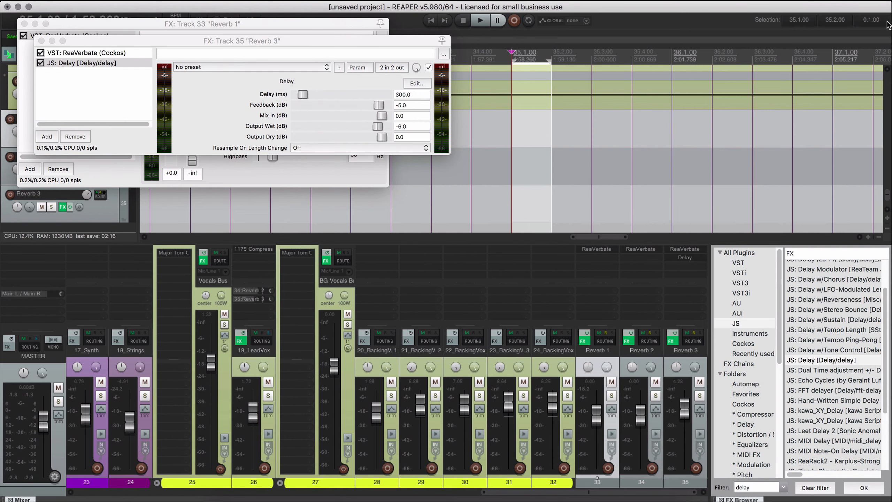
Switch the transport's time display to seconds and set the Delay effect's time on Reverb 3 to 870 ms.
right_click(797, 21)
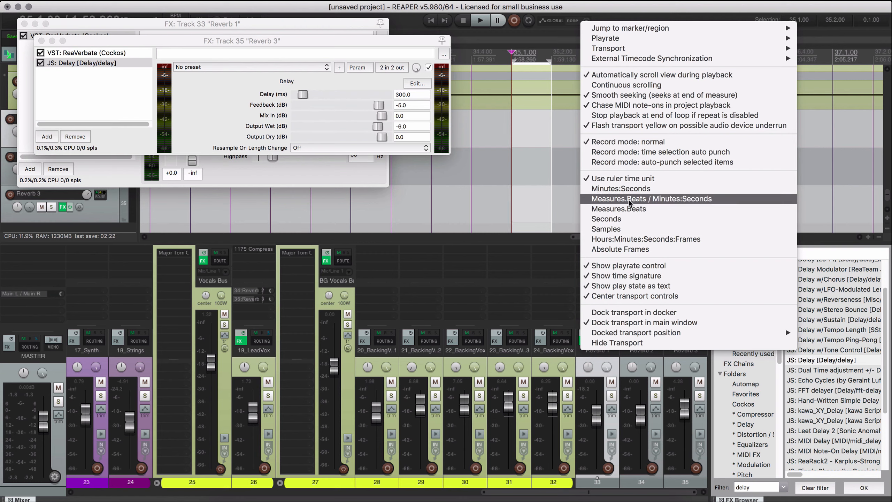
left_click(628, 220)
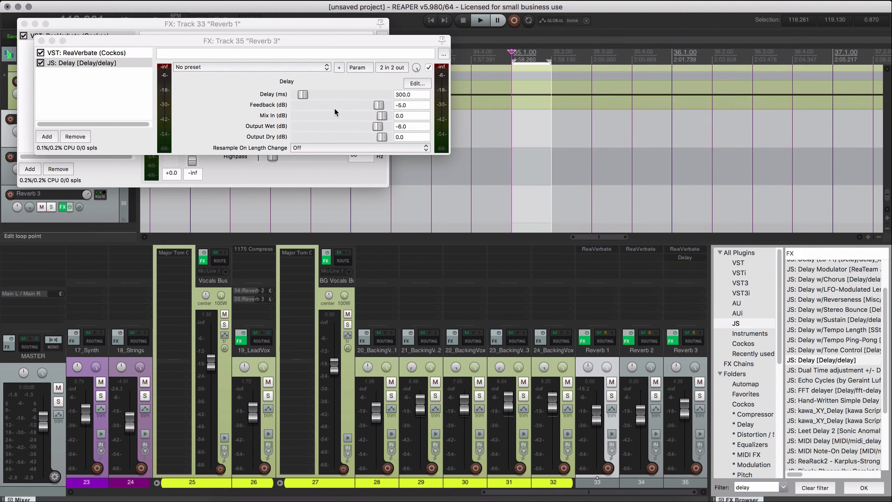
left_click(414, 94)
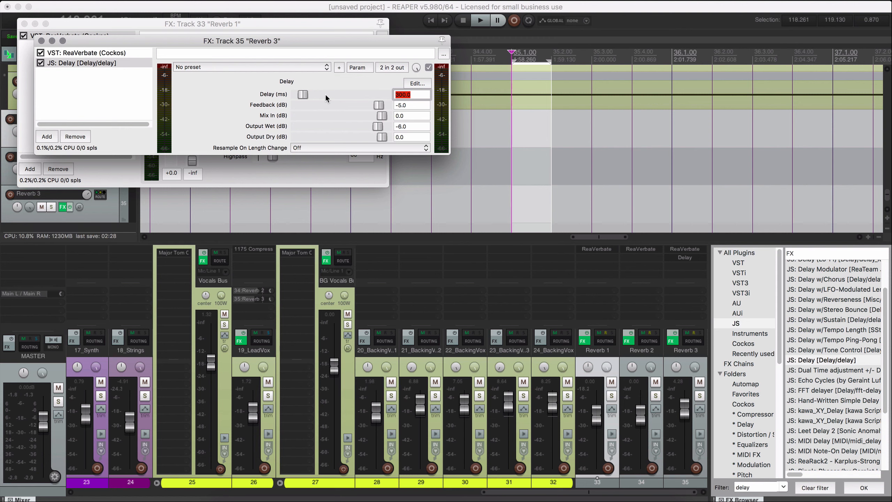
type("870")
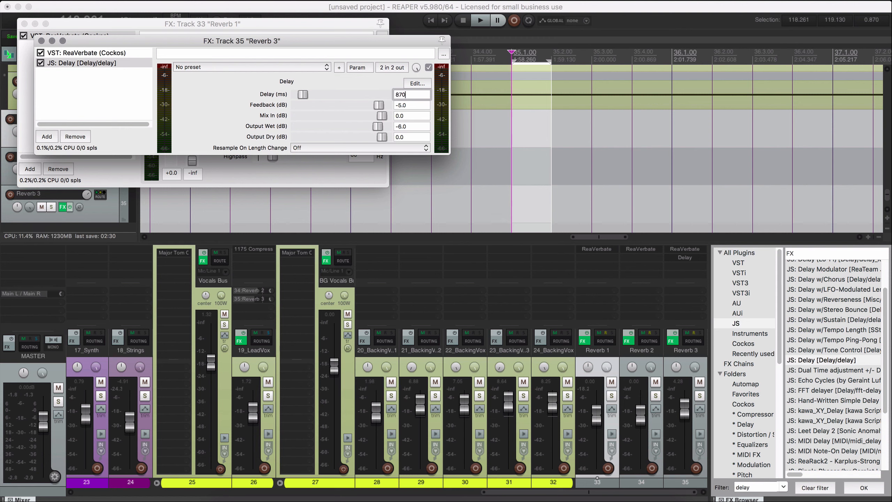
Clear the one-beat time selection on the timeline.
left_click(518, 126)
key("Escape")
scroll(517, 150, "down", 6)
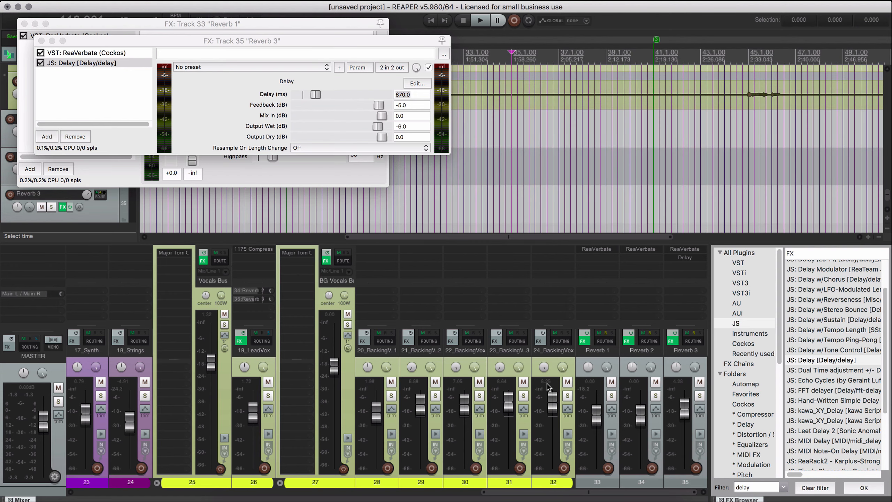
Play from just before bar 45 with 19_LeadVox and Reverb 3 soloed and Reverb 2 muted.
left_click(741, 130)
key("space")
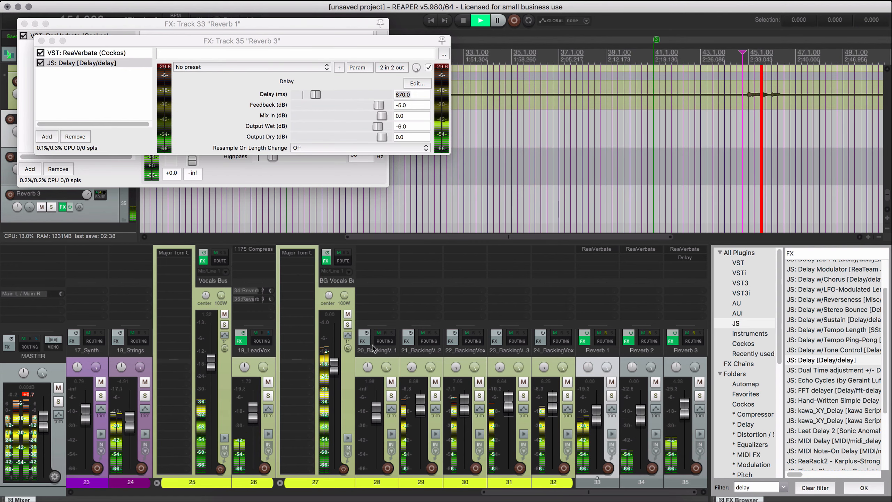
left_click(268, 395)
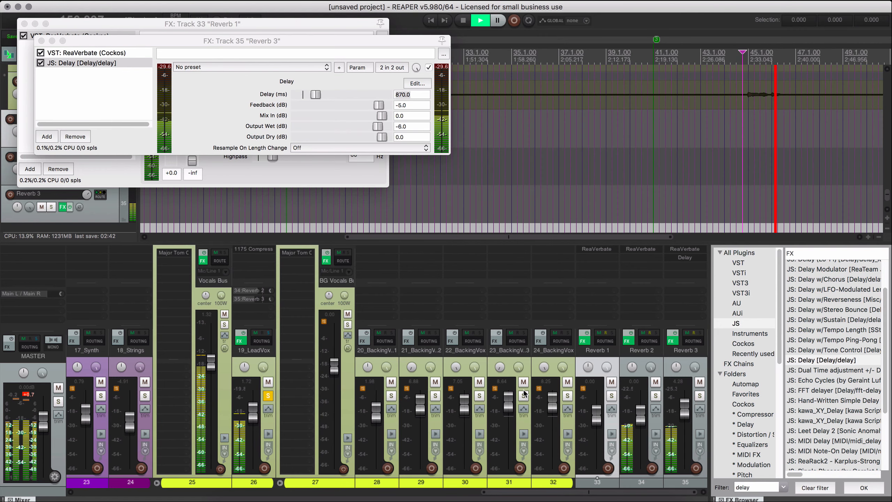
left_click(699, 396)
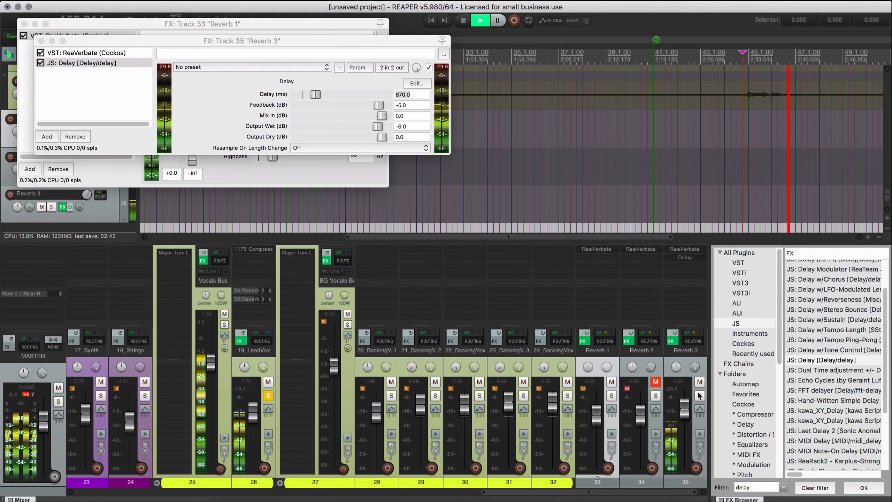
key("space")
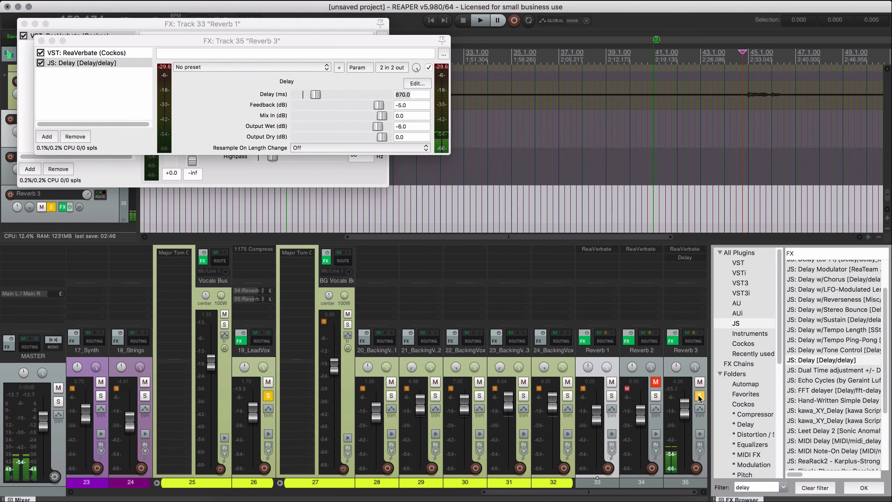
key("space")
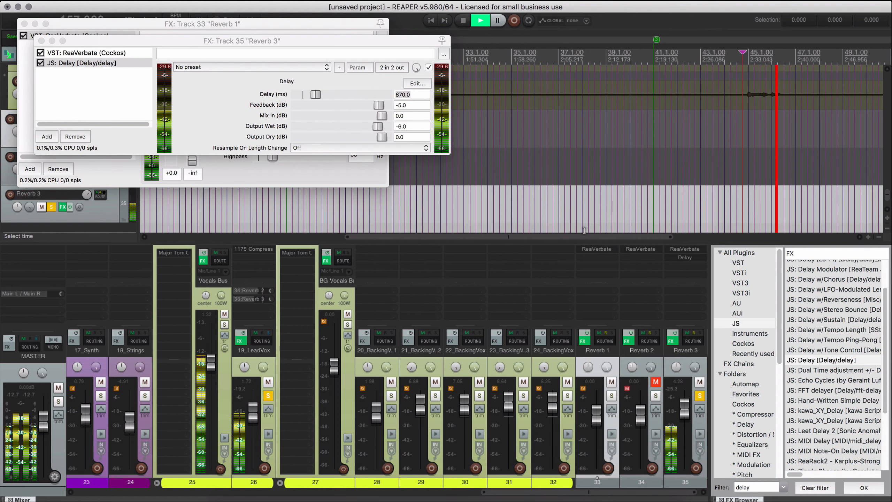
Move Delay ahead of ReaVerbate in Reverb 3's effect chain and check the ReaVerbate settings during playback.
left_click_drag(683, 258, 687, 253)
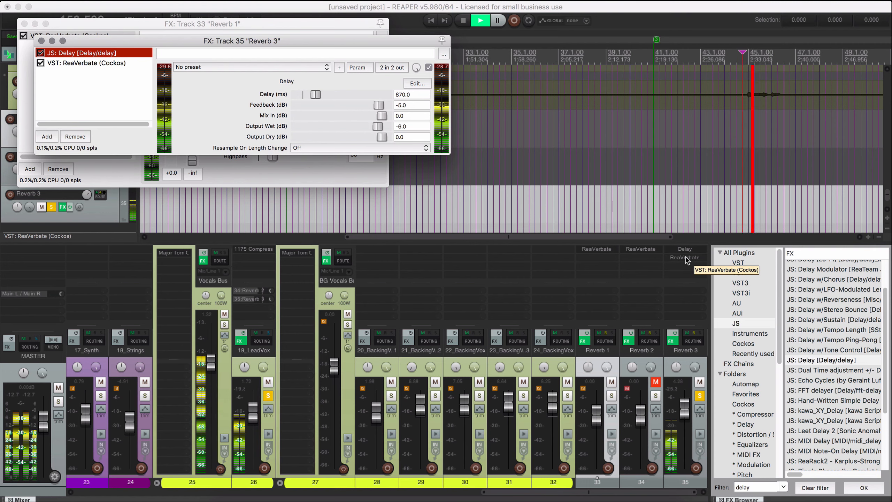
left_click(686, 257)
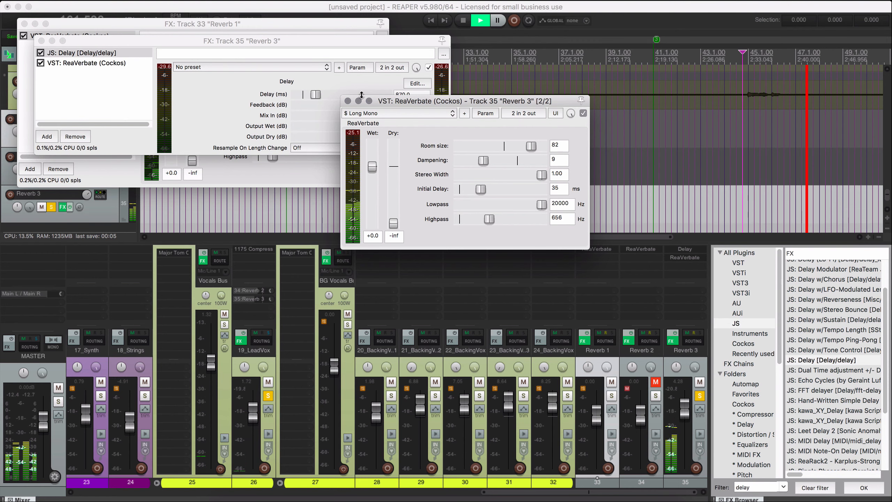
left_click(348, 101)
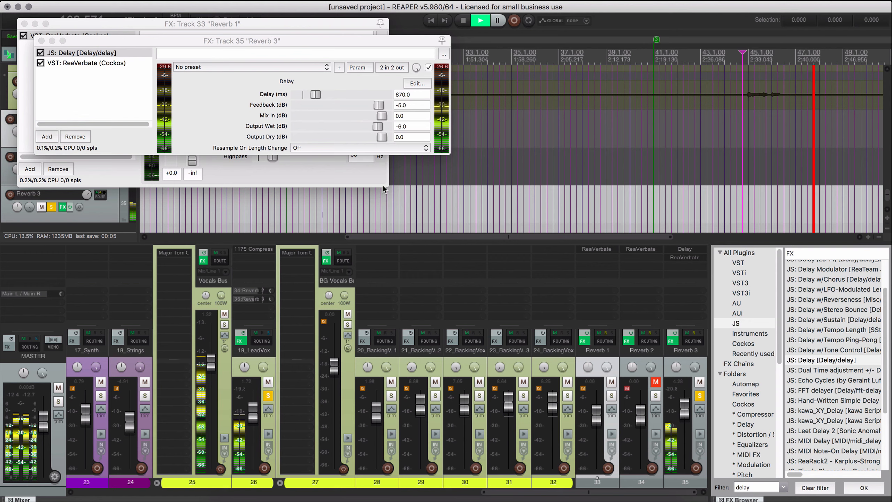
Stop playback, unsolo 19_LeadVox and Reverb 3, unmute Reverb 2, and close the open effect windows.
key("space")
left_click(267, 396)
left_click(701, 396)
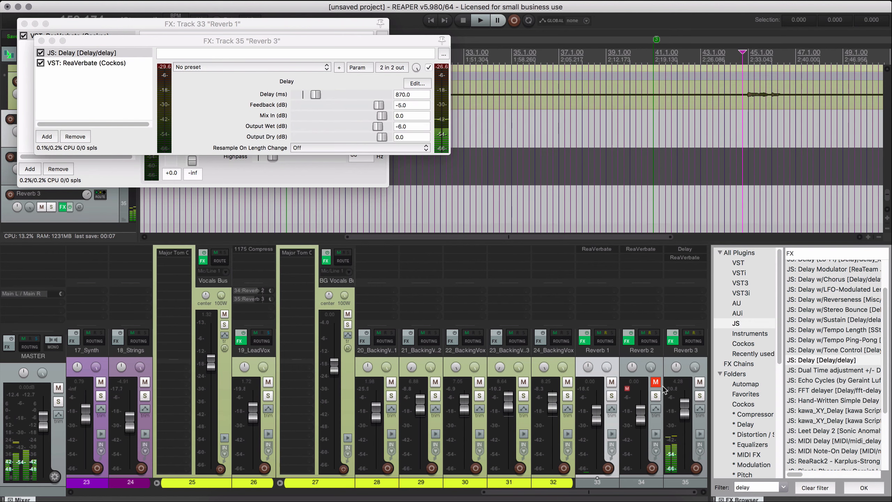
left_click(655, 384)
key("super+w")
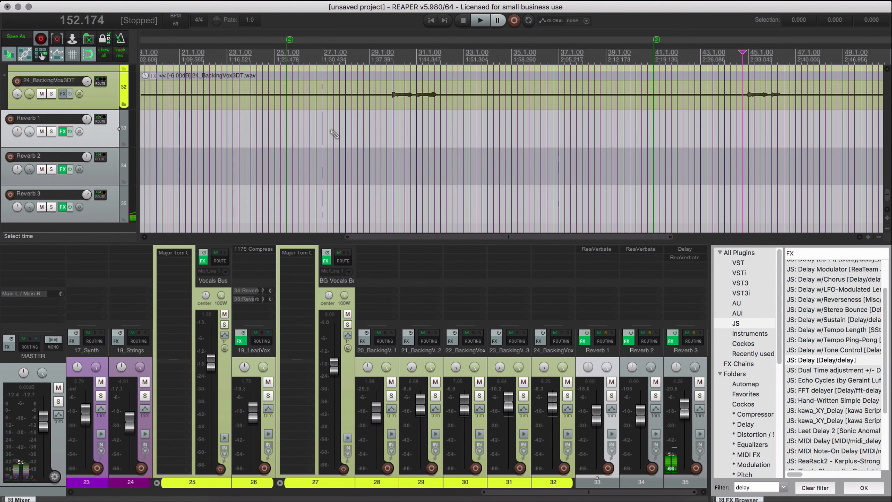
Play the full mix from bar 11 and lower Reverb 3's volume to -2.27 dB.
scroll(450, 150, "down", 8)
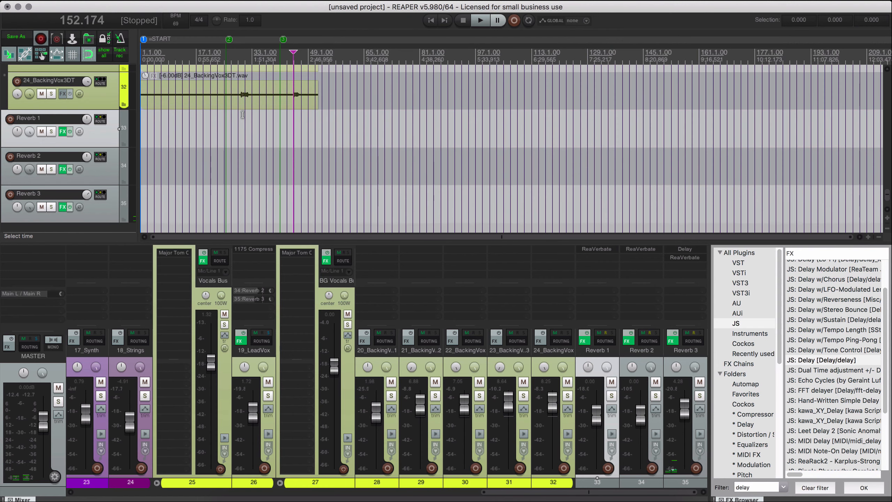
scroll(245, 123, "up", 5)
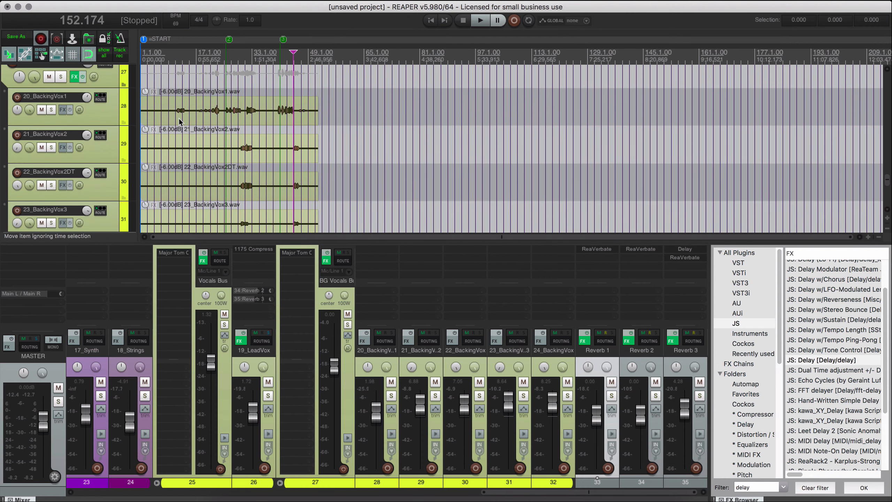
left_click(179, 119)
scroll(206, 146, "up", 8)
left_click(449, 83)
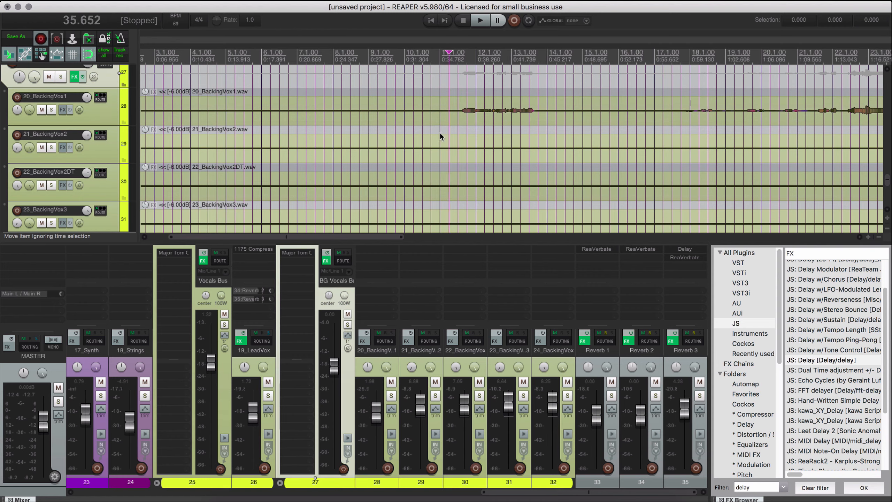
key("space")
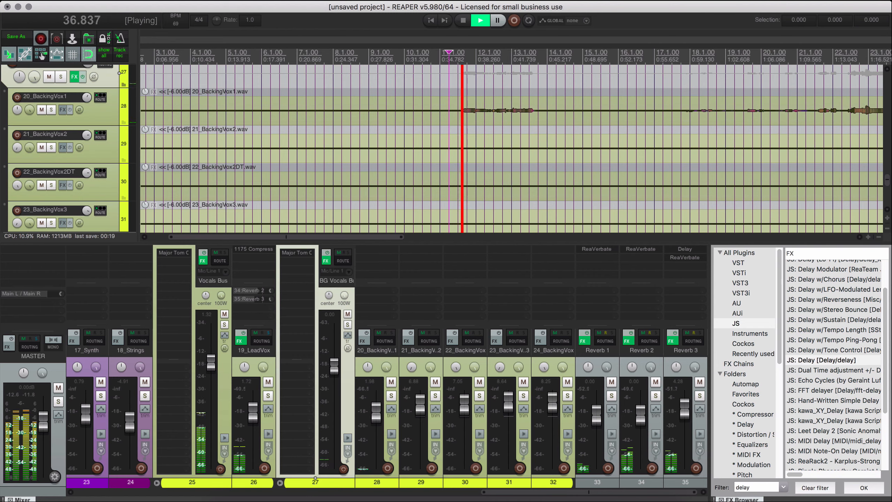
left_click(721, 499)
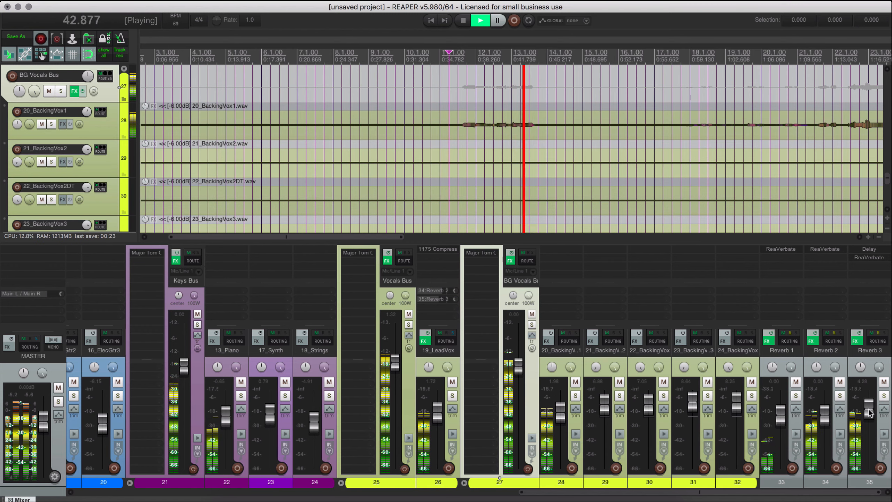
left_click_drag(869, 413, 869, 425)
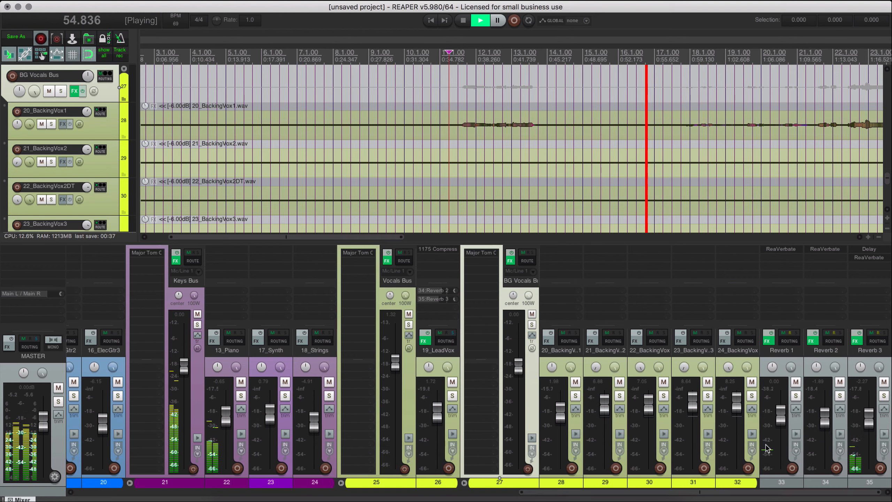
Check the 1175 Compressor on 19_LeadVox and the Major Tom Compressor on Vocals Bus during playback.
left_click(435, 253)
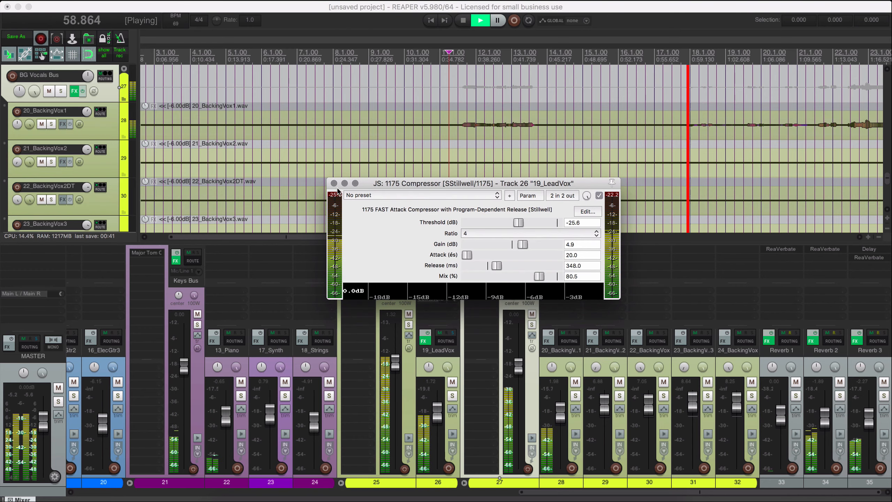
left_click(333, 183)
left_click(359, 254)
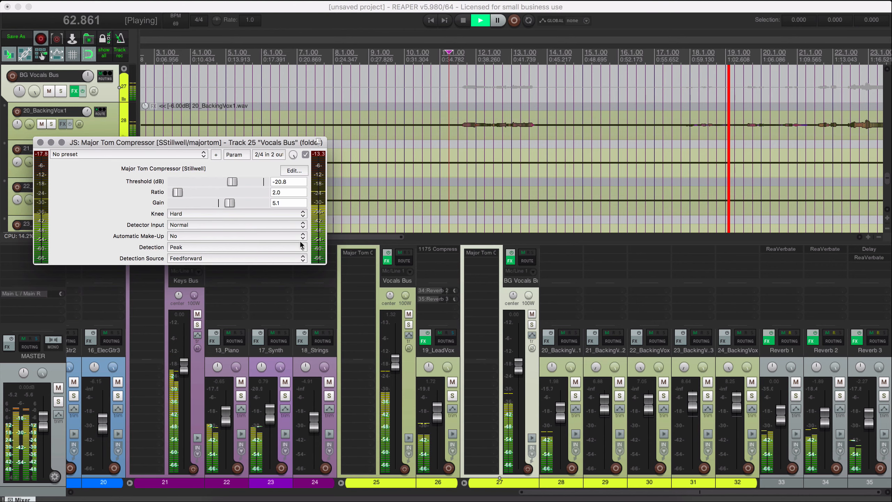
key("space")
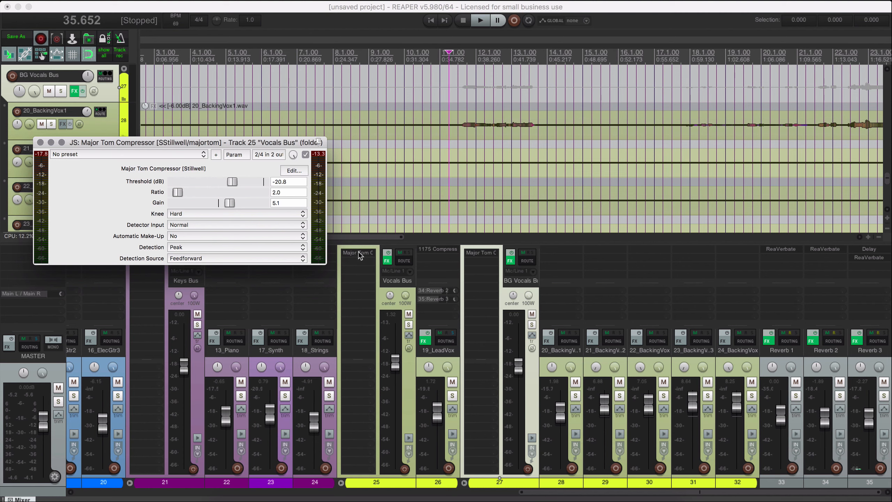
Copy Vocals Bus's Major Tom Compressor to the end of Reverb 3's effect chain and open the copy's settings.
left_click_drag(362, 255, 648, 273)
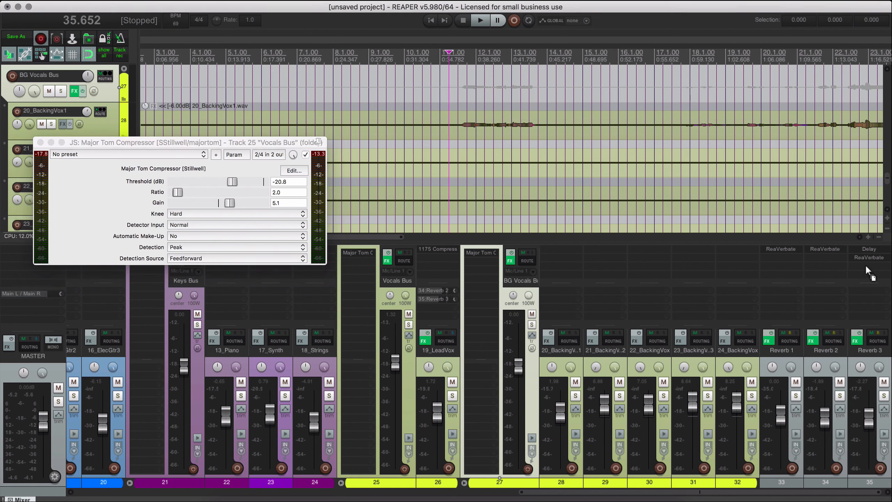
left_click_drag(866, 265, 865, 267)
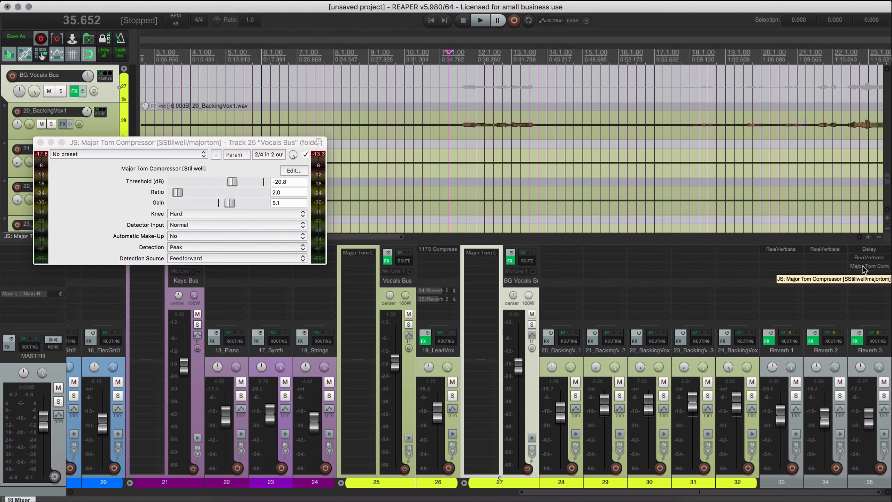
left_click(863, 266)
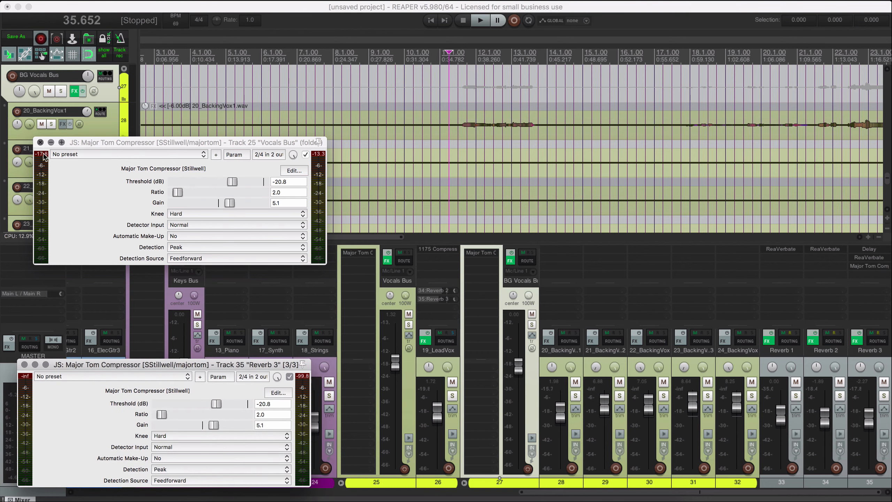
left_click(41, 142)
left_click_drag(250, 365, 299, 127)
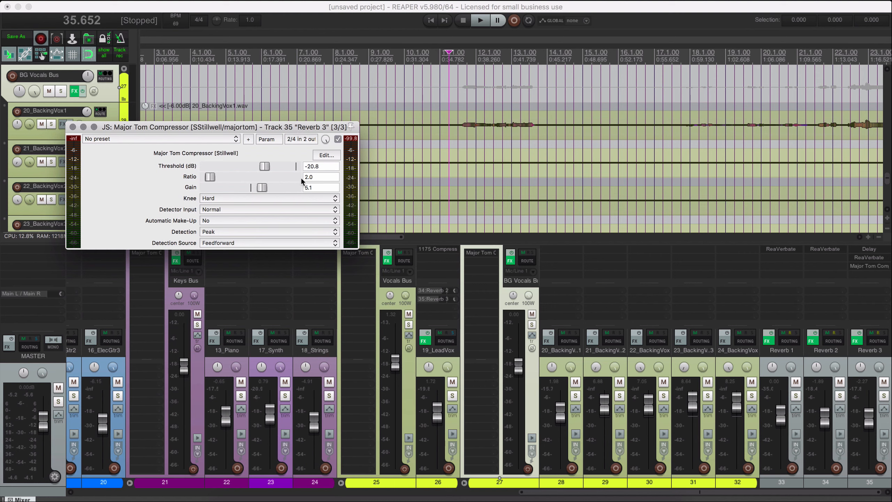
Set Reverb 3's Major Tom Compressor detector input to Sidechain and feed it with a 19_LeadVox send to channels 3/4.
left_click(211, 209)
left_click(231, 218)
left_click_drag(450, 336, 263, 193)
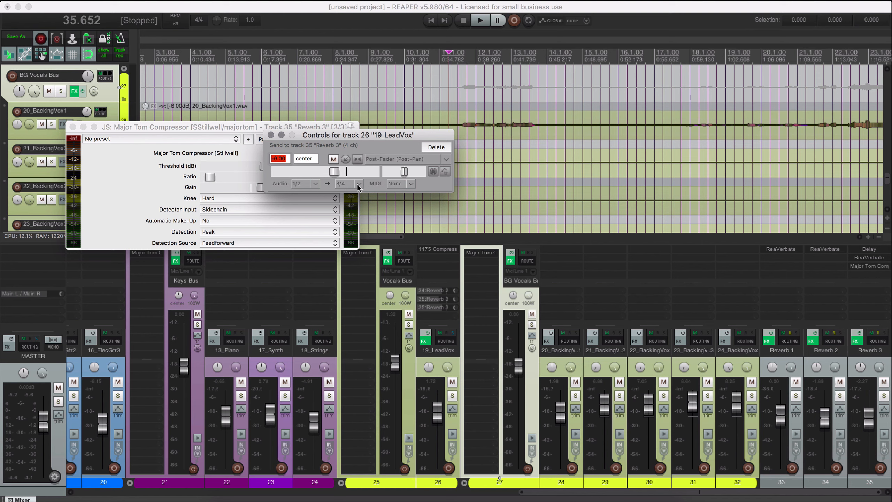
key("Escape")
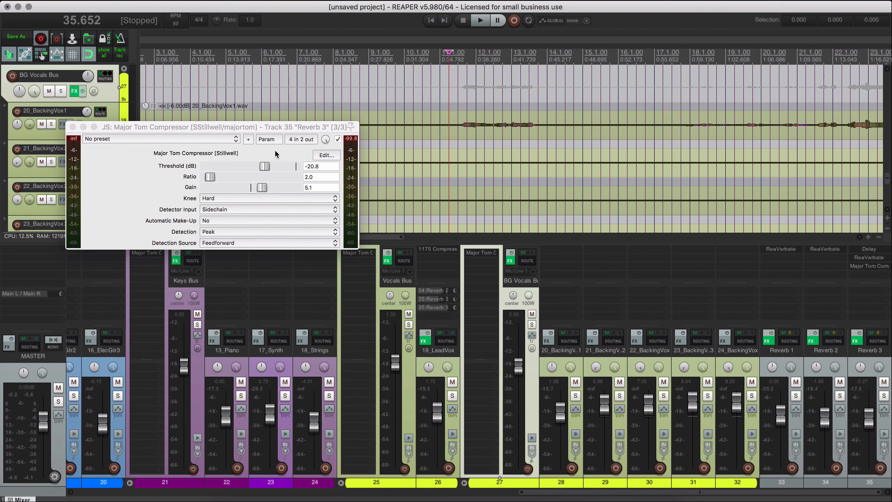
left_click(300, 140)
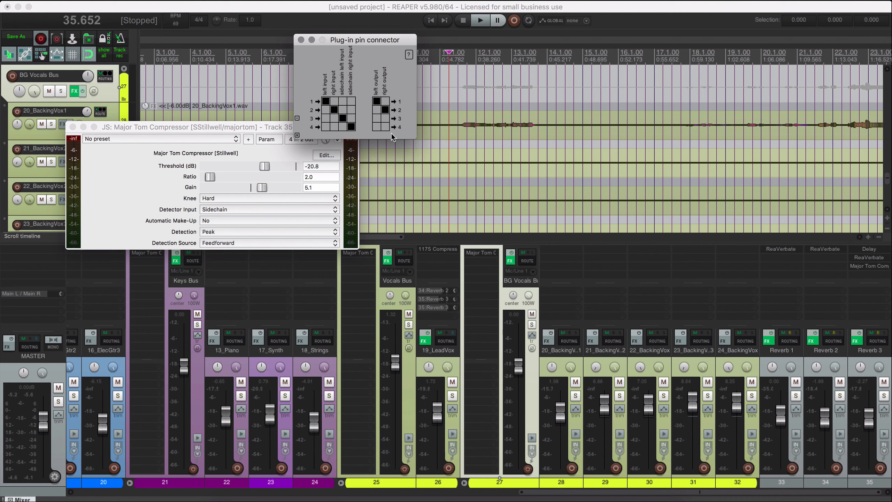
key("Escape")
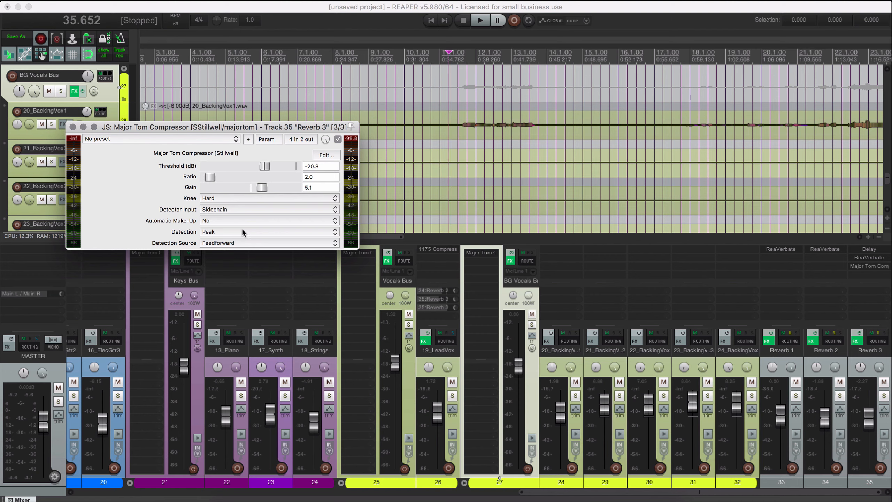
Set the threshold of Reverb 3's Major Tom Compressor to -15.6 dB during playback and close its window.
key("space")
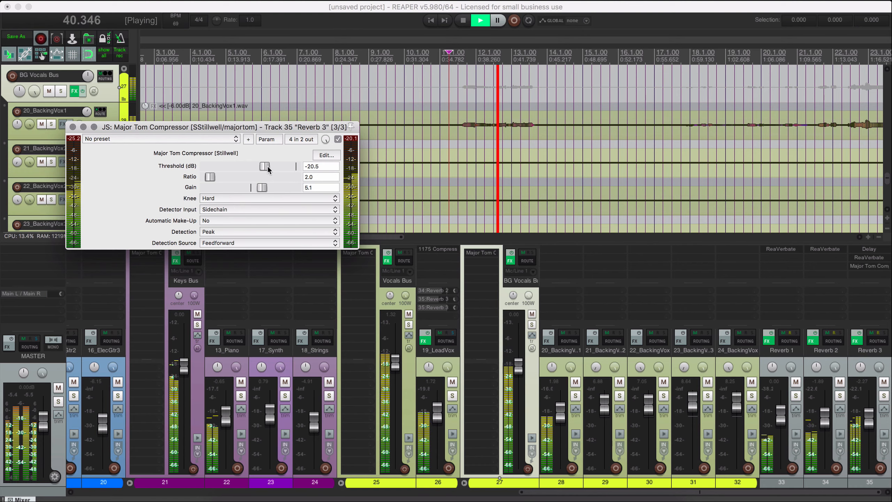
left_click_drag(264, 166, 273, 168)
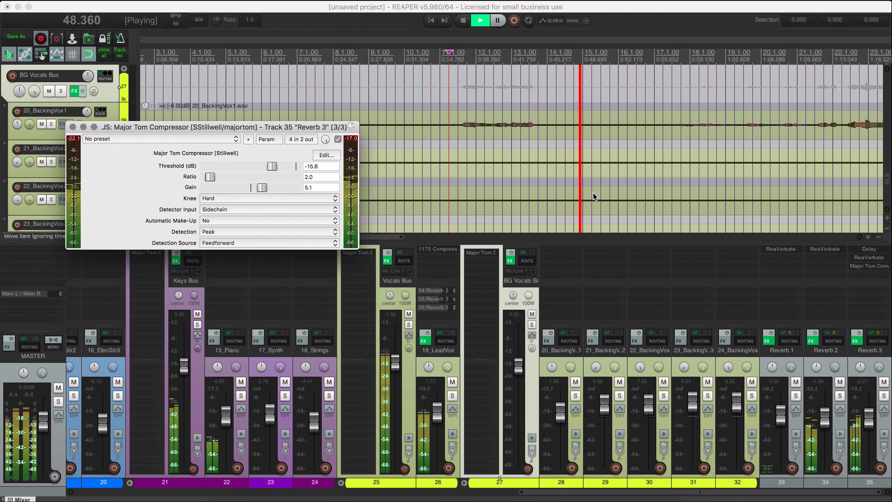
scroll(593, 193, "up", 5)
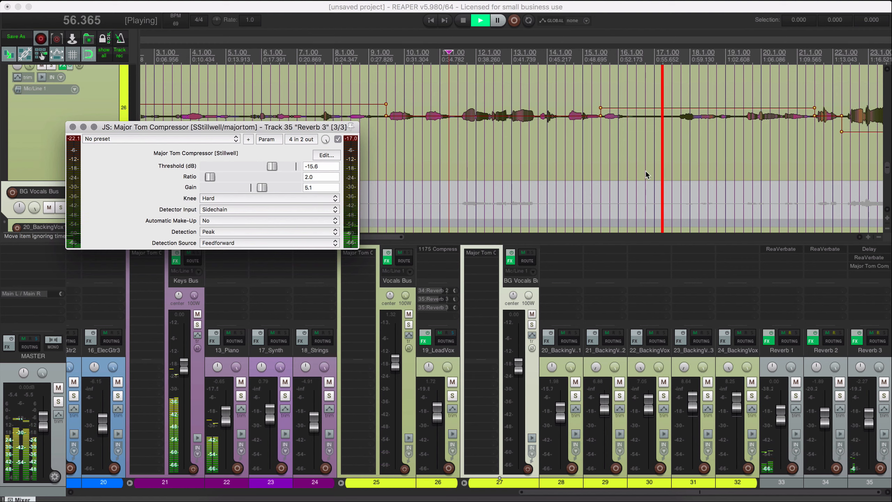
left_click(73, 128)
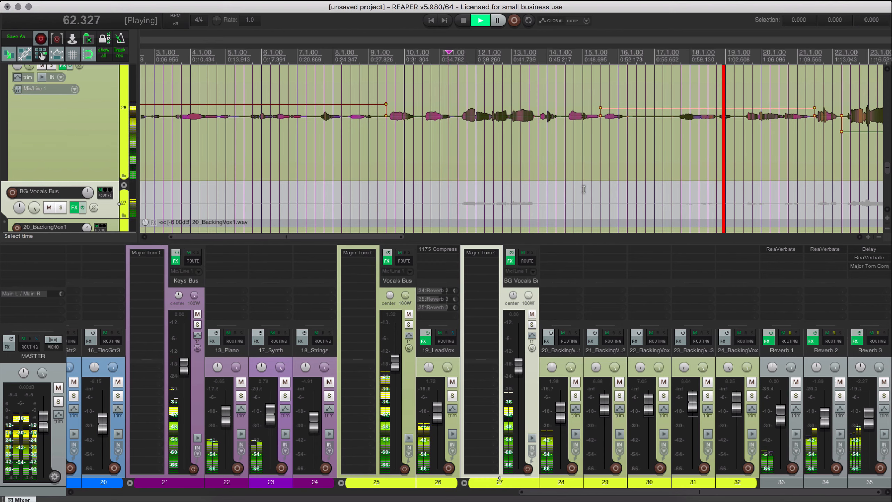
scroll(586, 189, "right", 5)
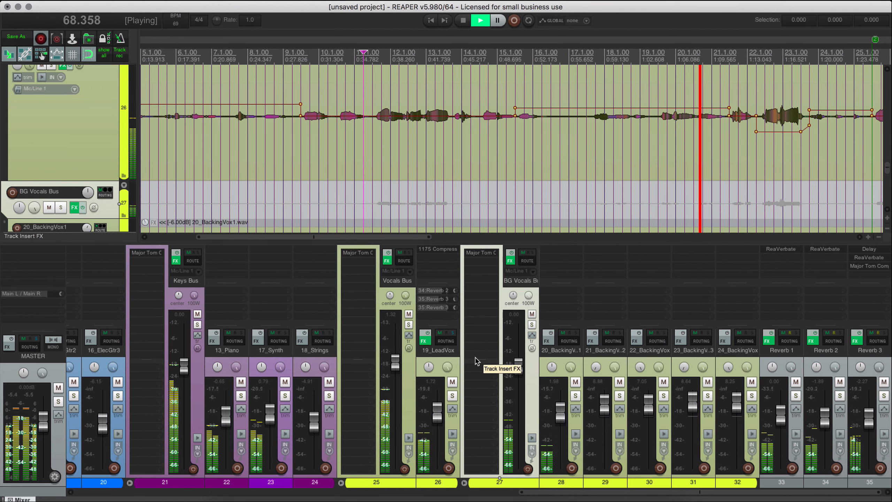
left_click_drag(455, 308, 456, 310)
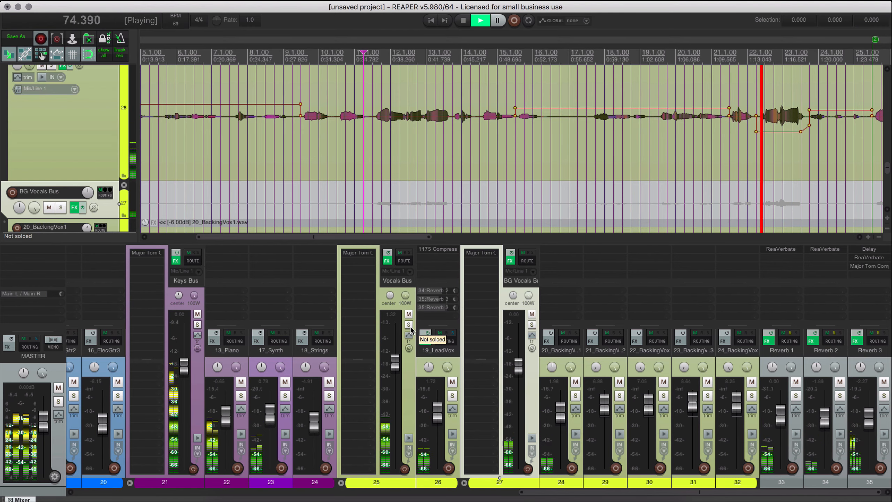
Filter the JS effects by "ess" and add De-esser [Liteon/deesser] to Vocals Bus.
double_click(371, 270)
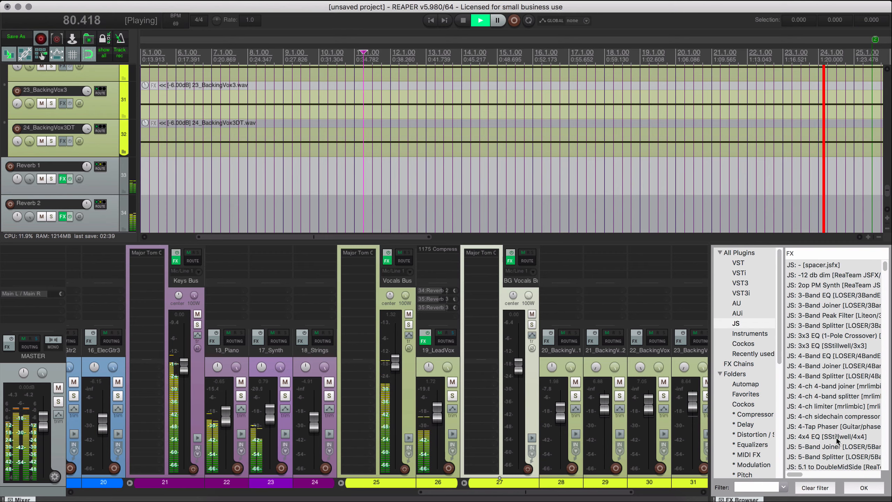
scroll(833, 439, "down", 5)
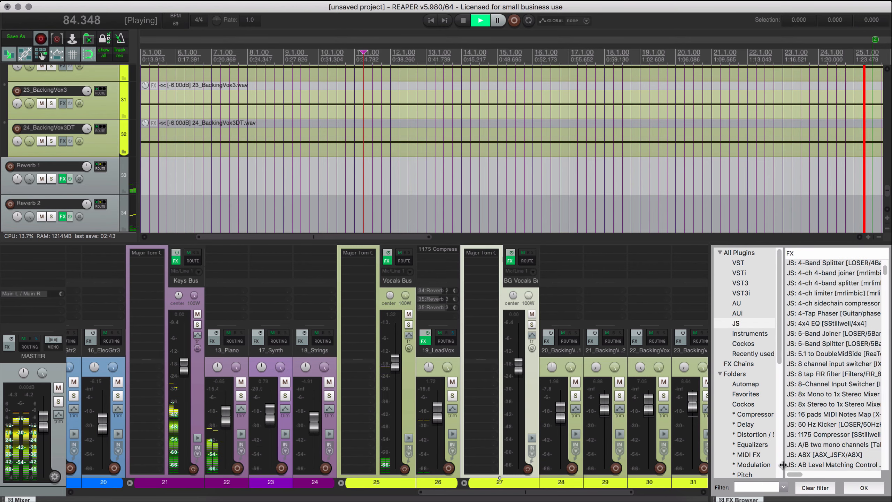
left_click(757, 488)
type("ess")
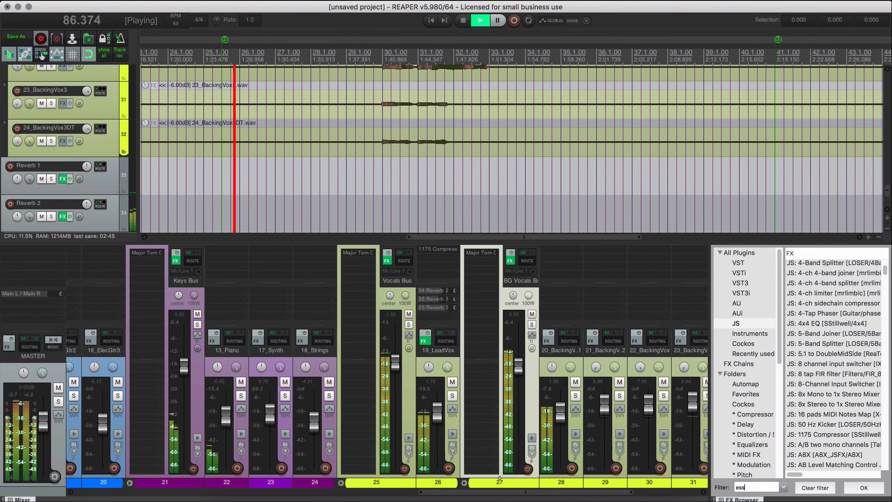
scroll(841, 381, "up", 5)
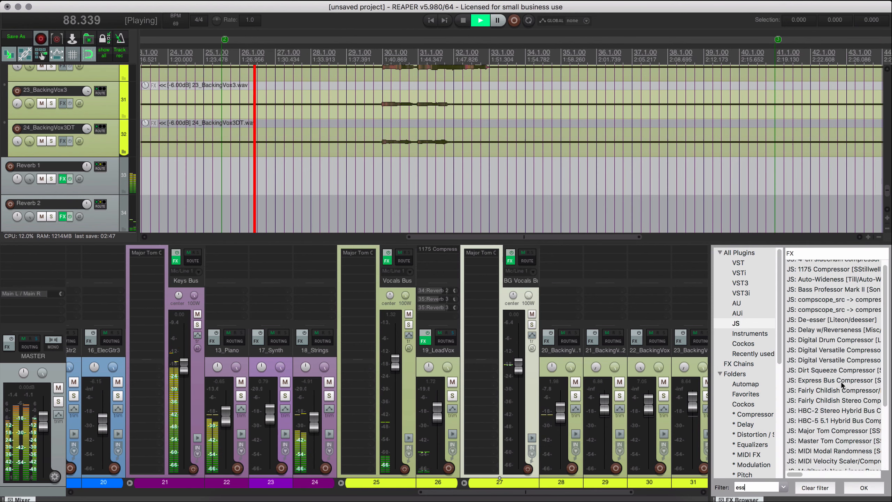
scroll(841, 382, "up", 1)
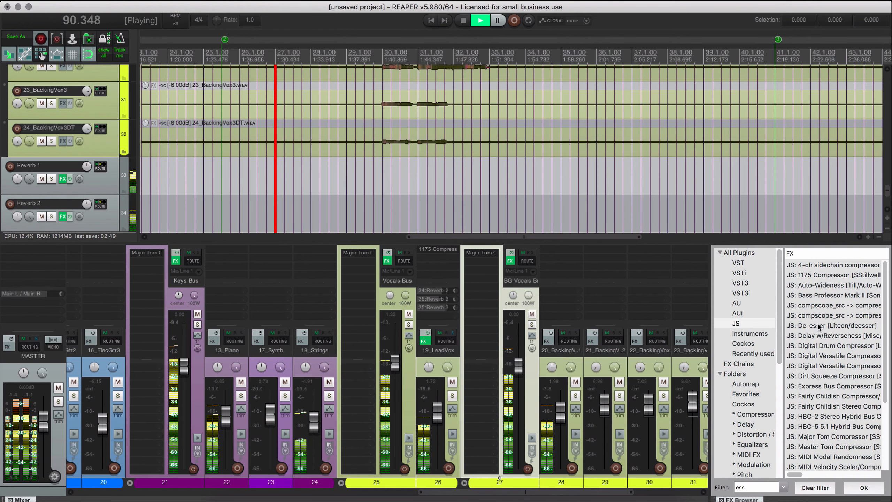
left_click_drag(819, 326, 365, 265)
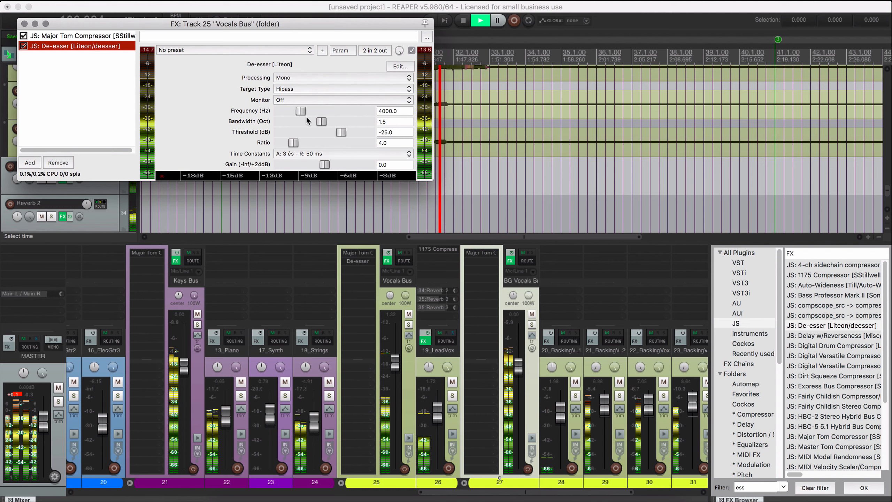
Move De-esser ahead of Major Tom Compressor on Vocals Bus and play the bus soloed from bar 22.
scroll(397, 335, "right", 3)
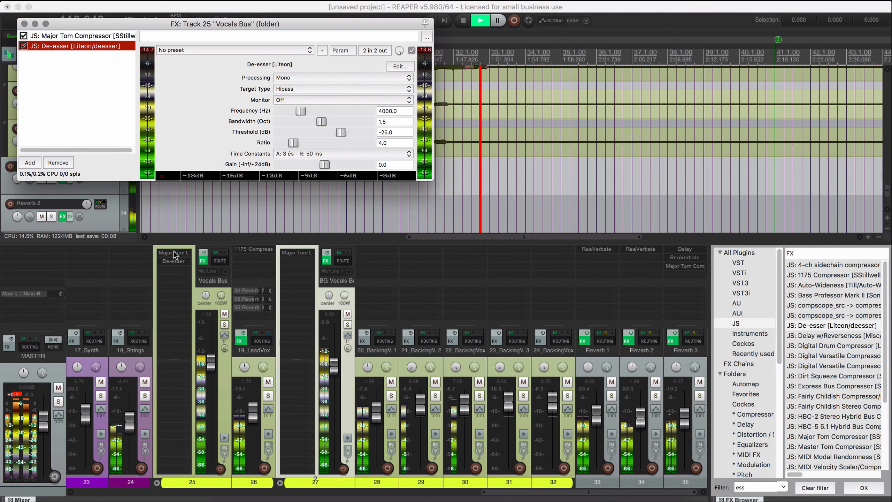
left_click_drag(174, 252, 180, 261)
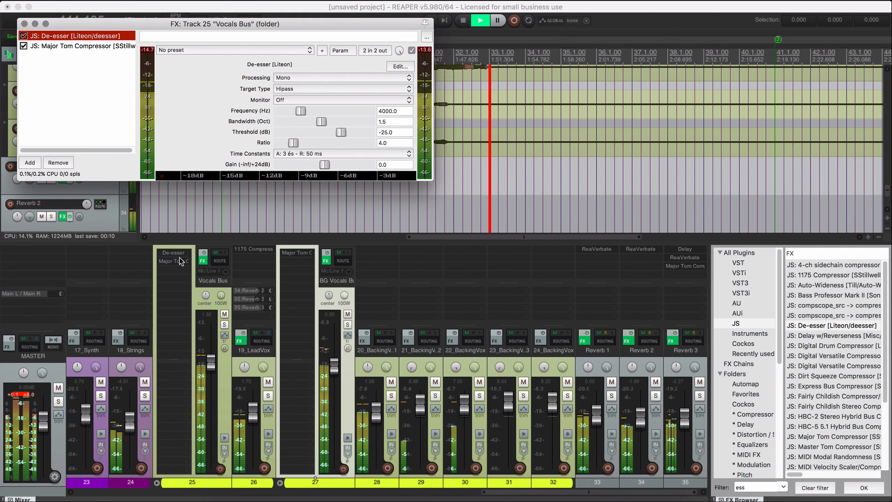
left_click(225, 324)
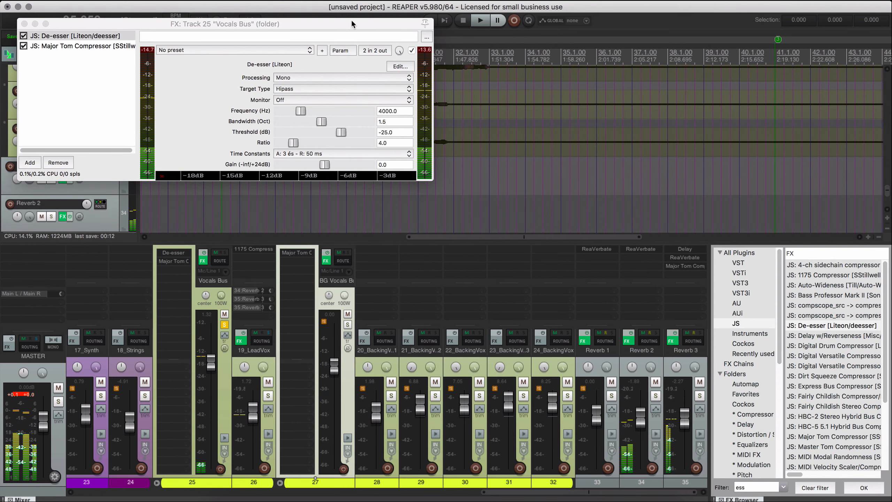
left_click_drag(351, 19, 447, 184)
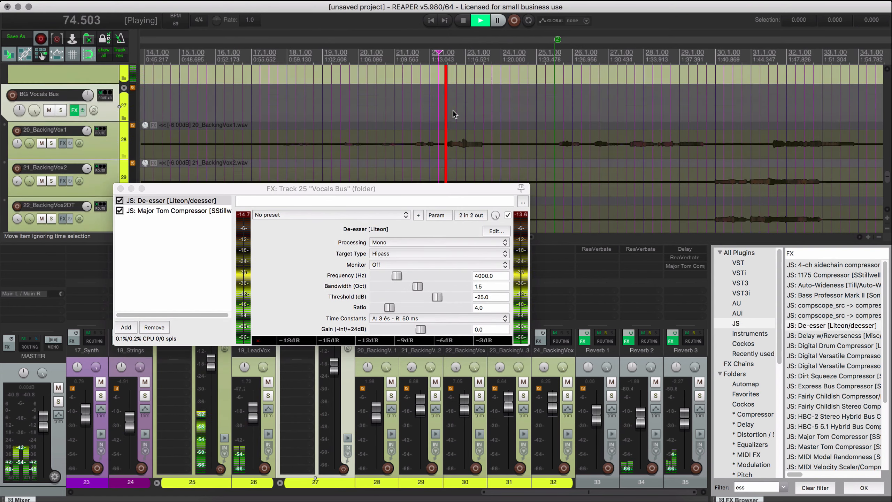
Lower the threshold of De-esser on Vocals Bus and try another time constants setting during playback.
scroll(454, 112, "down", 5)
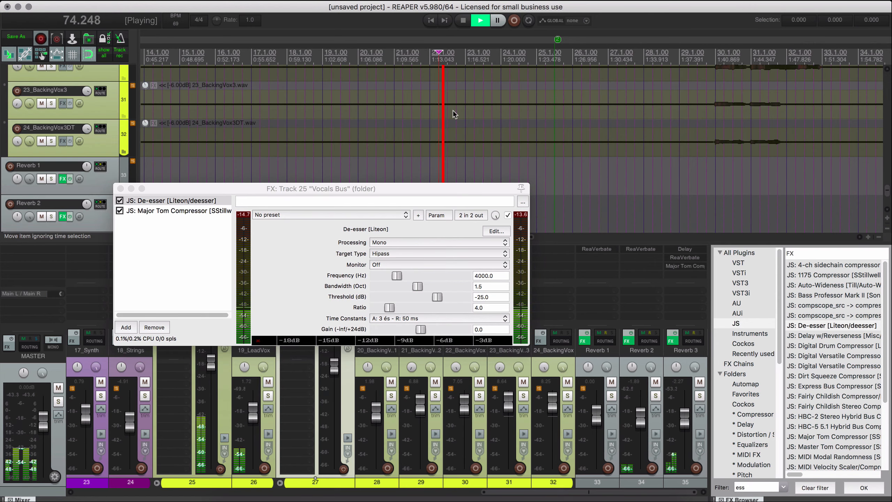
scroll(454, 113, "up", 8)
left_click_drag(438, 297, 395, 302)
left_click(397, 318)
left_click(331, 312)
left_click(387, 265)
Try De-esser's monitor, target type and processing options on Vocals Bus while restarting playback.
left_click(387, 276)
left_click(383, 253)
left_click(383, 255)
left_click(385, 265)
left_click(385, 264)
left_click(384, 275)
left_click(384, 254)
left_click(385, 244)
key("space")
key("space")
left_click(383, 265)
left_click(383, 255)
left_click(380, 243)
left_click(380, 234)
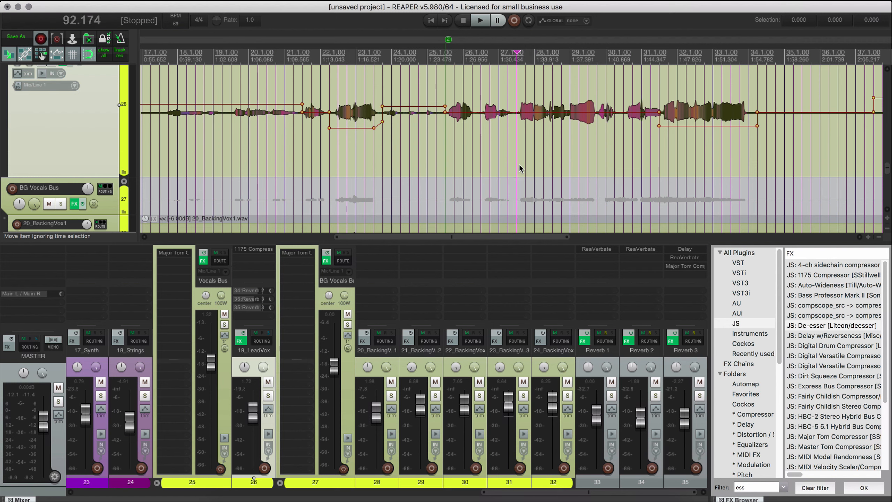
Look through the filtered JS effects and add Apple 12-Pole Filter from the Equalizers folder to Vocals Bus after Major Tom Compressor.
scroll(824, 401, "down", 5)
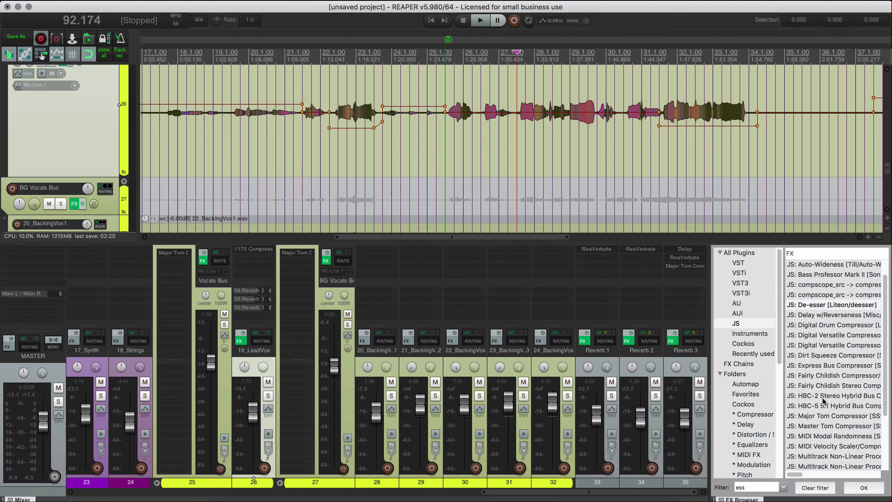
scroll(822, 410, "down", 2)
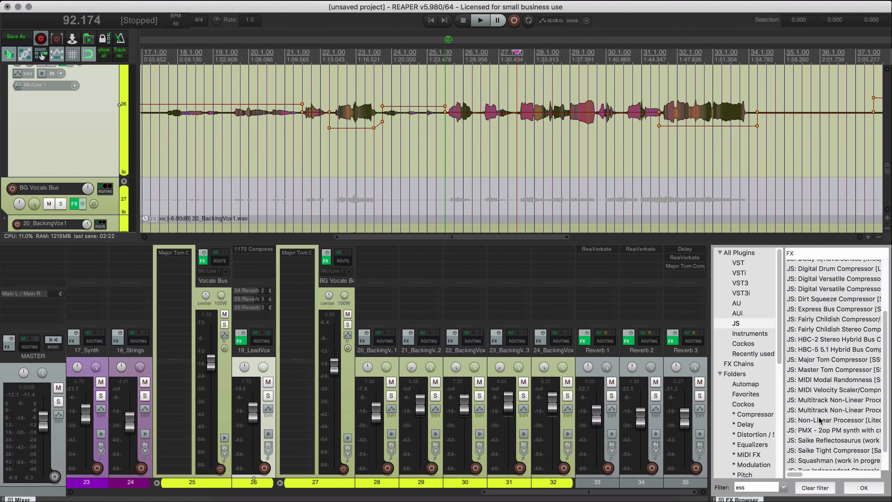
scroll(820, 420, "down", 3)
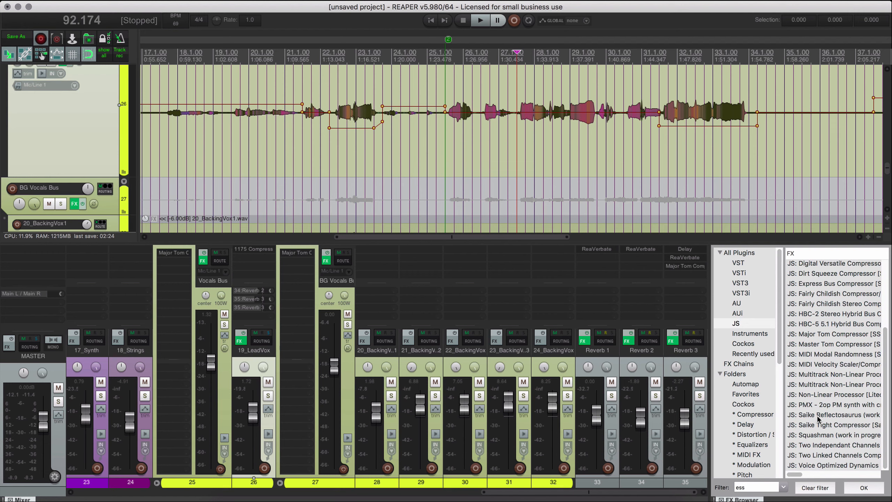
scroll(820, 430, "up", 10)
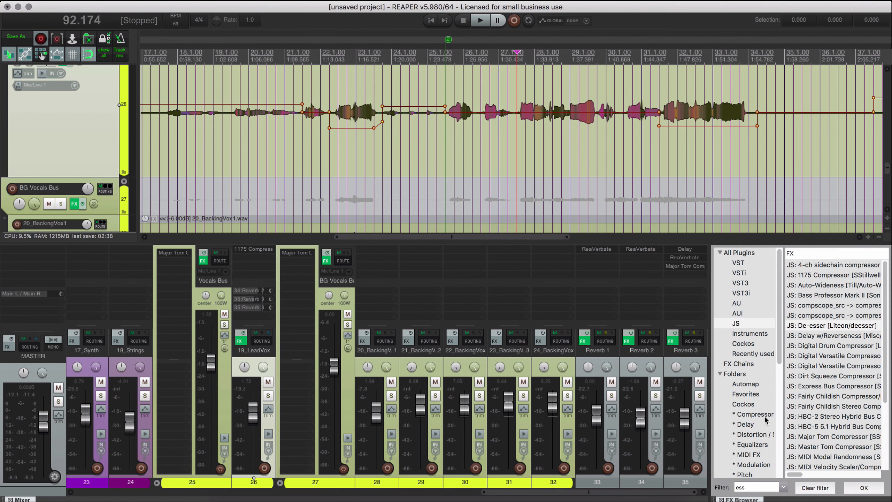
left_click(759, 445)
left_click_drag(818, 420, 290, 303)
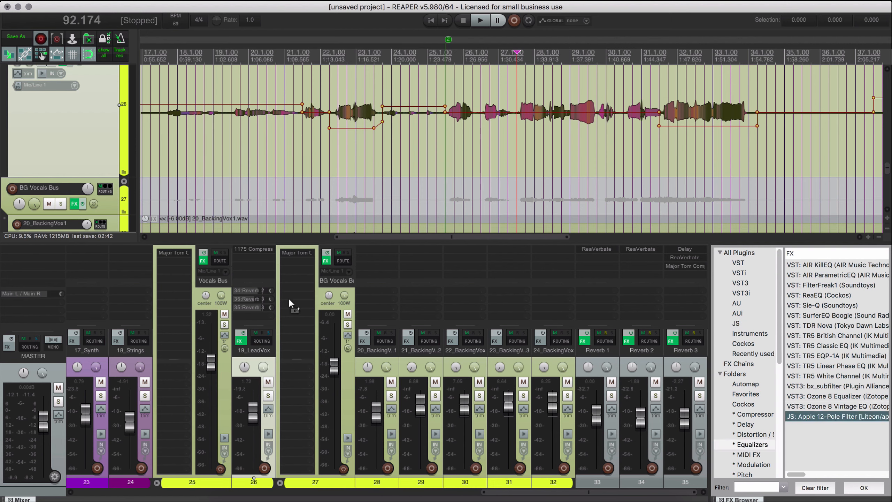
left_click_drag(174, 267, 172, 266)
Set Apple 12-Pole Filter's LP slope to 24 dB/oct (4-pole) and its LP cutoff to 86.46 during playback, and close its window.
left_click(694, 256)
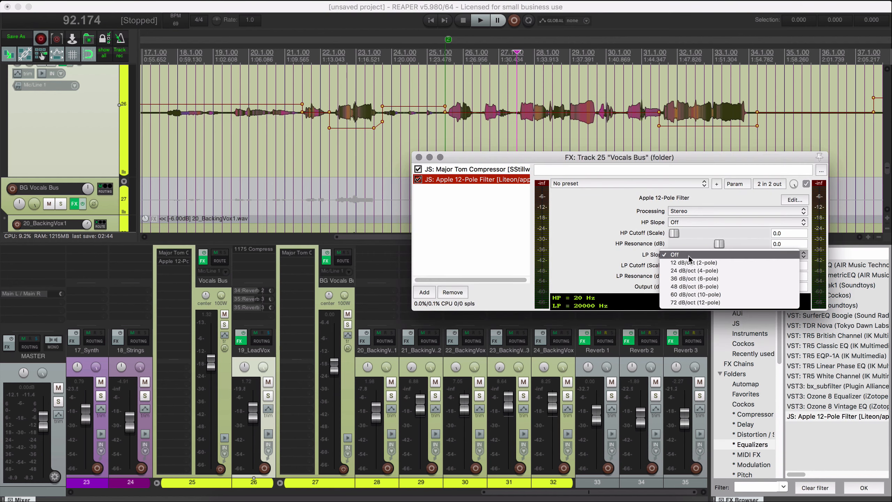
left_click(713, 271)
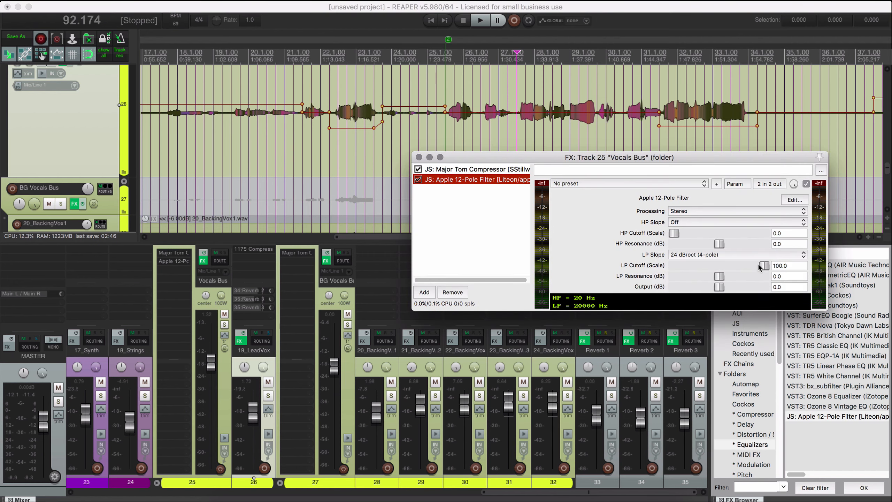
left_click_drag(764, 267, 759, 267)
key("space")
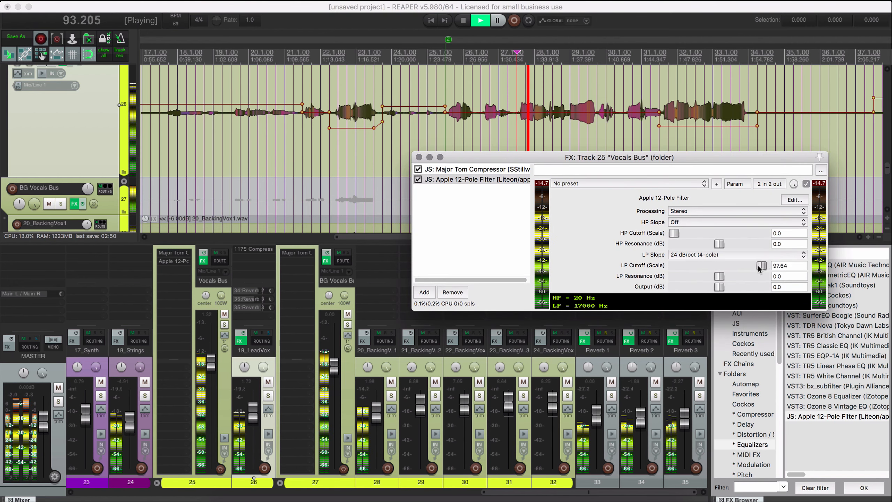
left_click(375, 142)
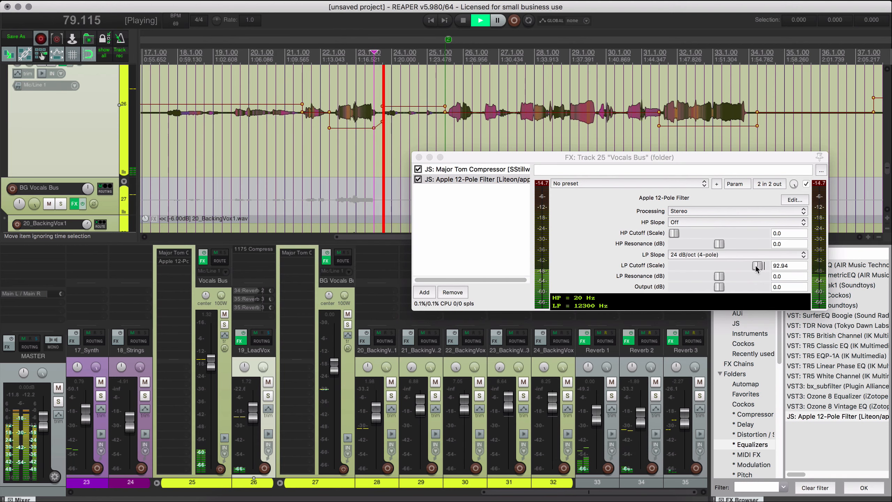
left_click_drag(757, 267, 753, 268)
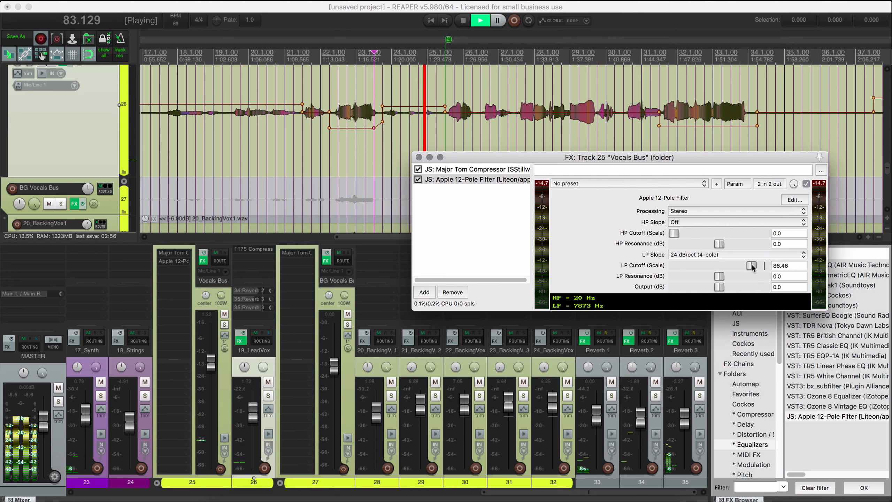
left_click(418, 157)
Set the lowpass of ReaVerbate on Reverb 3 to 7658 Hz during playback and close its window.
scroll(471, 198, "down", 4)
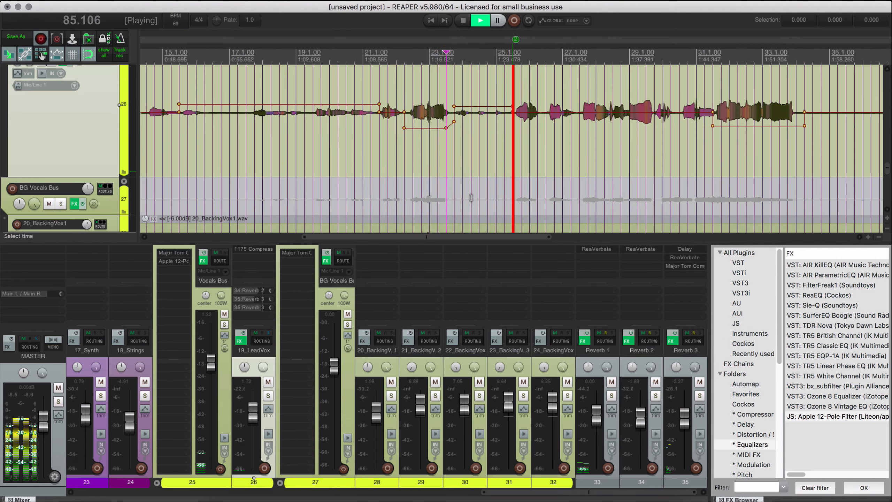
scroll(471, 198, "down", 1)
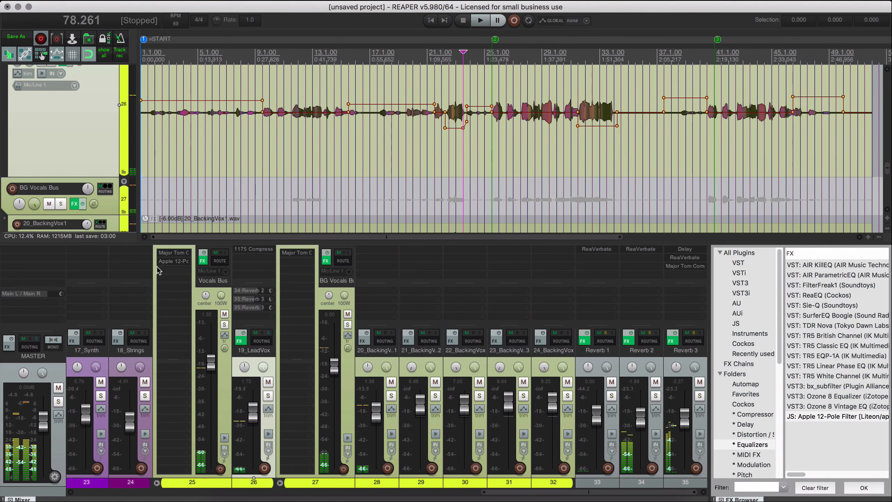
left_click(676, 257)
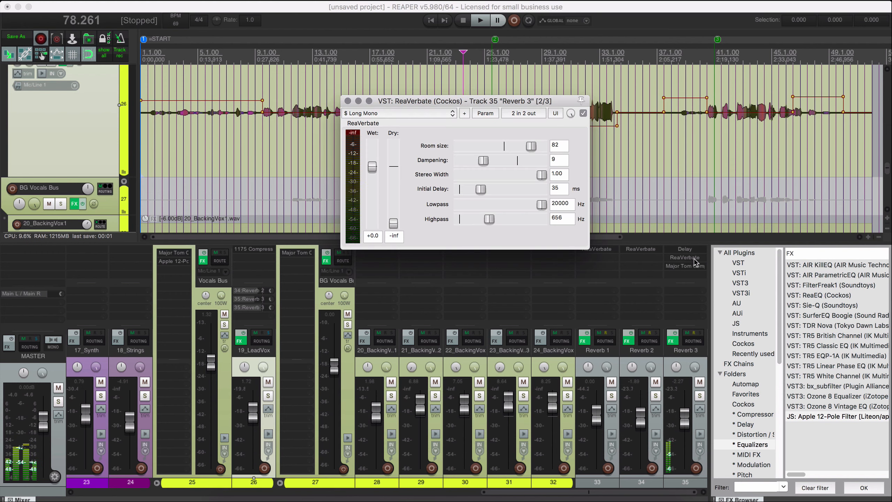
left_click(522, 209)
key("space")
left_click_drag(517, 209, 517, 209)
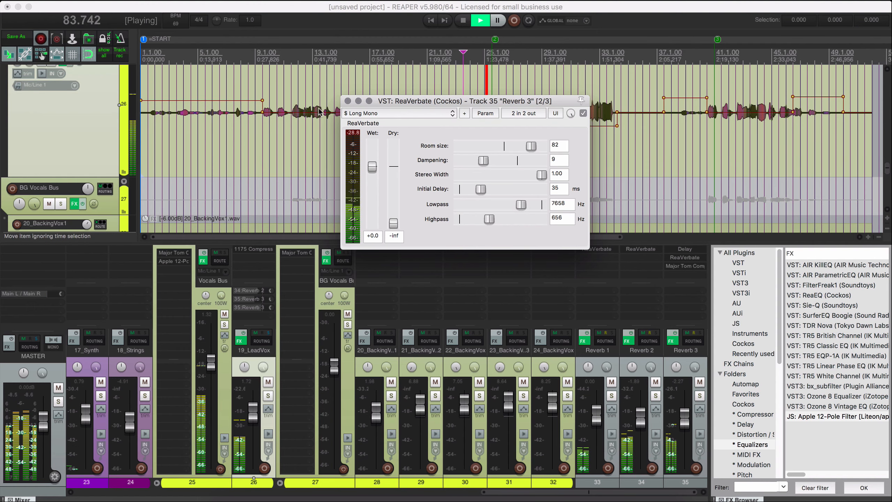
left_click(348, 101)
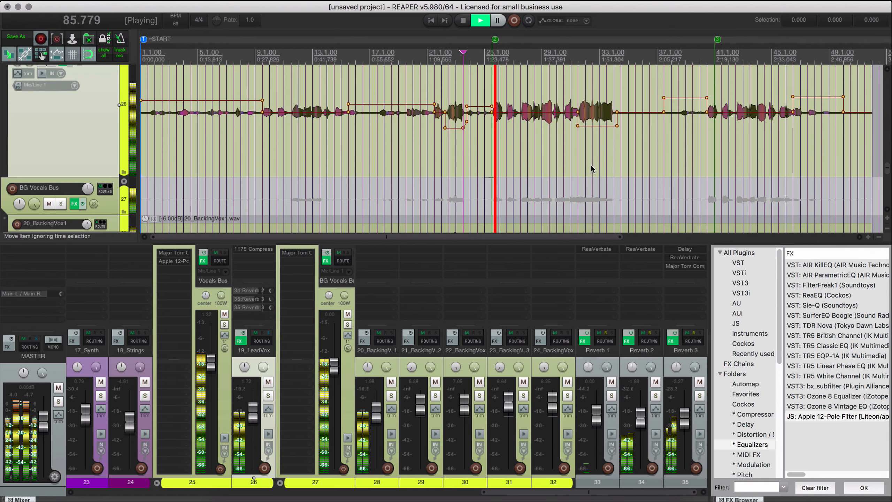
Hide the mixer and FX browser docker and play the project from the start.
scroll(533, 200, "down", 3)
scroll(455, 159, "up", 5)
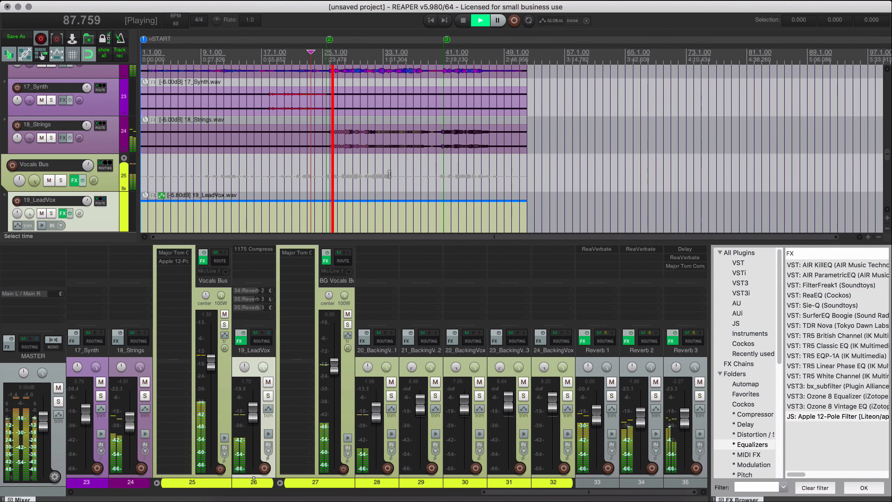
key("alt+shift+d")
scroll(403, 177, "down", 3)
scroll(403, 177, "down", 2)
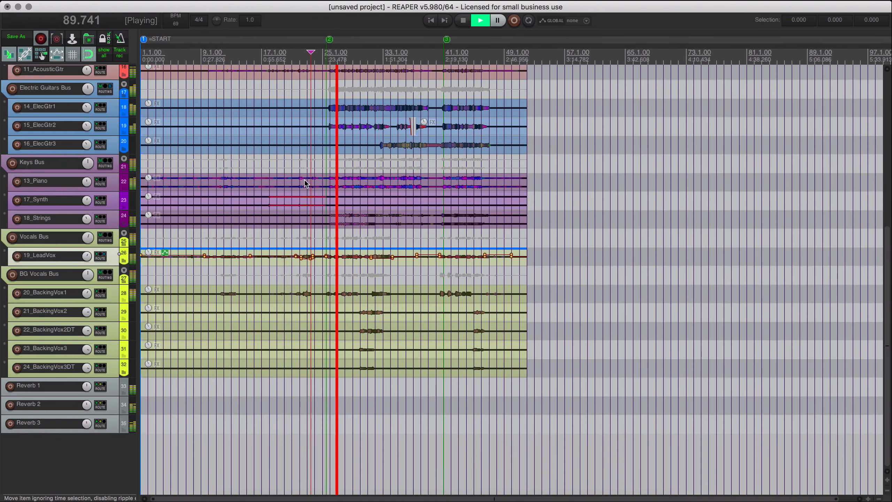
key("space")
key("Home")
key("space")
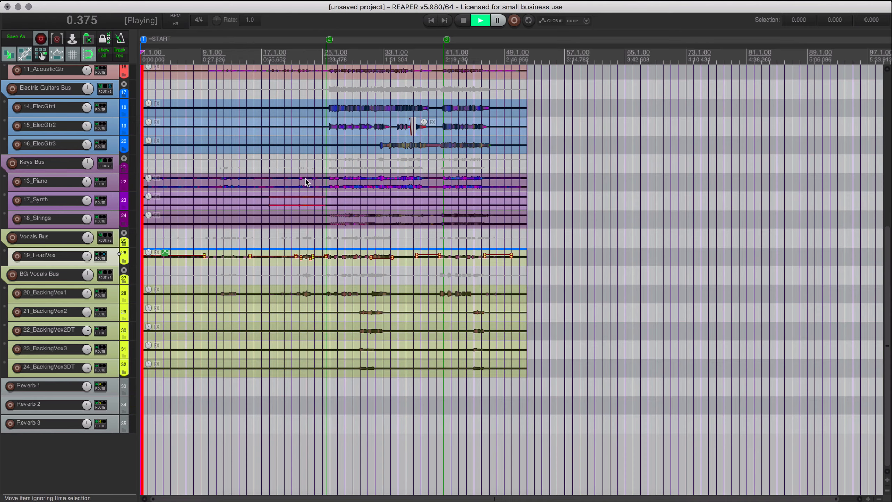
Select the Reverb 3 track and show its volume envelope.
scroll(226, 195, "up", 6)
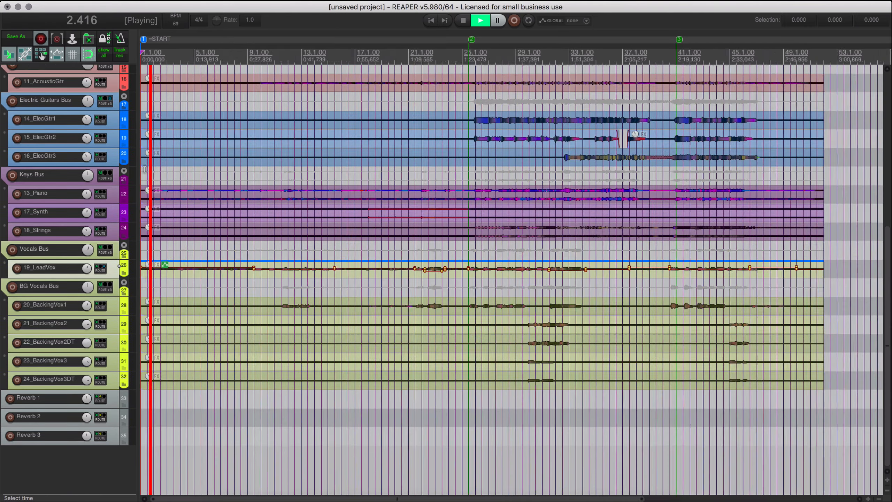
scroll(226, 196, "up", 3)
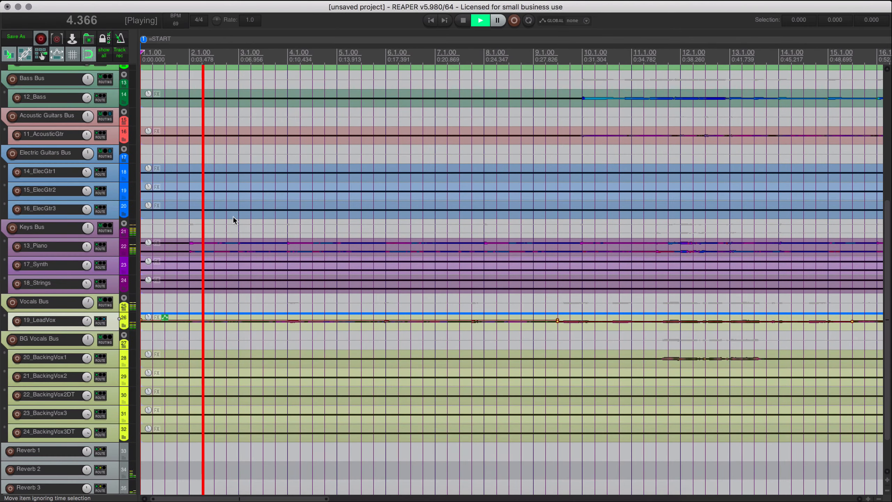
scroll(233, 302, "down", 2)
scroll(225, 306, "up", 4)
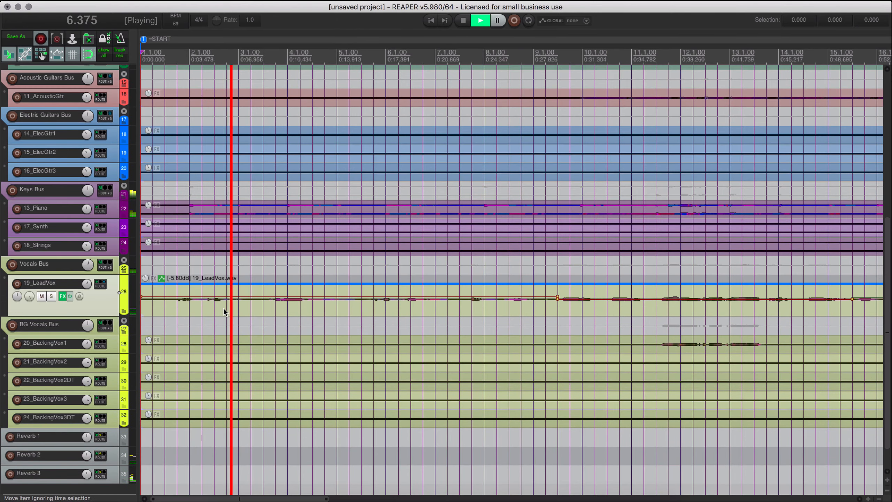
scroll(224, 308, "down", 10)
scroll(224, 308, "up", 3)
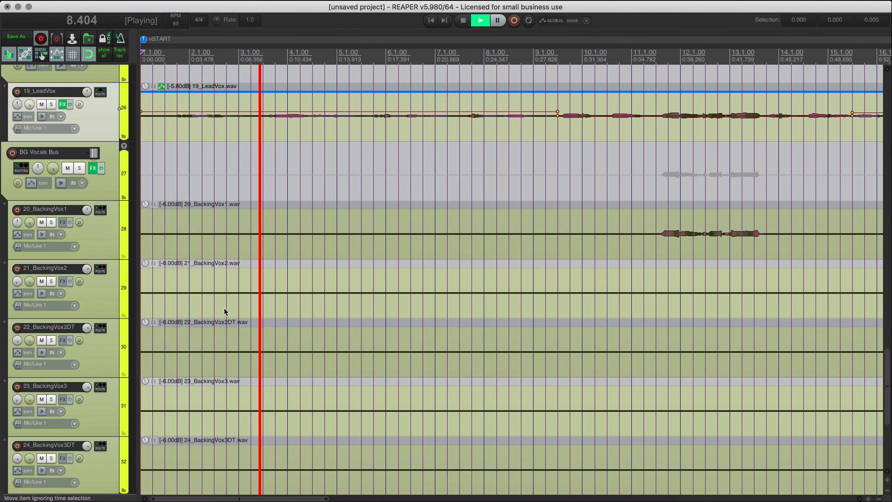
scroll(232, 190, "down", 3)
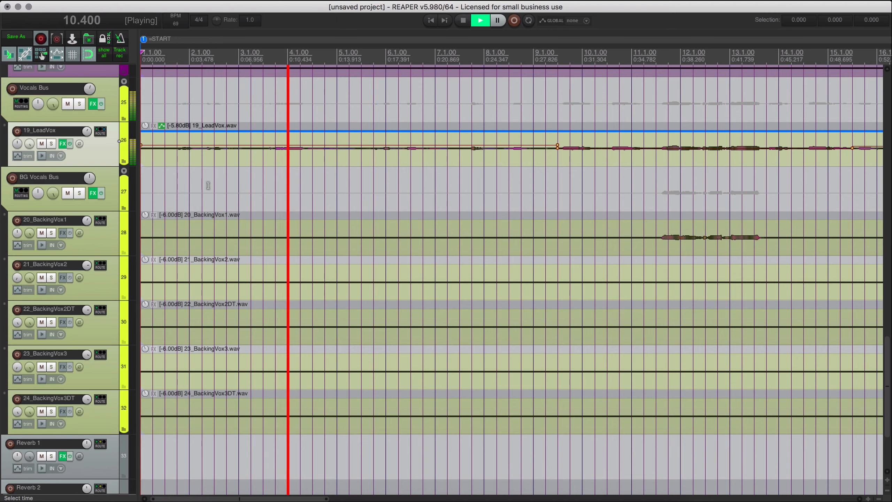
scroll(115, 172, "down", 2)
scroll(116, 173, "down", 3)
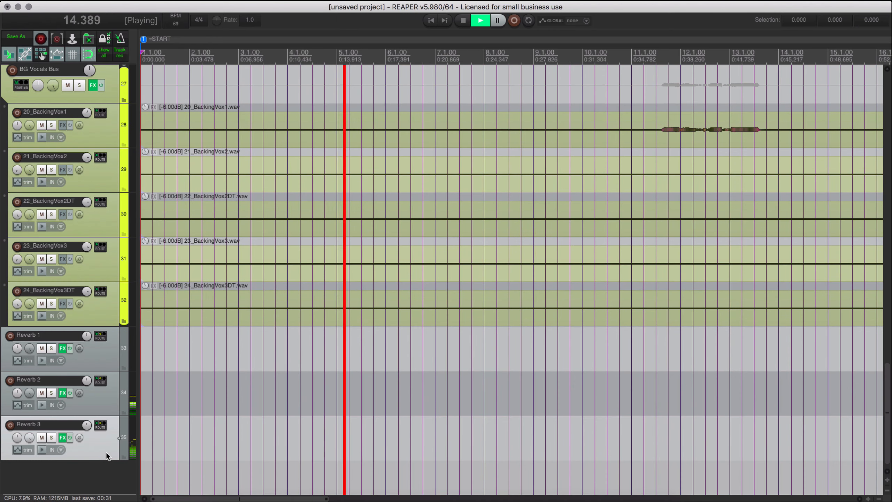
key("v")
Lower Reverb 3's volume envelope to -5.19 dB from the project start to about bar 25.
scroll(393, 394, "down", 2)
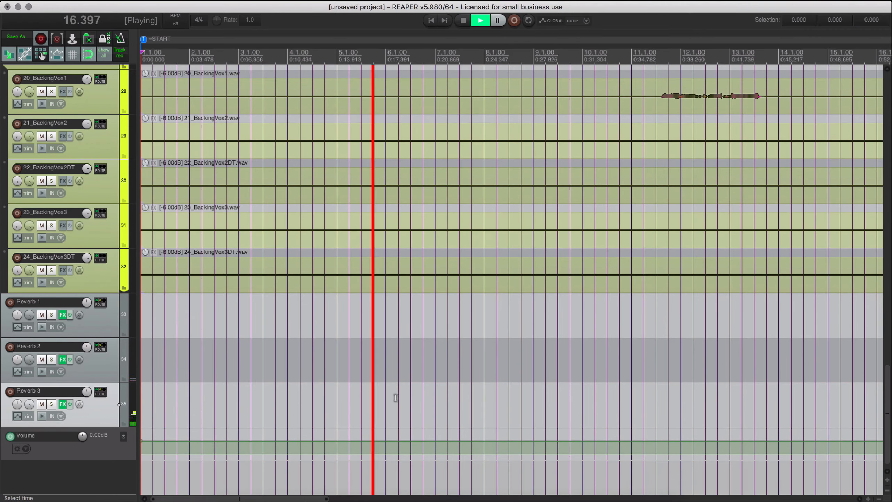
scroll(392, 405, "up", 2)
scroll(393, 405, "down", 4)
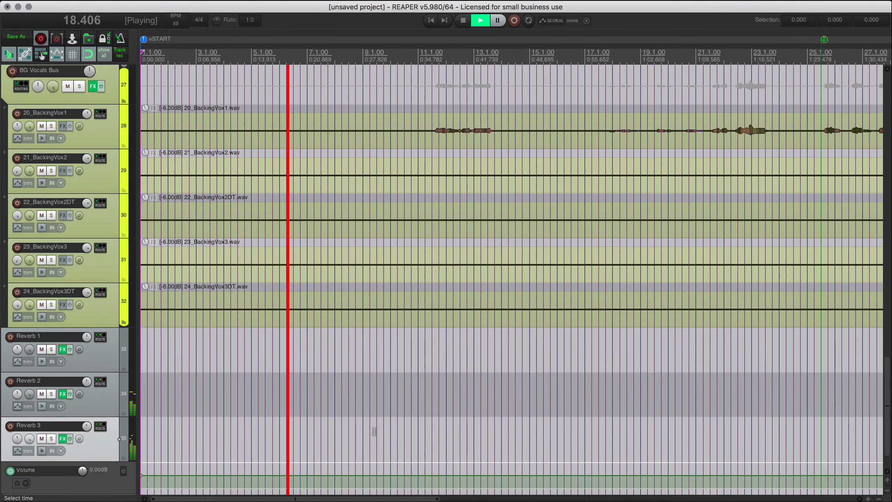
scroll(375, 430, "down", 2)
scroll(372, 447, "down", 5)
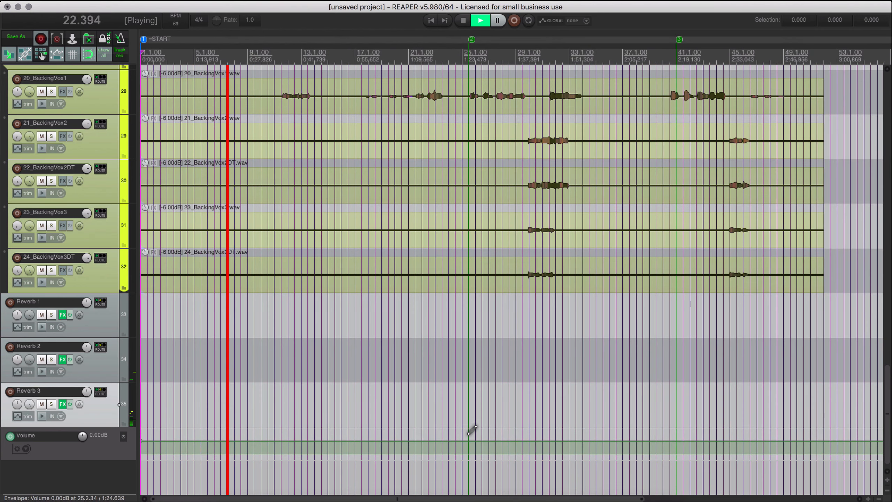
left_click_drag(469, 438, 160, 460)
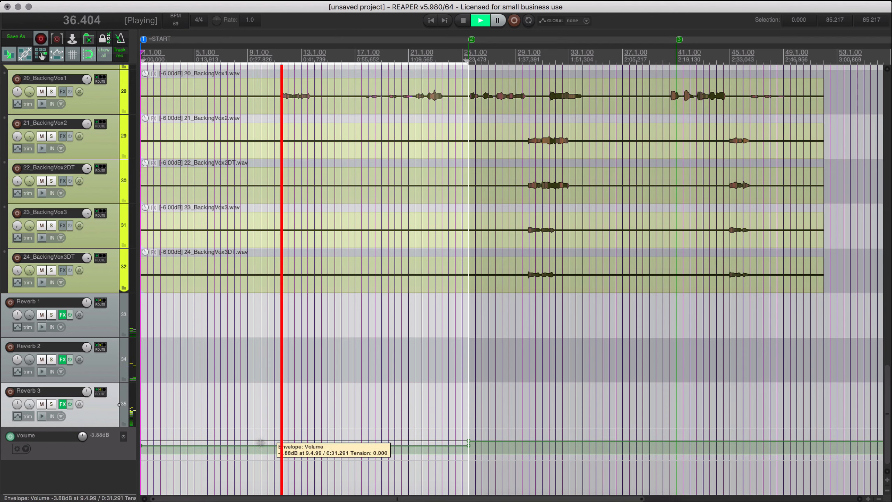
left_click_drag(261, 443, 260, 454)
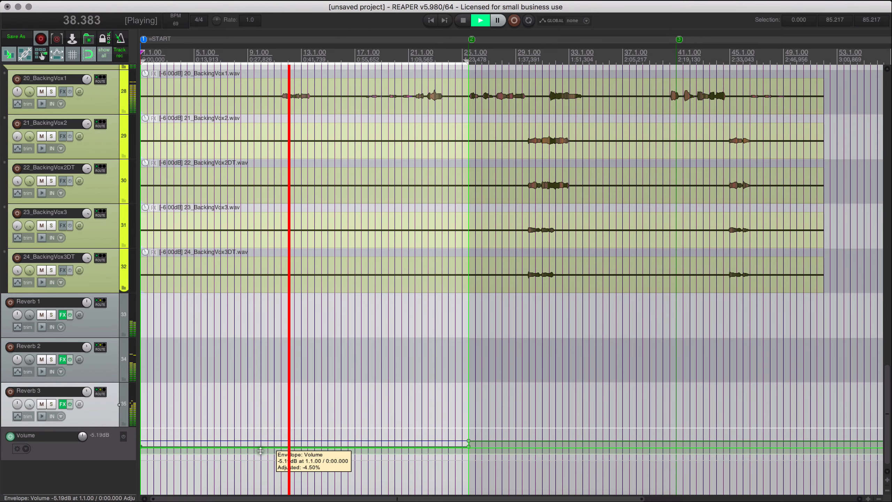
Review the instrument and vocal tracks during playback, selecting Bass Bus along the way.
scroll(276, 371, "up", 15)
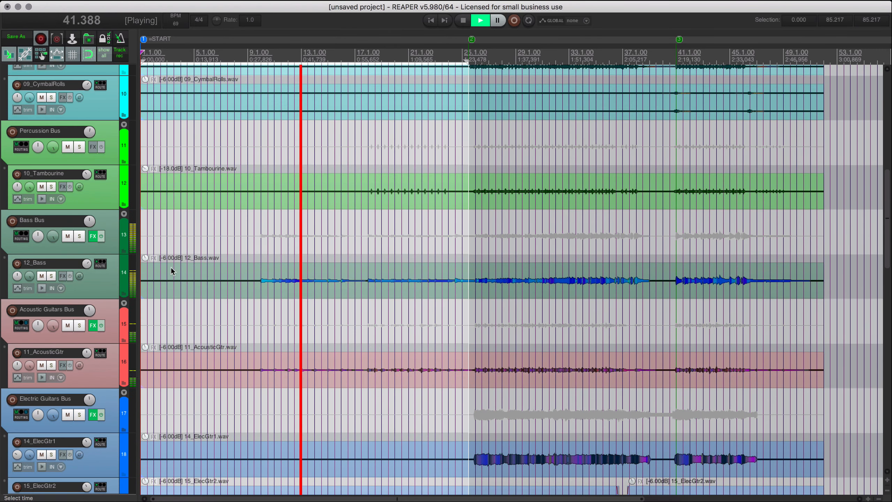
left_click(111, 229)
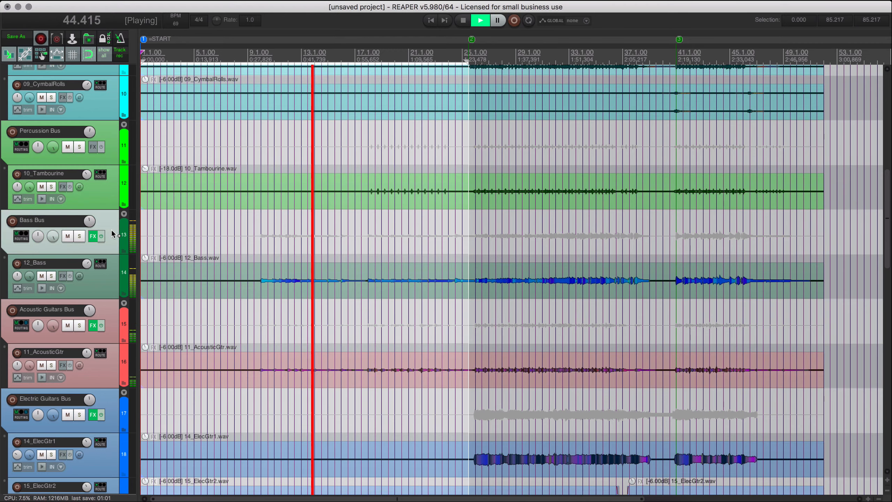
scroll(288, 277, "down", 15)
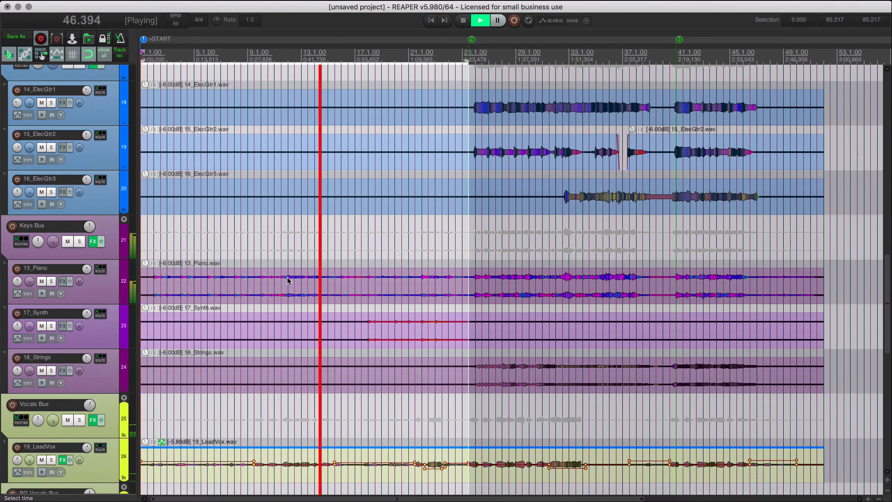
scroll(287, 277, "down", 6)
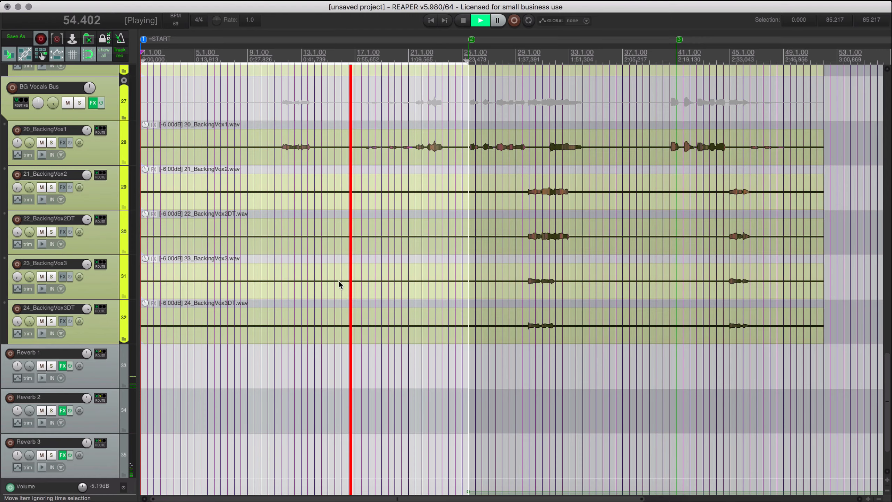
Solo the 13_Piano track briefly during playback to hear it alone and unsolo it again.
scroll(338, 281, "up", 3)
scroll(340, 281, "up", 4)
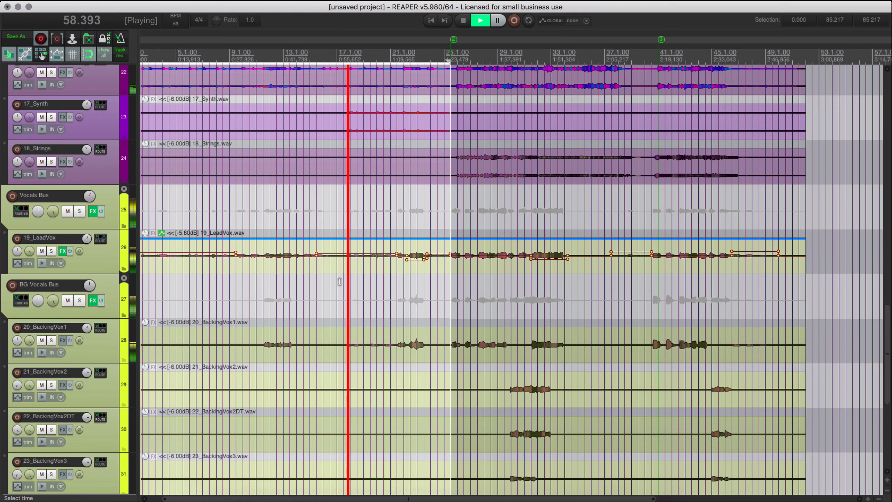
scroll(341, 282, "up", 4)
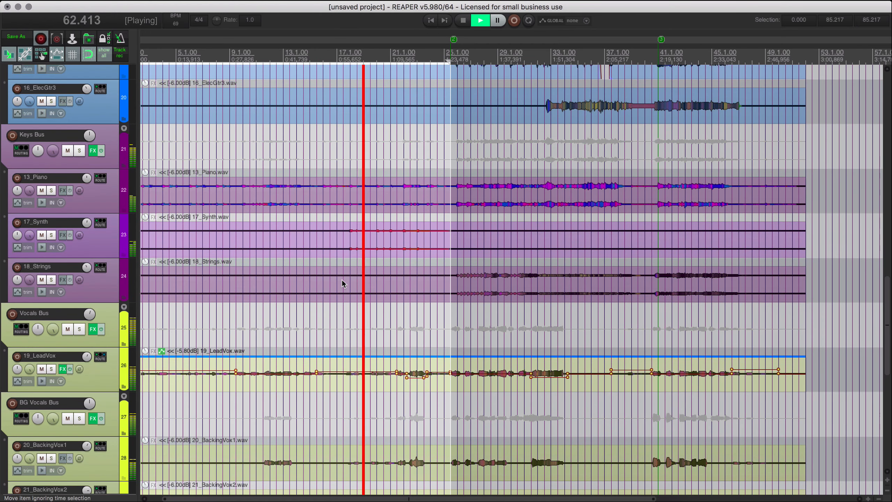
left_click(51, 191)
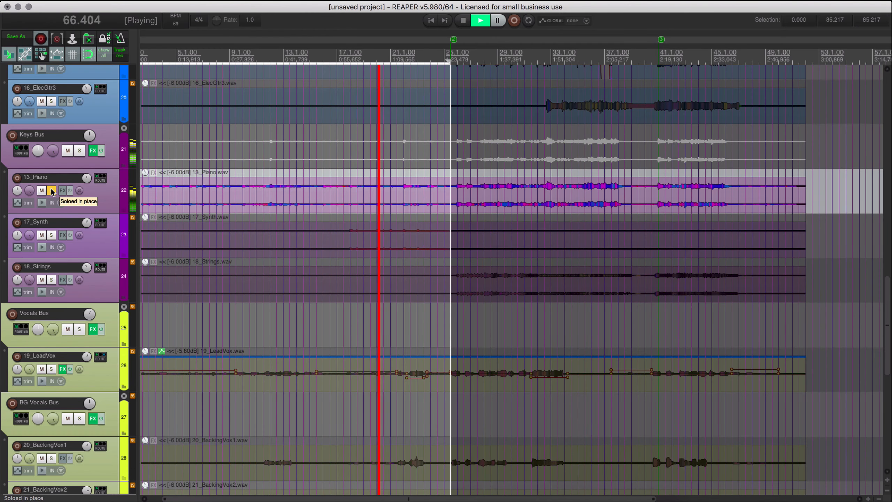
left_click(51, 191)
Add a send from the Keys Bus to Reverb 2 at -14.45 dB.
scroll(102, 198, "down", 3)
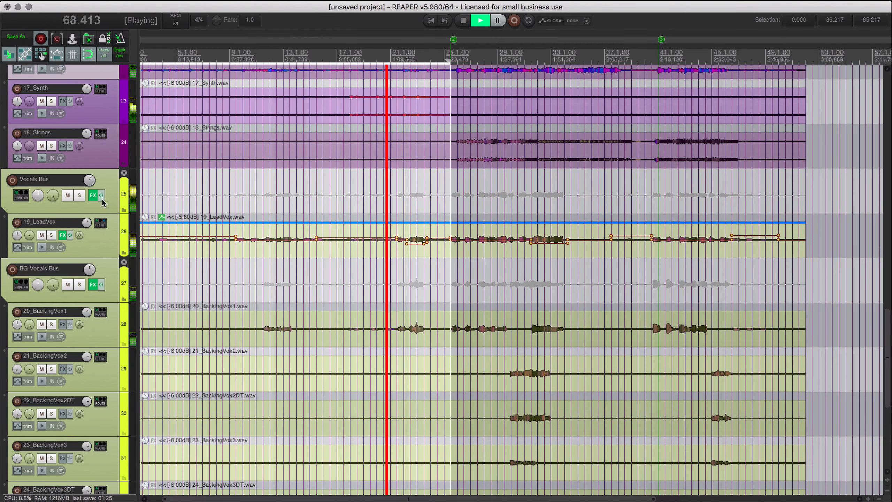
scroll(102, 203, "up", 1)
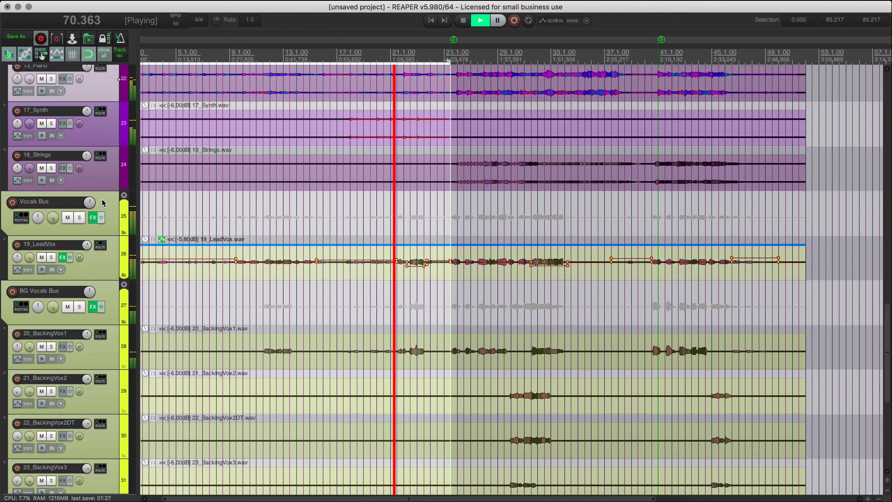
scroll(102, 198, "up", 1)
scroll(102, 122, "up", 1)
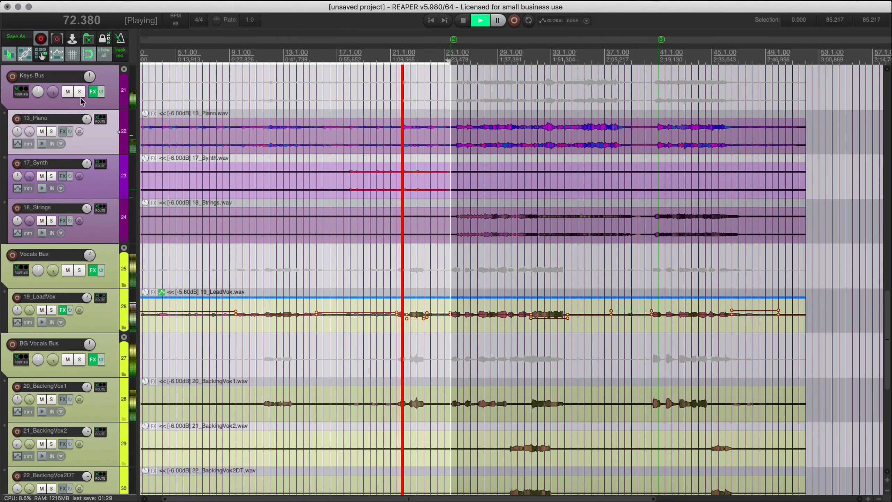
scroll(16, 91, "up", 1)
right_click(17, 92)
left_click(17, 91)
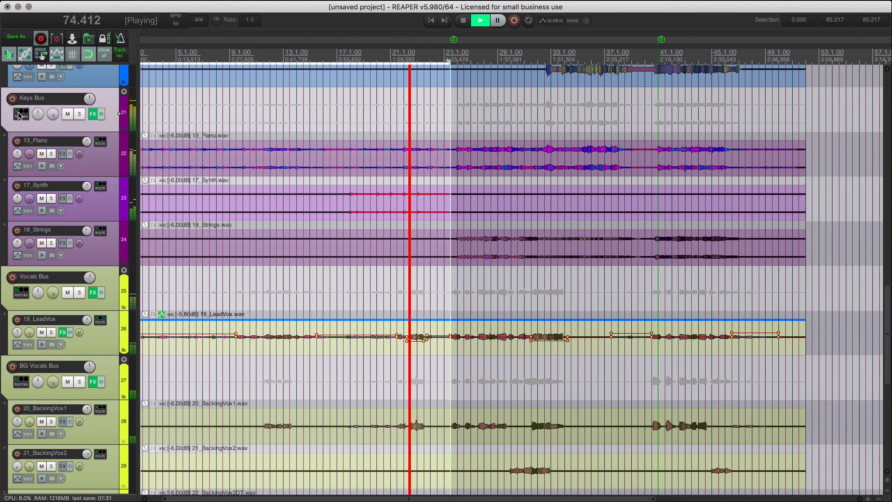
right_click(19, 113)
mouse_move(74, 138)
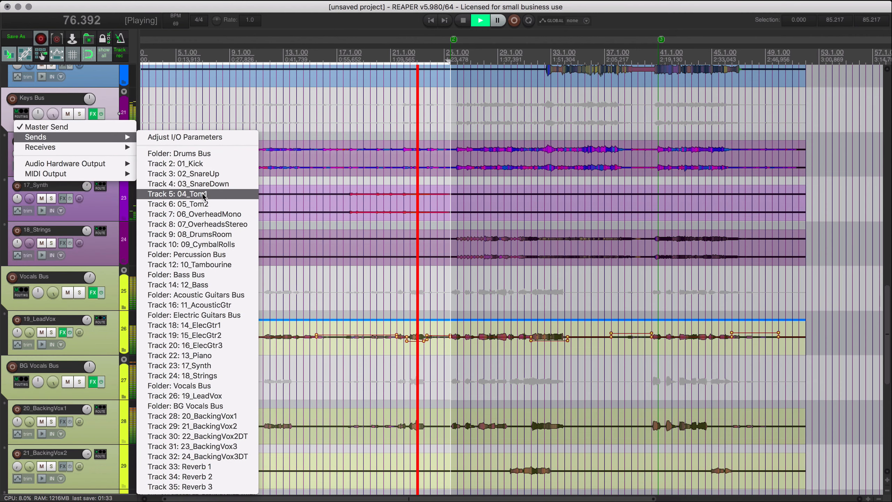
left_click(224, 476)
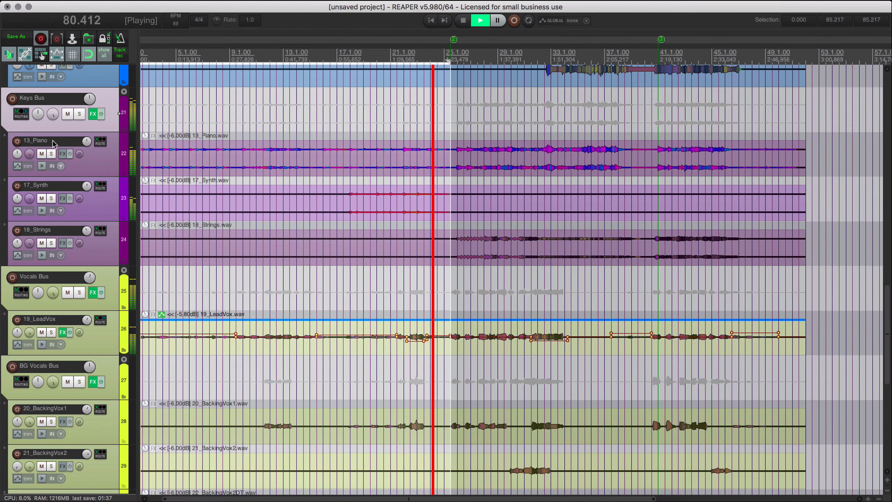
left_click(21, 114)
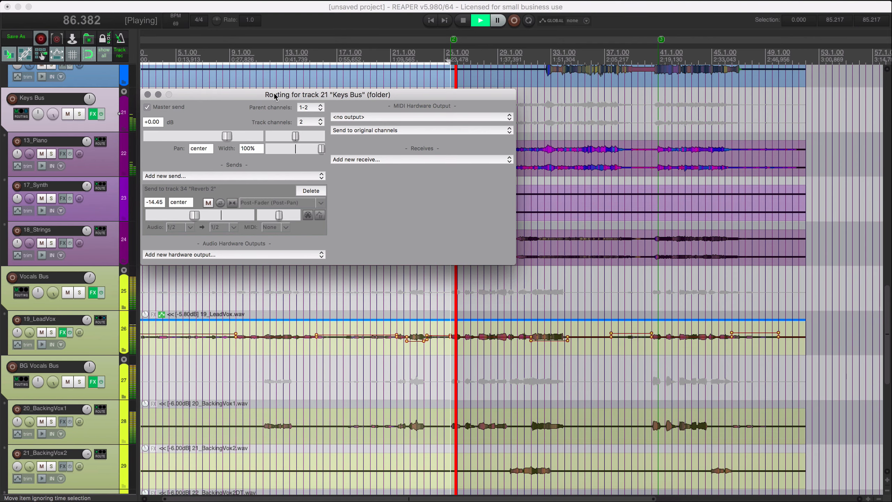
key("Escape")
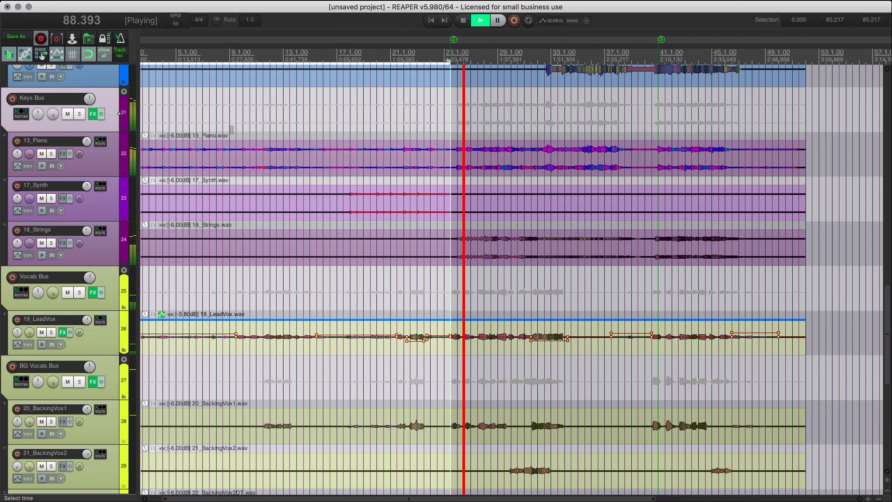
Review the guitar tracks during playback and check the Electric Guitars Bus routing and its send to Reverb 1.
scroll(519, 269, "up", 10)
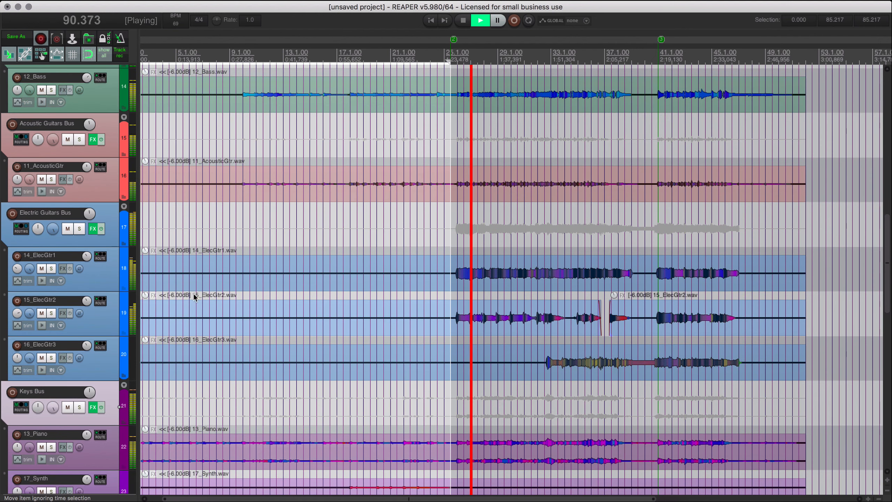
left_click(110, 224)
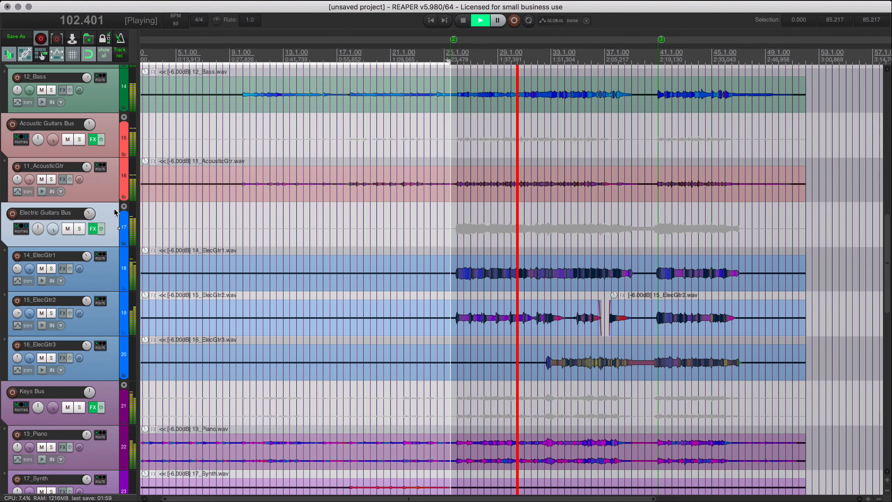
scroll(106, 347, "down", 1)
left_click(107, 320)
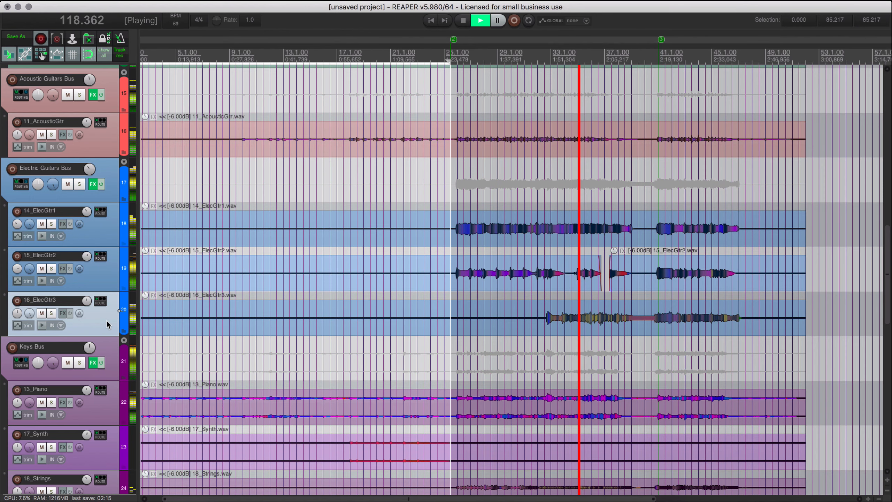
scroll(303, 327, "up", 2)
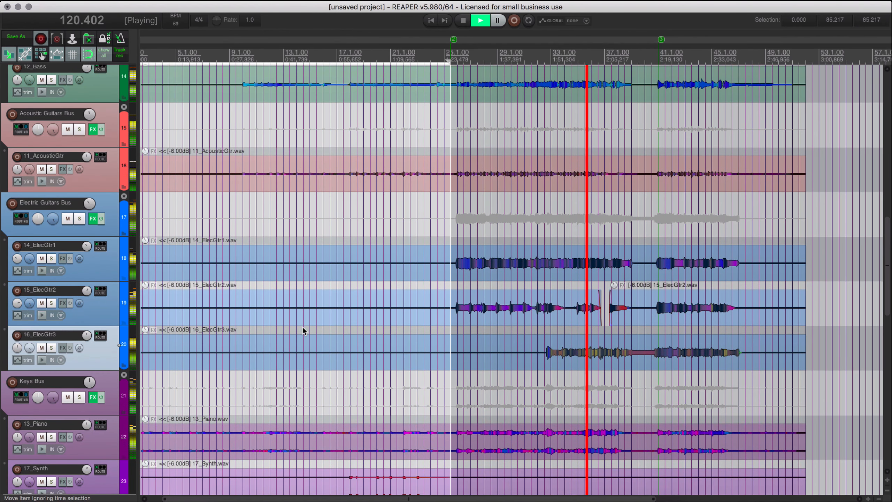
scroll(304, 328, "up", 2)
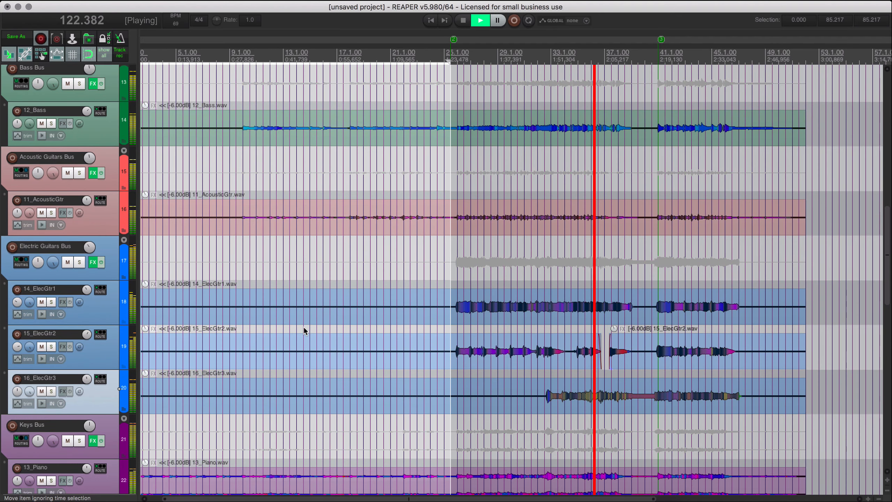
scroll(302, 329, "down", 4)
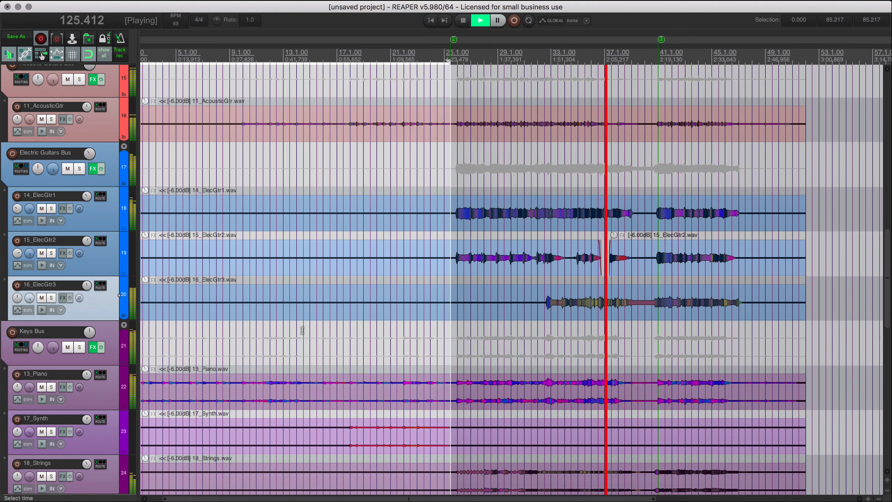
left_click(20, 170)
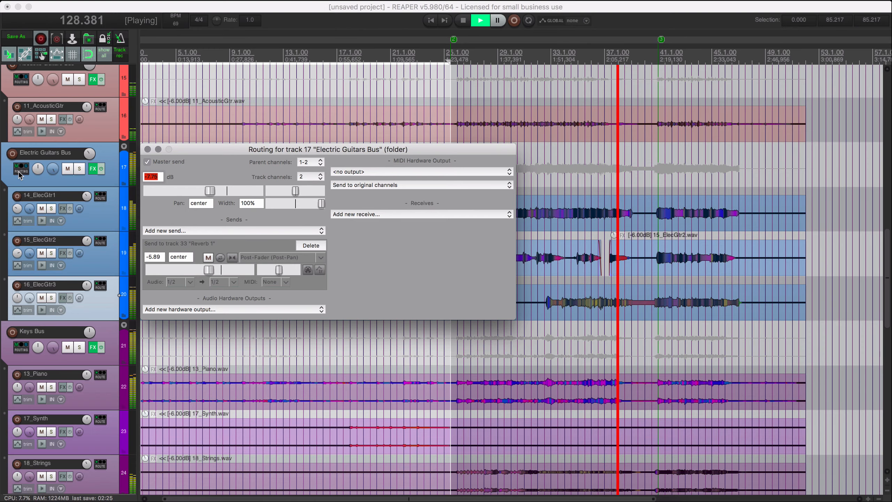
left_click(19, 173)
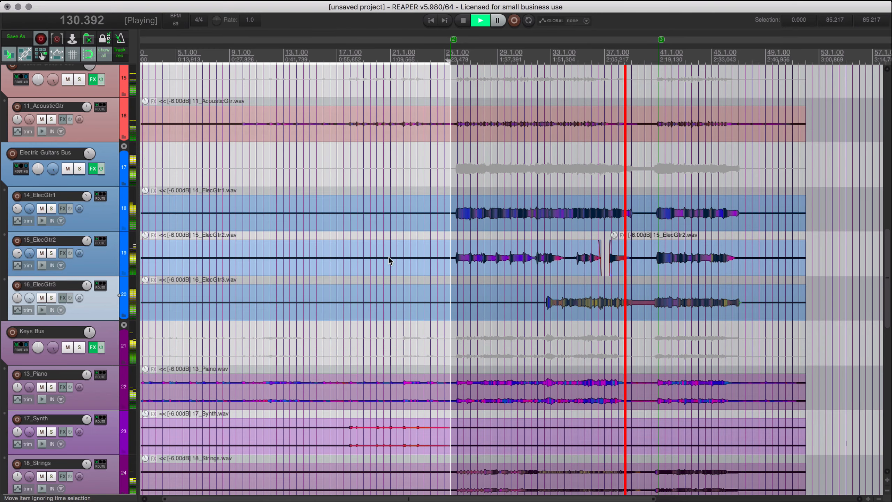
Show the volume envelope of 16_ElecGtr3, stop playback and place the edit cursor at its held note after bar 38.
scroll(389, 257, "up", 3)
scroll(388, 257, "up", 2)
scroll(387, 257, "up", 3)
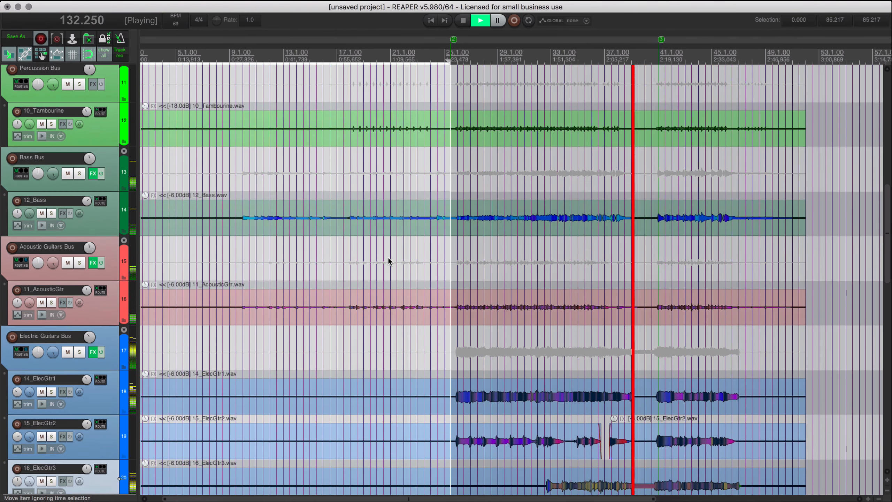
scroll(388, 261, "down", 8)
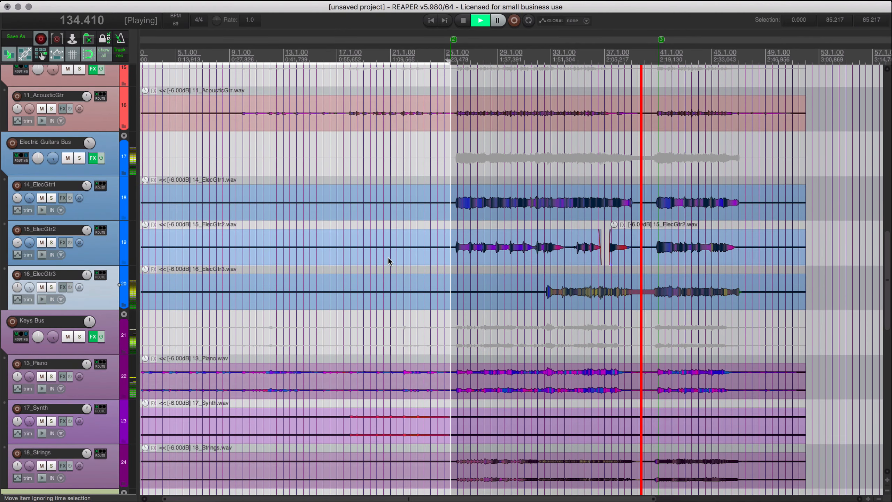
scroll(571, 311, "down", 2)
scroll(571, 312, "right", 1)
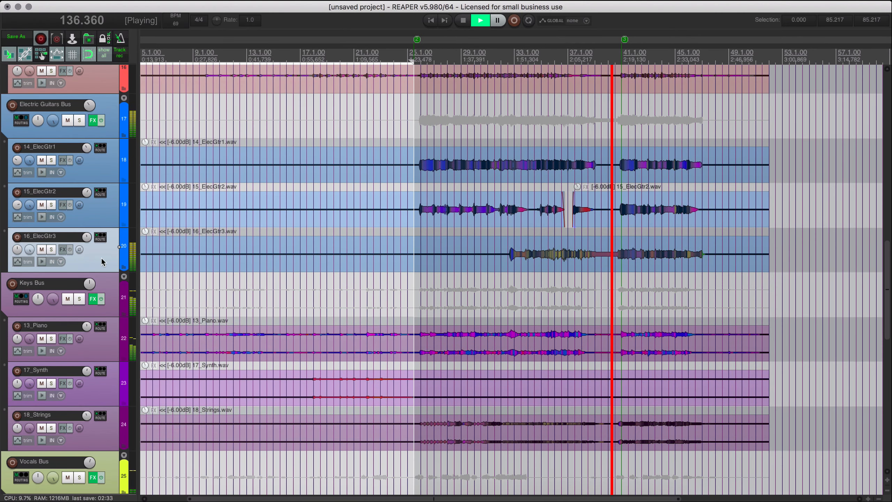
key("v")
key("space")
left_click(591, 254)
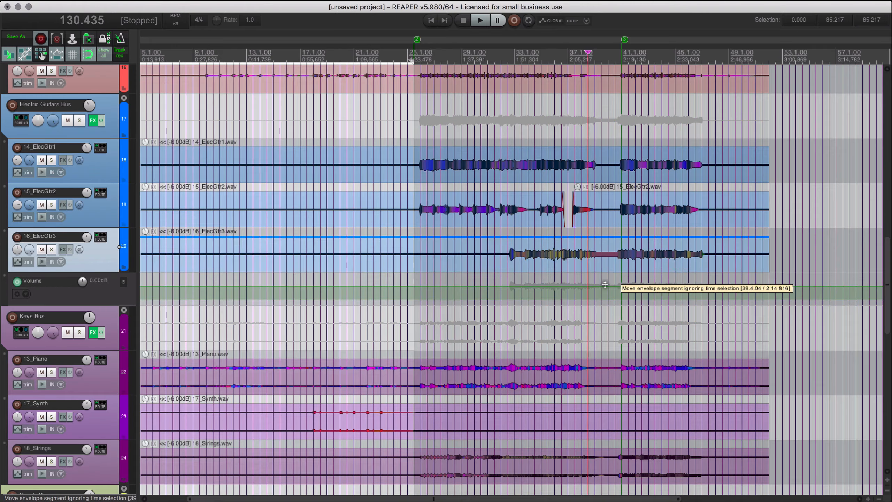
Lower 16_ElecGtr3's volume envelope with a gradual ramp from about bar 38.3 to 40.4, deepening the dip slightly during playback.
scroll(586, 302, "up", 8)
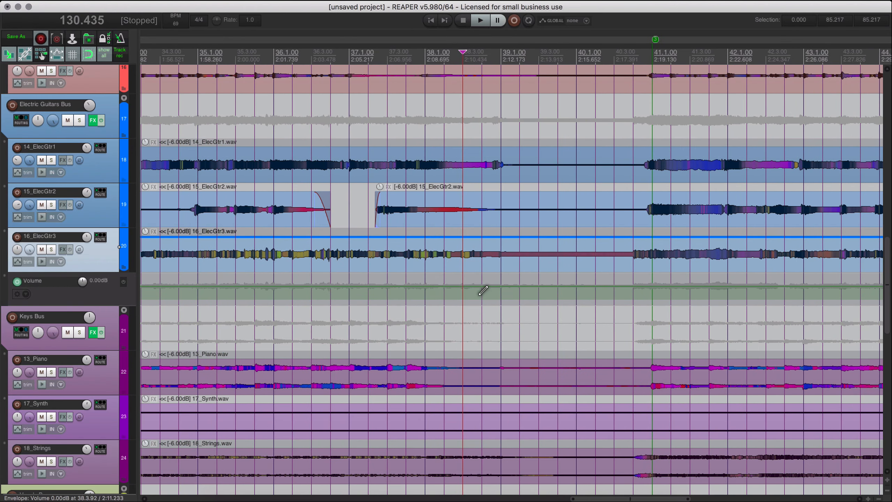
left_click_drag(466, 281, 635, 299)
left_click_drag(585, 285, 520, 295)
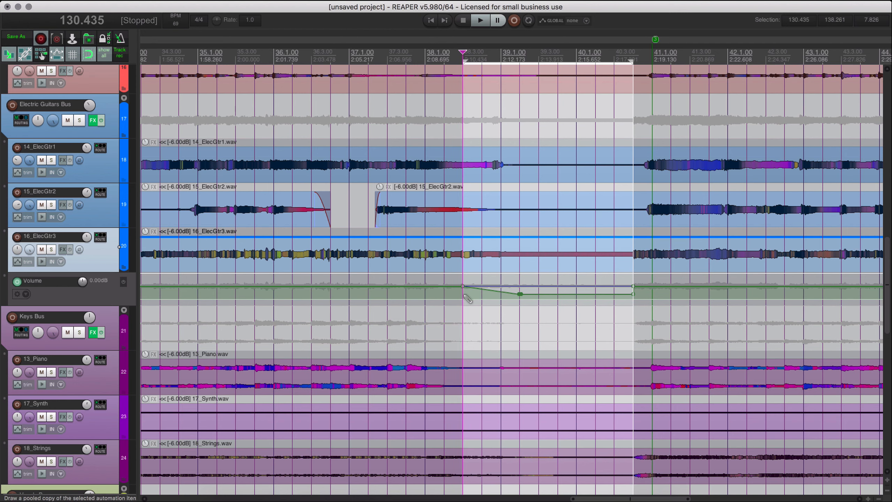
key("space")
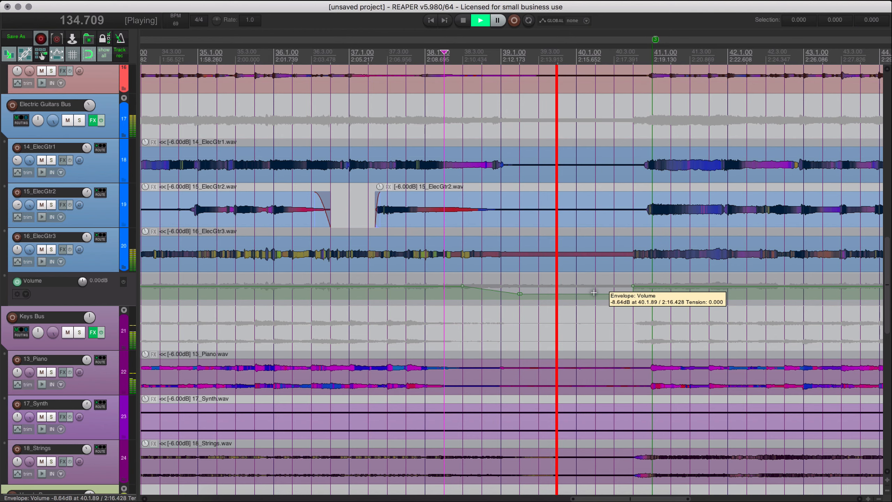
left_click_drag(593, 293, 594, 298)
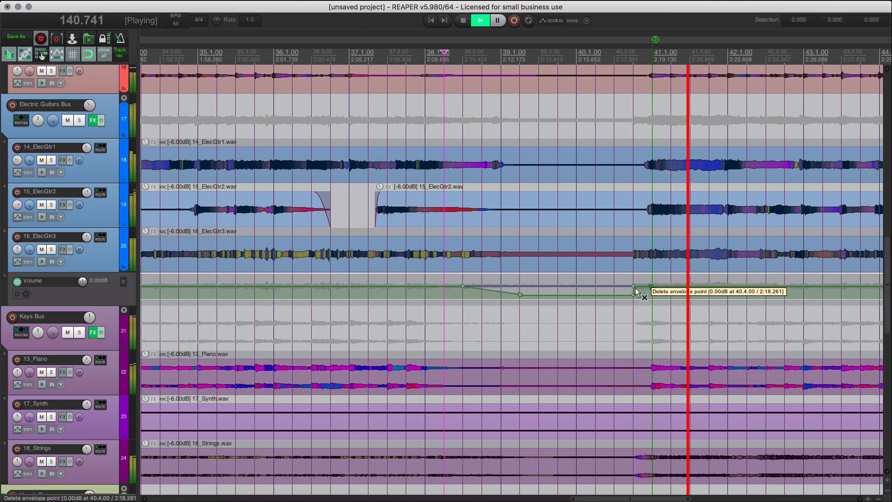
Solo the 09_CymbalRolls track and play it from shortly before bar 41.
scroll(597, 290, "down", 6)
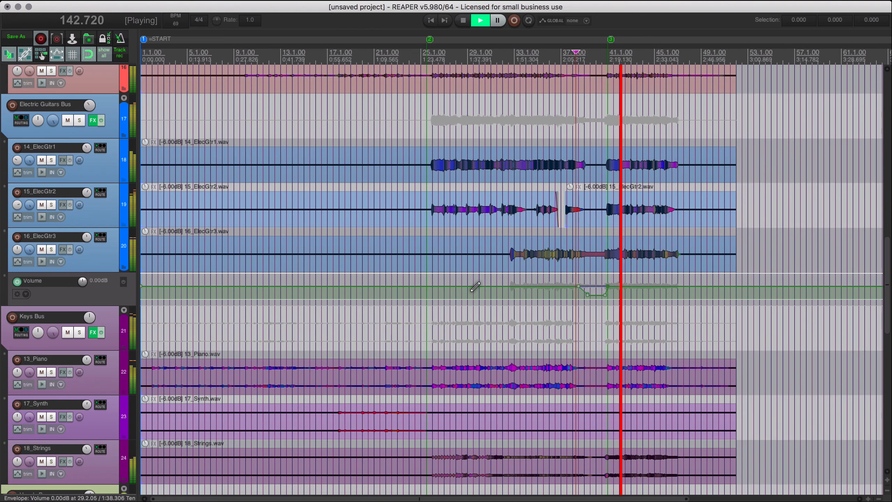
scroll(482, 288, "up", 10)
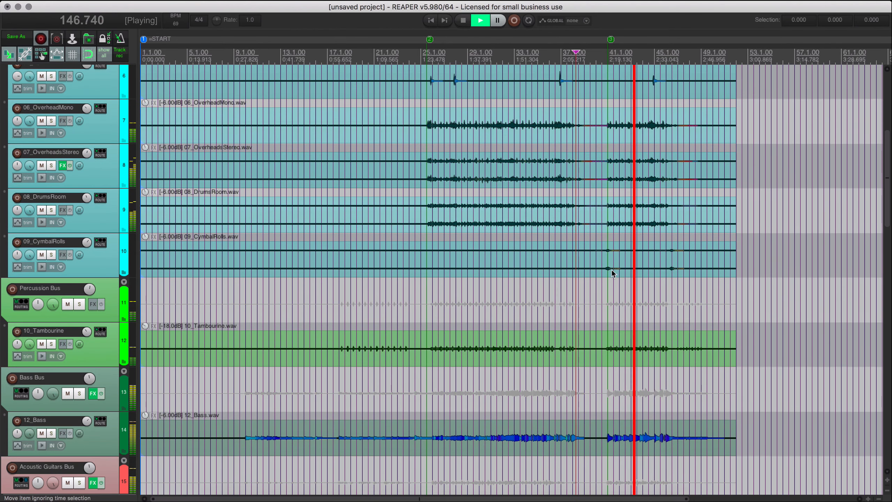
scroll(603, 277, "up", 2)
scroll(602, 277, "down", 2)
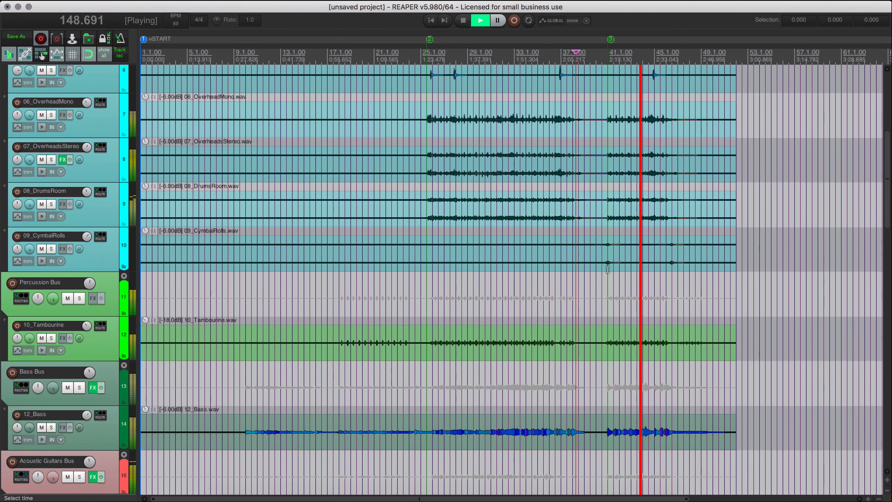
key("space")
left_click(602, 267)
key("F6")
key("space")
scroll(601, 267, "up", 5)
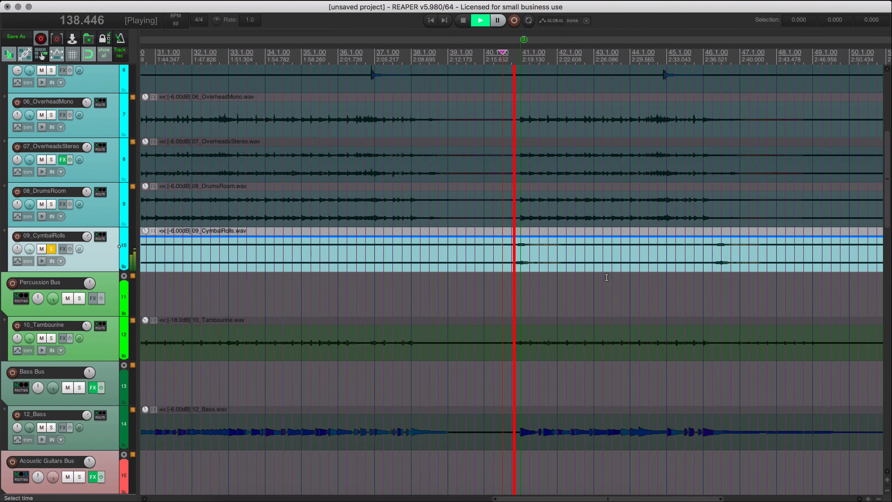
key("space")
Add a send from the 09_CymbalRolls track to Reverb 2.
left_click(100, 237)
mouse_move(179, 267)
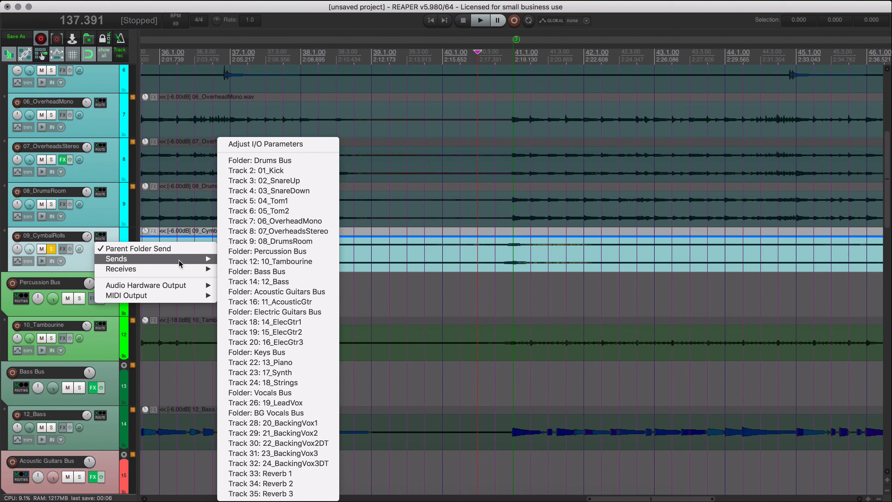
left_click(262, 483)
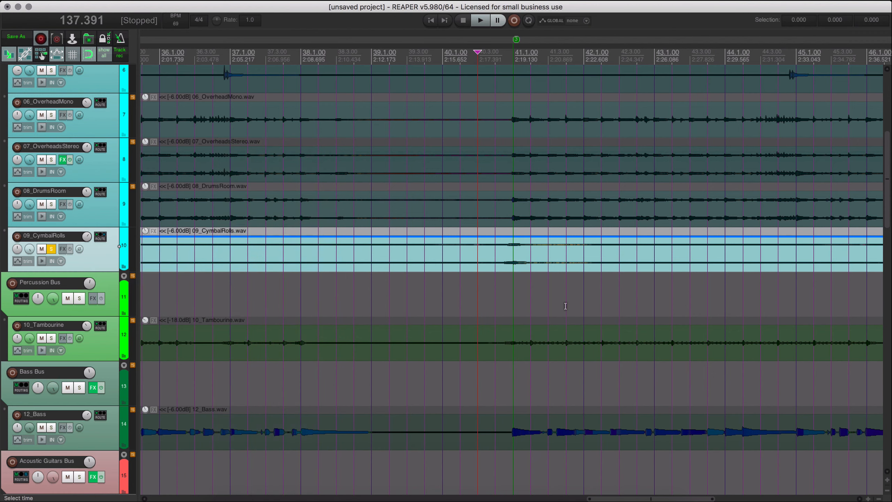
Audition the soloed cymbal rolls with the reverb, unsolo the track and play the passage in the full mix.
key("space")
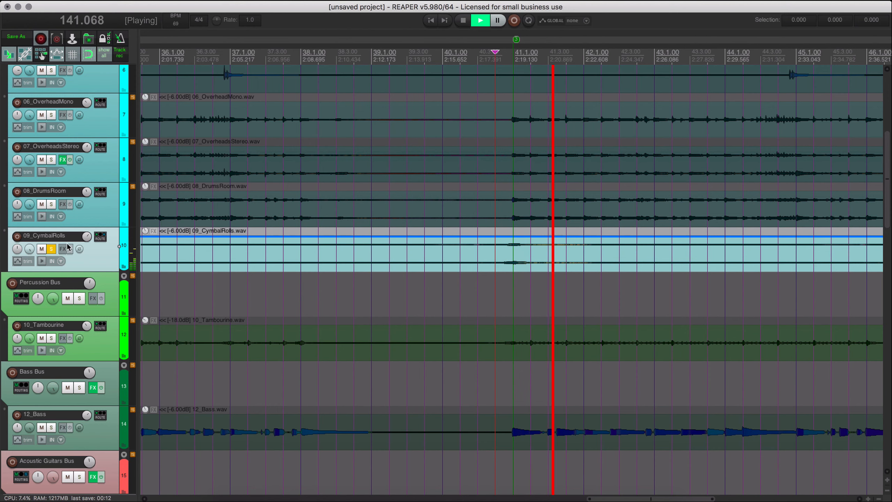
key("space")
left_click(52, 249)
key("space")
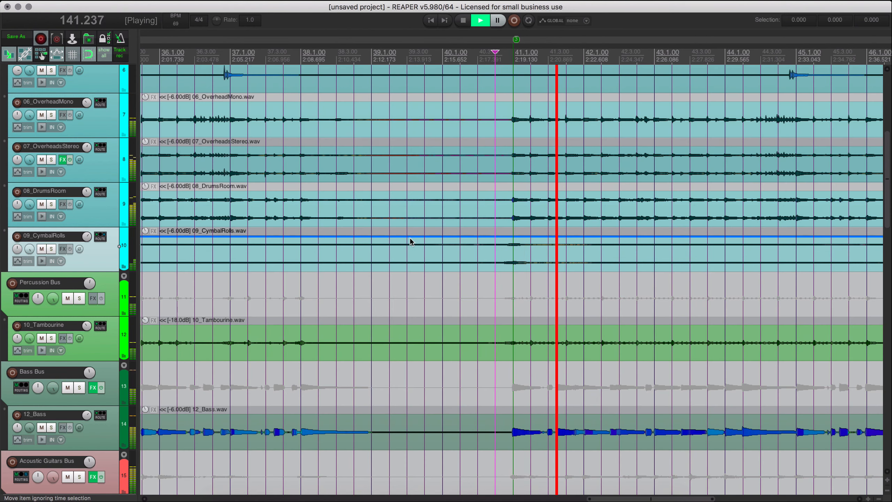
Show the mixer's drum channels, try a send from 02_SnareUp to Reverb 1 and audition the track soloed.
key("super+m")
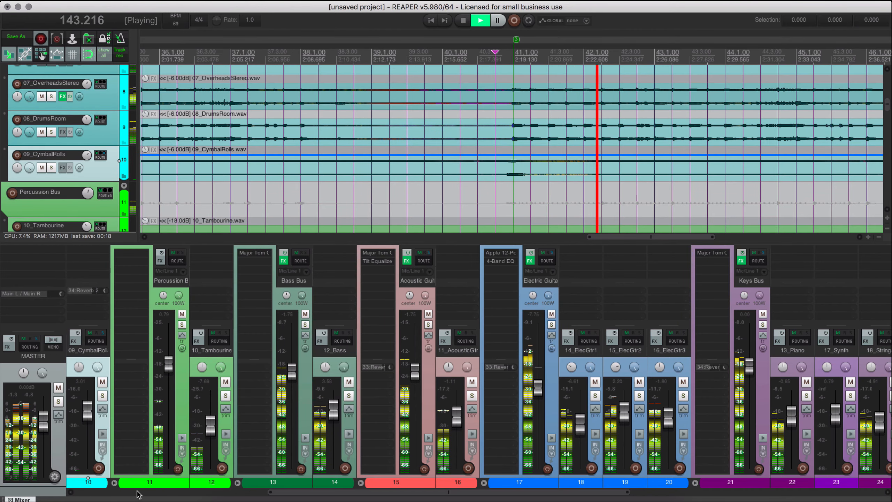
left_click(102, 491)
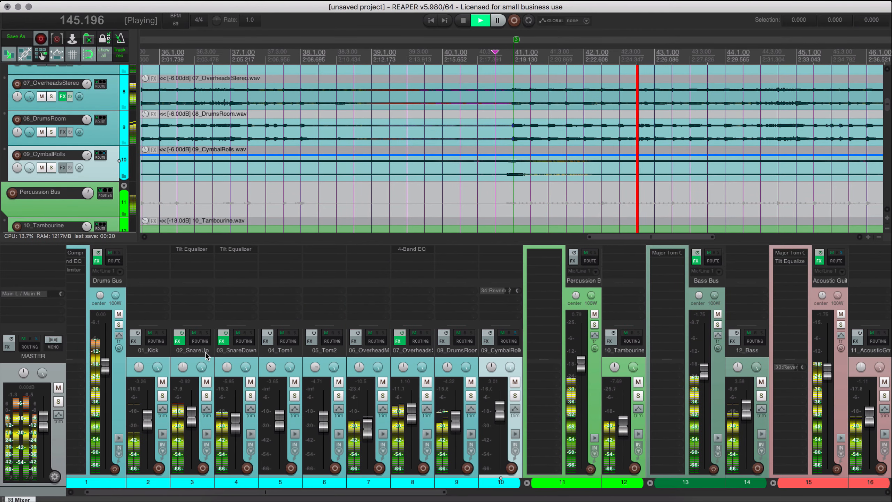
right_click(200, 340)
mouse_move(236, 363)
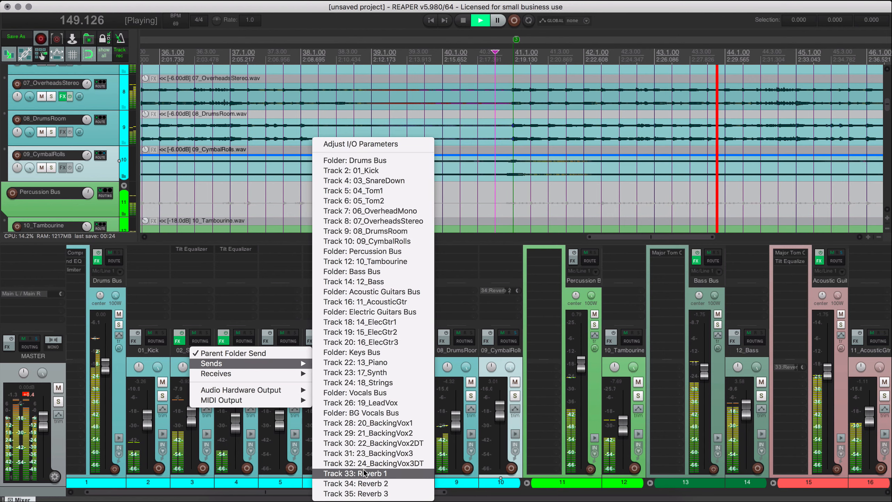
left_click(382, 475)
left_click(206, 396)
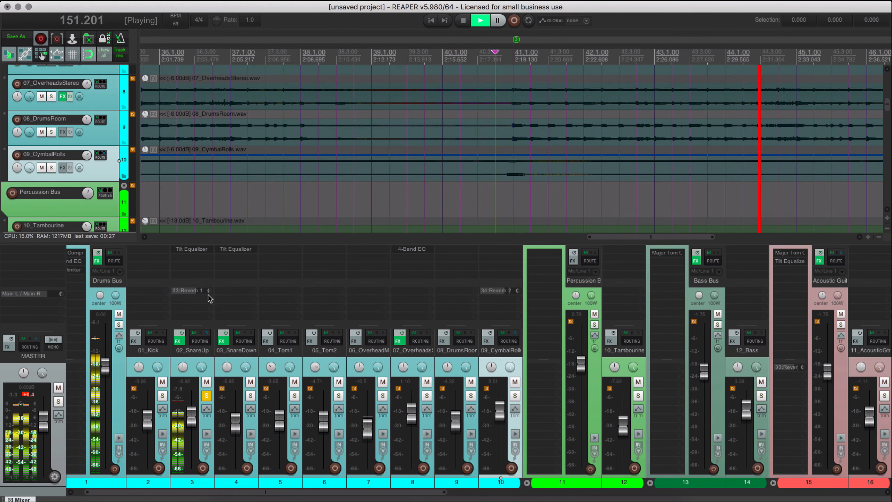
left_click_drag(209, 291, 209, 290)
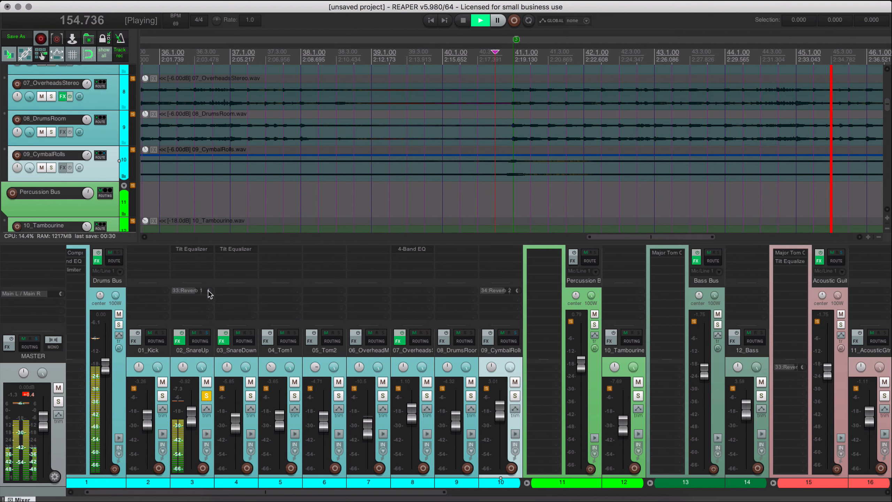
Replace 02_SnareUp's Reverb 1 send with a send to Reverb 2.
right_click(183, 291)
left_click(186, 297)
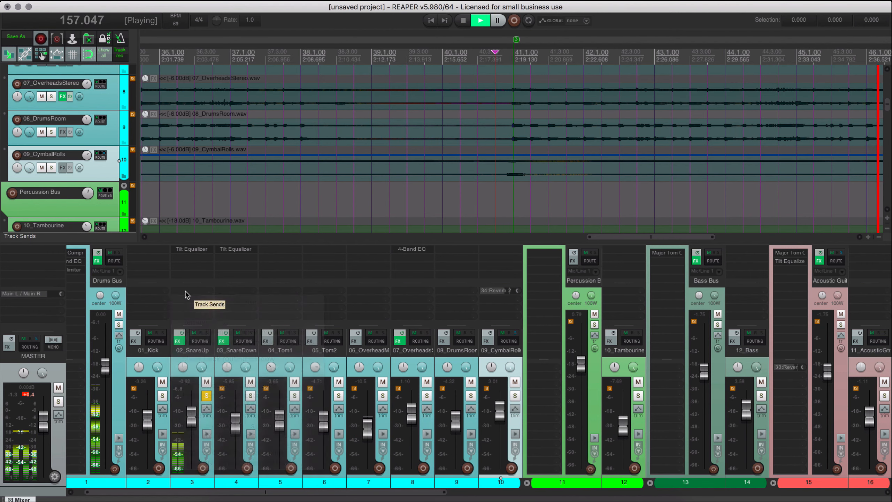
key("space")
right_click(198, 343)
mouse_move(255, 363)
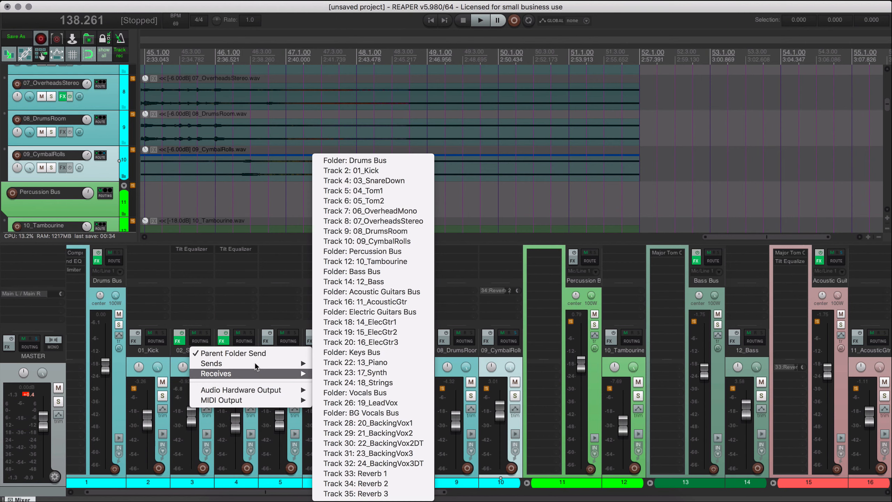
left_click(402, 484)
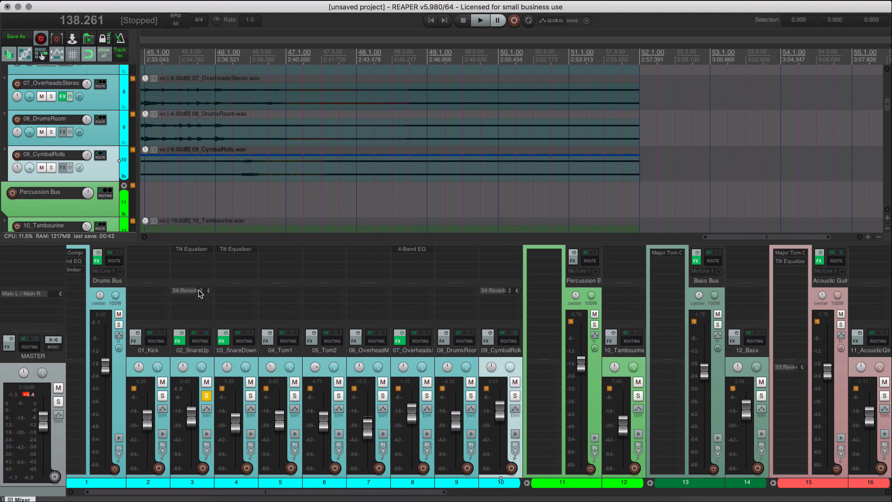
Lower the soloed 02_SnareUp track's Reverb 2 send slightly during playback, and unsolo the track to hear the full mix.
key("space")
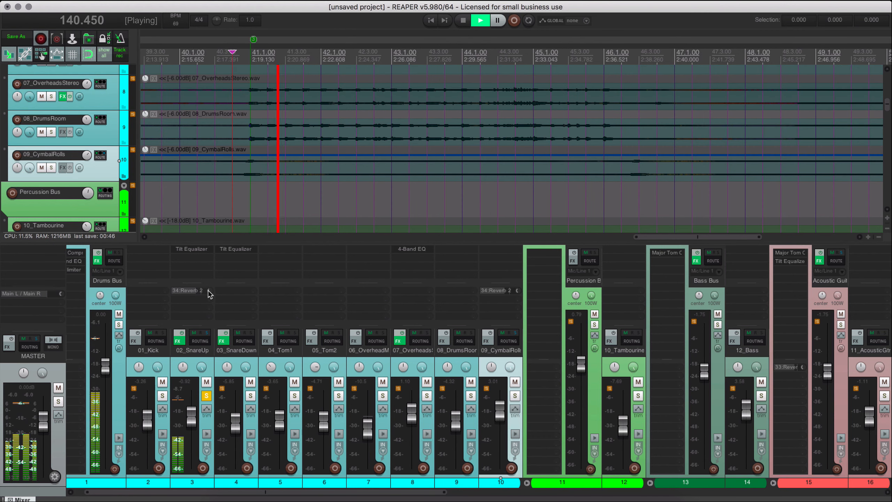
left_click_drag(209, 292, 209, 296)
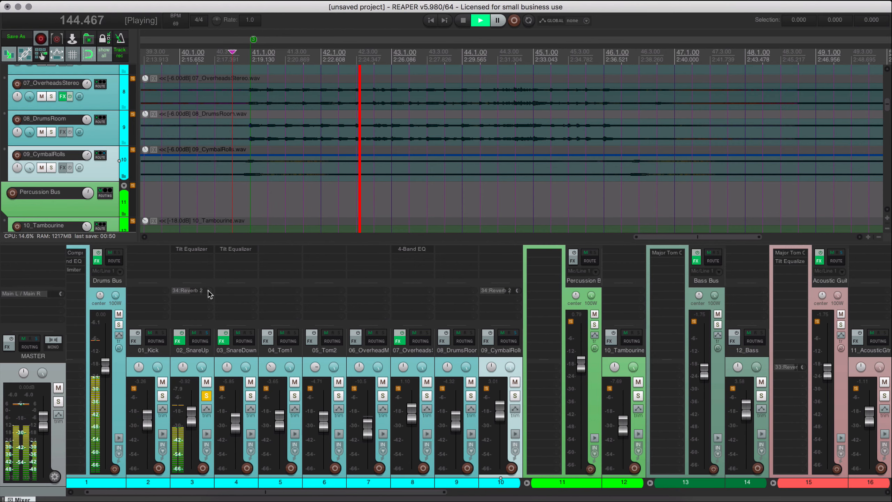
left_click(207, 397)
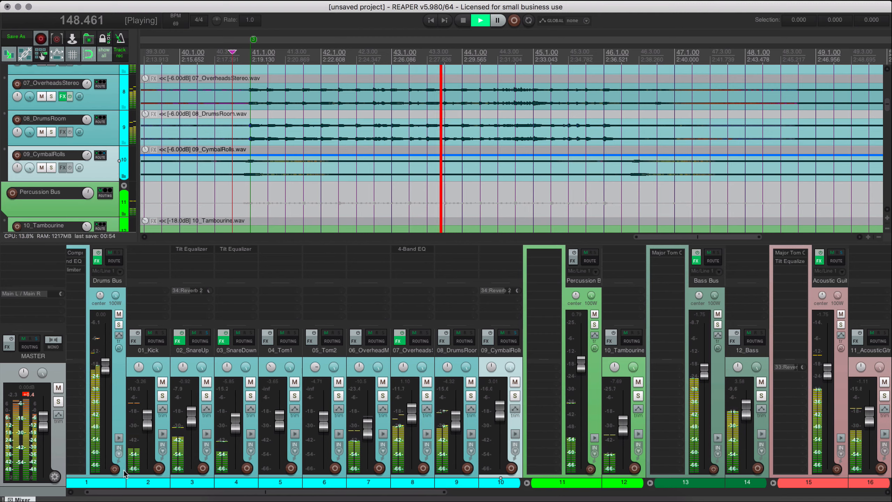
scroll(145, 492, "left", 1)
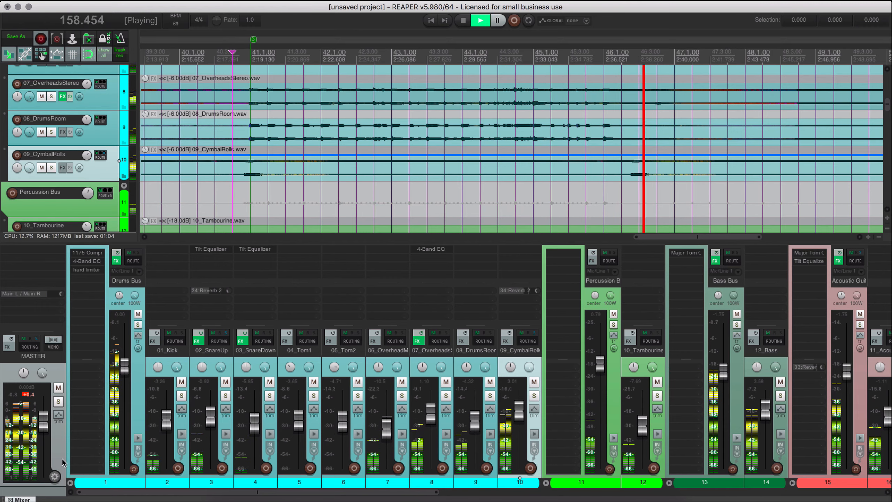
Filter the JS plug-ins for "master" and add Master Tom Compressor to the master track.
left_click(27, 251)
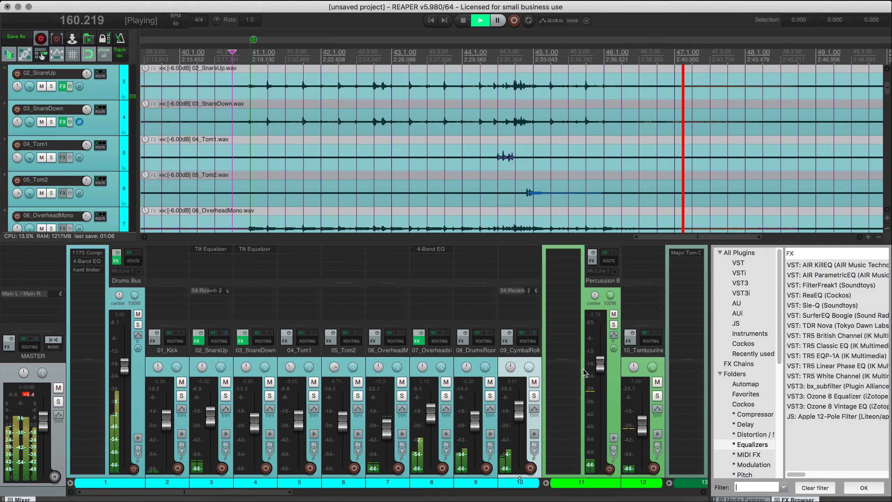
type("master")
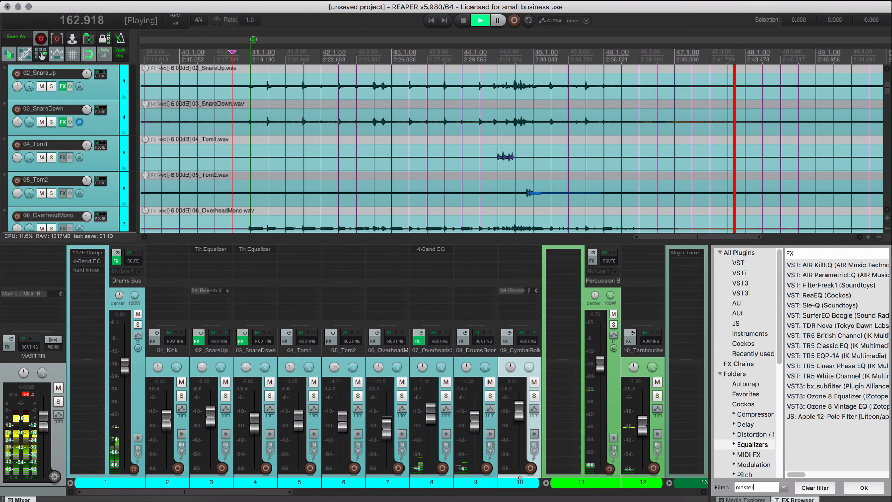
left_click(739, 323)
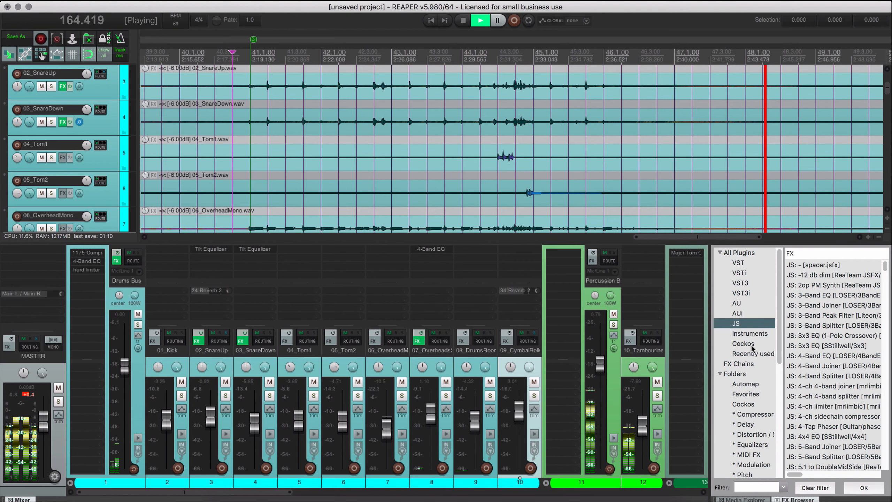
left_click(755, 488)
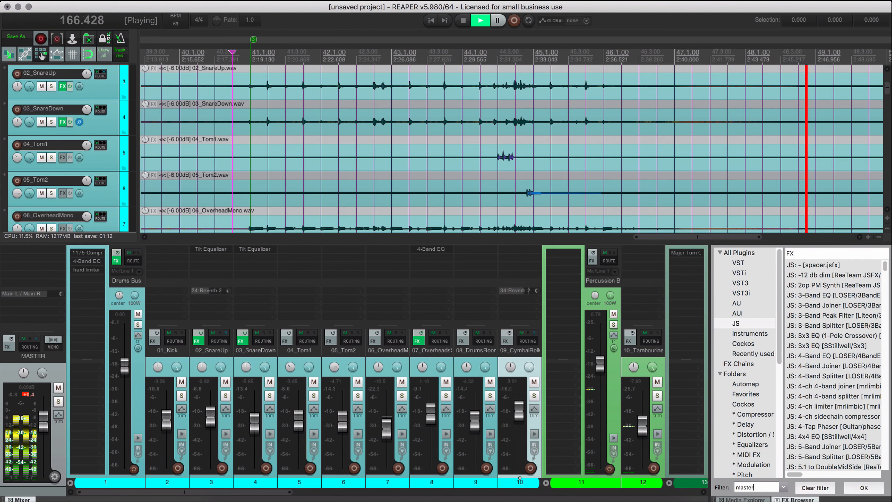
type("master")
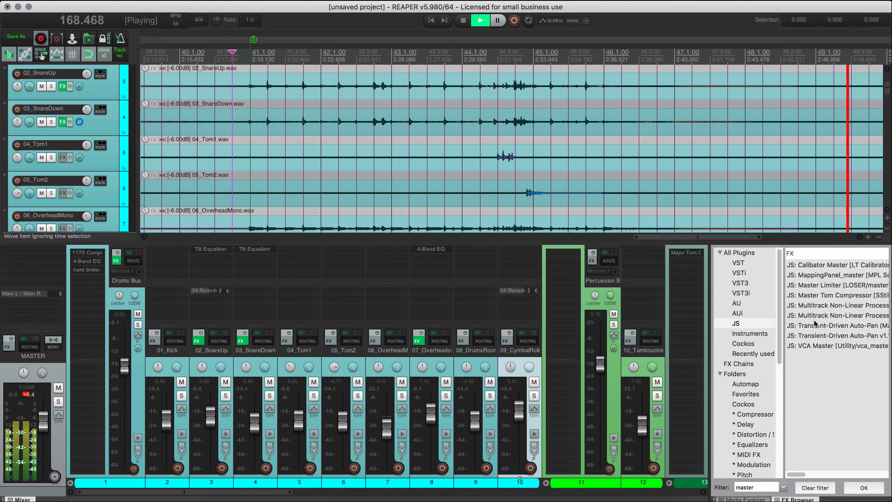
left_click(827, 299)
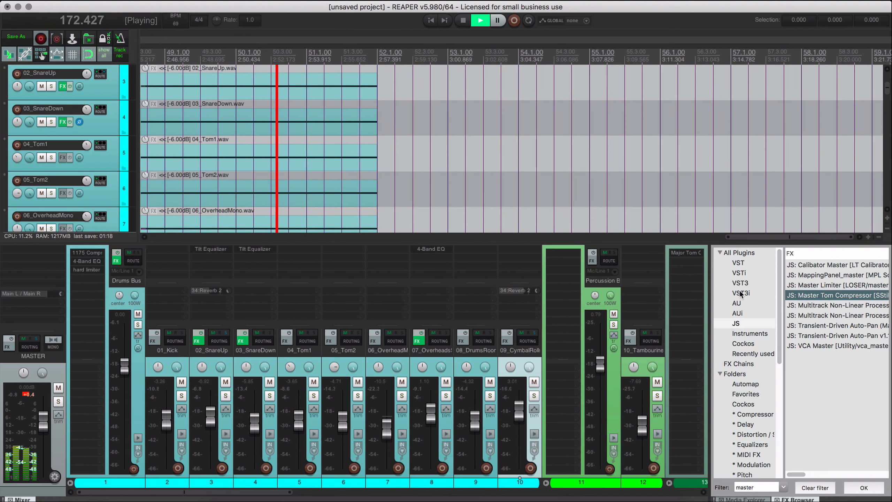
left_click_drag(741, 294, 50, 251)
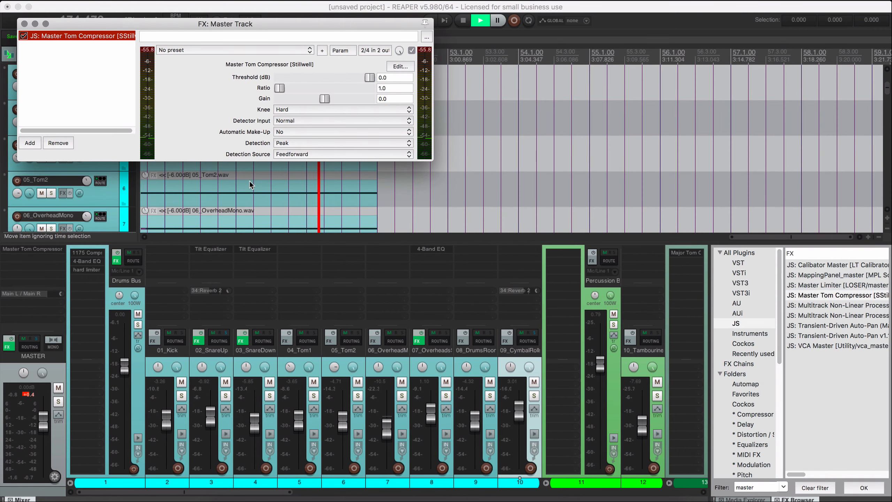
Move the master track's FX window clear of the arrangement and play the mix from midway through bar 41.
left_click(191, 219)
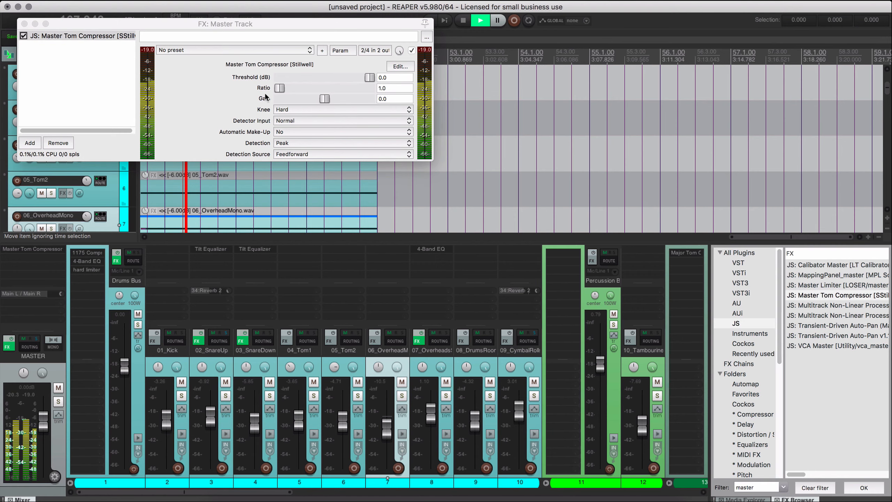
left_click_drag(251, 27, 441, 219)
scroll(362, 135, "down", 4)
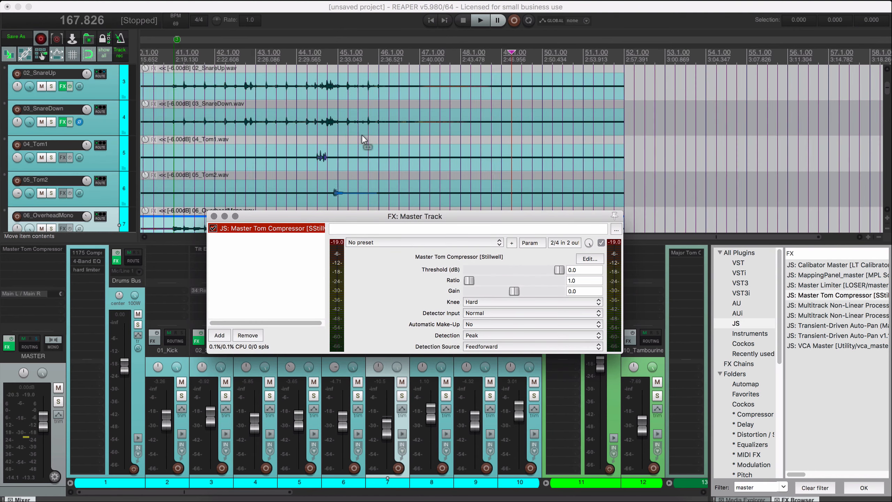
scroll(266, 79, "up", 4)
key("space")
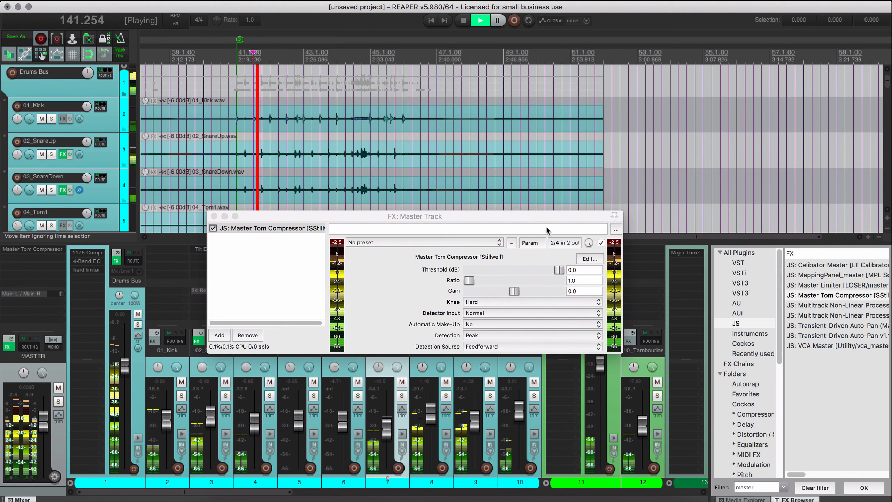
Set Master Tom Compressor's threshold to -6.2 dB and ratio to 2.5 while listening to the mix.
left_click_drag(558, 269, 548, 275)
left_click_drag(471, 284, 473, 284)
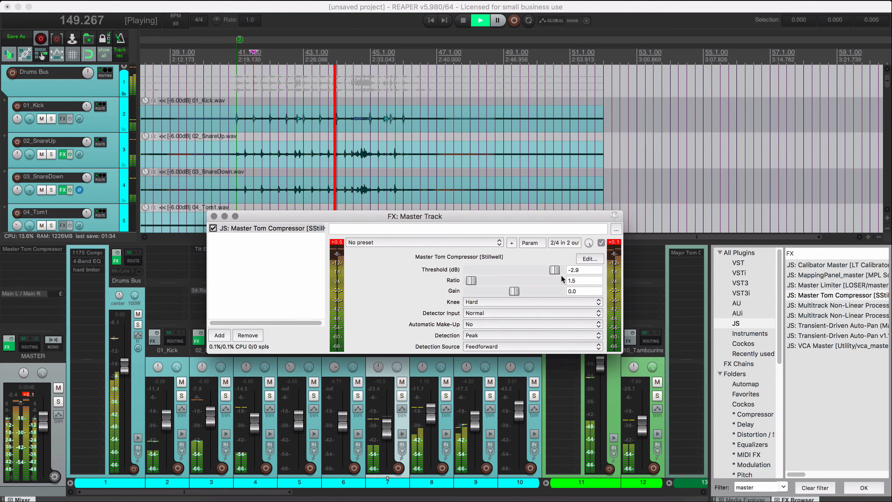
left_click_drag(555, 269, 548, 273)
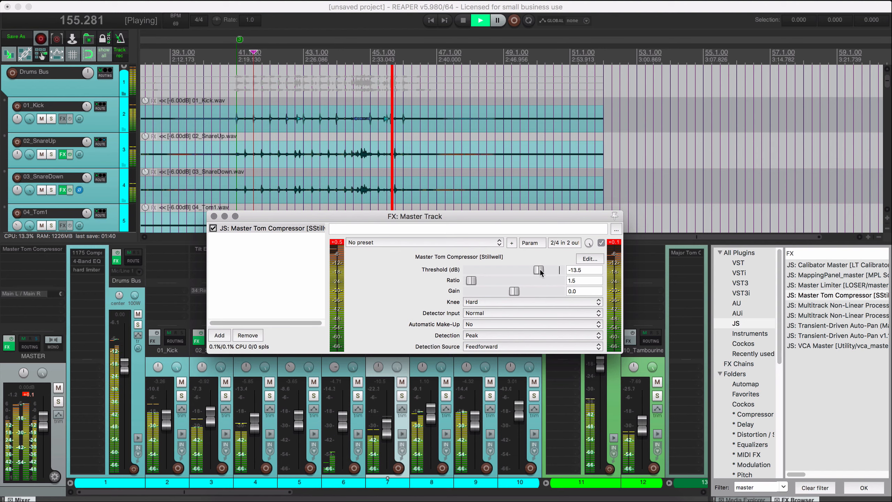
left_click_drag(545, 272, 549, 273)
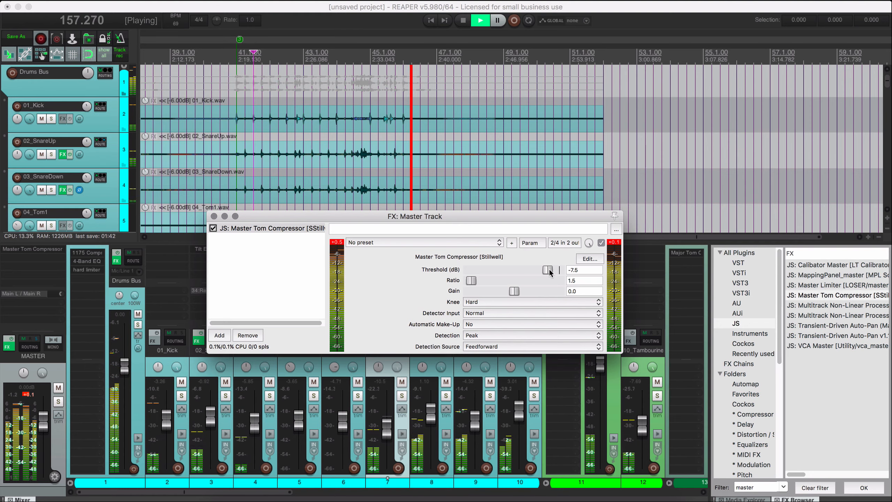
key("space")
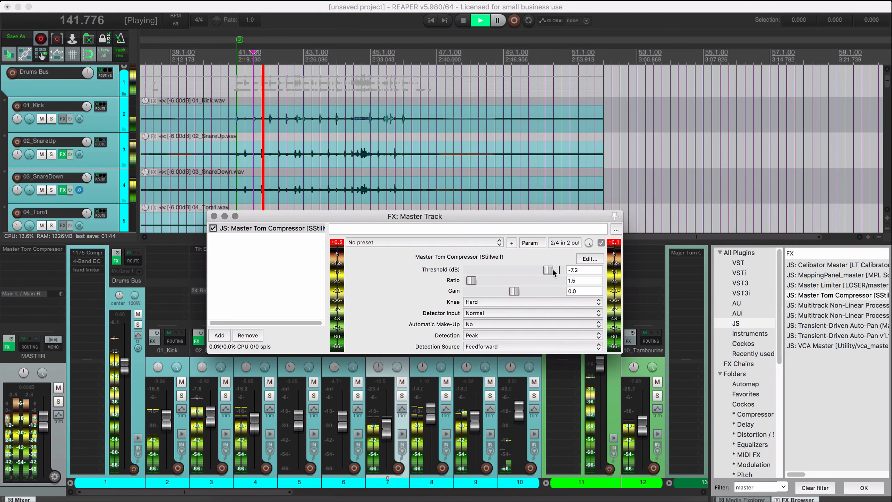
left_click_drag(552, 269, 554, 269)
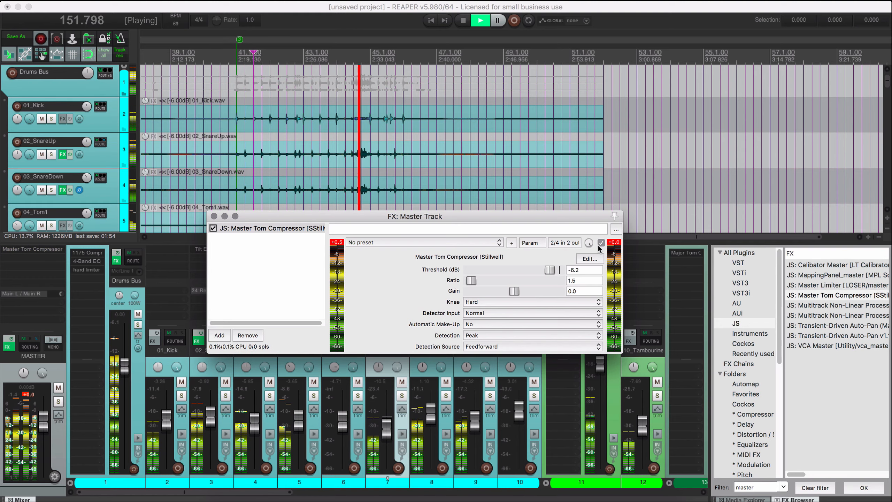
left_click_drag(472, 281, 475, 282)
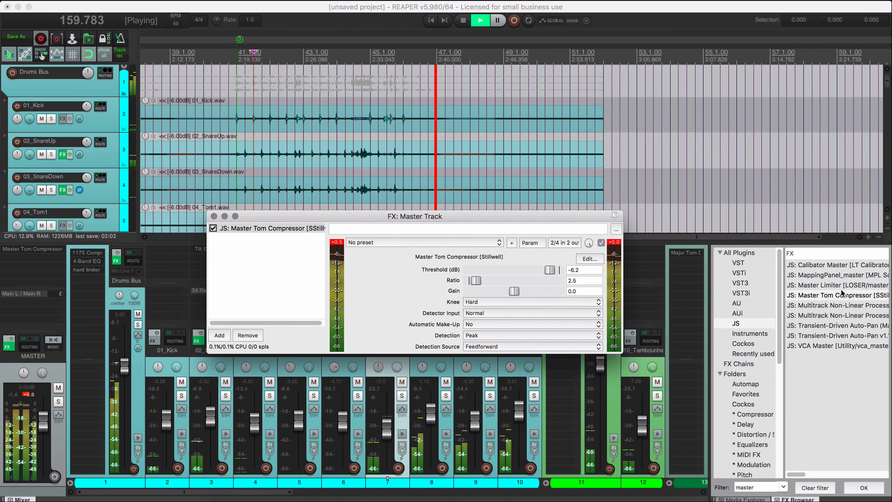
Add JS Master Limiter after the compressor on the master track, with threshold -0.1 dB and limit -1.5 dB.
left_click(812, 286)
left_click_drag(811, 288, 272, 305)
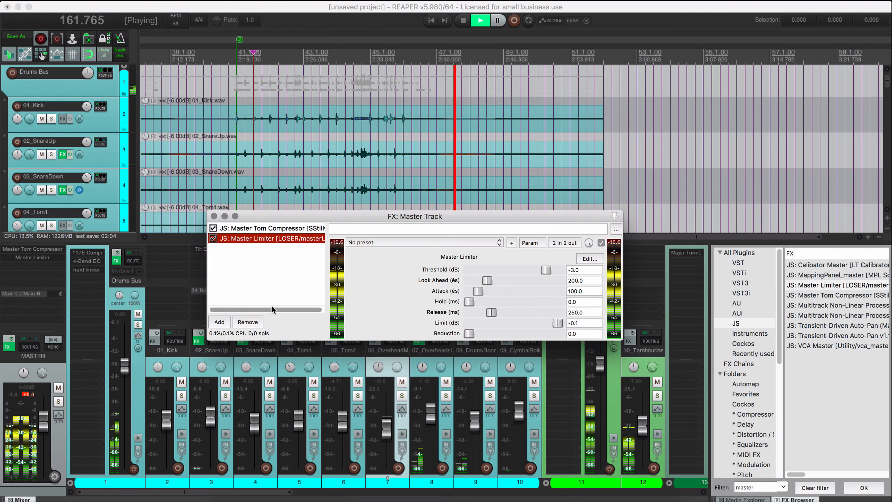
double_click(546, 271)
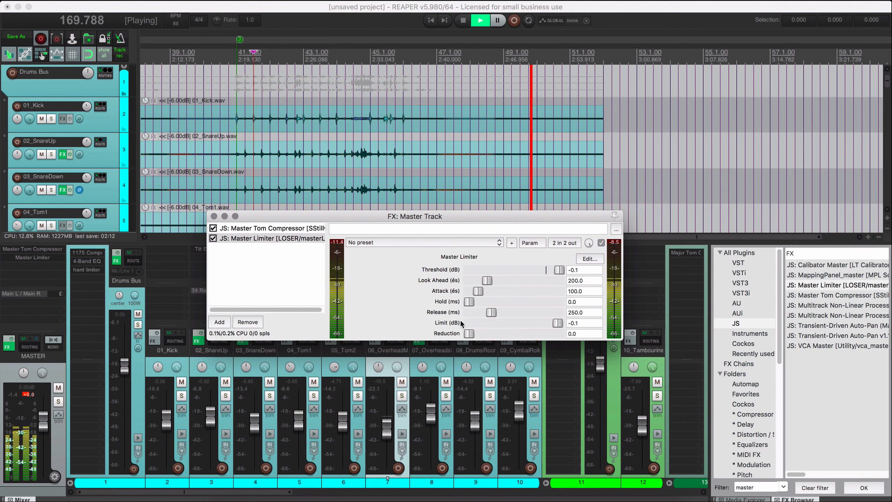
left_click(580, 323)
type("-1")
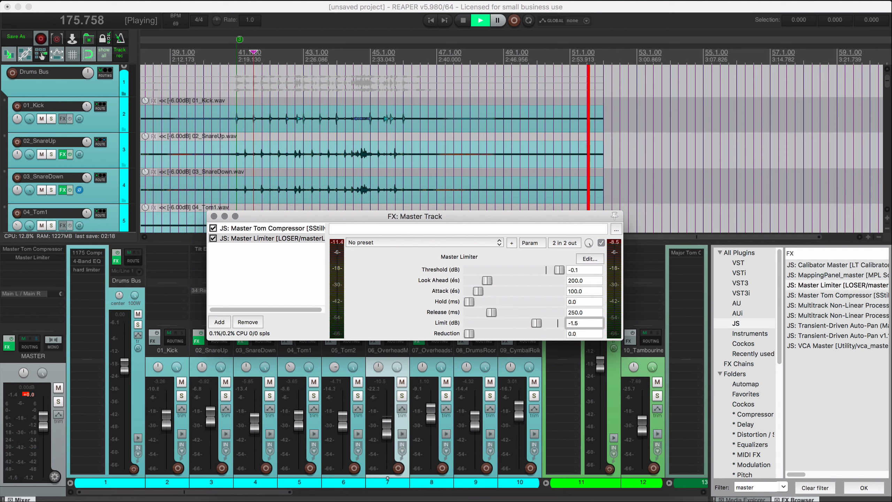
Play the mix from about bar 41 and lower the Master Limiter's threshold to -3.5 dB.
left_click(312, 58)
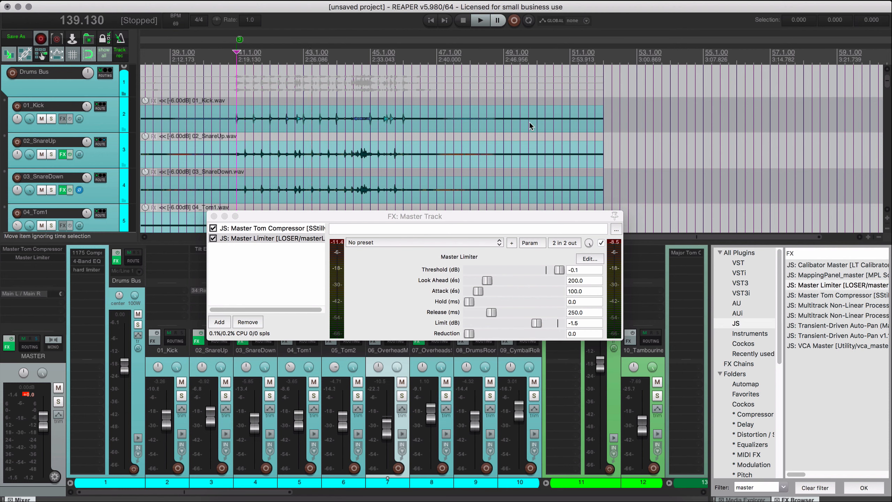
left_click(592, 326)
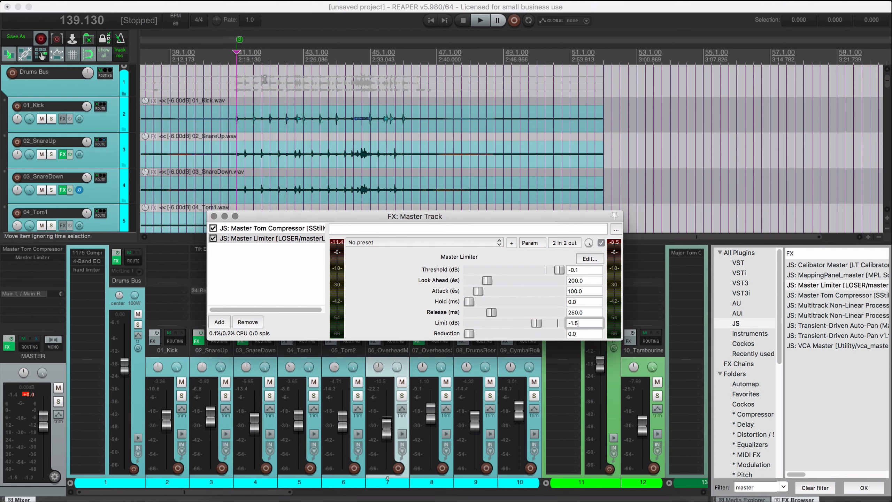
key("space")
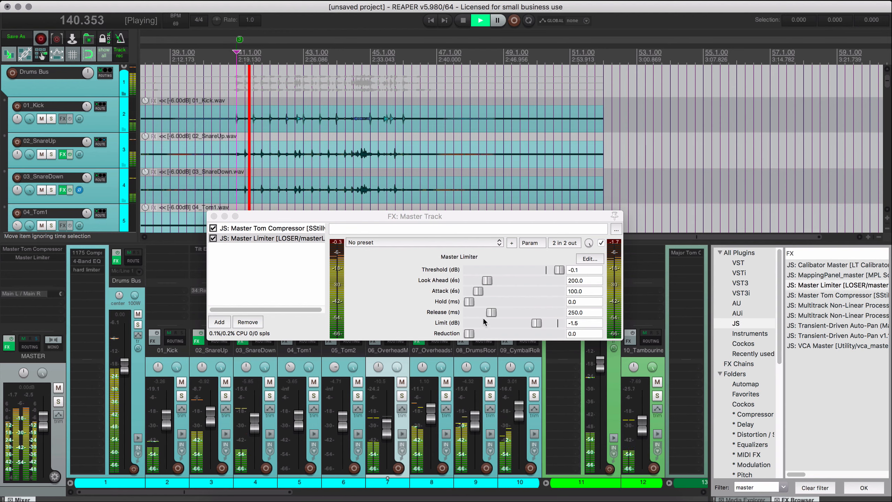
left_click_drag(558, 269, 543, 269)
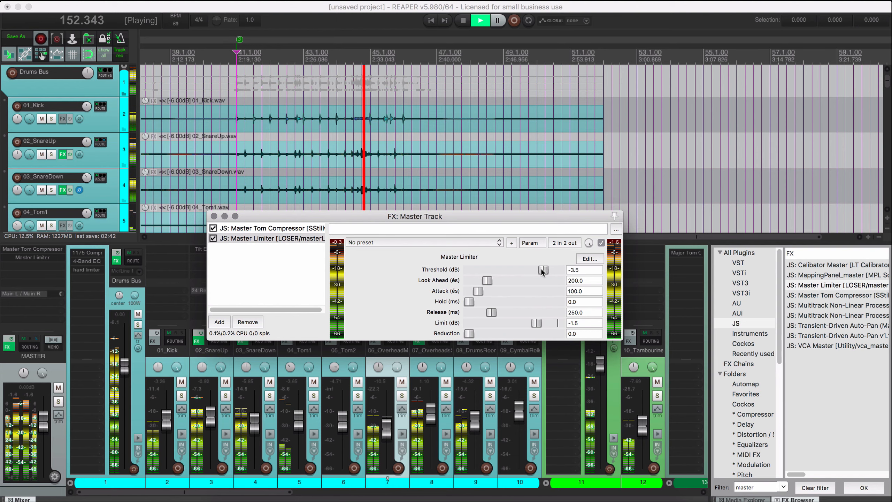
Stop playback with the Master Limiter's threshold set to -2.0 dB and close the master track's FX window.
key("space")
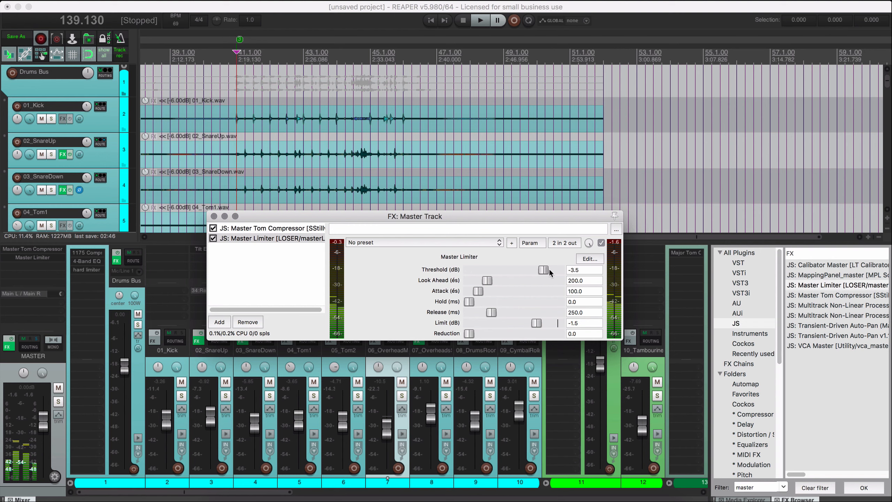
left_click_drag(550, 268, 554, 273)
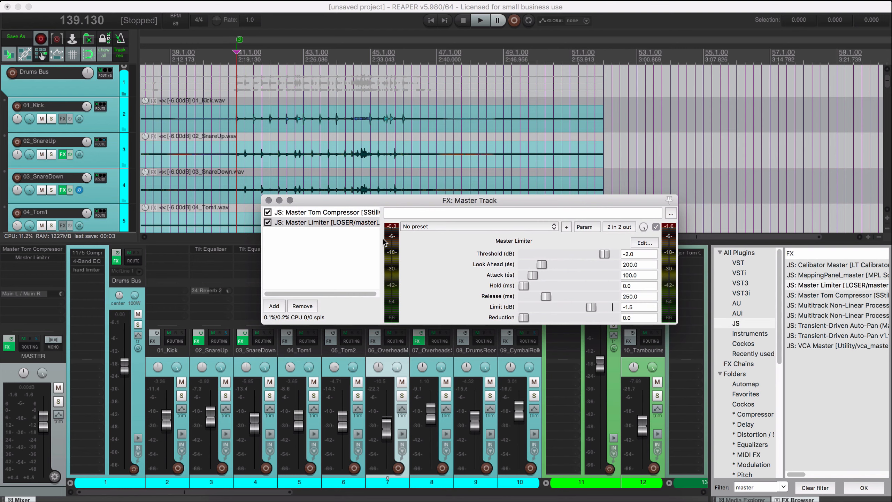
left_click_drag(387, 200, 369, 225)
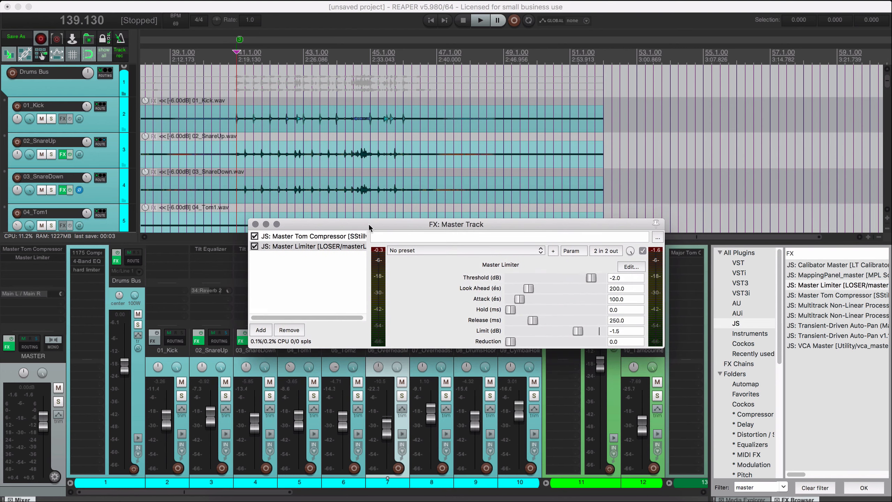
left_click_drag(320, 217, 320, 207)
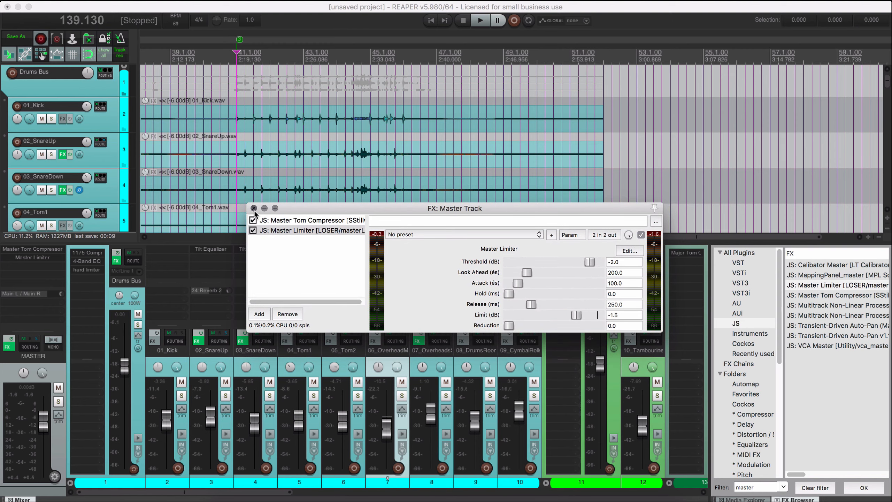
left_click(254, 208)
Hide the mixer and docked FX browser, and shrink the track heights to give an overview of the arrangement.
scroll(231, 185, "down", 6)
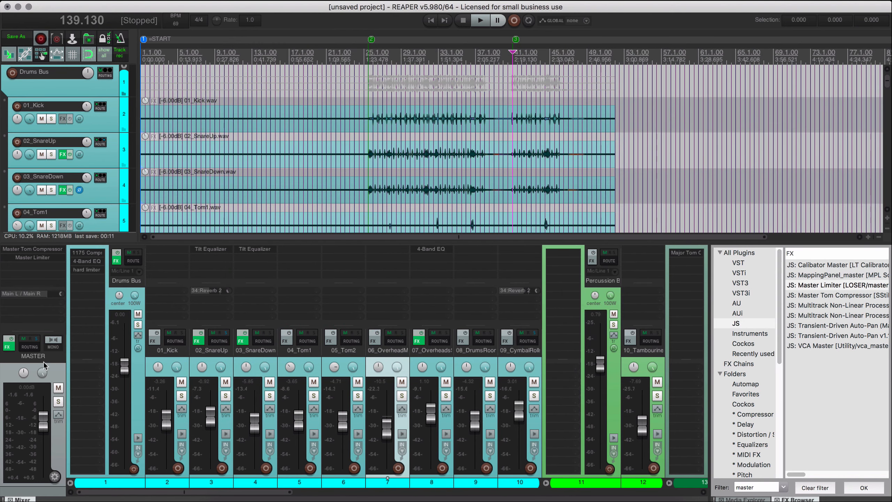
left_click(118, 0)
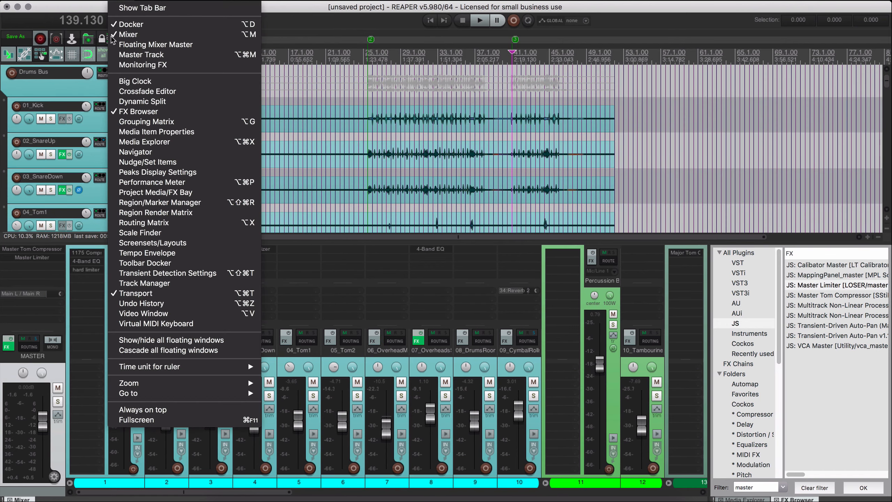
left_click(49, 280)
scroll(383, 207, "down", 3)
scroll(383, 206, "down", 3)
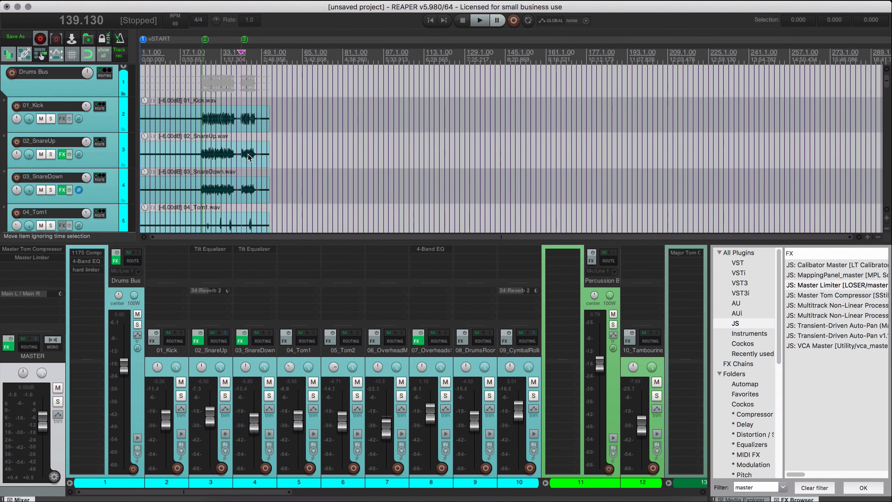
key("alt+d")
key("grave")
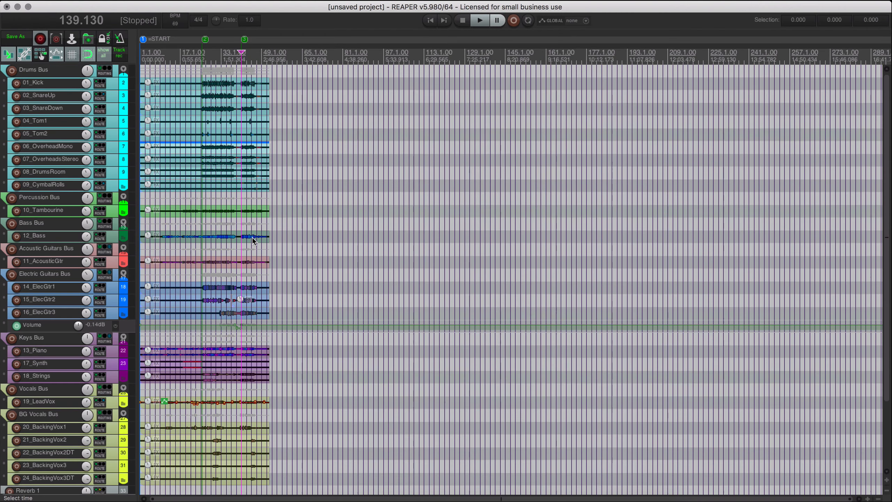
Place the edit cursor at 20.870 seconds and review the full song's arrangement down to the reverb tracks.
left_click(684, 4)
key("Escape")
left_click(156, 56)
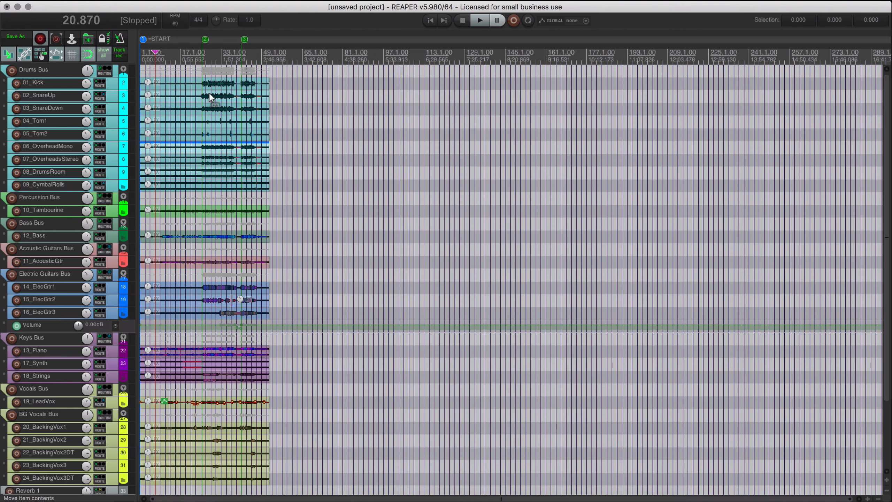
scroll(211, 92, "up", 8)
scroll(221, 120, "down", 5)
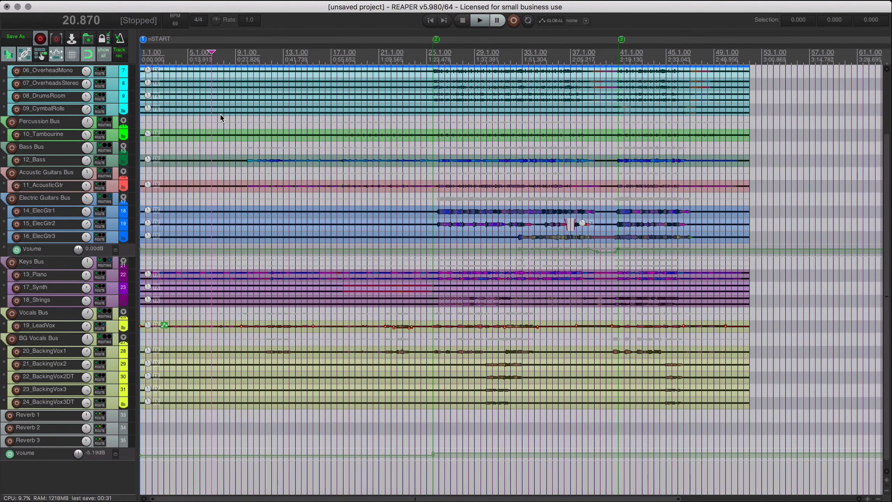
Show the mixer again and look across its channels from the Drums Bus through to Reverb 3.
key("super+m")
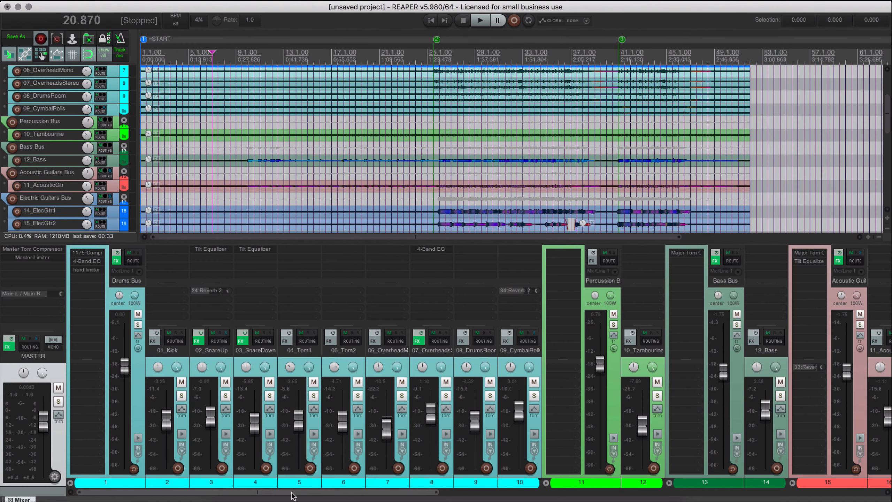
scroll(295, 492, "right", 10)
scroll(350, 498, "left", 8)
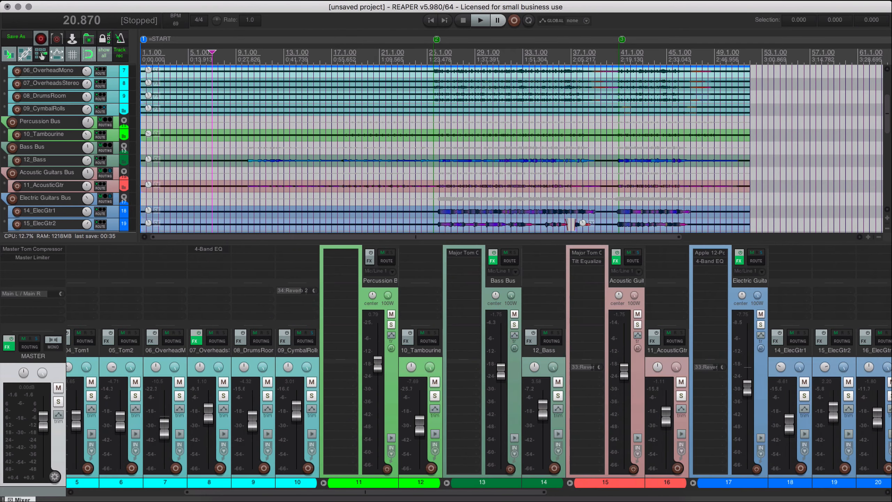
left_click_drag(349, 497, 791, 499)
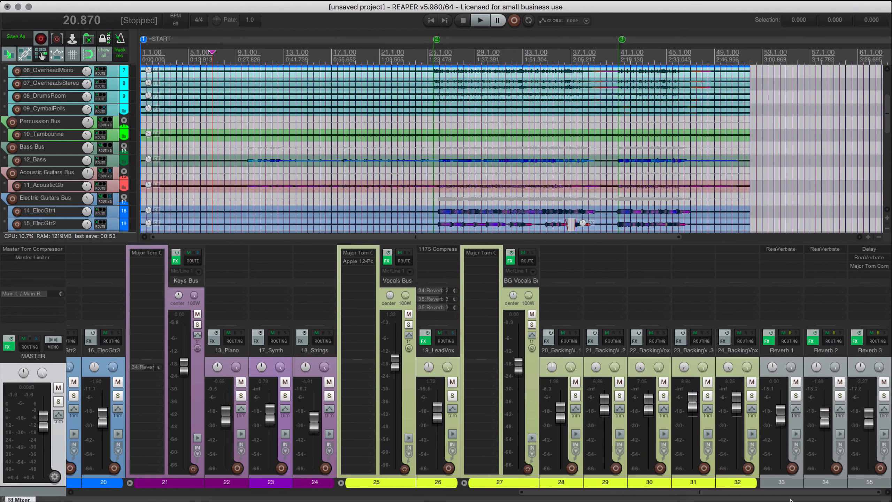